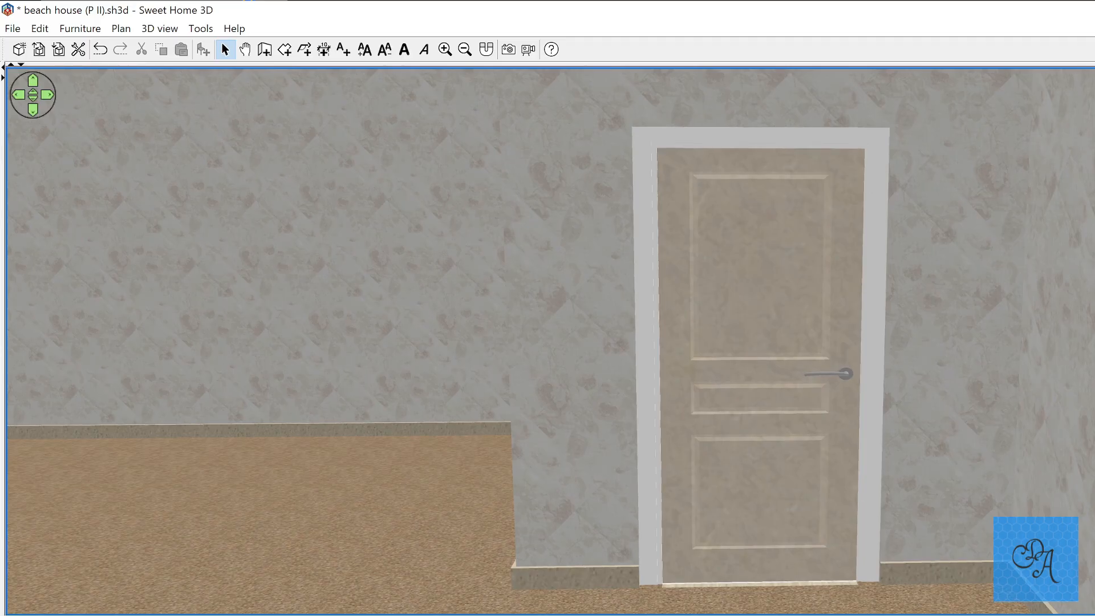
Step: Walk the virtual visitor up to and through the panelled door in the carpeted room's floral-patterned wall
{"action": "key", "text": "Up"}
{"action": "key", "text": "Up"}
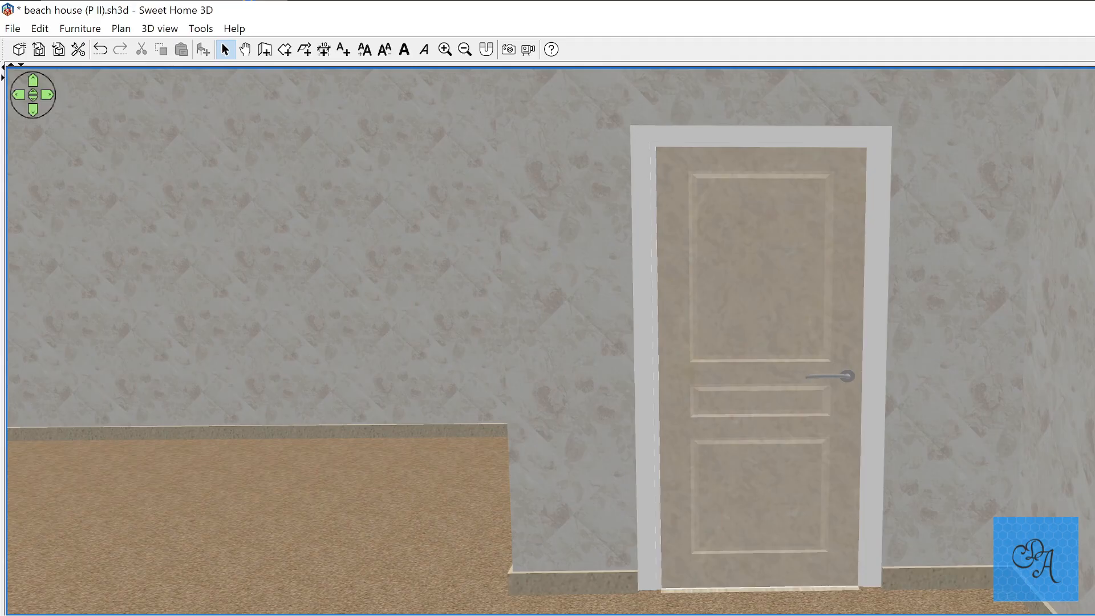
{"action": "mouse_move", "coordinate": [547, 342]}
{"action": "left_mouse_down"}
{"action": "mouse_move", "coordinate": [510, 373]}
{"action": "mouse_move", "coordinate": [545, 370]}
{"action": "mouse_move", "coordinate": [554, 352]}
{"action": "mouse_move", "coordinate": [525, 377]}
{"action": "mouse_move", "coordinate": [535, 410]}
{"action": "mouse_move", "coordinate": [551, 300]}
{"action": "mouse_move", "coordinate": [554, 351]}
{"action": "left_mouse_up"}
{"action": "key", "text": "Up"}
{"action": "key", "text": "Up"}
{"action": "key", "text": "Up"}
{"action": "key", "text": "Up"}
{"action": "key", "text": "Up"}
{"action": "key", "text": "Up"}
{"action": "key", "text": "Up"}
{"action": "key", "text": "Up"}
{"action": "key", "text": "Up"}
{"action": "key", "text": "Up"}
{"action": "key", "text": "Up"}
{"action": "key", "text": "Up"}
{"action": "key", "text": "Up"}
{"action": "key", "text": "Up"}
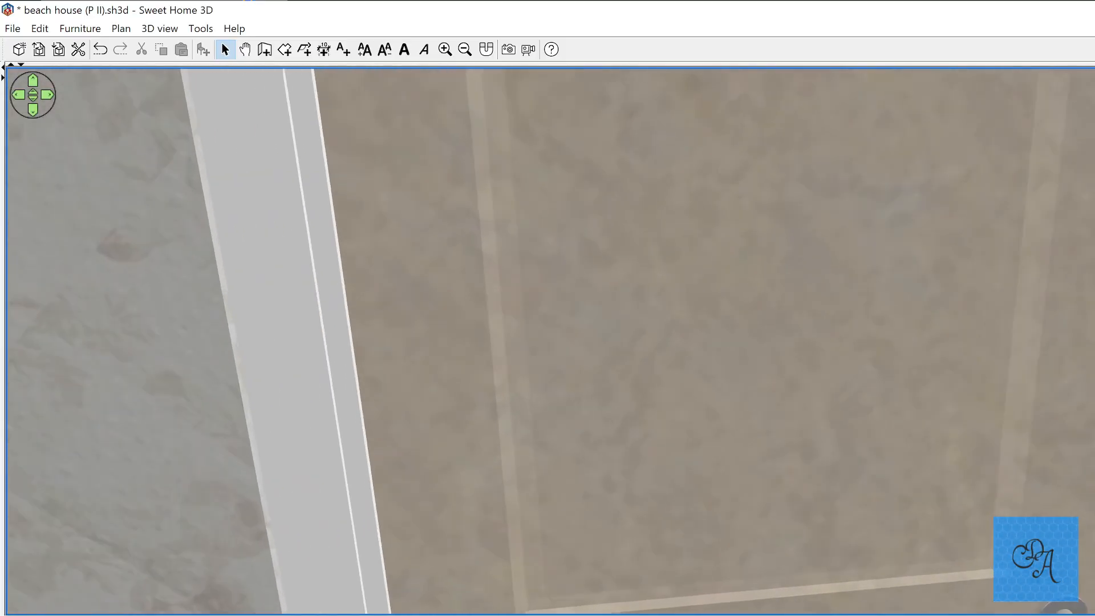
{"action": "key", "text": "Up"}
{"action": "key", "text": "Up"}
{"action": "key", "text": "Up"}
{"action": "key", "text": "Up"}
{"action": "key", "text": "Up"}
{"action": "key", "text": "Up"}
{"action": "key", "text": "Up"}
{"action": "key", "text": "Up"}
{"action": "key", "text": "Up"}
{"action": "key", "text": "Up"}
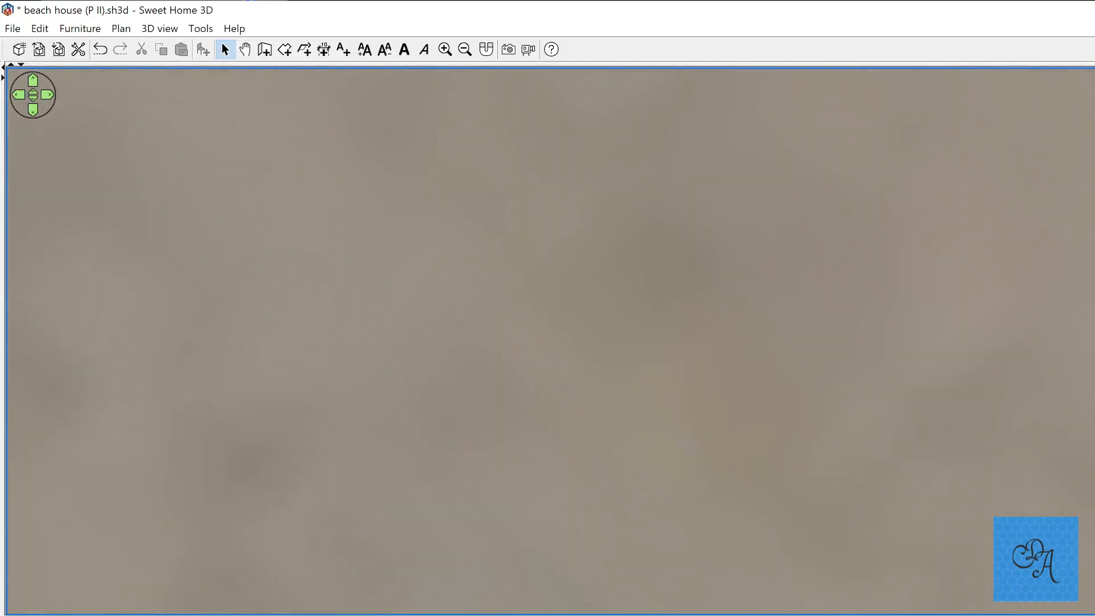
{"action": "key", "text": "Up"}
{"action": "key", "text": "Up"}
{"action": "key", "text": "Up"}
{"action": "key", "text": "Up"}
{"action": "key", "text": "Up"}
{"action": "key", "text": "Up"}
{"action": "key", "text": "Up"}
{"action": "key", "text": "Up"}
{"action": "key", "text": "Up"}
{"action": "key", "text": "Up"}
Step: Turn around in the green-walled room with the wood floor and walk back toward its panelled door
{"action": "left_click_drag", "start_coordinate": [554, 352], "coordinate": [921, 356]}
{"action": "key", "text": "Up"}
{"action": "key", "text": "Up"}
{"action": "key", "text": "Up"}
{"action": "key", "text": "Up"}
{"action": "key", "text": "Up"}
{"action": "key", "text": "Up"}
{"action": "key", "text": "Up"}
{"action": "key", "text": "Up"}
{"action": "key", "text": "Up"}
{"action": "key", "text": "Up"}
{"action": "key", "text": "Up"}
{"action": "key", "text": "Up"}
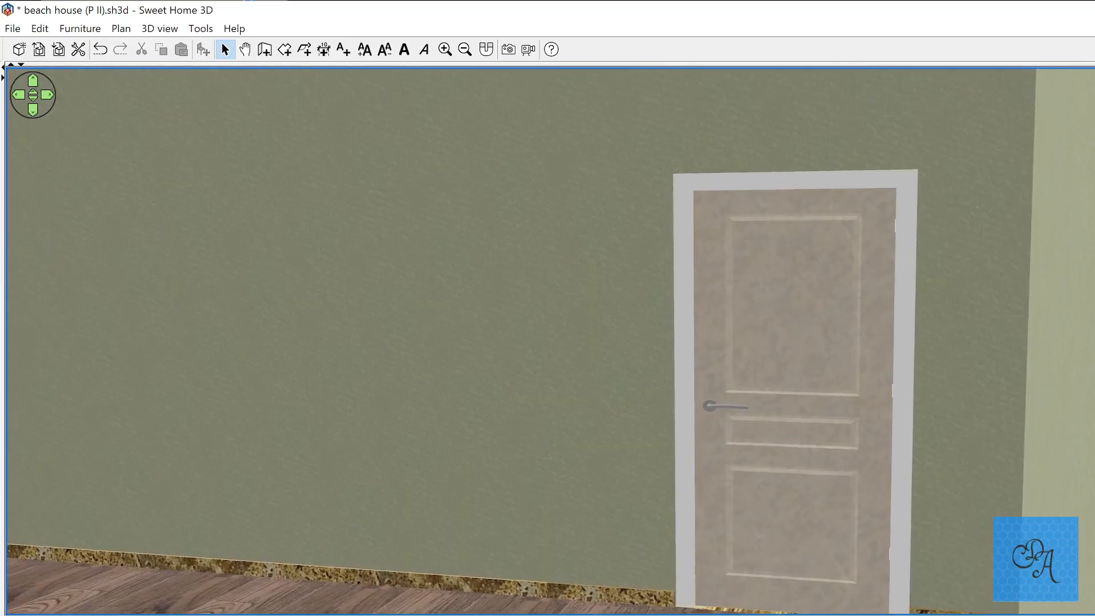
{"action": "key", "text": "Up"}
{"action": "key", "text": "Up"}
{"action": "key", "text": "Up"}
{"action": "key", "text": "Up"}
{"action": "key", "text": "Up"}
{"action": "key", "text": "Up"}
{"action": "key", "text": "Up"}
{"action": "key", "text": "Up"}
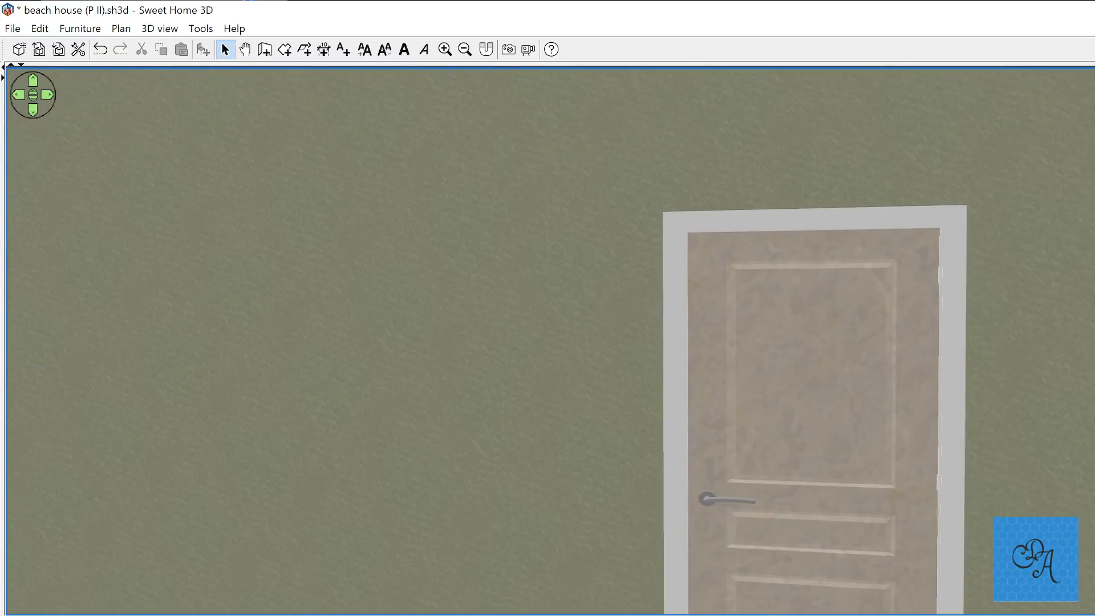
{"action": "key", "text": "Up"}
{"action": "key", "text": "Up"}
{"action": "key", "text": "Up"}
{"action": "key", "text": "Up"}
Step: Lower the viewing angle onto the green wall's door and walk through it back into the carpeted room
{"action": "key", "text": "Page_Down"}
{"action": "key", "text": "Page_Down"}
{"action": "key", "text": "Page_Down"}
{"action": "key", "text": "Page_Down"}
{"action": "key", "text": "Page_Down"}
{"action": "key", "text": "Page_Down"}
{"action": "key", "text": "Up"}
{"action": "key", "text": "Up"}
{"action": "key", "text": "Up"}
{"action": "key", "text": "Right"}
{"action": "key", "text": "Right"}
{"action": "key", "text": "Right"}
{"action": "key", "text": "Right"}
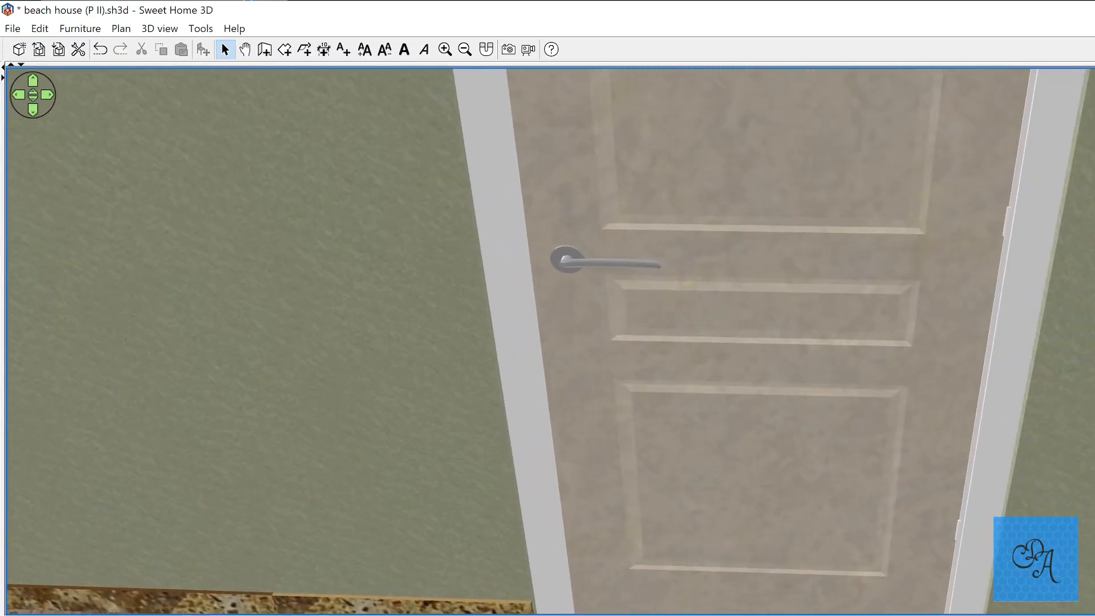
{"action": "key", "text": "Up"}
{"action": "key", "text": "Up"}
{"action": "key", "text": "Up"}
{"action": "key", "text": "Up"}
{"action": "key", "text": "Up"}
{"action": "key", "text": "Up"}
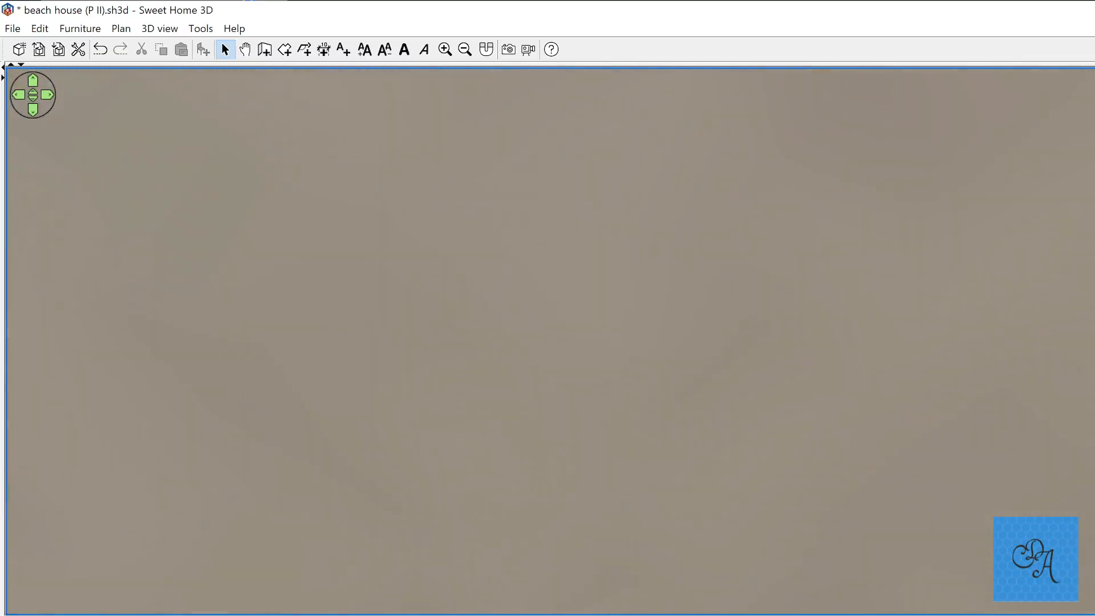
{"action": "key", "text": "Up"}
{"action": "key", "text": "Up"}
{"action": "key", "text": "Up"}
Step: Look around the carpeted room, examining the window wall, the woven-wood feature wall and the far corner
{"action": "key", "text": "Right"}
{"action": "key", "text": "Right"}
{"action": "key", "text": "Right"}
{"action": "key", "text": "Right"}
{"action": "key", "text": "Right"}
{"action": "key", "text": "Right"}
{"action": "key", "text": "Right"}
{"action": "key", "text": "Right"}
{"action": "key", "text": "Up"}
{"action": "key", "text": "Up"}
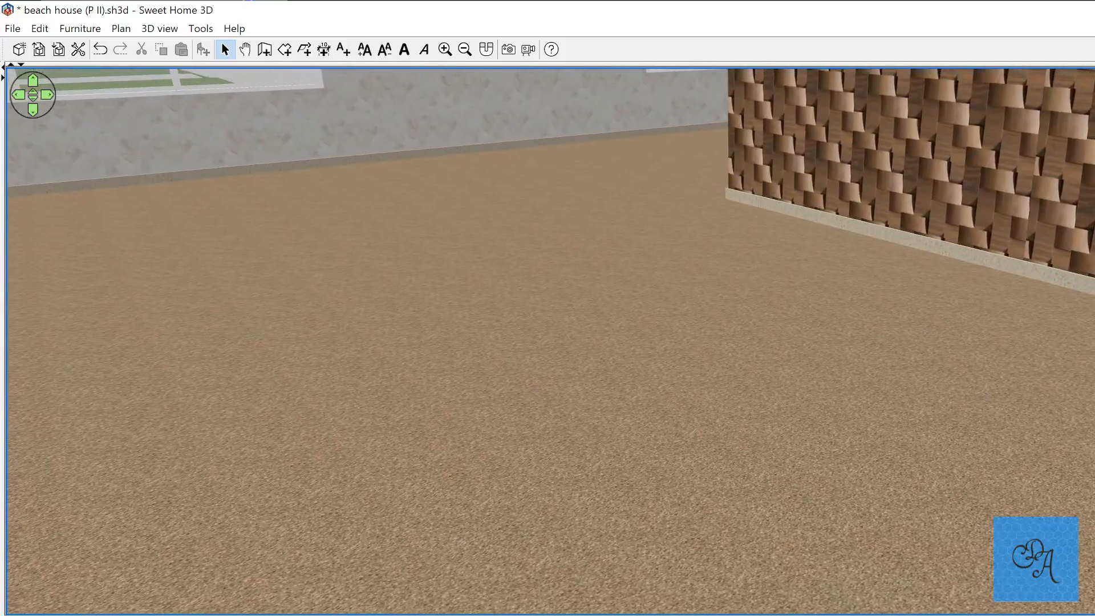
{"action": "key", "text": "Right"}
{"action": "key", "text": "Right"}
{"action": "key", "text": "Right"}
{"action": "key", "text": "Right"}
{"action": "key", "text": "Right"}
{"action": "key", "text": "Right"}
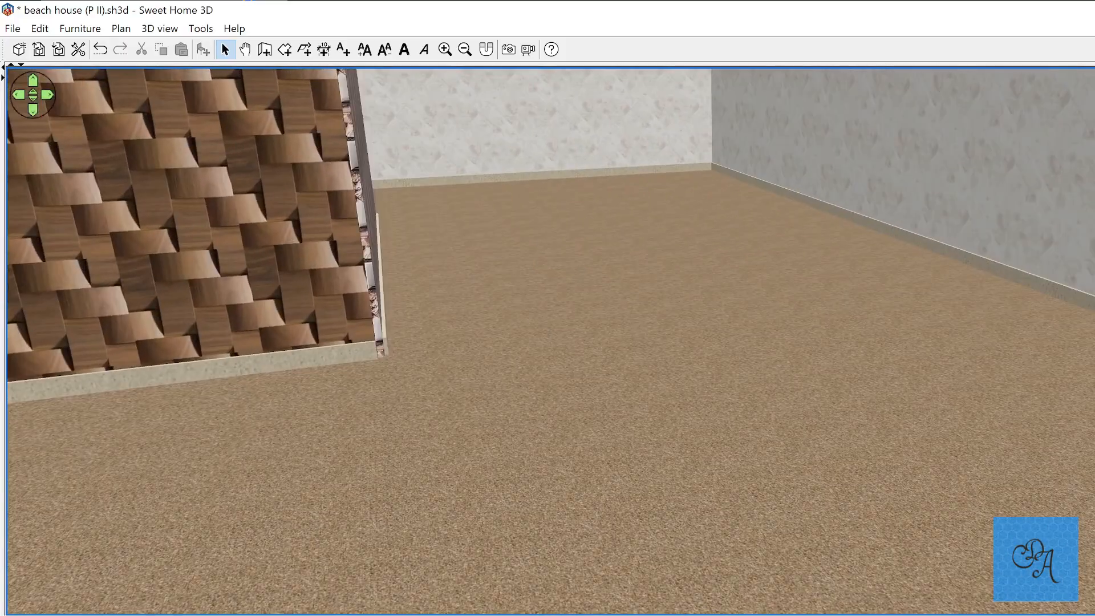
{"action": "key", "text": "Right"}
{"action": "key", "text": "Right"}
{"action": "key", "text": "Right"}
{"action": "key", "text": "Right"}
{"action": "key", "text": "Right"}
{"action": "key", "text": "Right"}
{"action": "key", "text": "Right"}
{"action": "key", "text": "Right"}
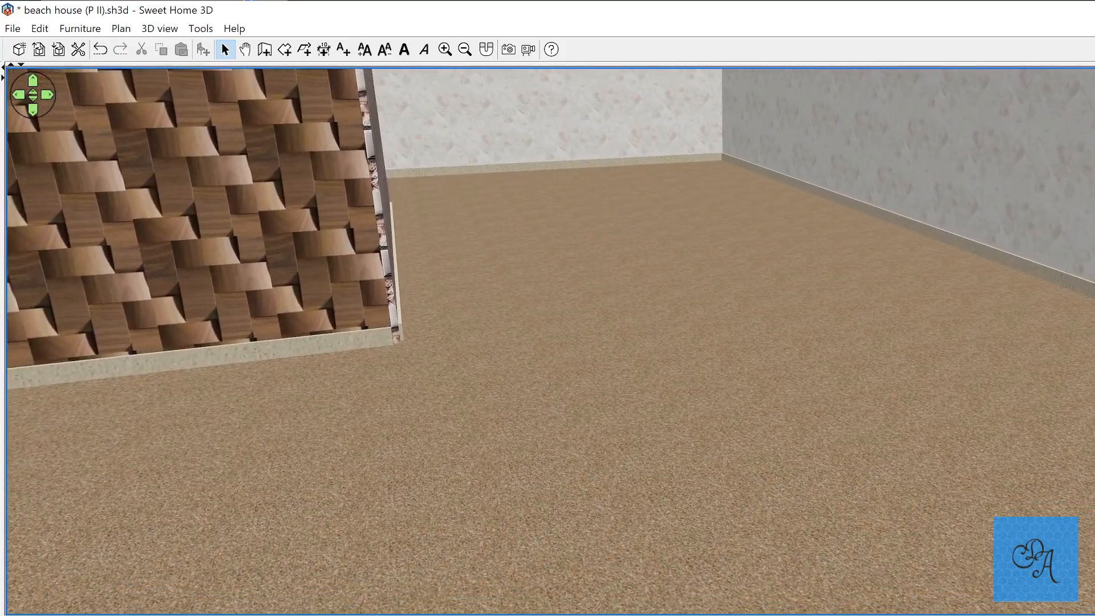
Step: Inspect the lower part of the door and the carpeted area between the woven-wood wall and the floral-patterned wall
{"action": "key", "text": "Up"}
{"action": "key", "text": "Up"}
{"action": "key", "text": "Up"}
{"action": "key", "text": "Right"}
{"action": "key", "text": "Right"}
{"action": "key", "text": "Right"}
{"action": "key", "text": "Right"}
{"action": "key", "text": "Right"}
{"action": "key", "text": "Right"}
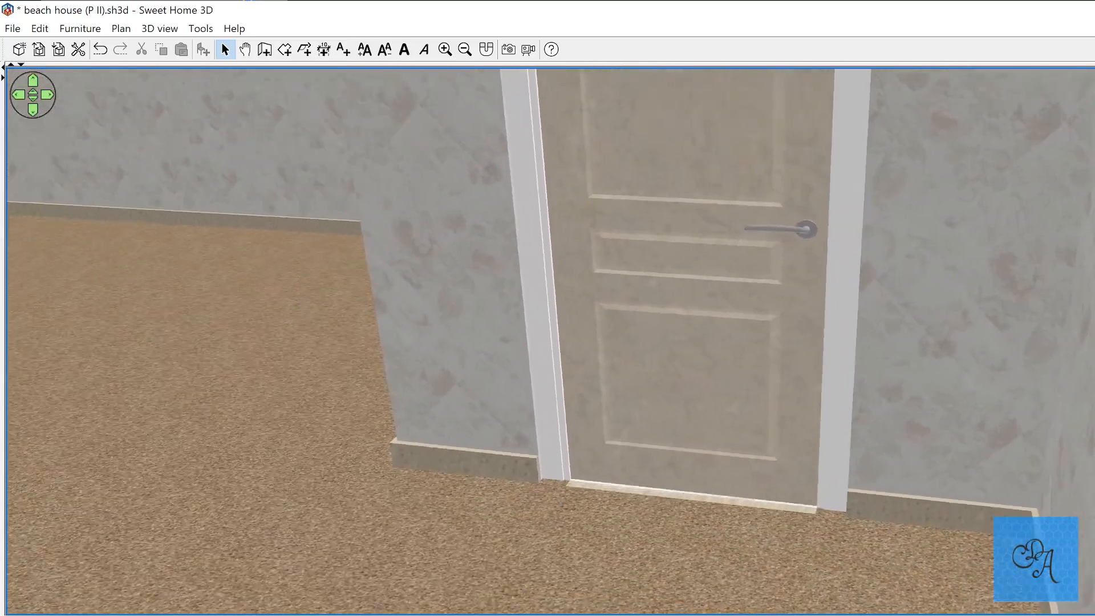
{"action": "key", "text": "Left"}
{"action": "key", "text": "Left"}
{"action": "key", "text": "Left"}
{"action": "key", "text": "Left"}
{"action": "key", "text": "Left"}
{"action": "key", "text": "Left"}
{"action": "key", "text": "Left"}
{"action": "key", "text": "Left"}
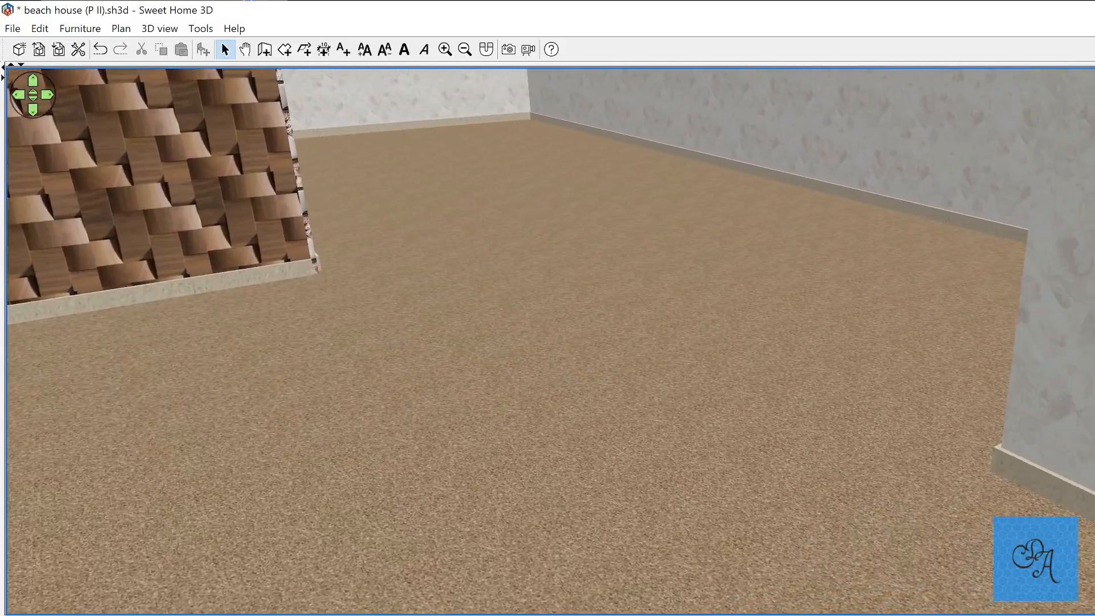
Step: Examine the closed door with its white frame and the adjoining baseboards from inside the carpeted room
{"action": "key", "text": "Right"}
{"action": "key", "text": "Right"}
{"action": "key", "text": "Right"}
{"action": "key", "text": "Right"}
{"action": "key", "text": "Up"}
{"action": "key", "text": "Up"}
{"action": "key", "text": "Up"}
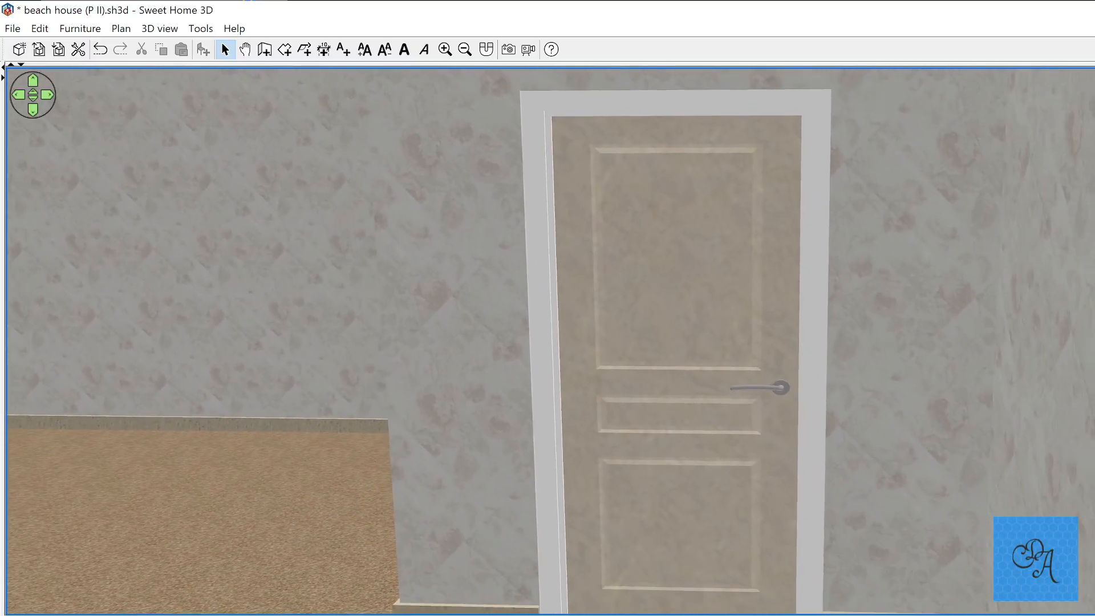
{"action": "key", "text": "Up"}
{"action": "key", "text": "Up"}
{"action": "key", "text": "Up"}
{"action": "key", "text": "Up"}
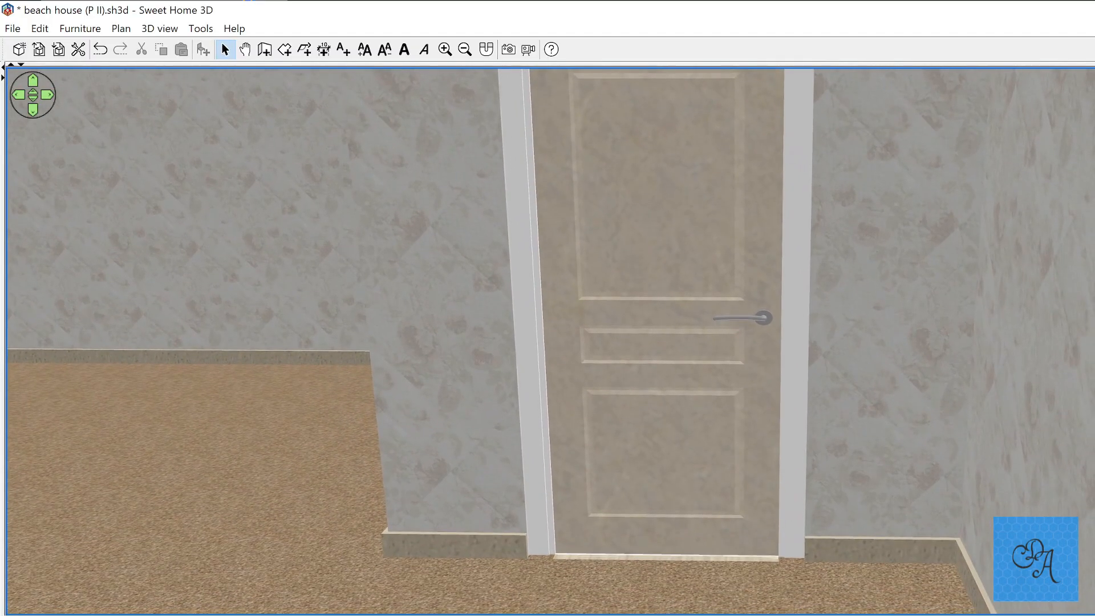
{"action": "key", "text": "Down"}
{"action": "key", "text": "Down"}
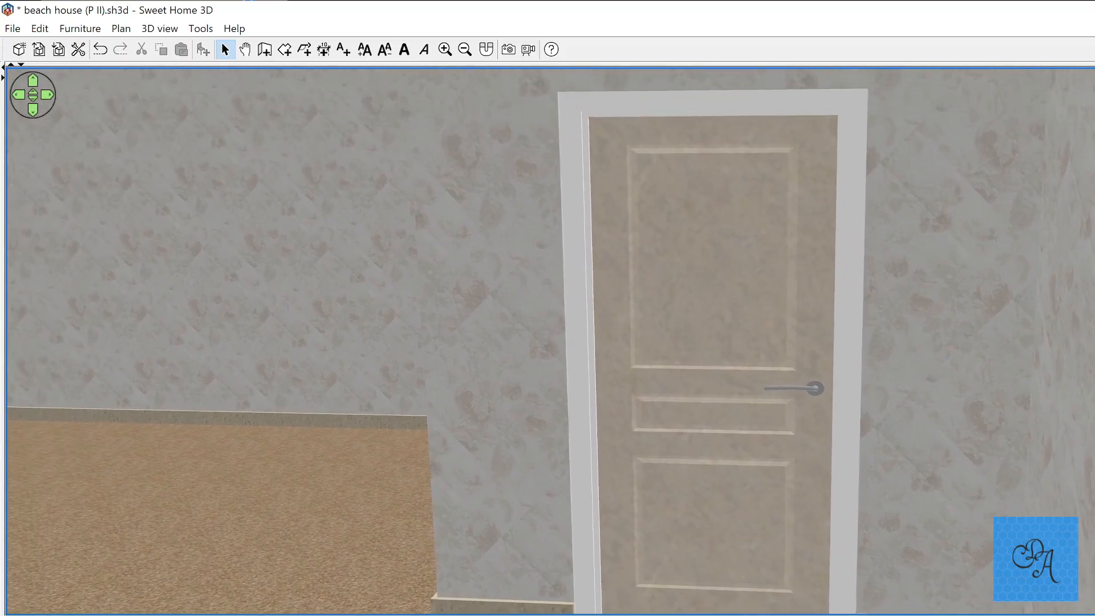
{"action": "key", "text": "Left"}
{"action": "key", "text": "Left"}
{"action": "key", "text": "Left"}
{"action": "key", "text": "Left"}
{"action": "key", "text": "Left"}
{"action": "key", "text": "Left"}
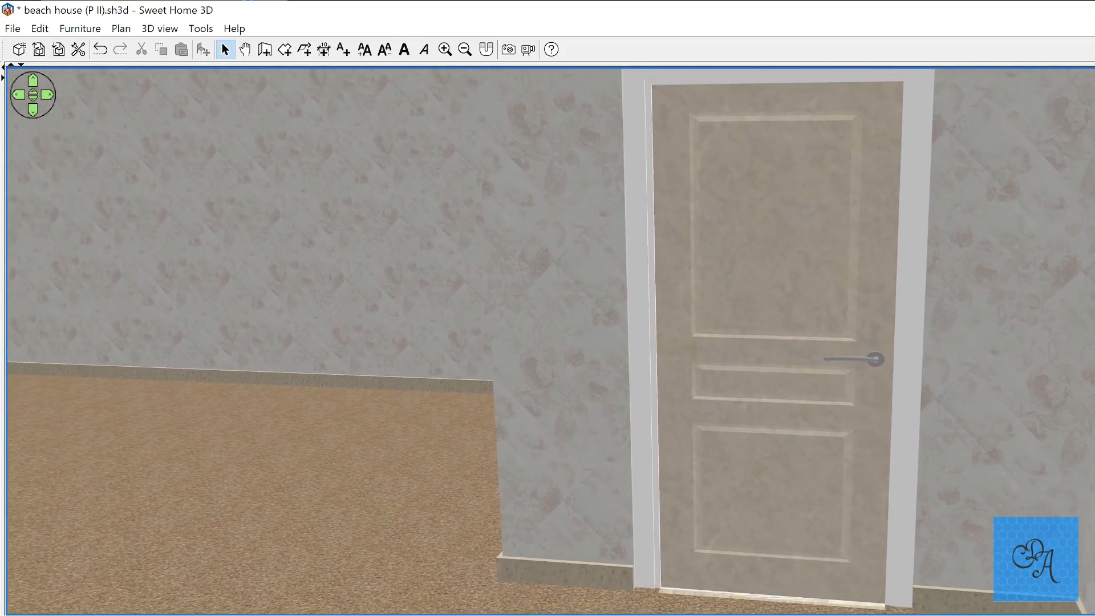
Step: Examine the floral-patterned wall beside the door and move in closer to the door itself
{"action": "key", "text": "Page_Up"}
{"action": "key", "text": "Right"}
{"action": "key", "text": "Right"}
{"action": "key", "text": "Right"}
{"action": "key", "text": "Up"}
{"action": "key", "text": "Up"}
{"action": "key", "text": "Up"}
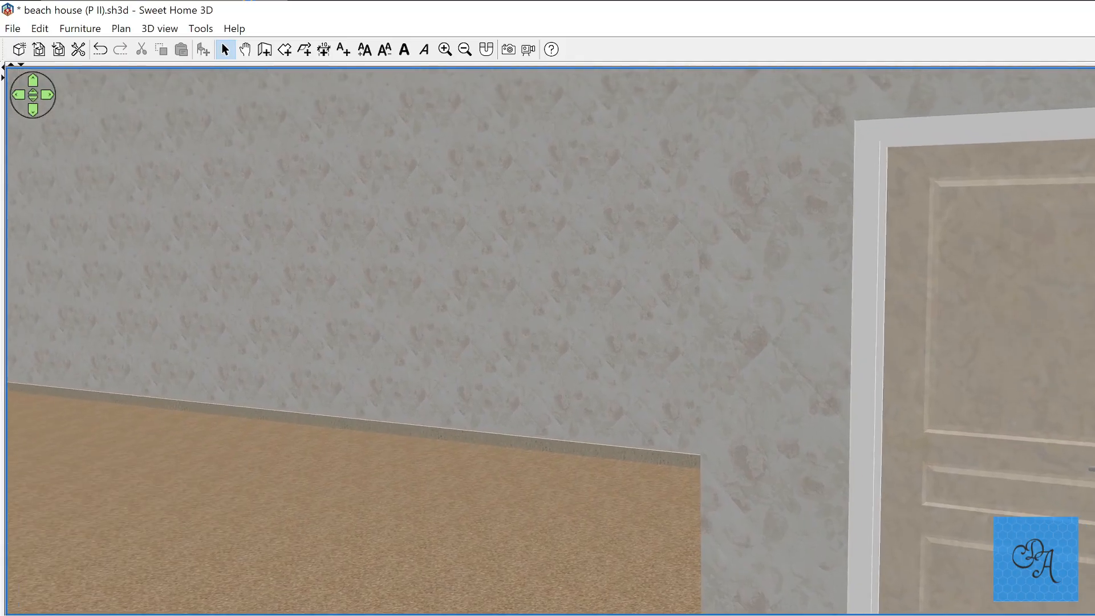
{"action": "key", "text": "Right"}
{"action": "key", "text": "Right"}
{"action": "key", "text": "Right"}
{"action": "key", "text": "Right"}
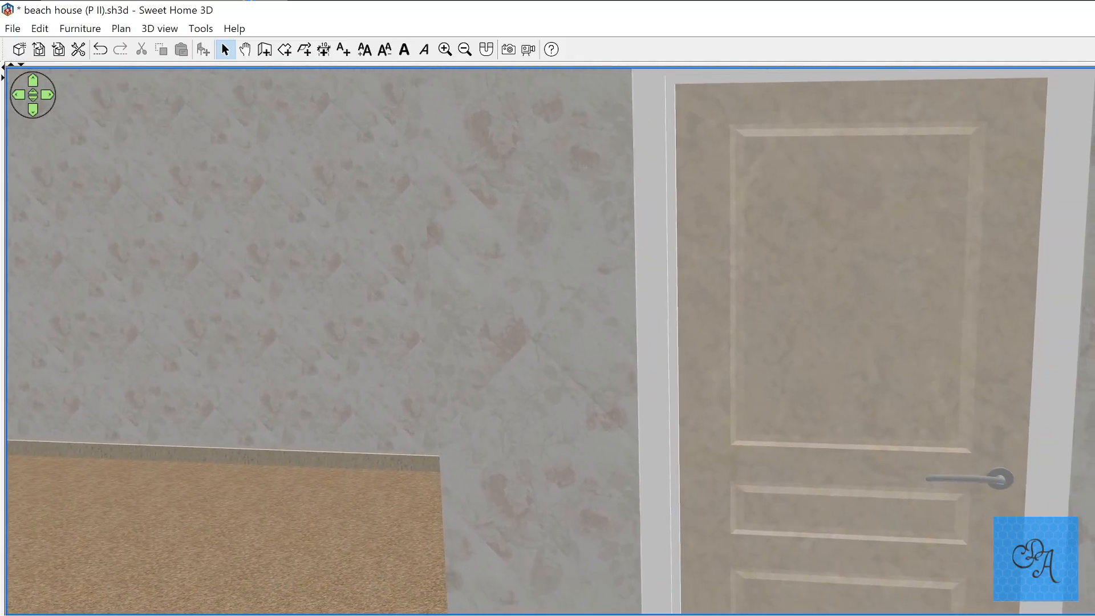
Step: Back away from the closed door to examine its full frame and the surrounding floral-patterned wall
{"action": "key", "text": "Down"}
{"action": "key", "text": "Down"}
{"action": "key", "text": "Down"}
{"action": "key", "text": "Down"}
{"action": "key", "text": "Down"}
{"action": "key", "text": "Down"}
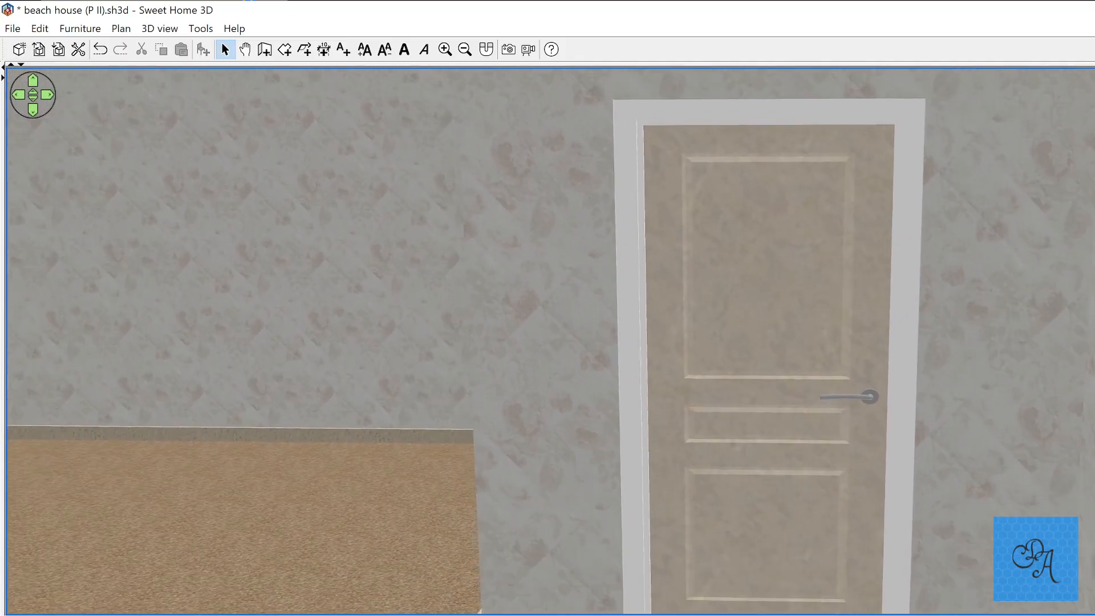
{"action": "key", "text": "Down"}
{"action": "key", "text": "Down"}
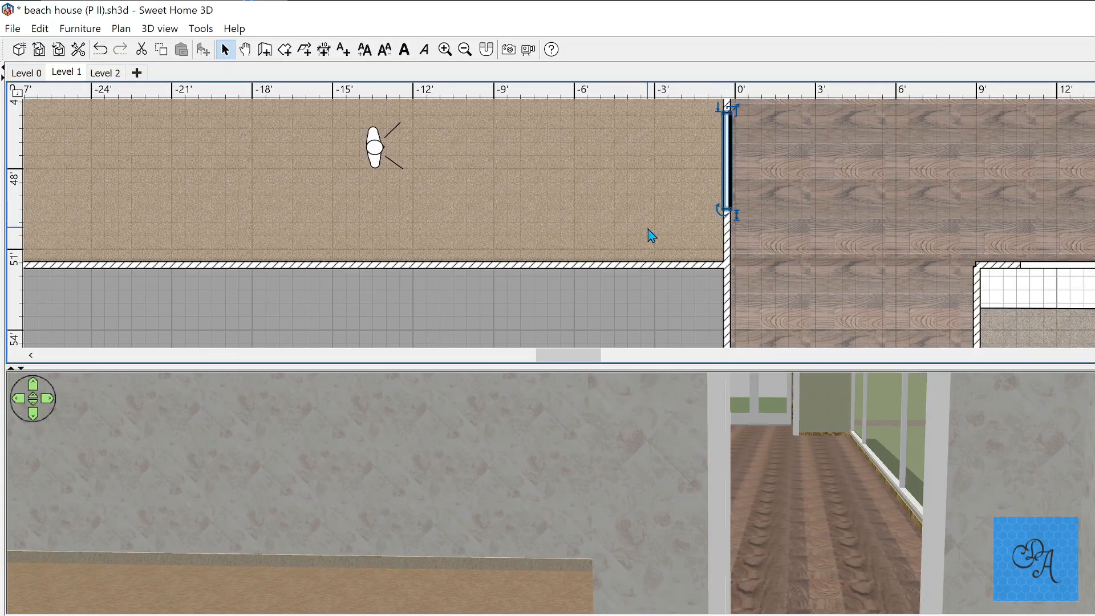
Step: Duplicate the selected in-wall door frame in the plan and open the copy's furniture properties
{"action": "key", "text": "ctrl+c"}
{"action": "key", "text": "ctrl+v"}
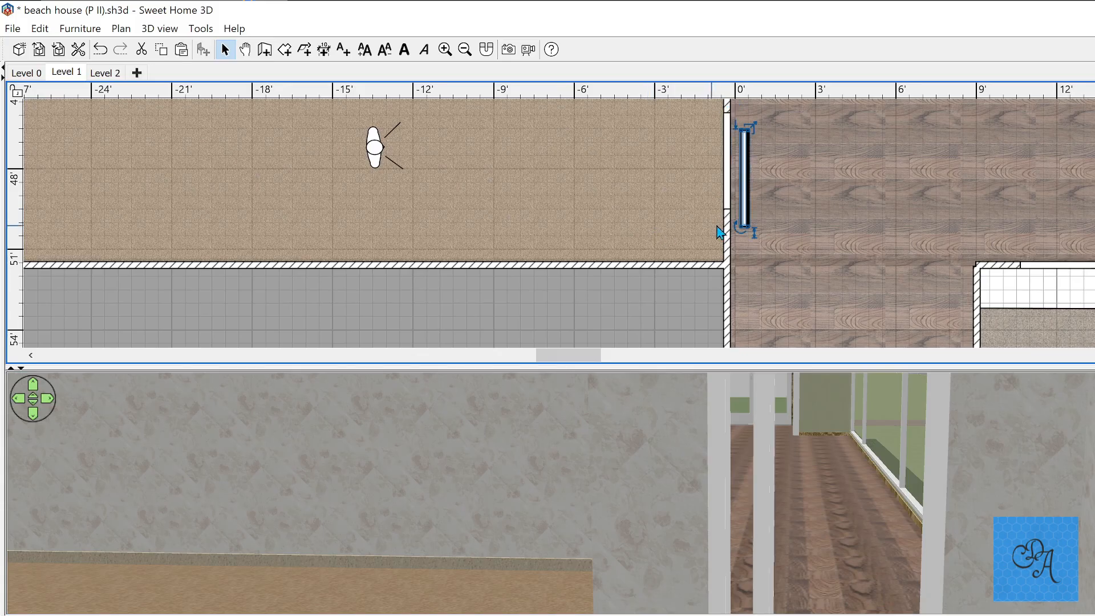
{"action": "left_click_drag", "start_coordinate": [744, 209], "coordinate": [743, 210]}
{"action": "double_click", "coordinate": [744, 210]}
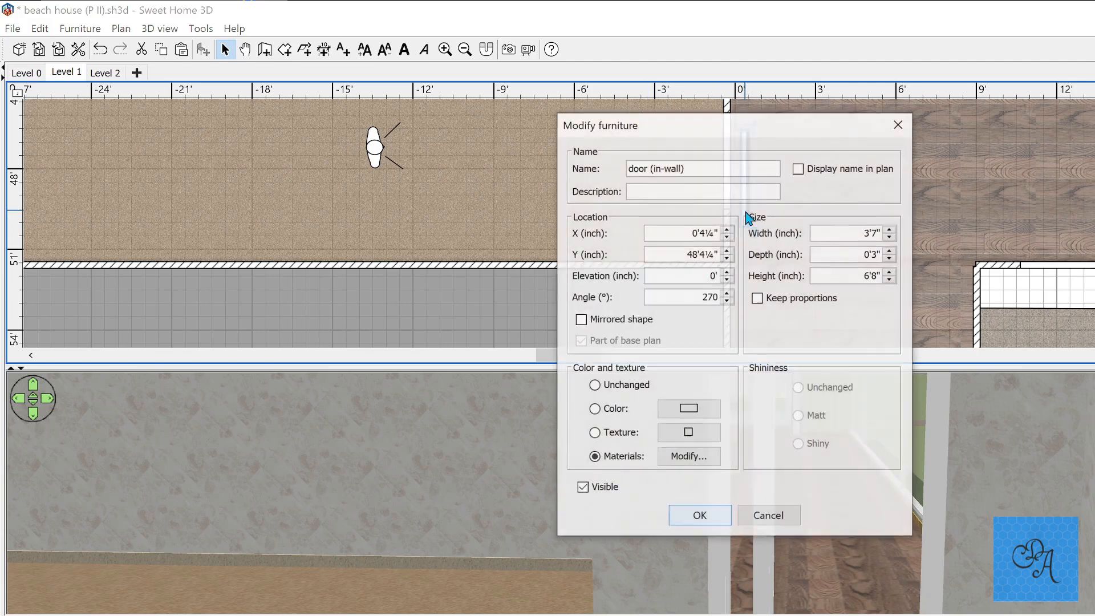
Step: In the copy's materials, make white-frame invisible and set white-door and metal-handle to Unchanged
{"action": "left_click", "coordinate": [680, 461]}
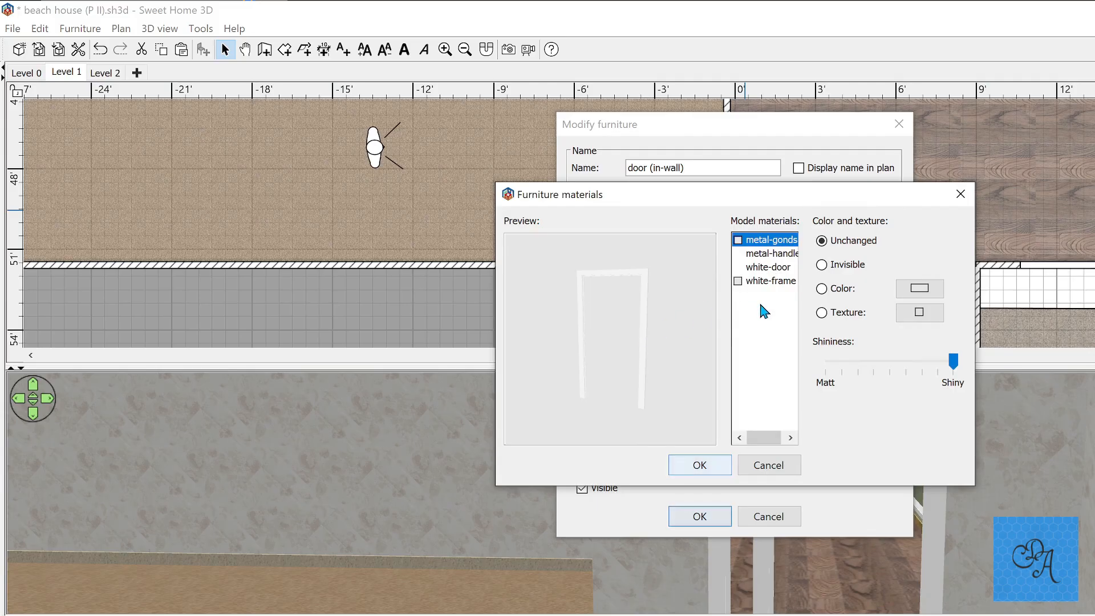
{"action": "left_click", "coordinate": [643, 347]}
{"action": "left_click", "coordinate": [831, 265]}
{"action": "left_click", "coordinate": [758, 267]}
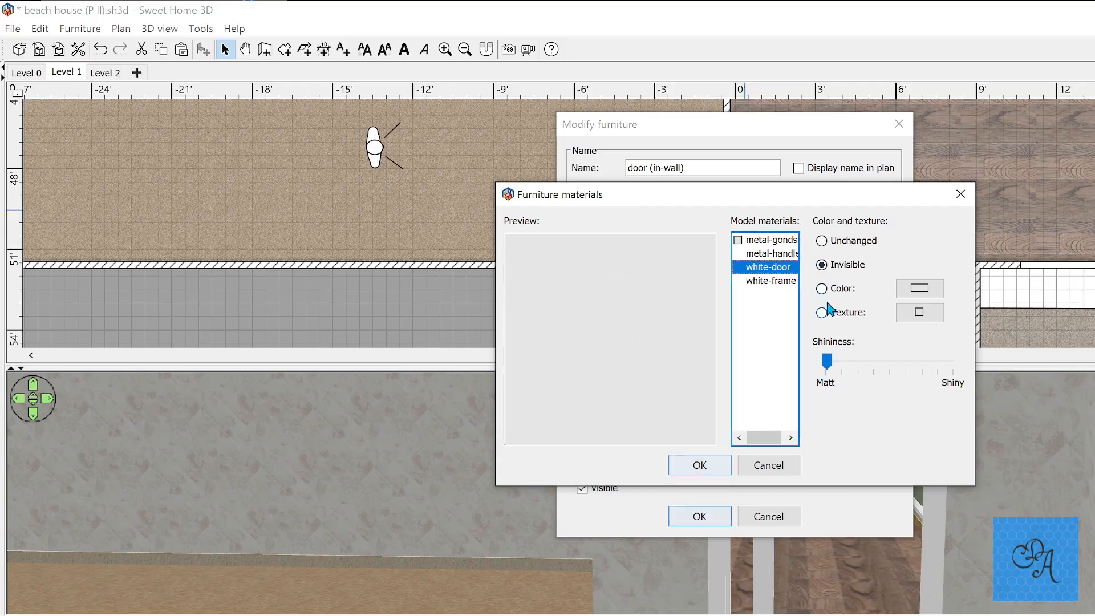
{"action": "left_click", "coordinate": [821, 240]}
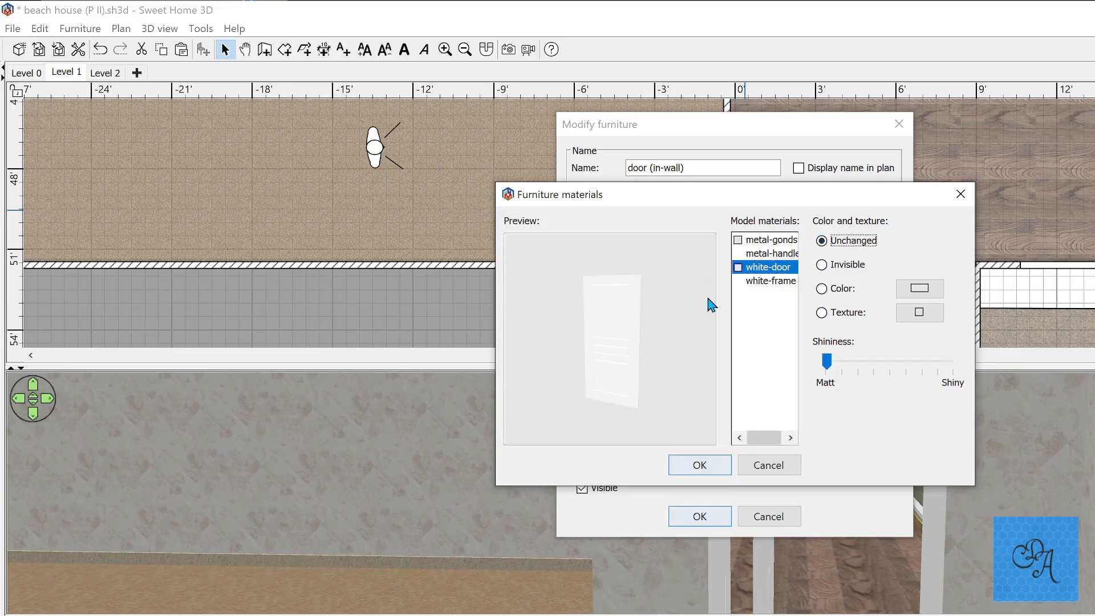
{"action": "left_click", "coordinate": [750, 269]}
{"action": "left_click", "coordinate": [755, 254]}
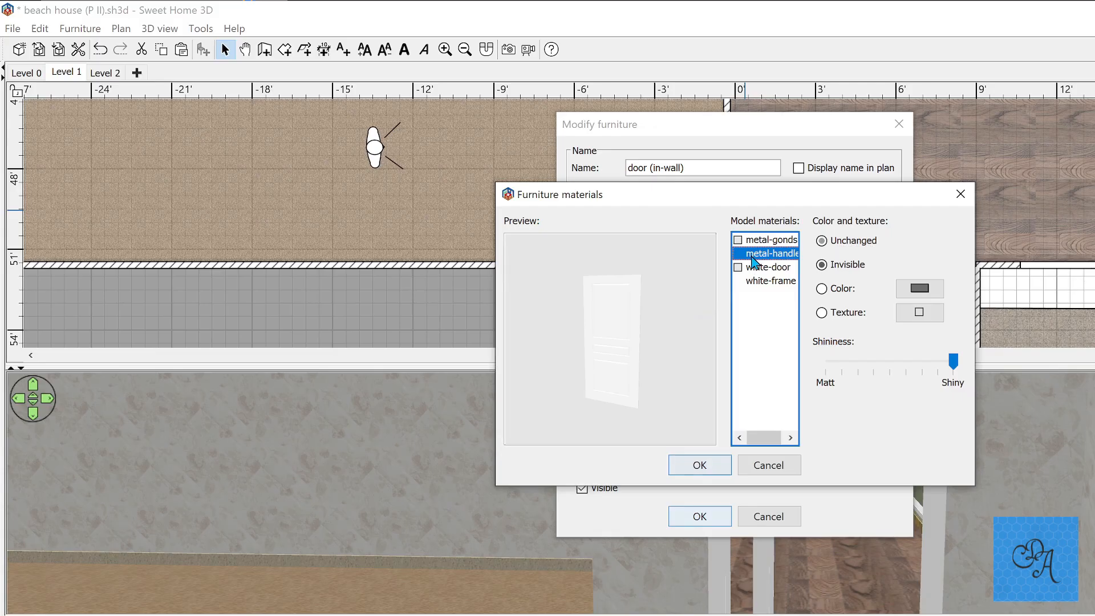
{"action": "left_click", "coordinate": [821, 240]}
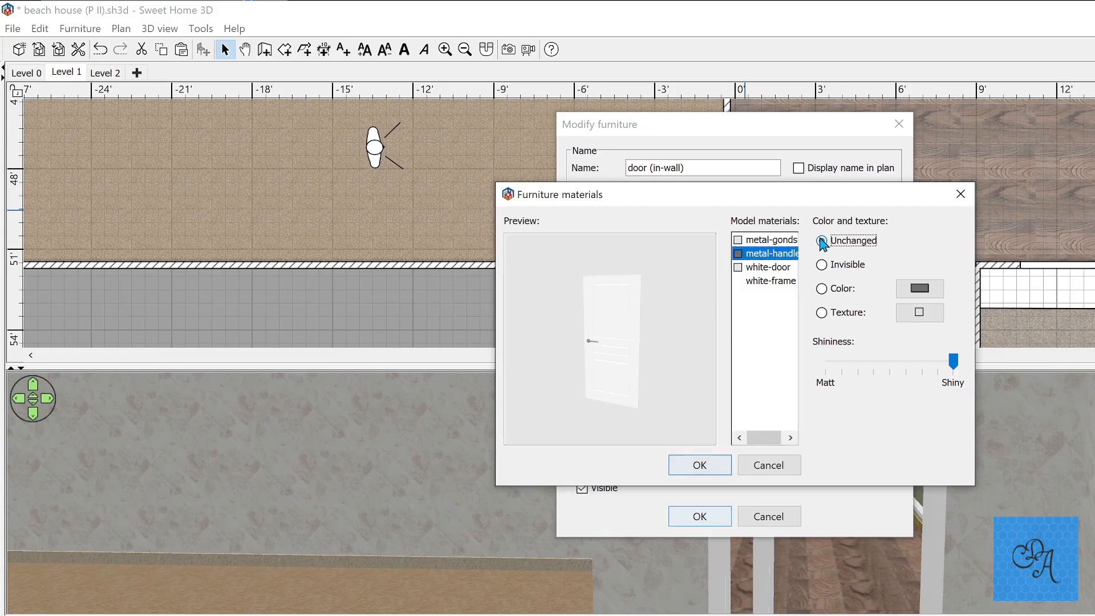
{"action": "left_click", "coordinate": [697, 467]}
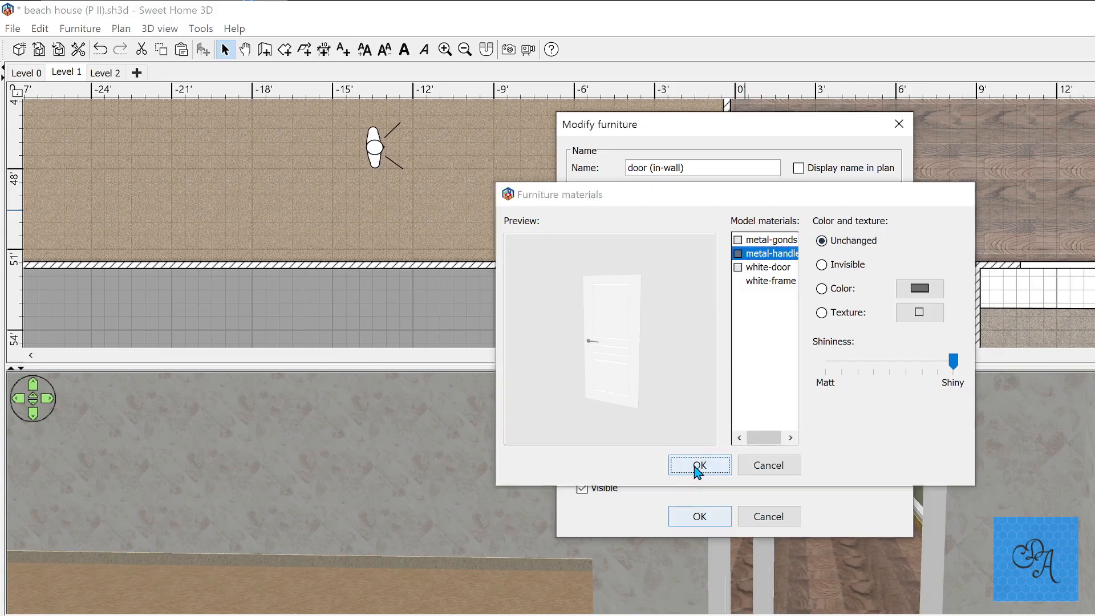
{"action": "left_click", "coordinate": [696, 516]}
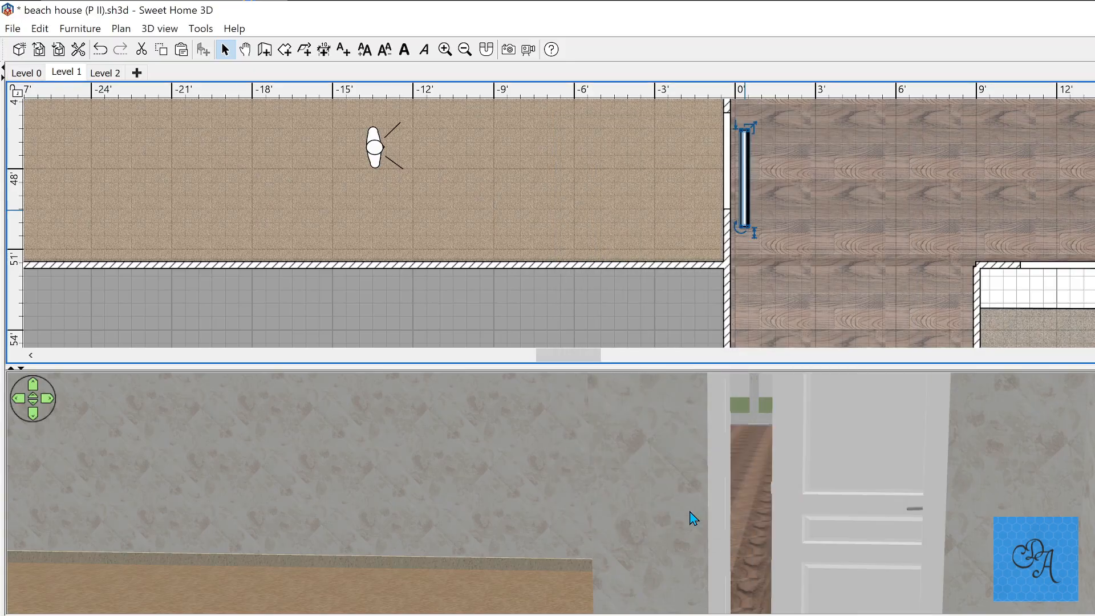
Step: Move the door copy into the carpeted room, about 3 feet from the wall opening, and inspect it in 3D
{"action": "left_click_drag", "start_coordinate": [743, 216], "coordinate": [652, 226]}
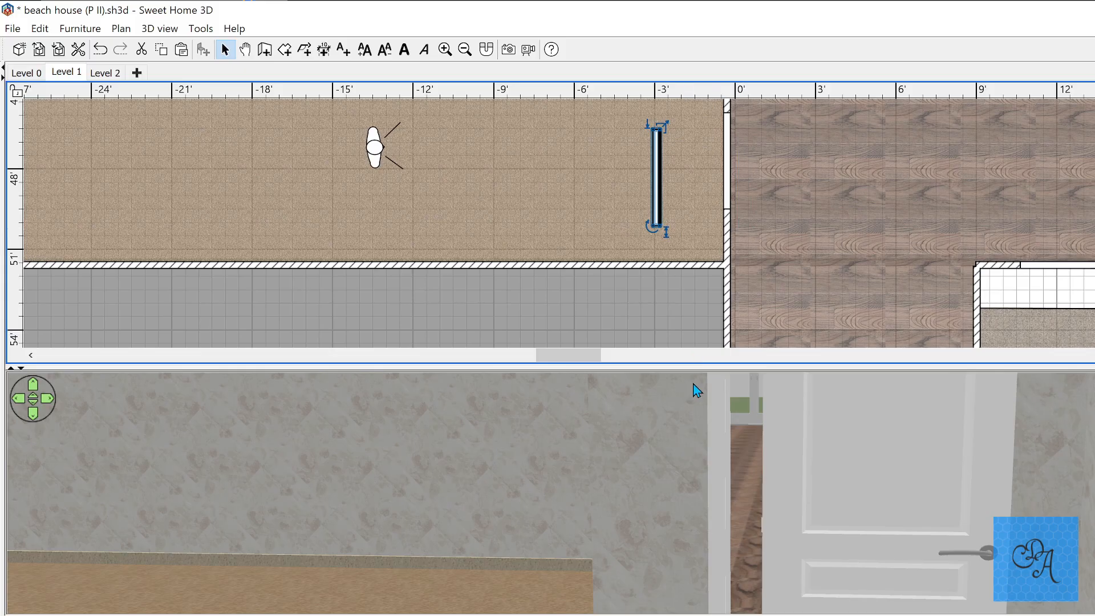
{"action": "left_click_drag", "start_coordinate": [688, 369], "coordinate": [686, 157]}
{"action": "scroll", "coordinate": [730, 337], "scroll_direction": "down", "scroll_amount": 10}
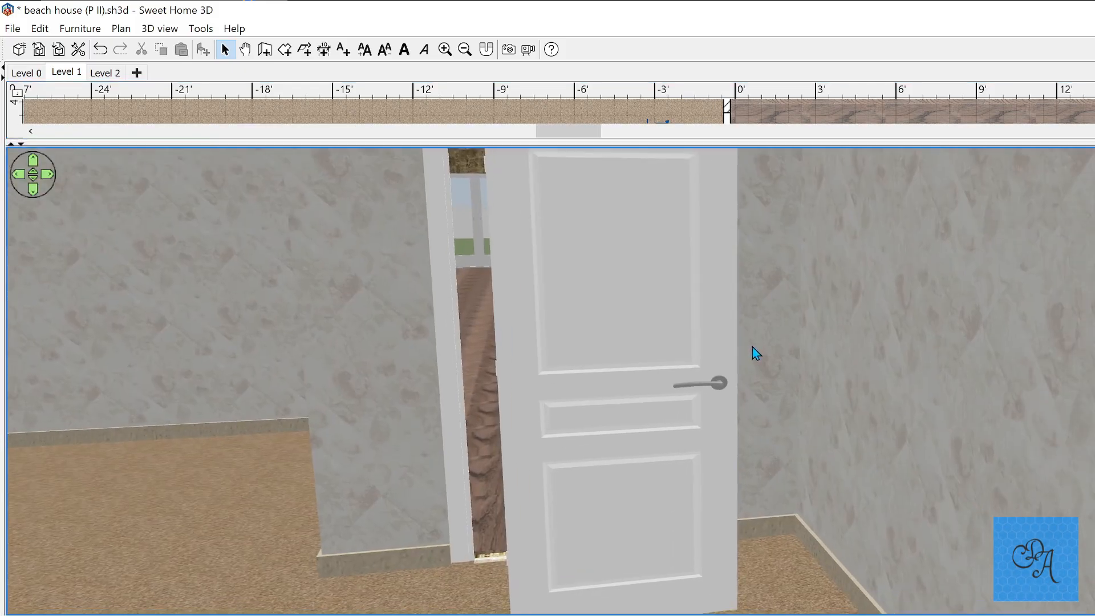
{"action": "left_click_drag", "start_coordinate": [730, 330], "coordinate": [726, 333]}
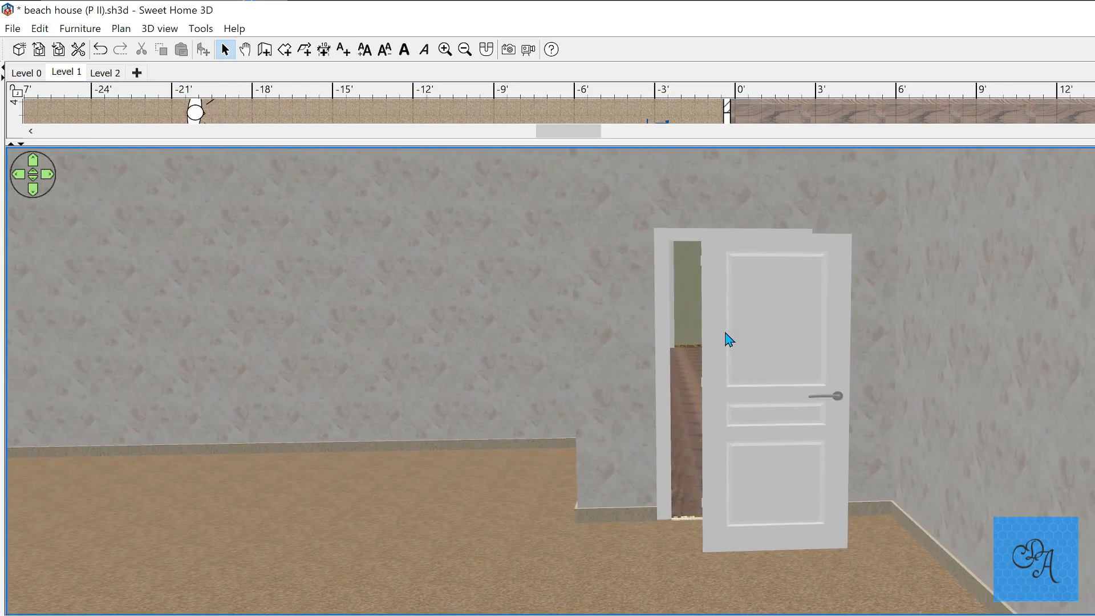
{"action": "scroll", "coordinate": [726, 333], "scroll_direction": "up", "scroll_amount": 8}
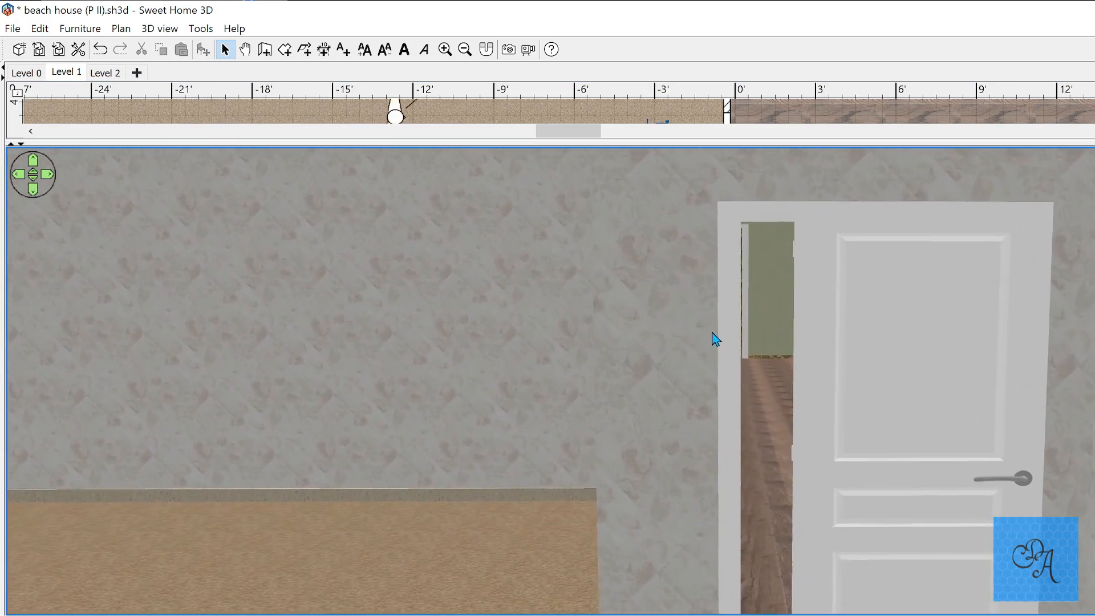
{"action": "scroll", "coordinate": [712, 333], "scroll_direction": "up", "scroll_amount": 2}
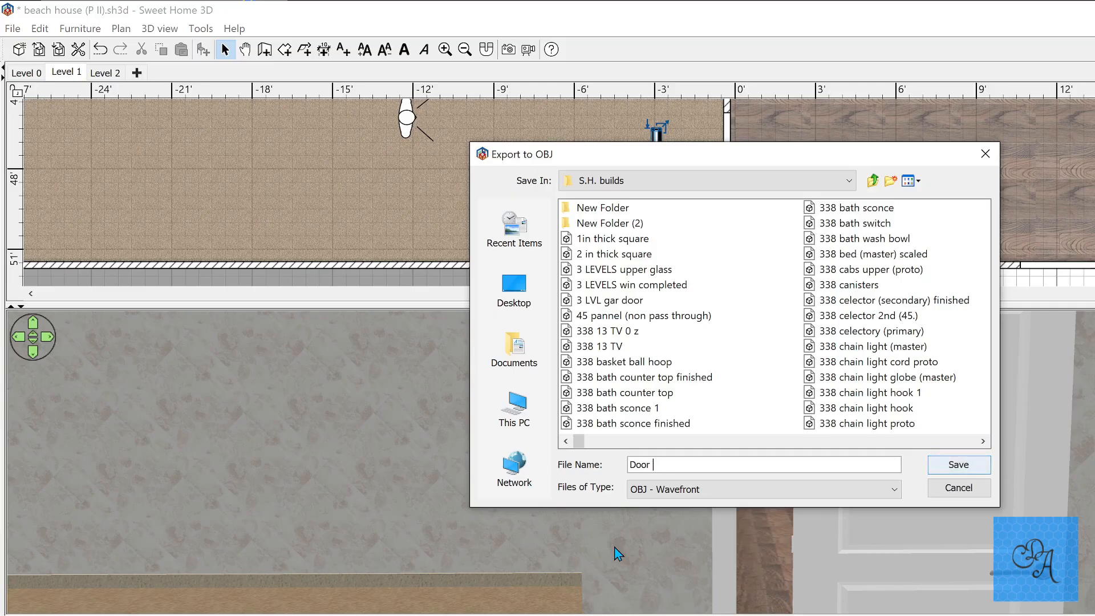
Step: Export only the selected door as the OBJ file Door 2 in the S.H. builds folder
{"action": "key", "text": "Return"}
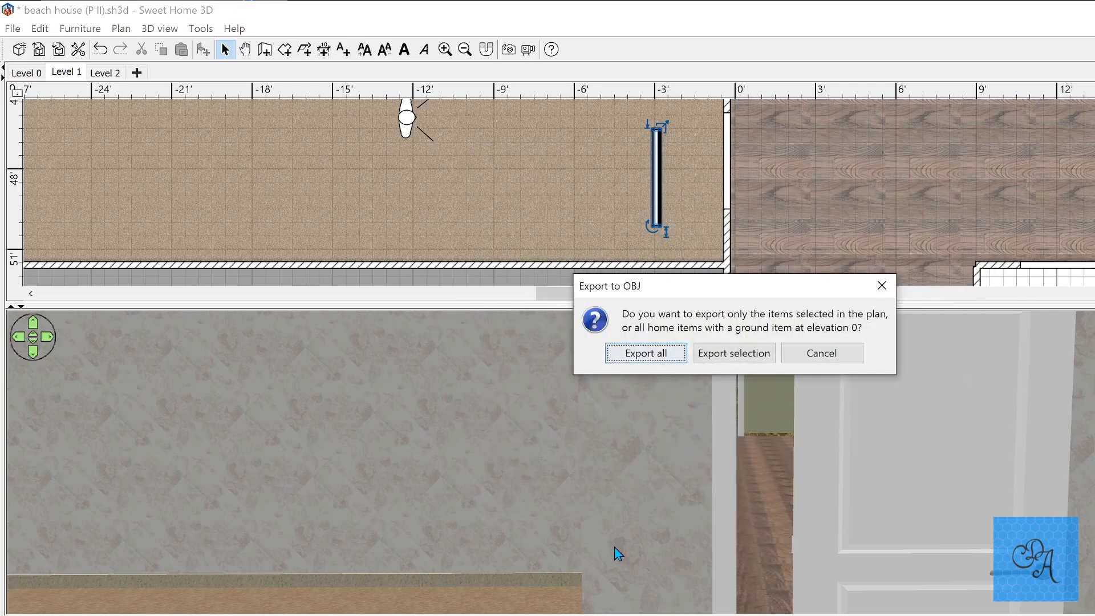
{"action": "key", "text": "Tab"}
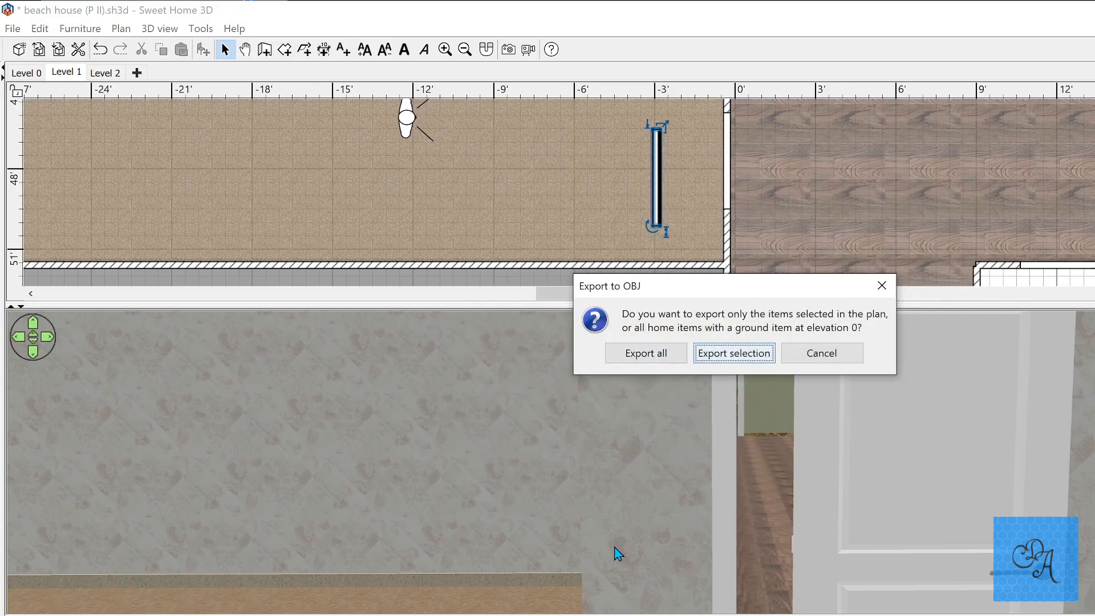
{"action": "key", "text": "Return"}
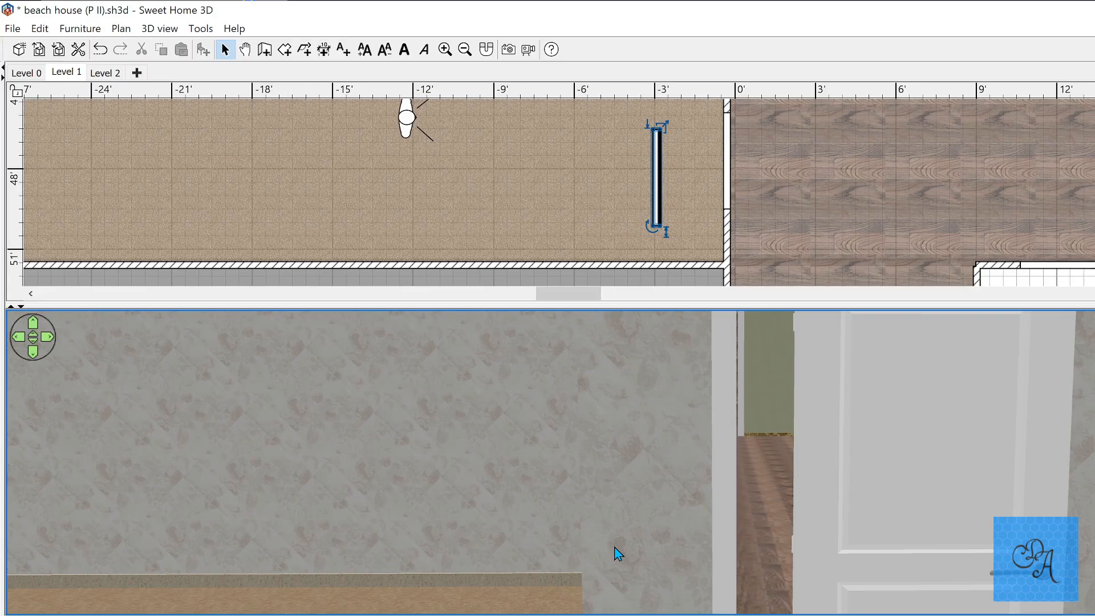
Step: Start a furniture import, then open the S.H. builds folder in File Explorer and search it for "door 2"
{"action": "key", "text": "ctrl+shift+i"}
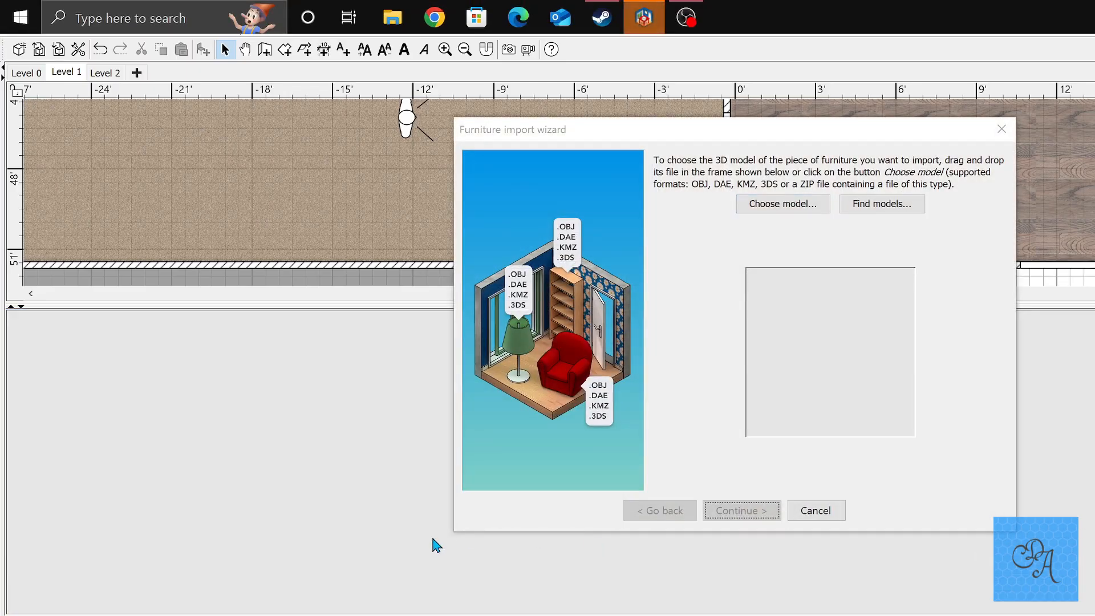
{"action": "key", "text": "super+e"}
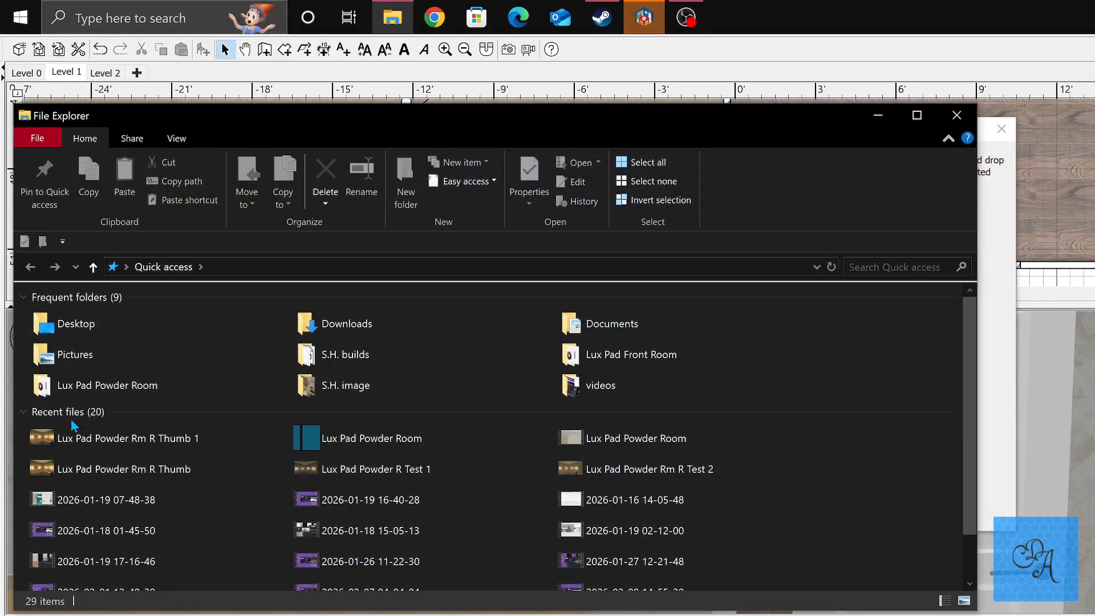
{"action": "left_click", "coordinate": [316, 350]}
{"action": "double_click", "coordinate": [317, 350]}
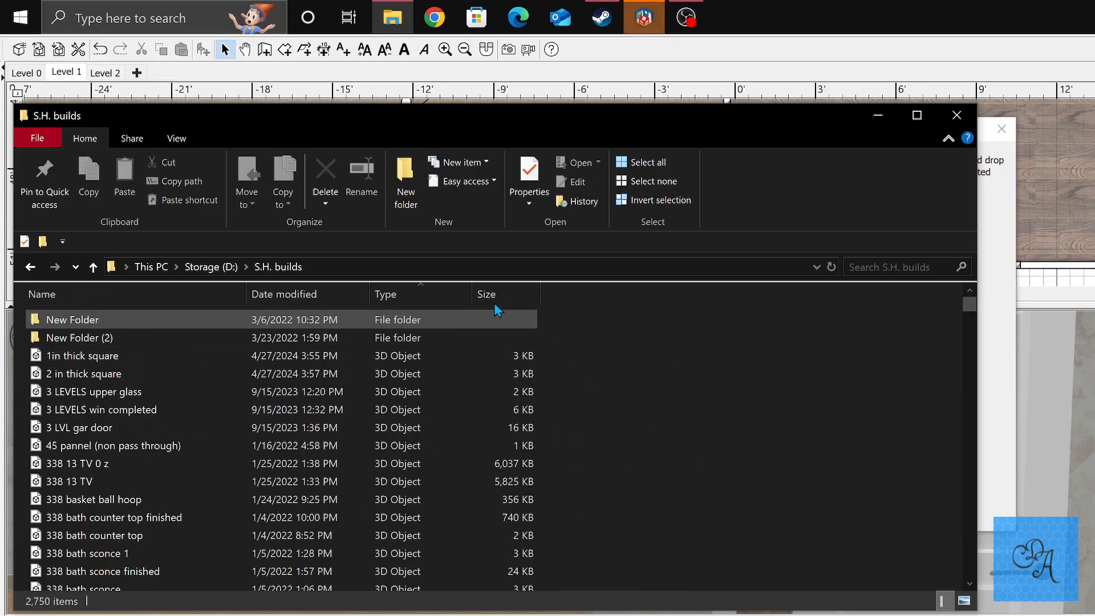
{"action": "left_click", "coordinate": [864, 266]}
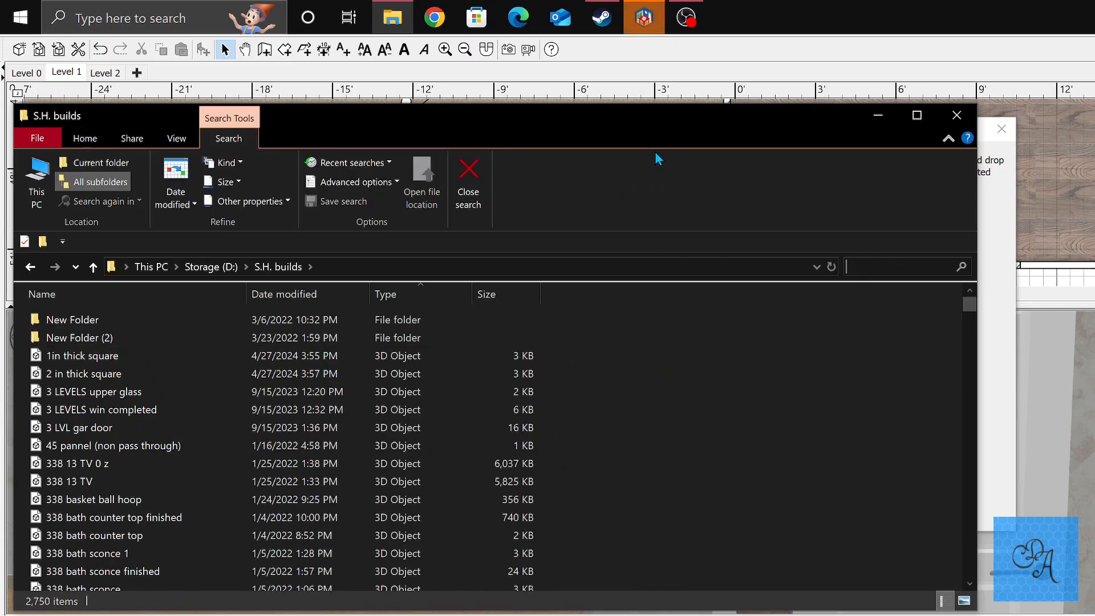
{"action": "type", "text": "door 2"}
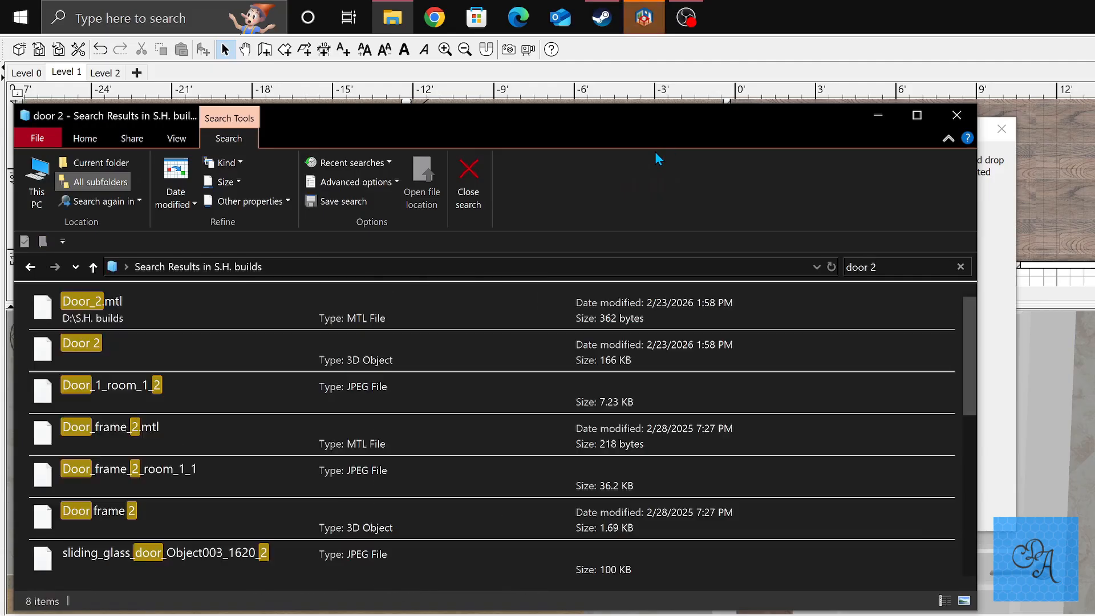
Step: Dock File Explorer beside the import wizard and repeat the folder search for "door 2"
{"action": "left_click", "coordinate": [462, 198]}
{"action": "key", "text": "super+Left"}
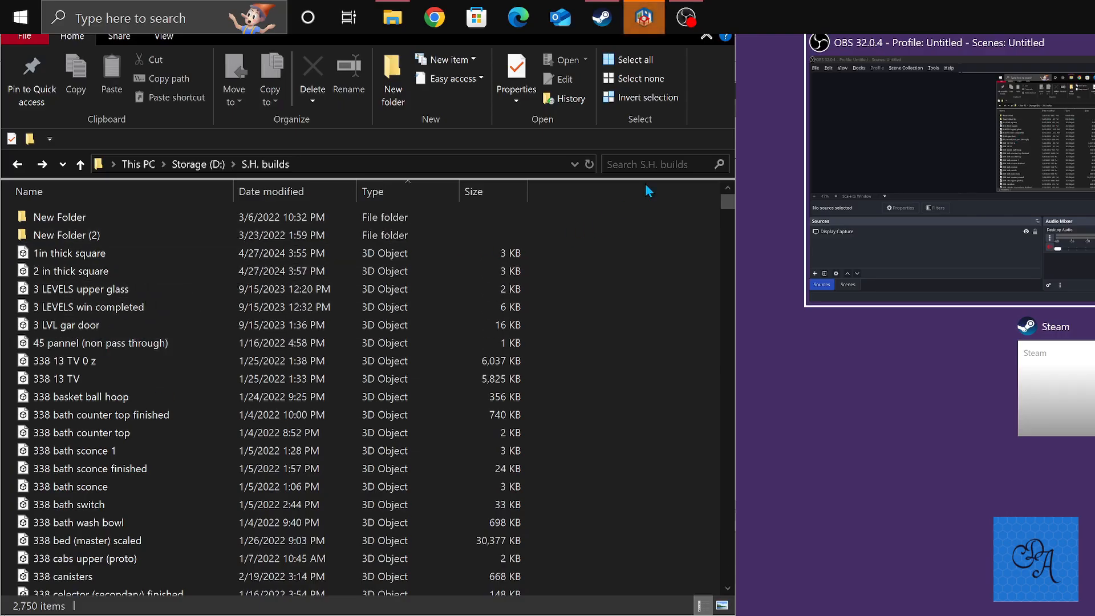
{"action": "left_click", "coordinate": [647, 166]}
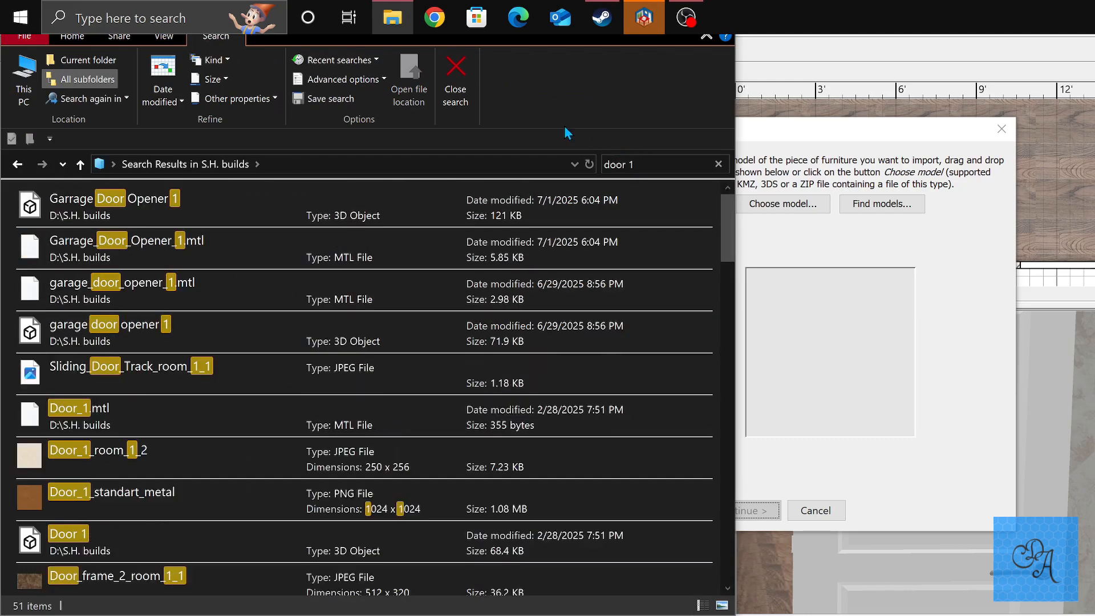
{"action": "key", "text": "BackSpace"}
{"action": "type", "text": "2"}
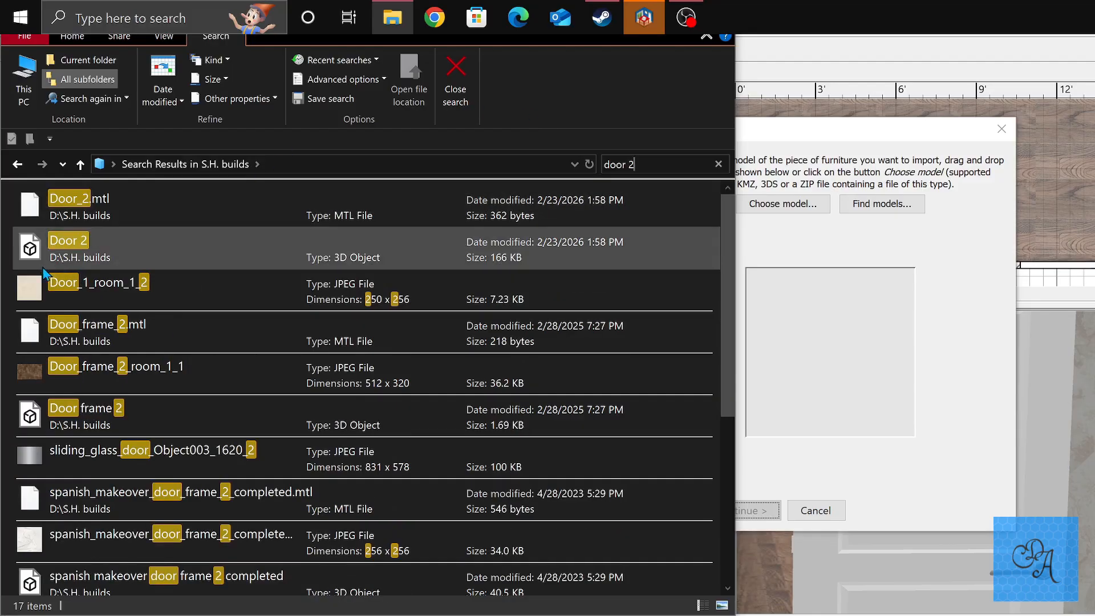
Step: Load the Door 2 3D object into the furniture import wizard and close File Explorer
{"action": "left_click_drag", "start_coordinate": [13, 258], "coordinate": [854, 427]}
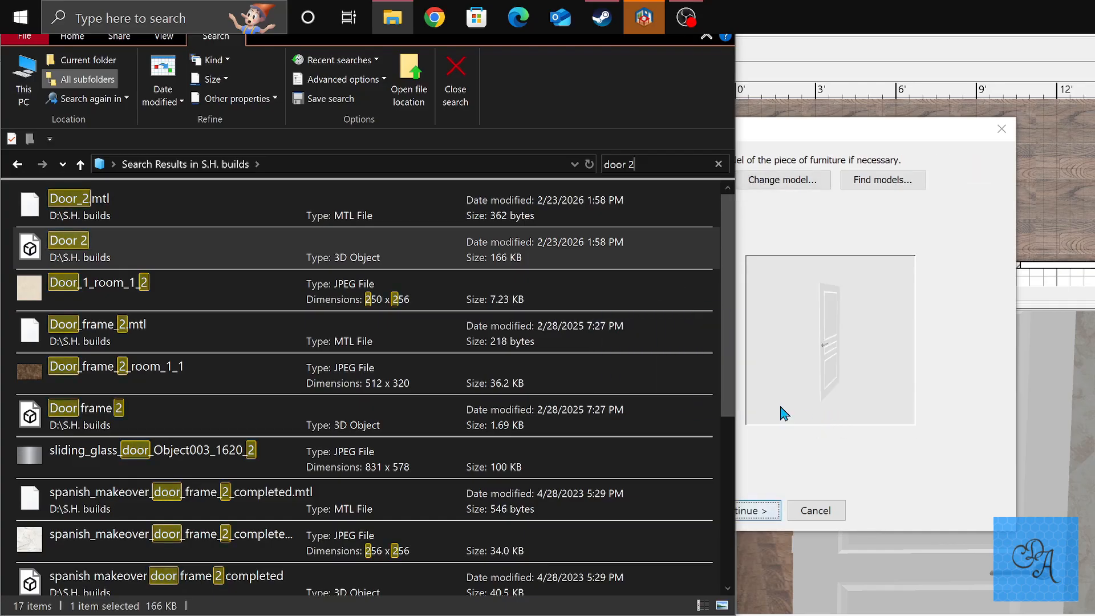
{"action": "scroll", "coordinate": [685, 125], "scroll_direction": "up", "scroll_amount": 1}
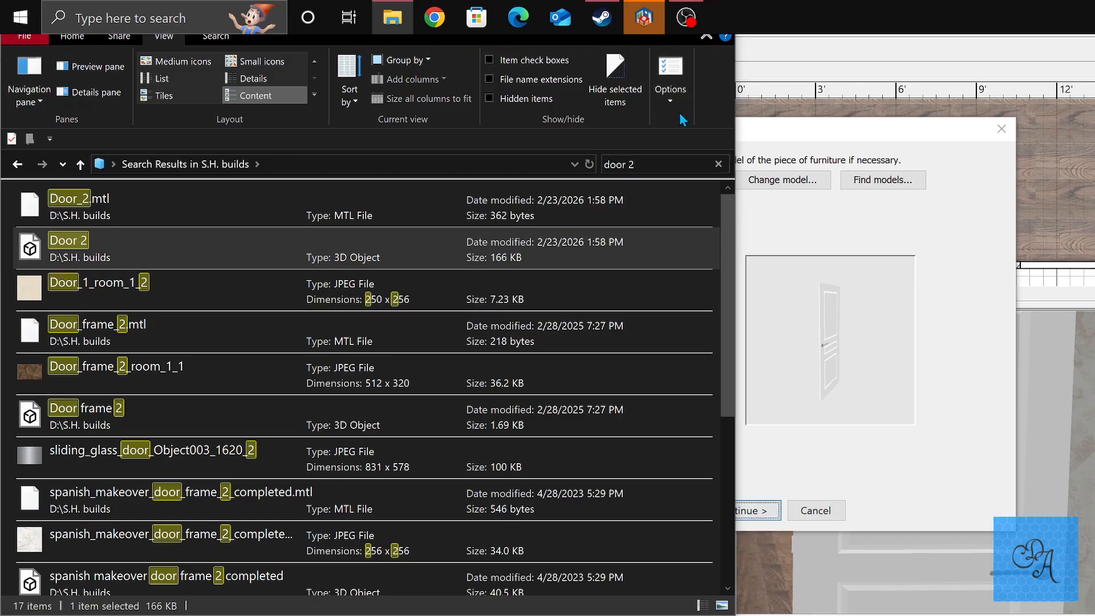
{"action": "left_click", "coordinate": [680, 113]}
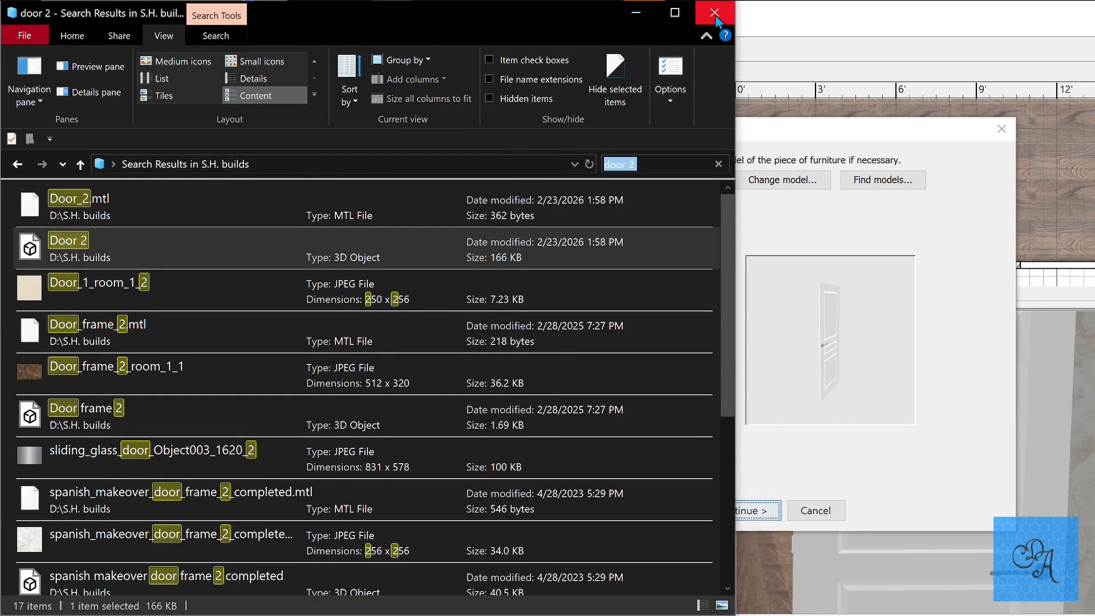
{"action": "left_click", "coordinate": [717, 14]}
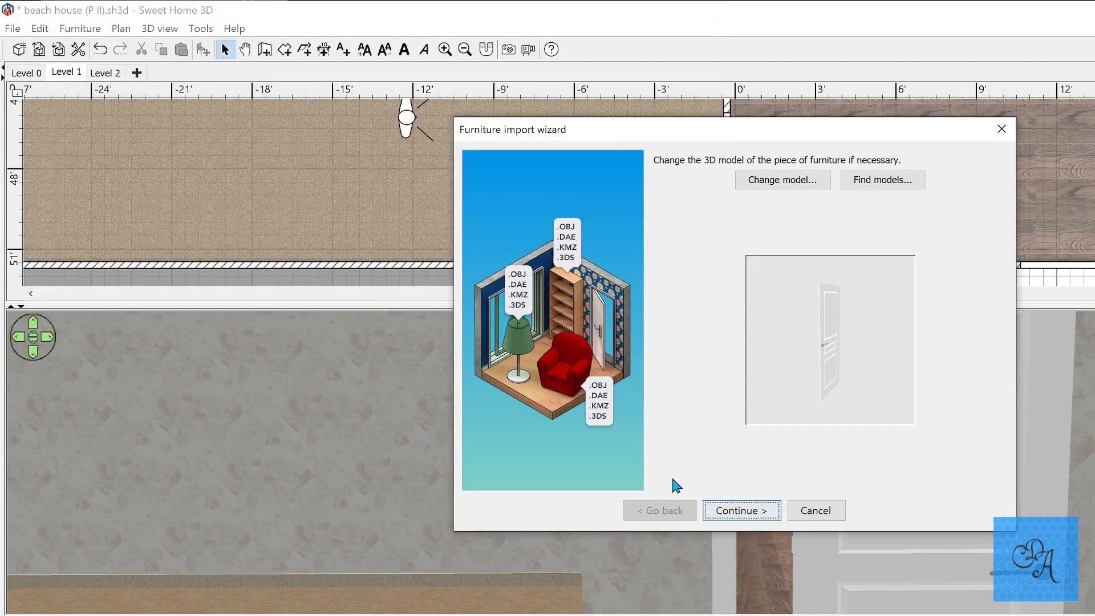
Step: Turn the Door 2 model so its panelled face matches the front view, then finish importing it with the remaining settings unchanged
{"action": "left_click", "coordinate": [736, 510]}
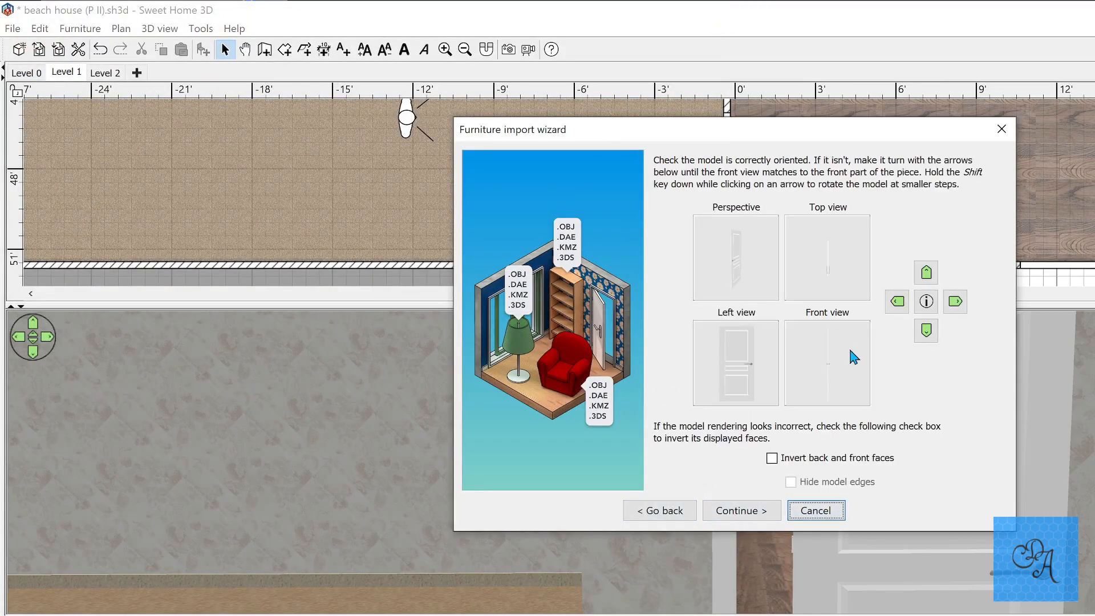
{"action": "left_click", "coordinate": [894, 313]}
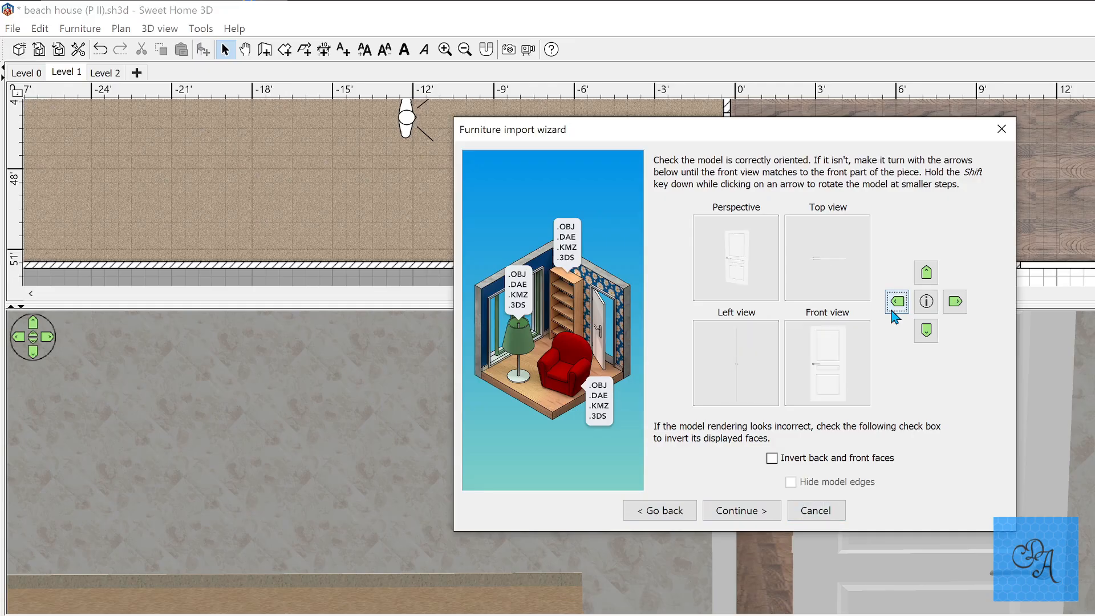
{"action": "left_click", "coordinate": [752, 512]}
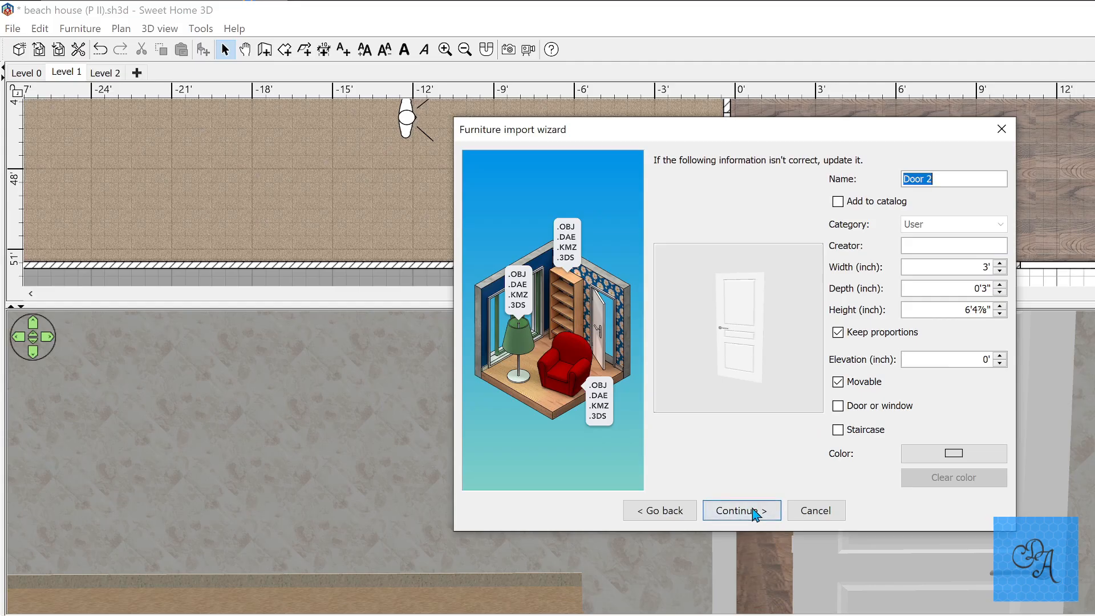
{"action": "left_click", "coordinate": [752, 511]}
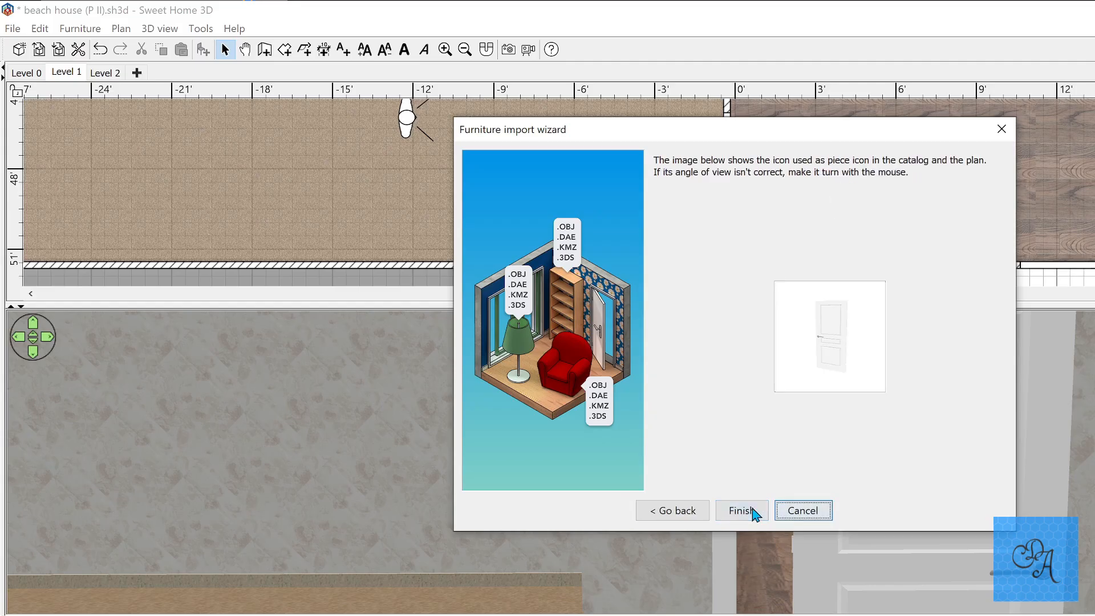
{"action": "left_click", "coordinate": [741, 510]}
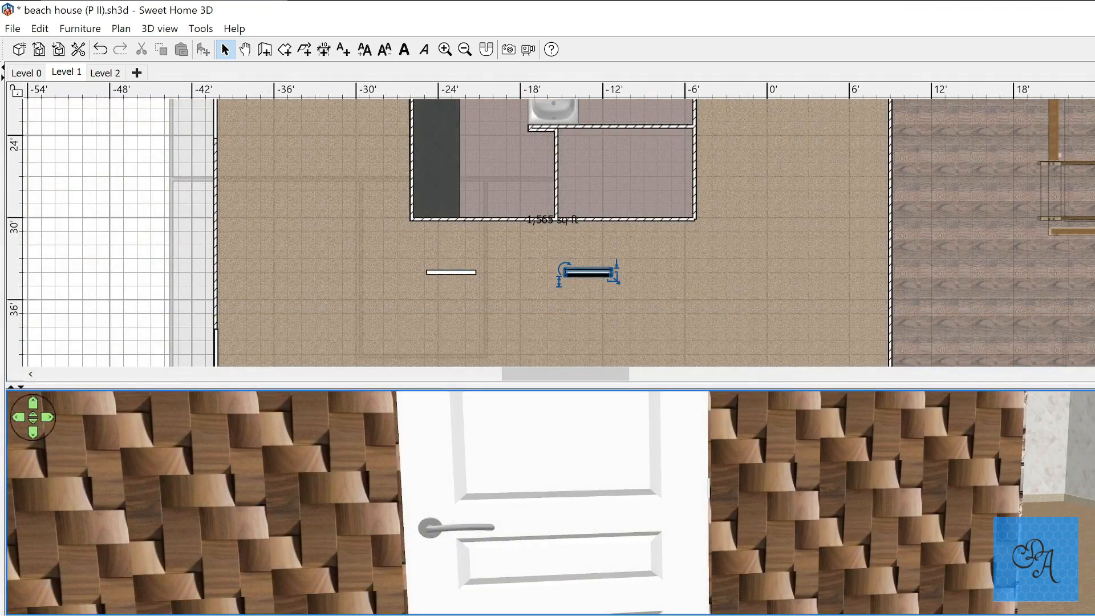
Step: Examine the imported door's model materials 1, 3 and the handle, checking the model from several angles
{"action": "double_click", "coordinate": [576, 276]}
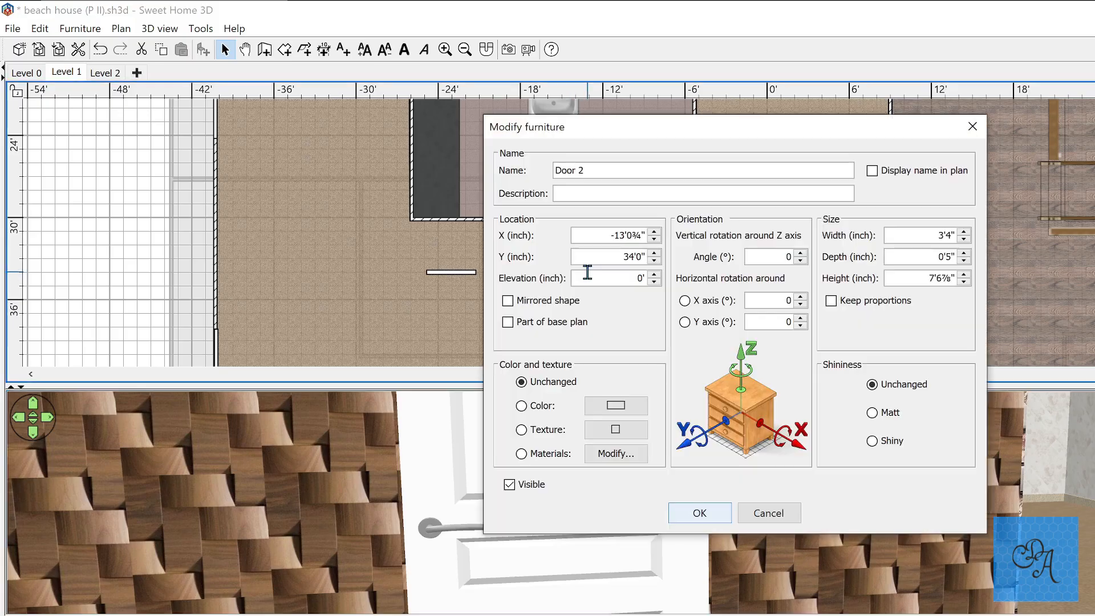
{"action": "left_click", "coordinate": [598, 456]}
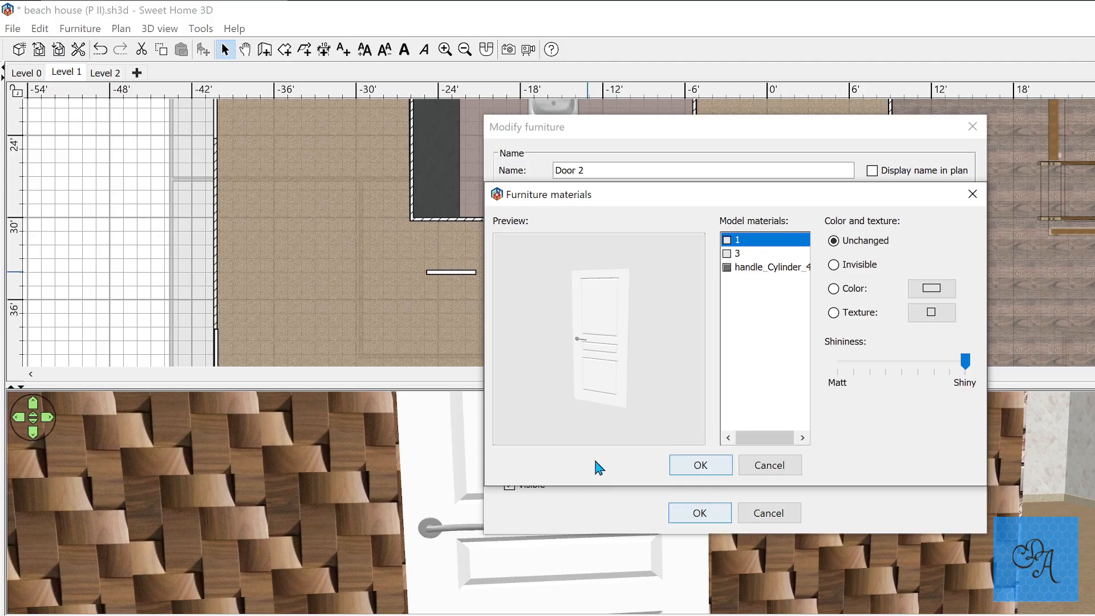
{"action": "key", "text": "Down"}
{"action": "left_click_drag", "start_coordinate": [606, 317], "coordinate": [630, 327]}
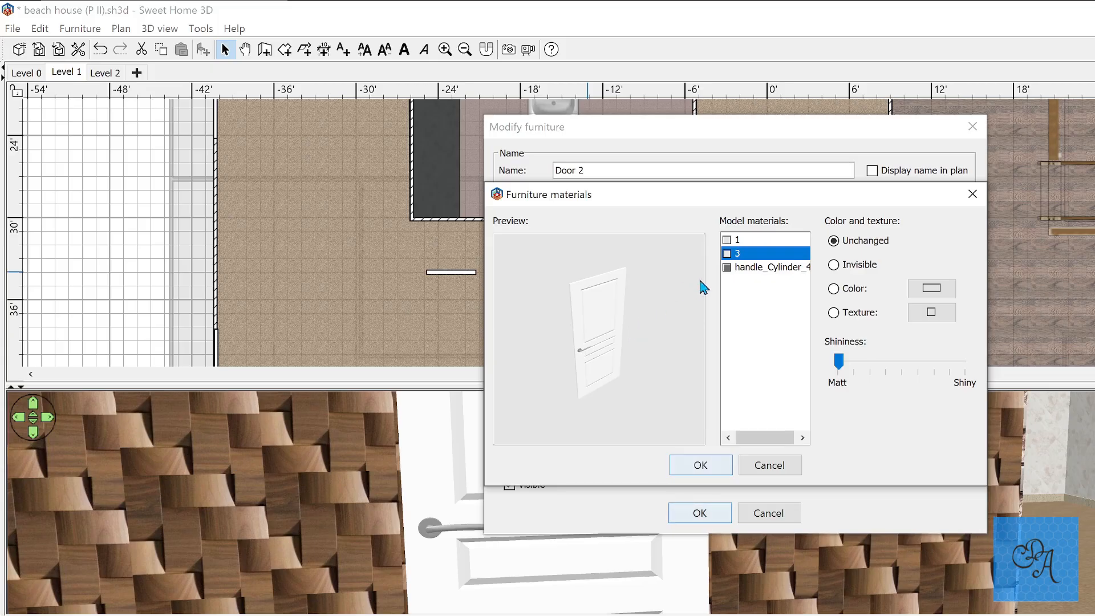
{"action": "left_click", "coordinate": [732, 240]}
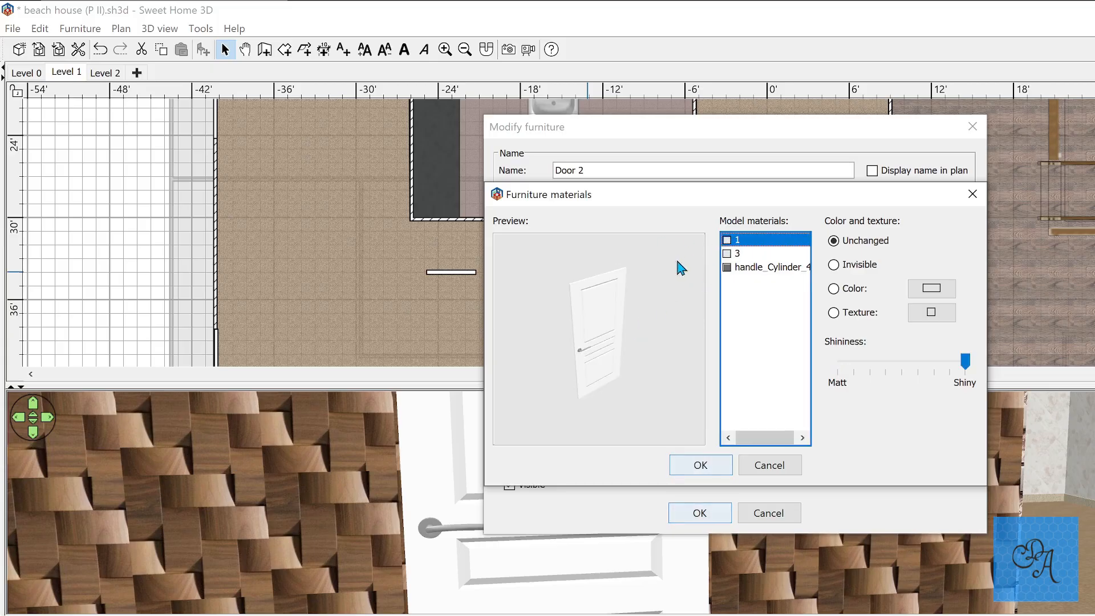
{"action": "mouse_move", "coordinate": [643, 411]}
{"action": "left_mouse_down"}
{"action": "mouse_move", "coordinate": [617, 416]}
{"action": "mouse_move", "coordinate": [606, 399]}
{"action": "mouse_move", "coordinate": [616, 361]}
{"action": "mouse_move", "coordinate": [658, 377]}
{"action": "mouse_move", "coordinate": [653, 350]}
{"action": "mouse_move", "coordinate": [650, 393]}
{"action": "left_mouse_up"}
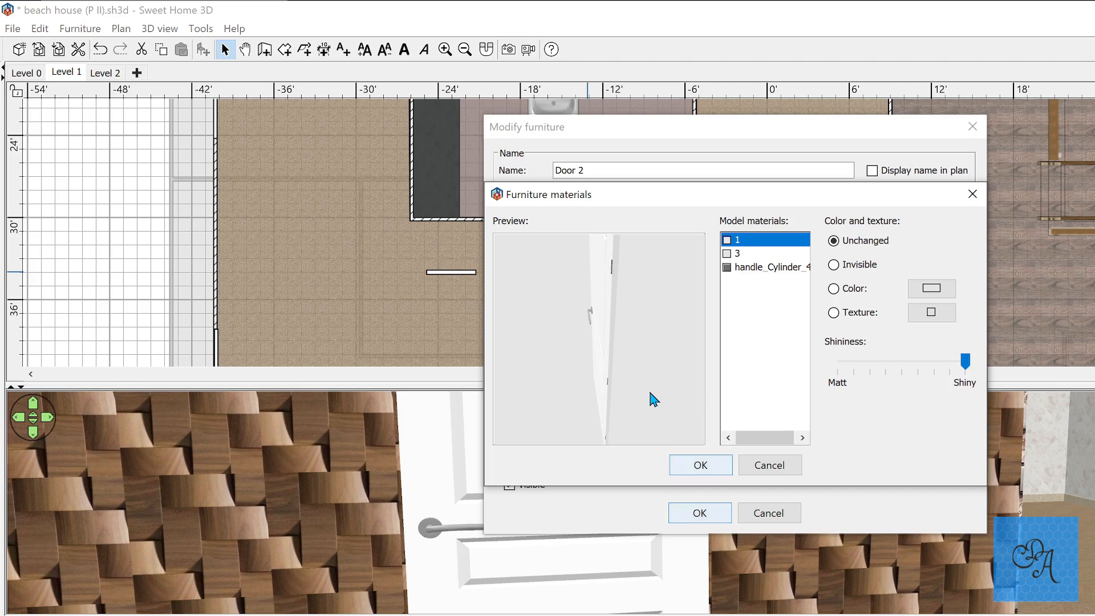
{"action": "left_click", "coordinate": [726, 271]}
{"action": "left_click_drag", "start_coordinate": [670, 346], "coordinate": [702, 341]}
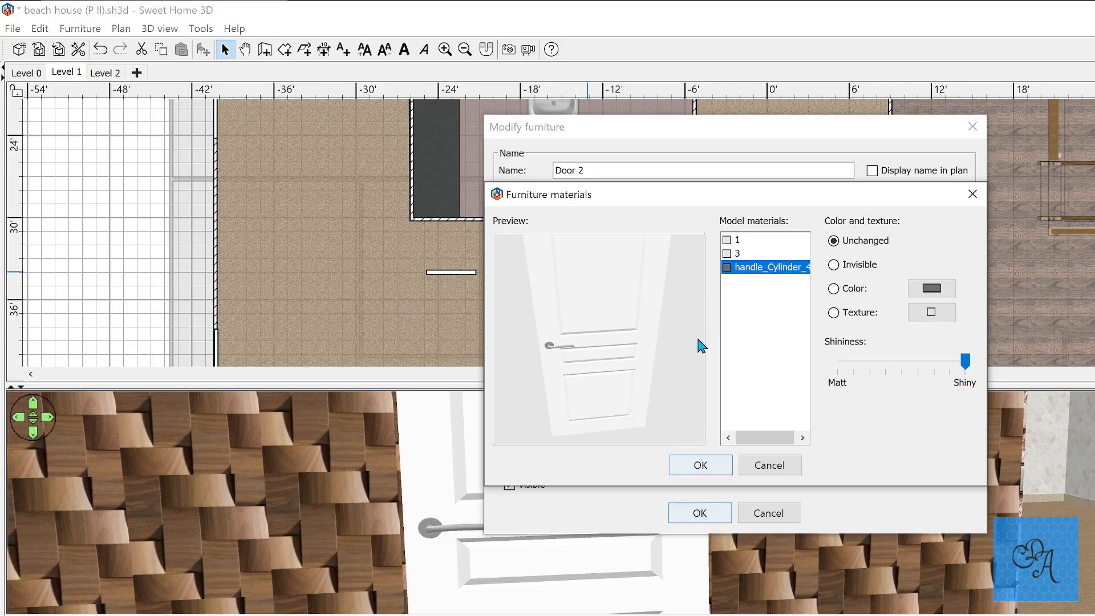
{"action": "key", "text": "Return"}
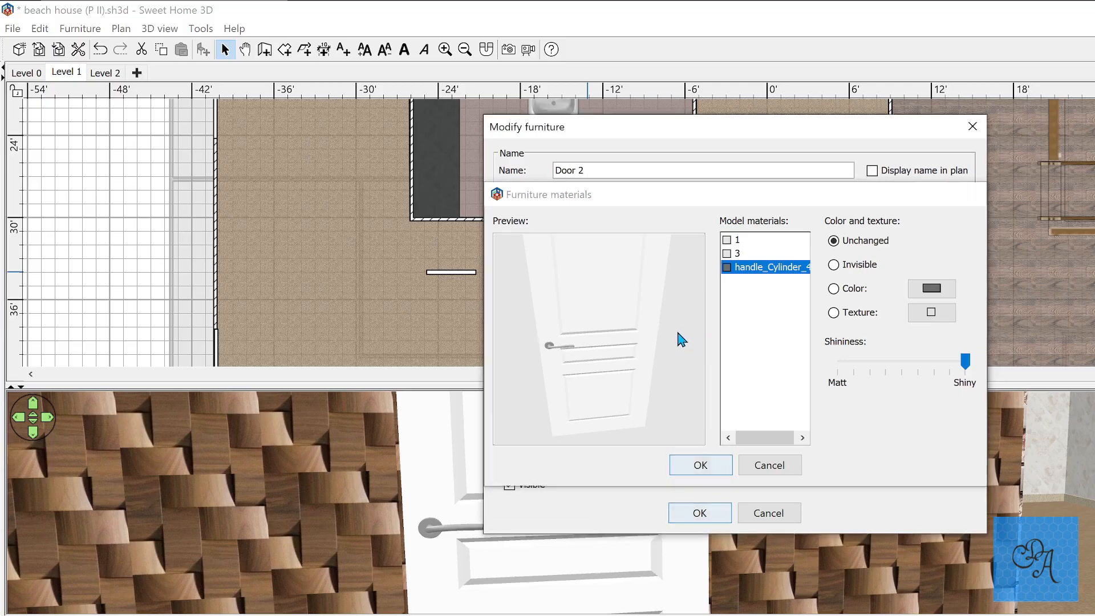
{"action": "key", "text": "Return"}
Step: Enlarge the 3D view and examine the imported door panel
{"action": "left_click_drag", "start_coordinate": [581, 496], "coordinate": [494, 496]}
{"action": "left_click_drag", "start_coordinate": [520, 387], "coordinate": [469, 47]}
{"action": "left_click_drag", "start_coordinate": [515, 255], "coordinate": [650, 245]}
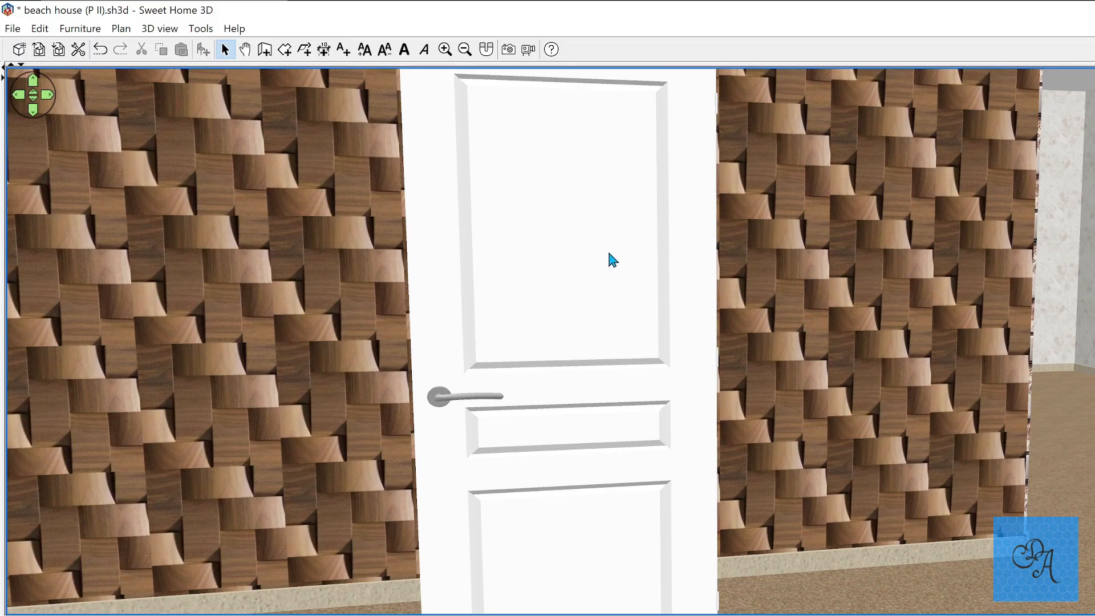
{"action": "left_click_drag", "start_coordinate": [611, 259], "coordinate": [589, 259]}
{"action": "scroll", "coordinate": [592, 263], "scroll_direction": "down", "scroll_amount": 5}
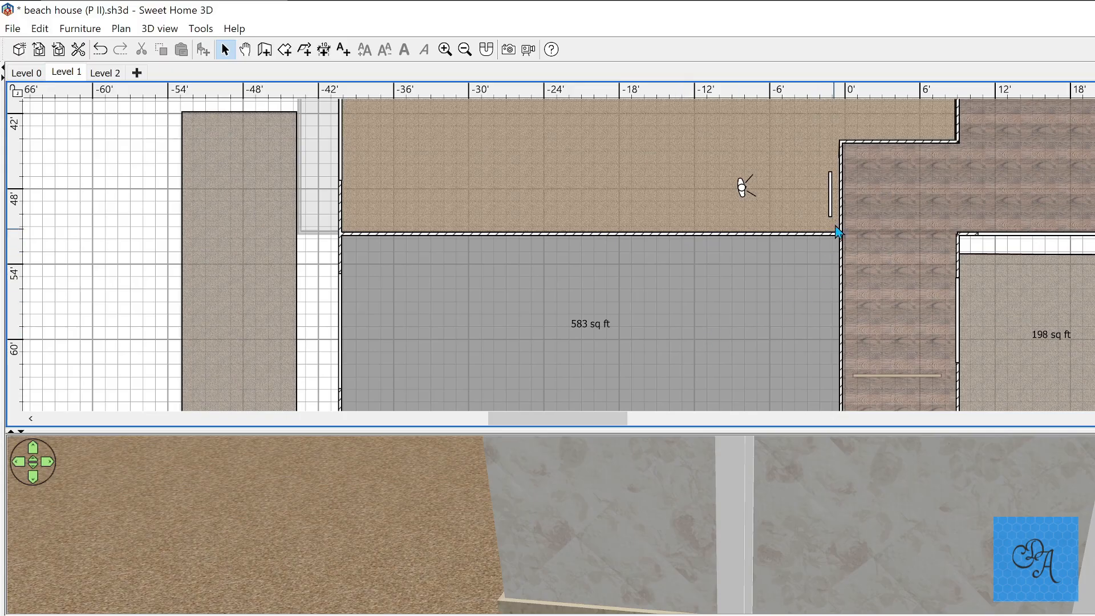
Step: Locate the door-frame walls in the empty area beyond the house and enlarge the plan view around them
{"action": "double_click", "coordinate": [831, 208]}
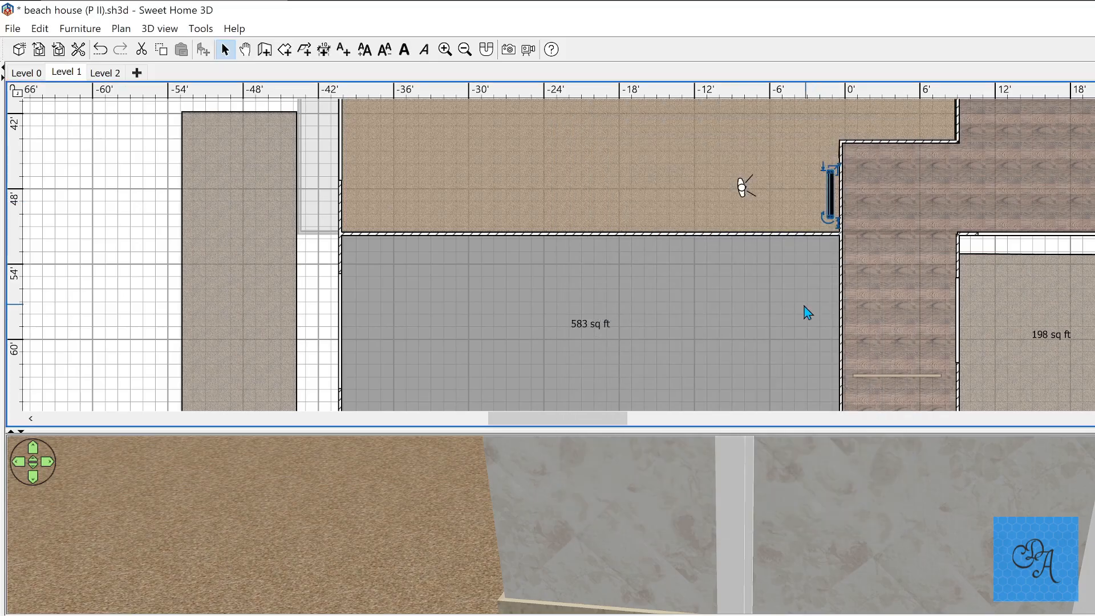
{"action": "scroll", "coordinate": [728, 298], "scroll_direction": "down", "scroll_amount": 4}
{"action": "left_click", "coordinate": [726, 298]}
{"action": "scroll", "coordinate": [723, 298], "scroll_direction": "down", "scroll_amount": 2}
{"action": "scroll", "coordinate": [721, 302], "scroll_direction": "down", "scroll_amount": 9}
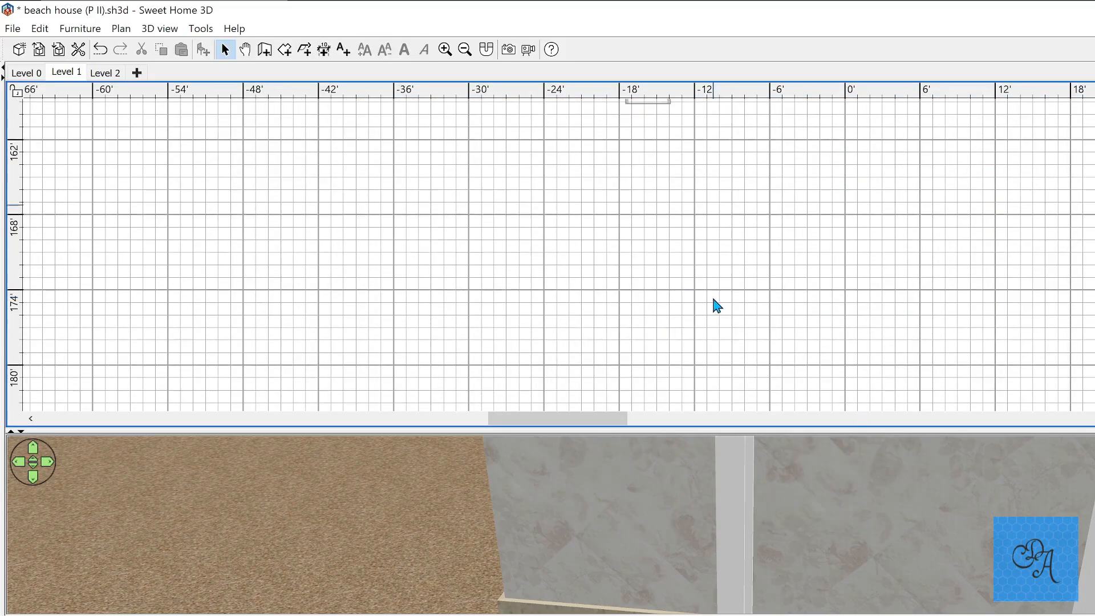
{"action": "scroll", "coordinate": [688, 298], "scroll_direction": "up", "scroll_amount": 4, "text": "ctrl"}
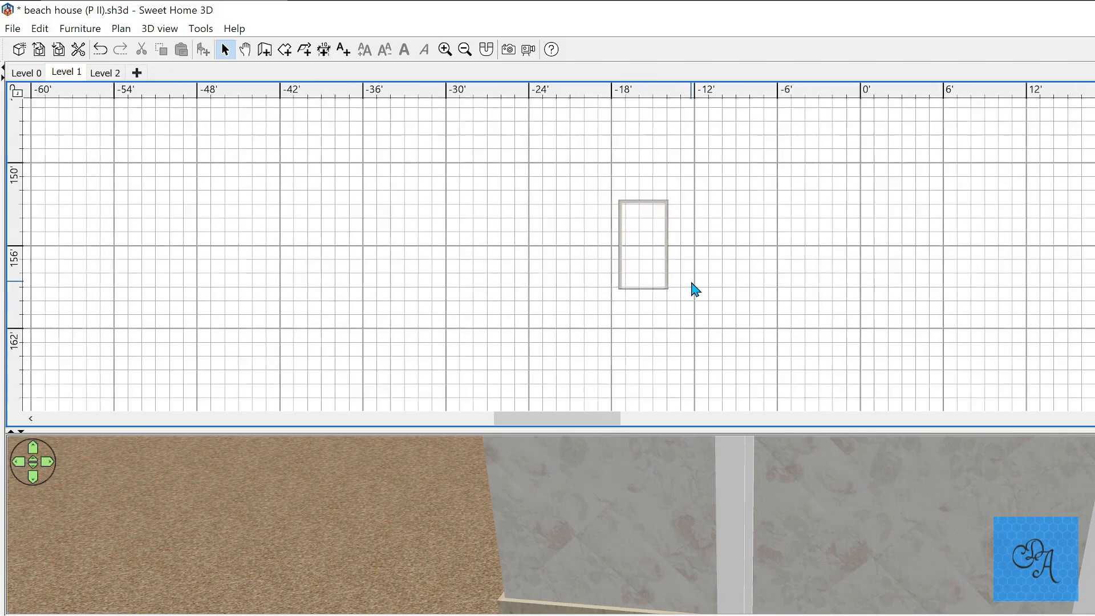
{"action": "left_click", "coordinate": [655, 294]}
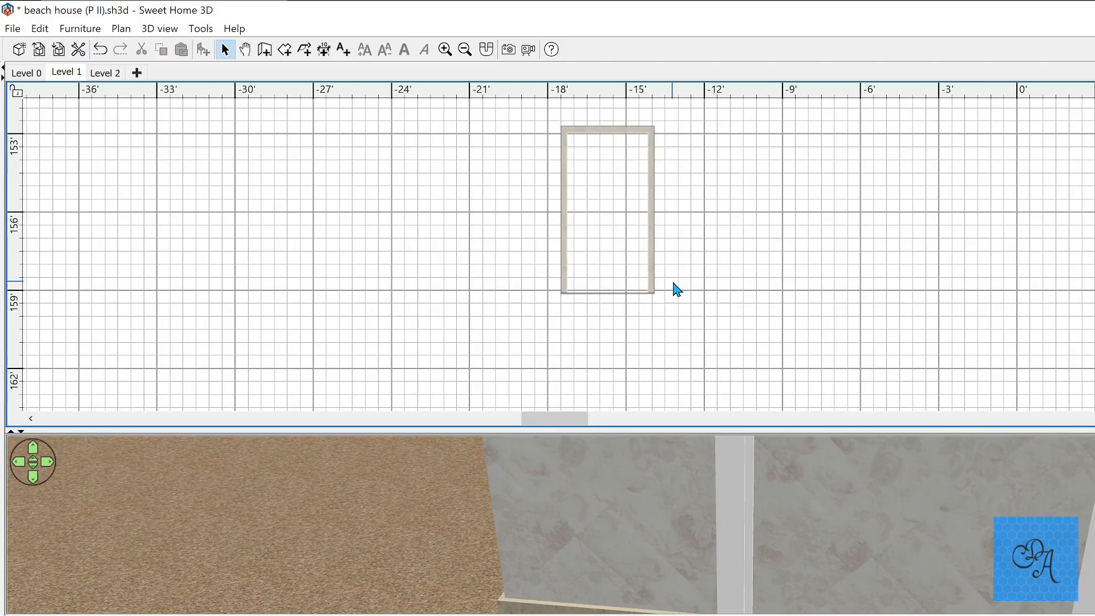
{"action": "scroll", "coordinate": [676, 287], "scroll_direction": "up", "scroll_amount": 1, "text": "ctrl"}
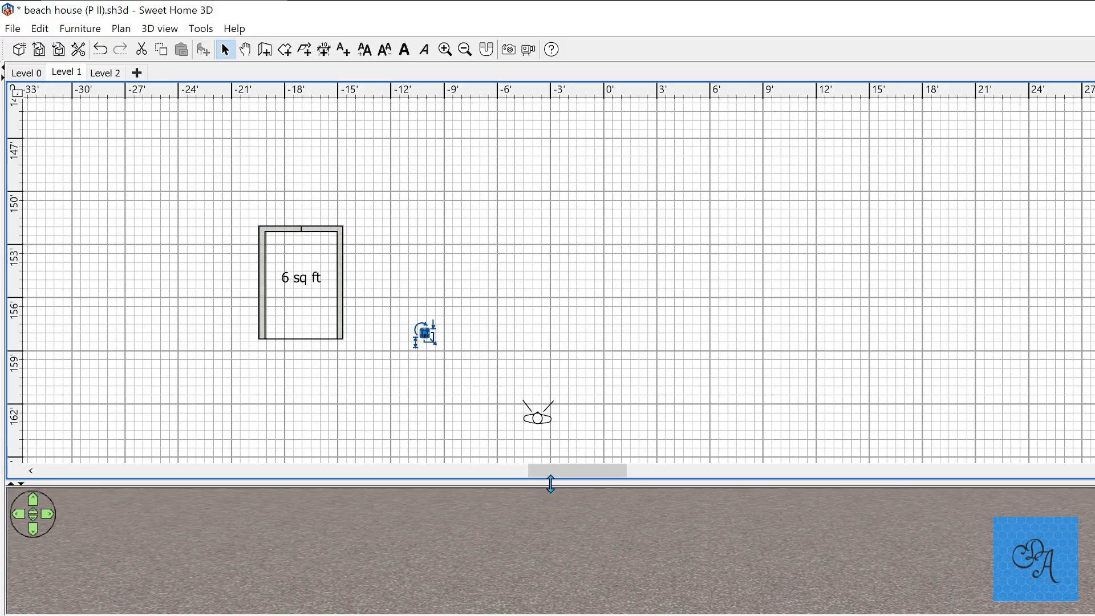
{"action": "left_click_drag", "start_coordinate": [550, 483], "coordinate": [580, 608]}
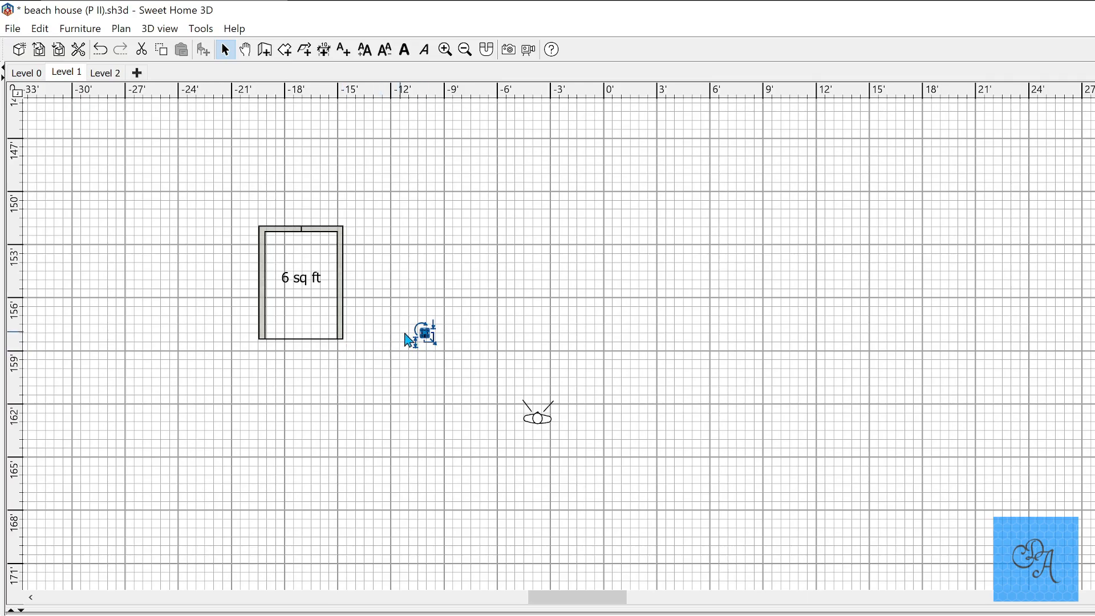
{"action": "scroll", "coordinate": [419, 336], "scroll_direction": "up", "scroll_amount": 1, "text": "ctrl"}
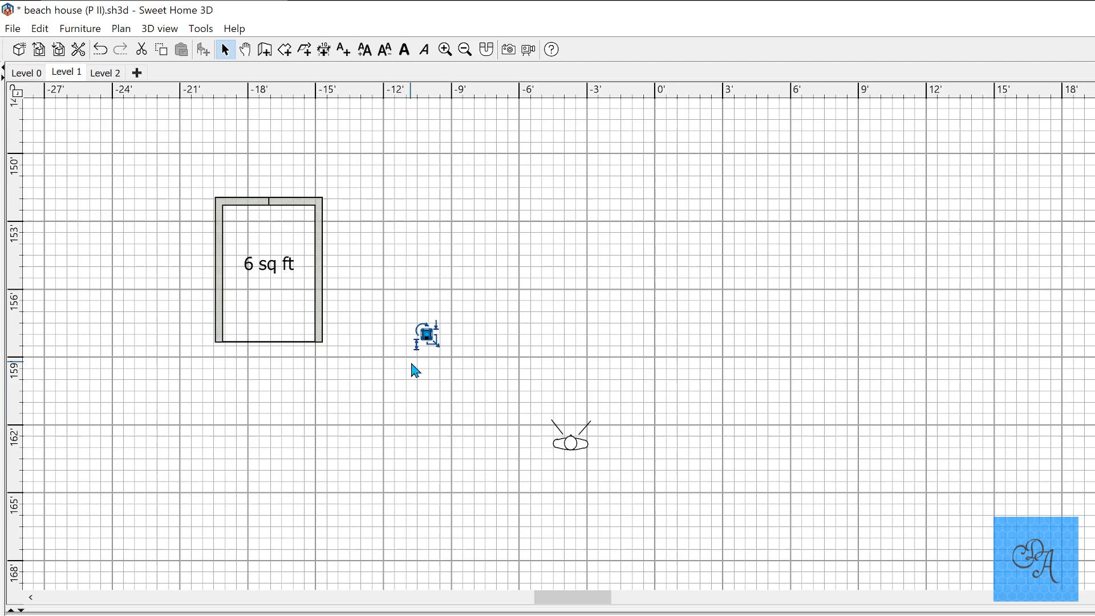
Step: Review the default new-wall settings in the preferences, then compare Level 1 with Level 2
{"action": "key", "text": "ctrl+comma"}
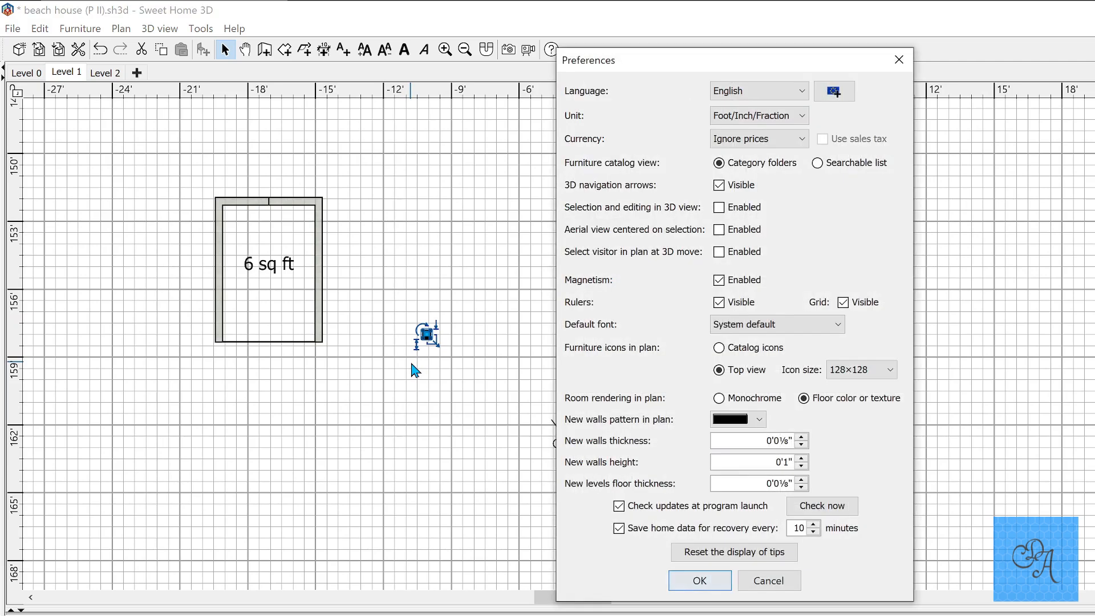
{"action": "key", "text": "Escape"}
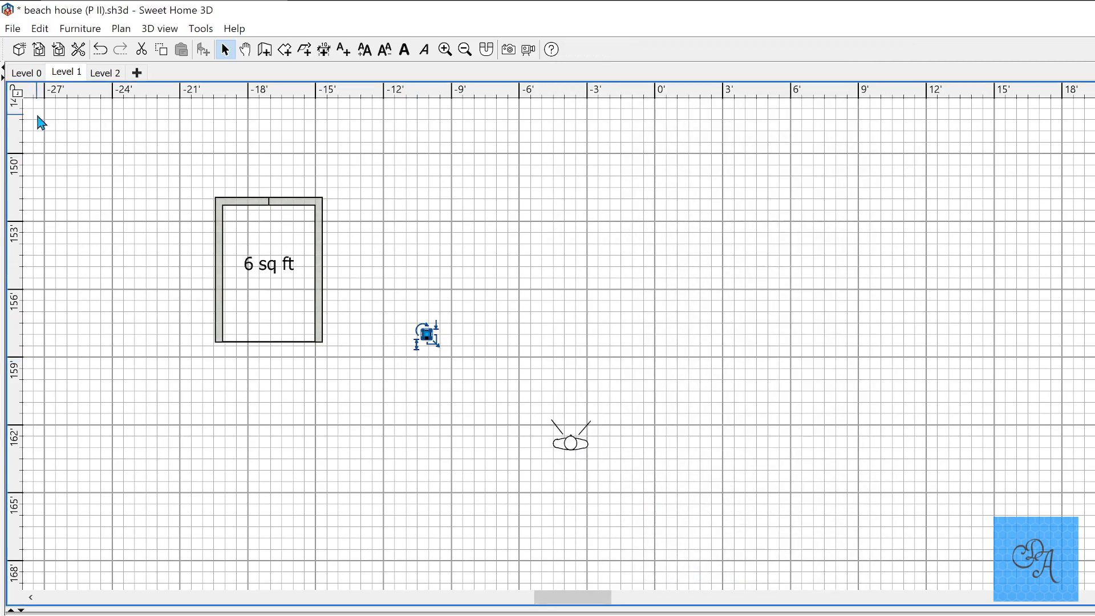
{"action": "left_click", "coordinate": [67, 74]}
{"action": "left_click", "coordinate": [106, 77]}
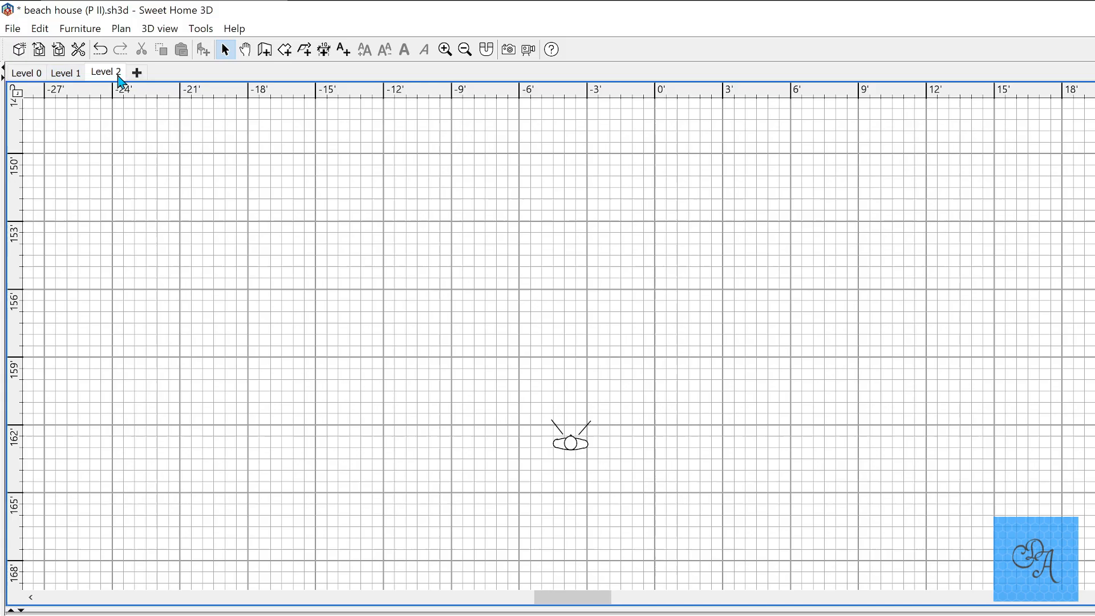
{"action": "left_click", "coordinate": [71, 81]}
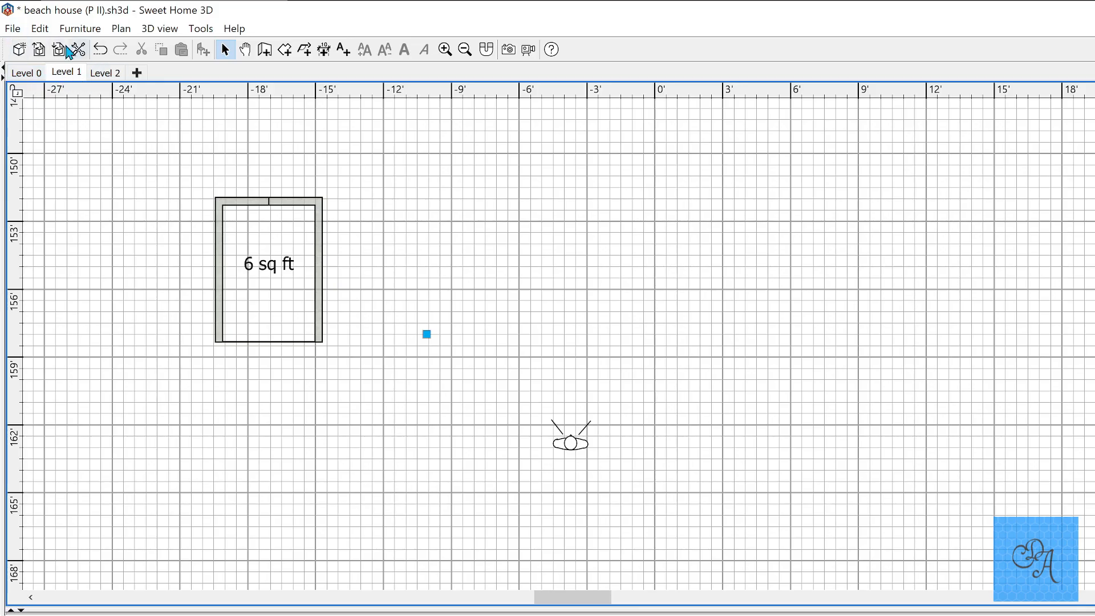
{"action": "left_click", "coordinate": [94, 76]}
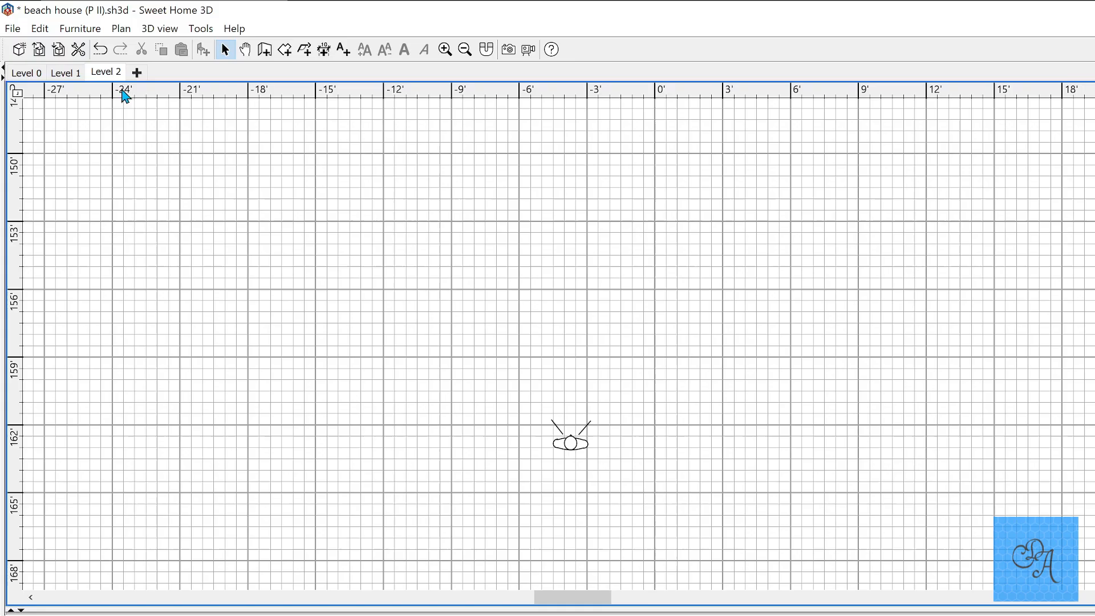
{"action": "left_click", "coordinate": [71, 74]}
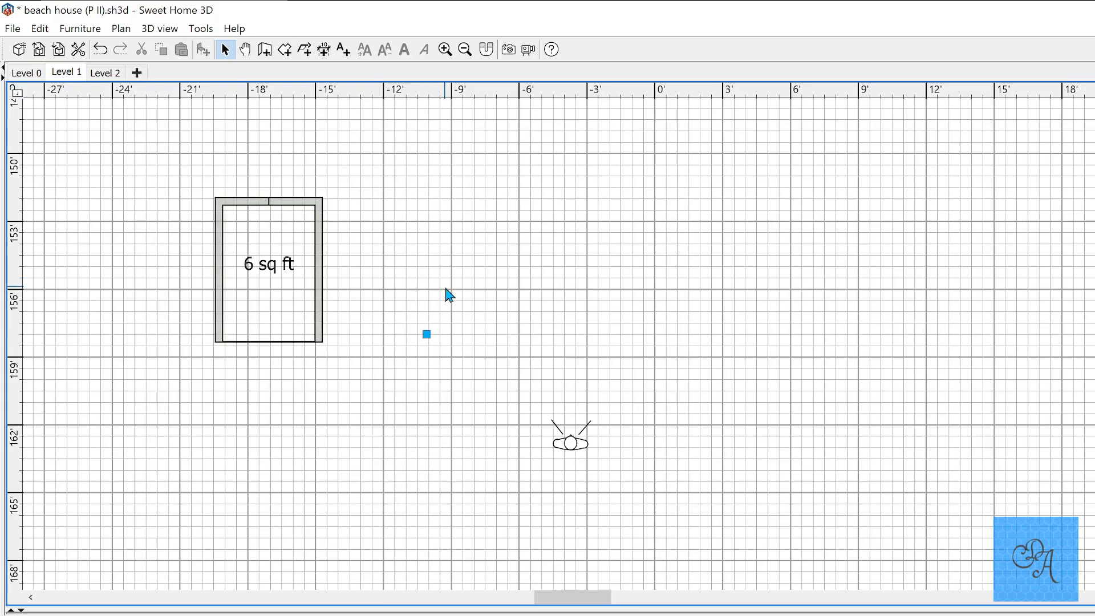
Step: Set the new walls thickness to 0'0⅛" in the preferences, keeping the new walls height at 0'1"
{"action": "key", "text": "ctrl+comma"}
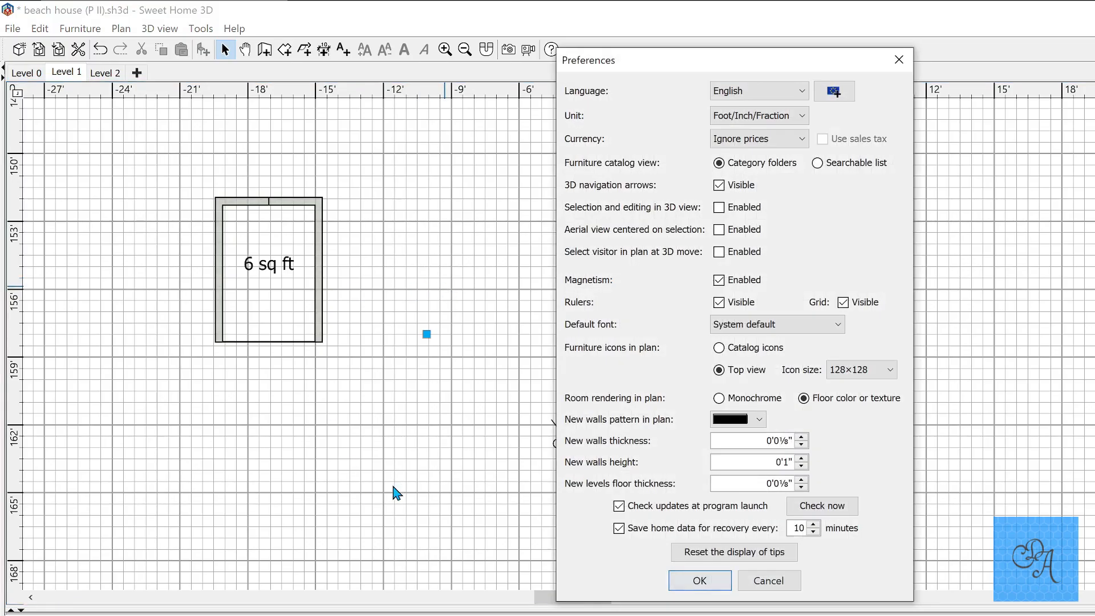
{"action": "left_click", "coordinate": [731, 439]}
{"action": "left_click", "coordinate": [802, 446]}
{"action": "left_click", "coordinate": [696, 586]}
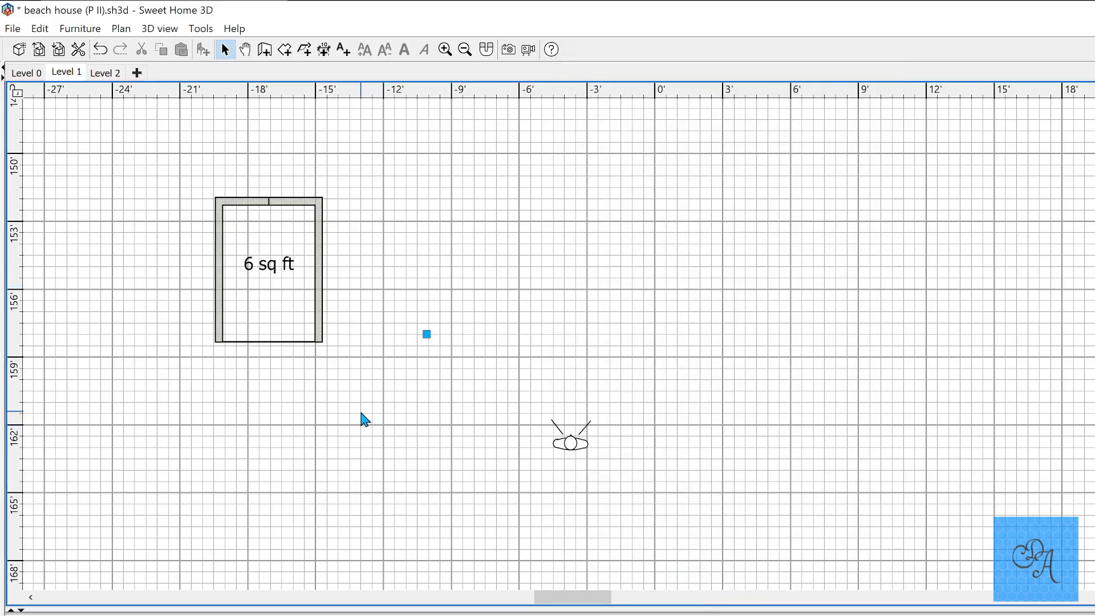
Step: Beside the existing 6 sq ft frame, draw a wall chain: inner left edge, about 2'9" of inner top edge, and a 0'5½" upward connector
{"action": "key", "text": "ctrl+shift+w"}
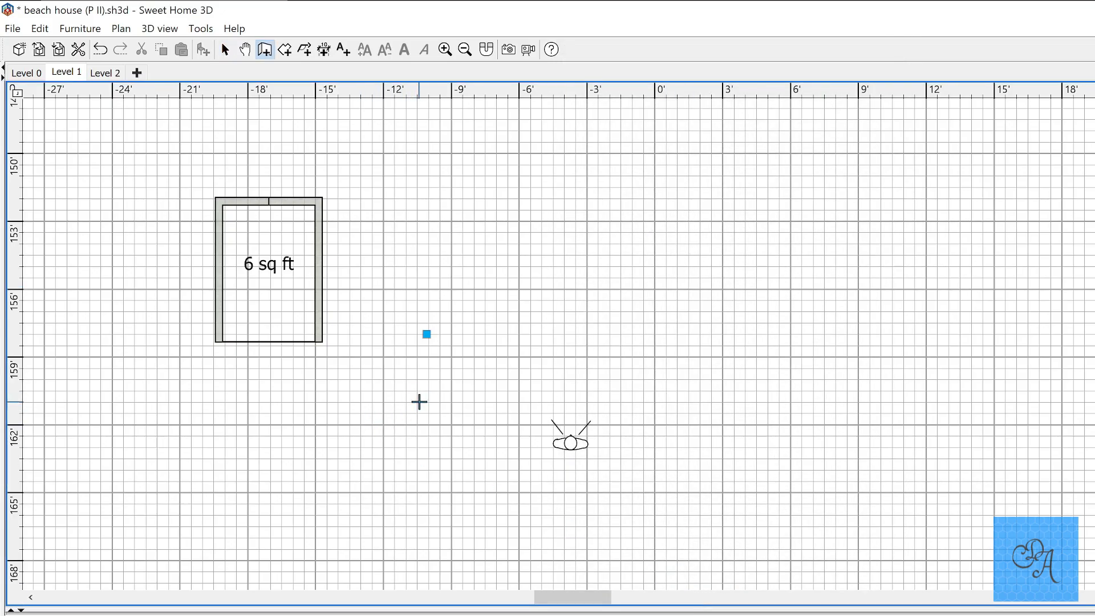
{"action": "left_click", "coordinate": [479, 342]}
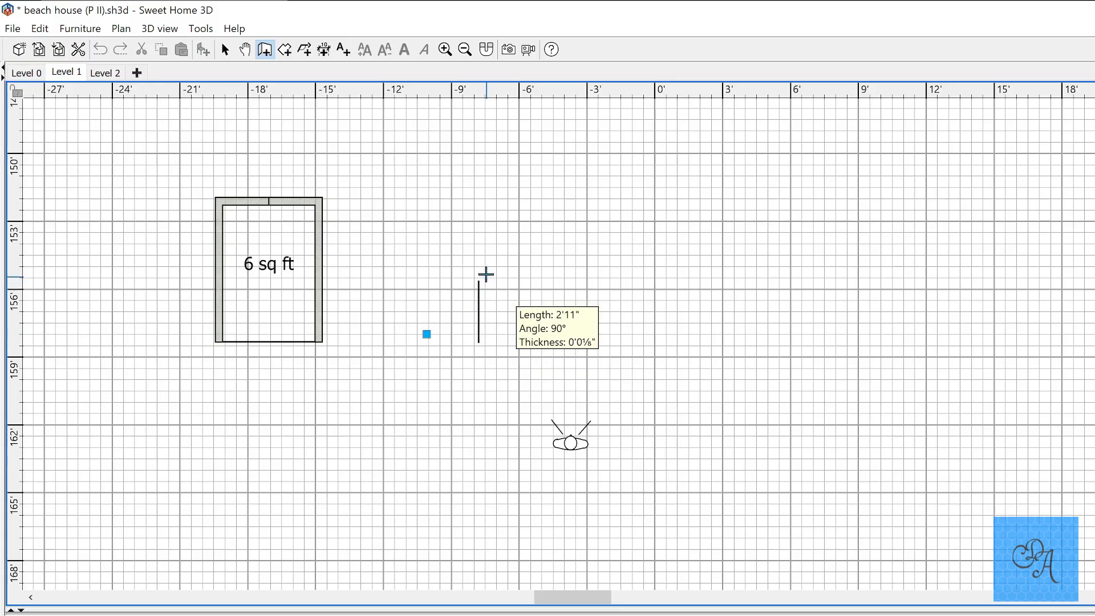
{"action": "left_click", "coordinate": [482, 203]}
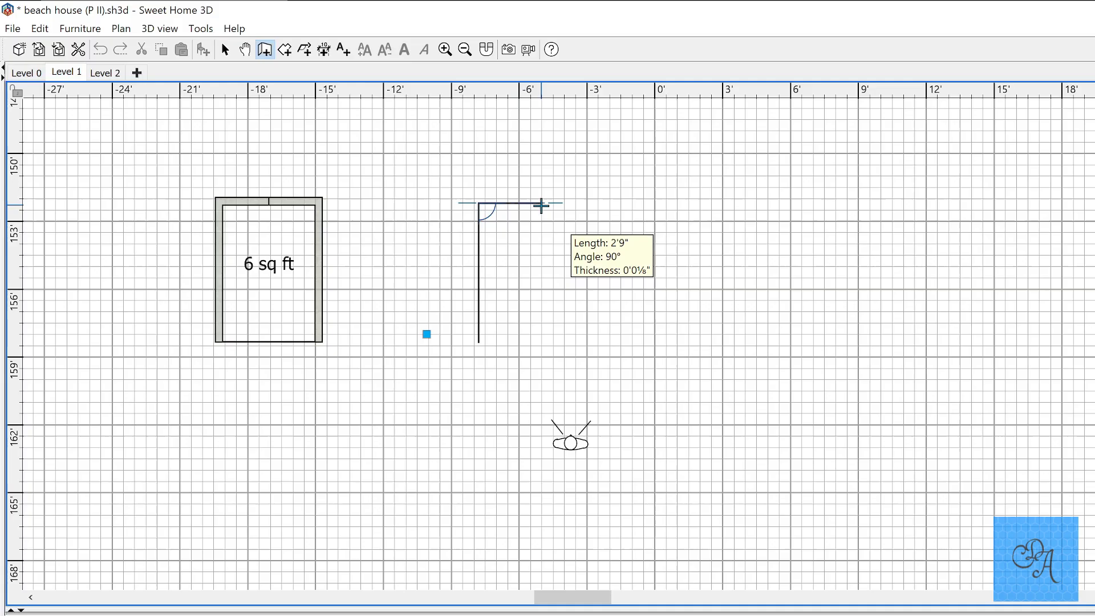
{"action": "left_click", "coordinate": [541, 204]}
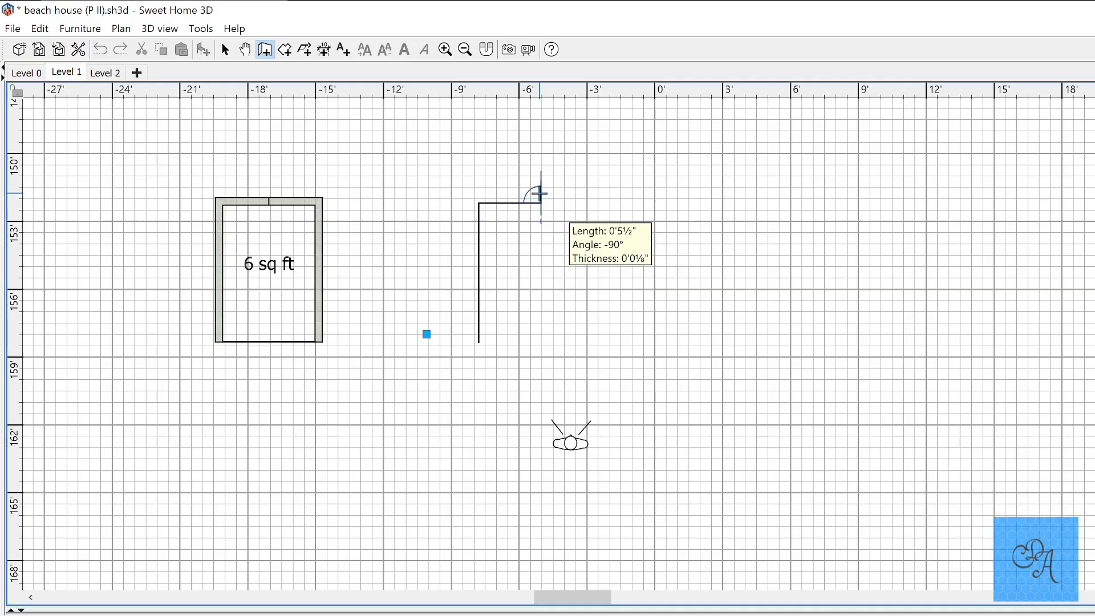
{"action": "left_click", "coordinate": [539, 194]}
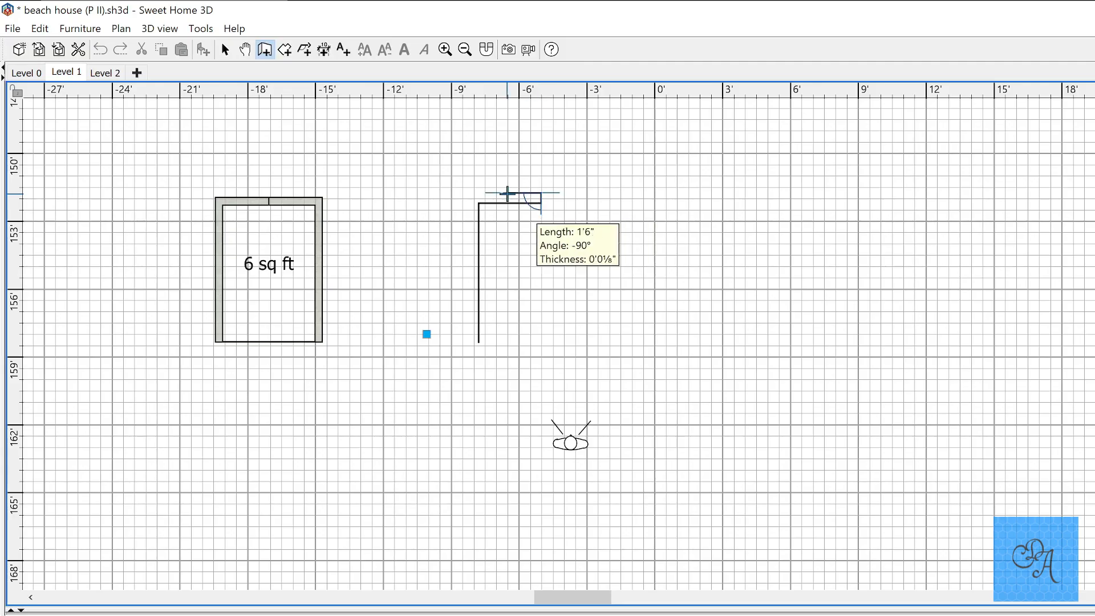
Step: Continue the wall chain around the frame's outer rectangle, about 4'8" wide, closing it at the connector's upper end
{"action": "left_click", "coordinate": [469, 199]}
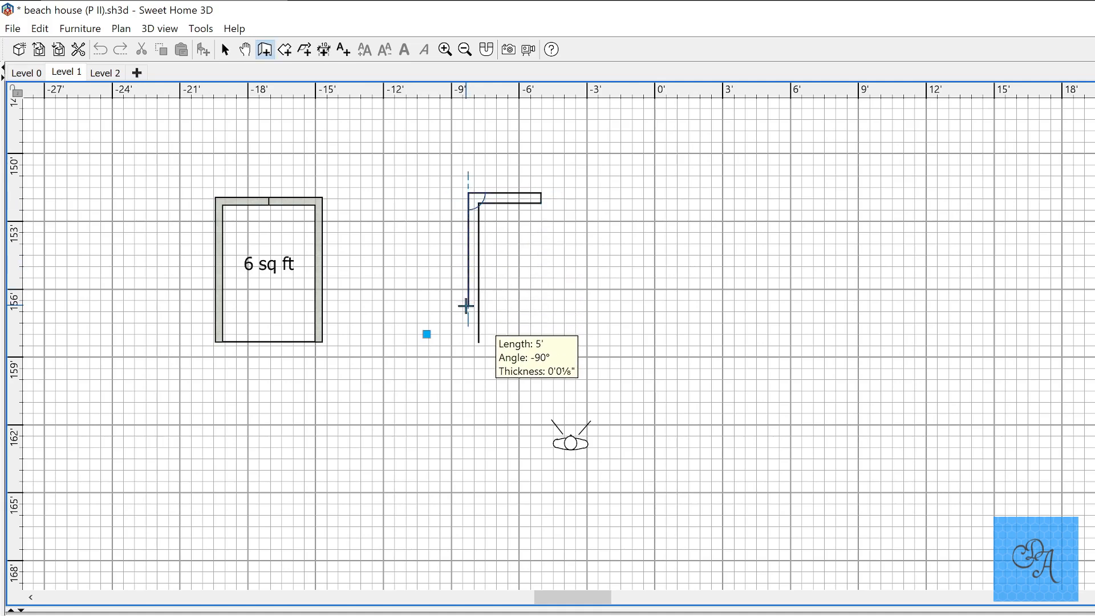
{"action": "left_click", "coordinate": [466, 355]}
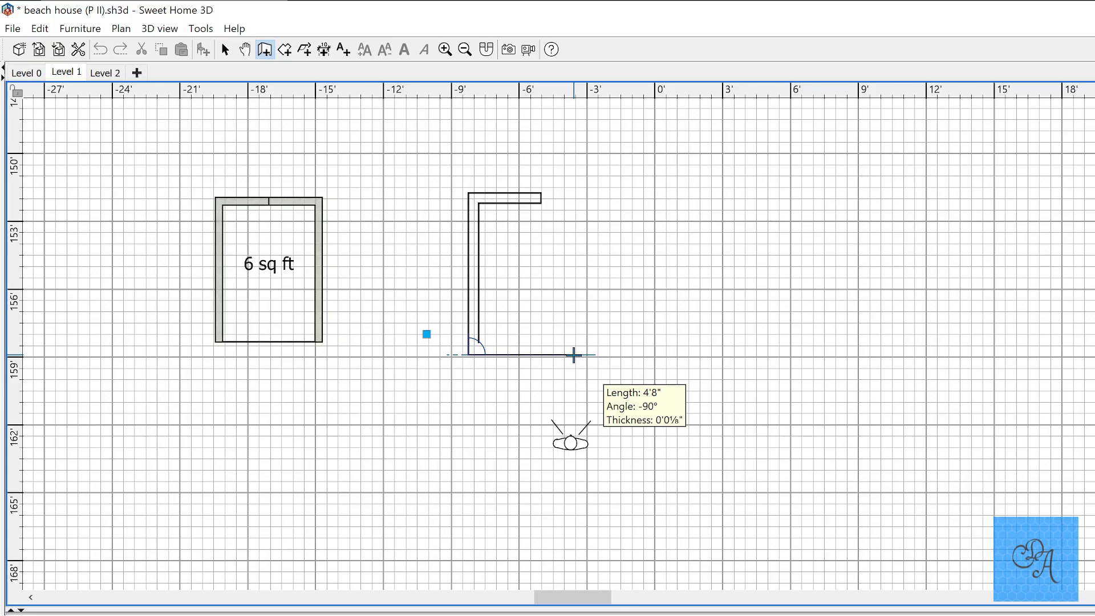
{"action": "left_click", "coordinate": [573, 355]}
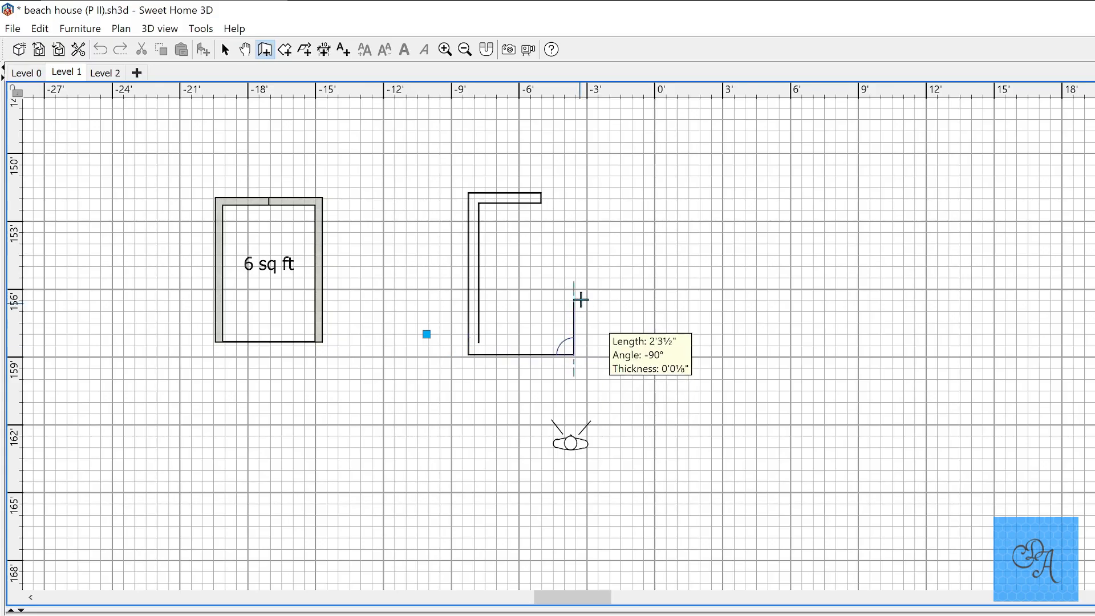
{"action": "left_click", "coordinate": [580, 196]}
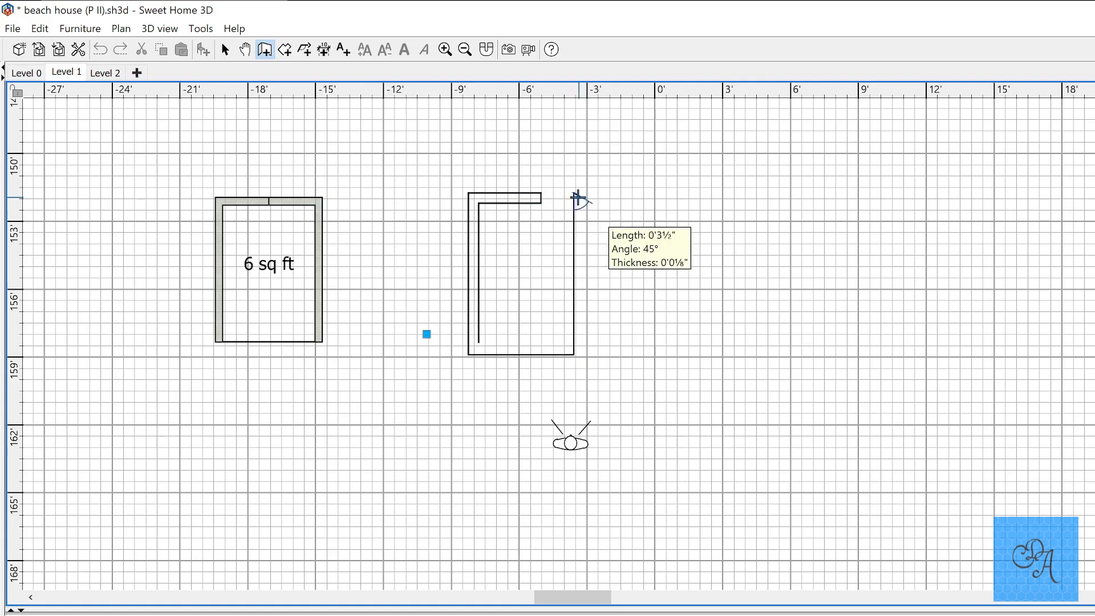
{"action": "double_click", "coordinate": [542, 193]}
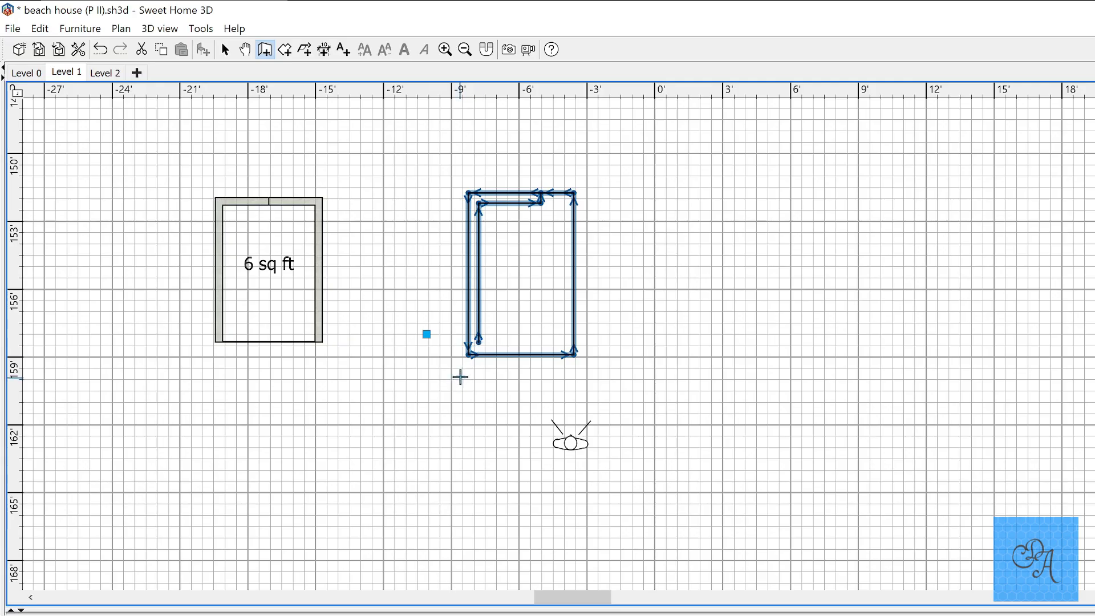
{"action": "scroll", "coordinate": [500, 361], "scroll_direction": "up", "scroll_amount": 5, "text": "ctrl"}
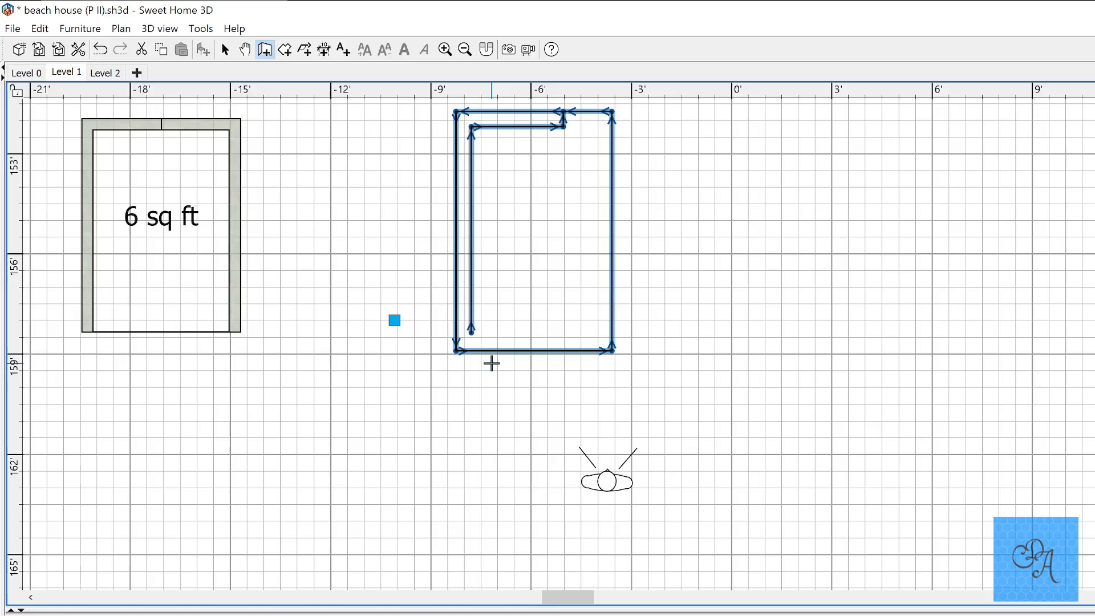
{"action": "key", "text": "Escape"}
{"action": "left_click", "coordinate": [494, 371]}
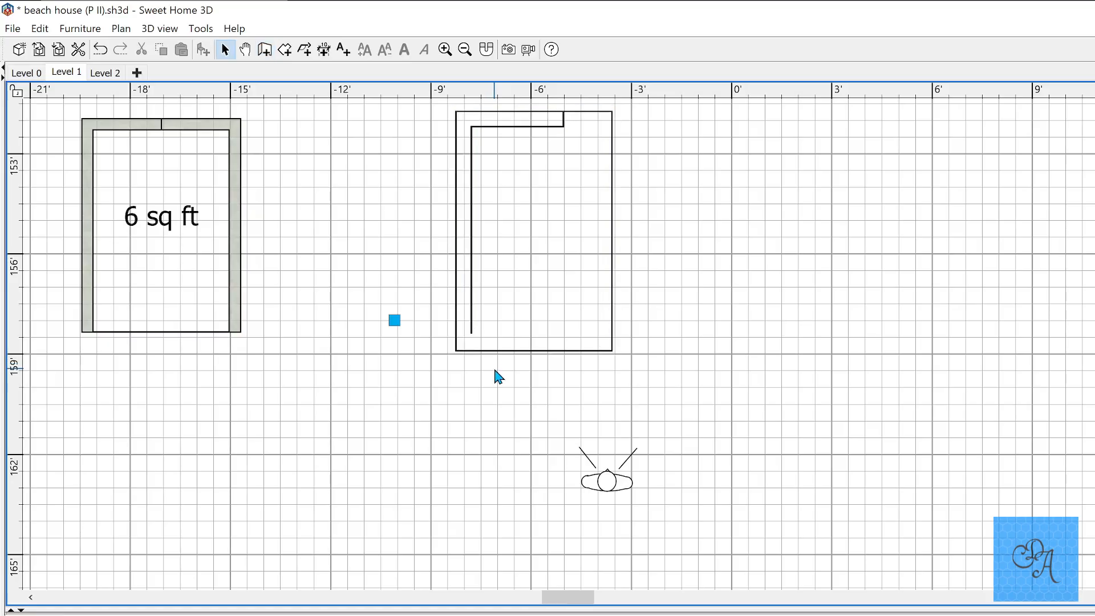
Step: Draw the inner bottom, inner right and remaining inner top walls, closing the frame's inner rectangle at the connector
{"action": "key", "text": "ctrl+shift+w"}
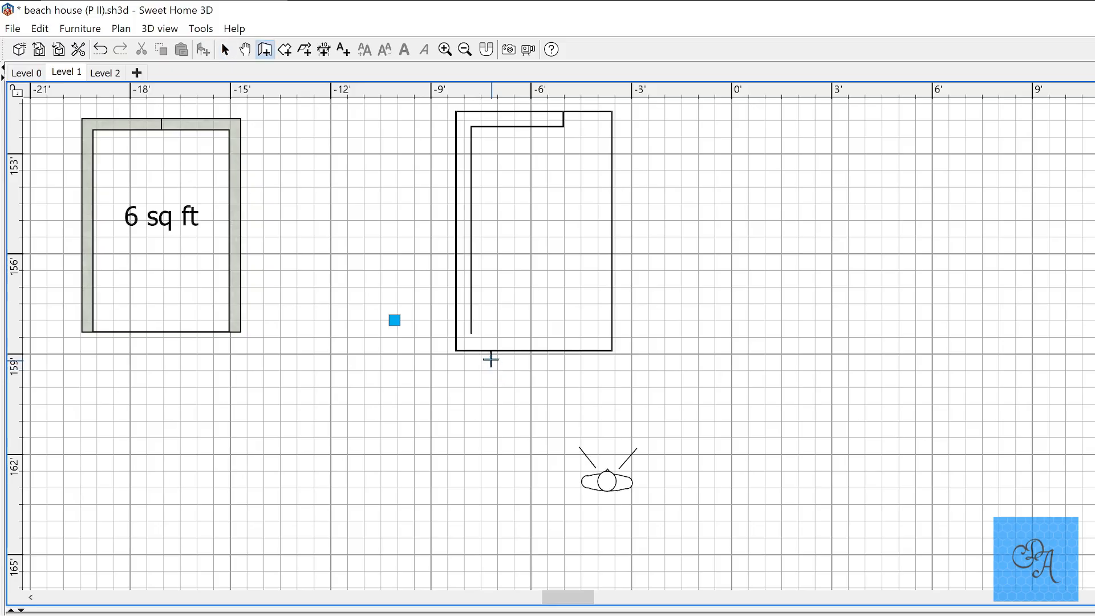
{"action": "left_click", "coordinate": [471, 333]}
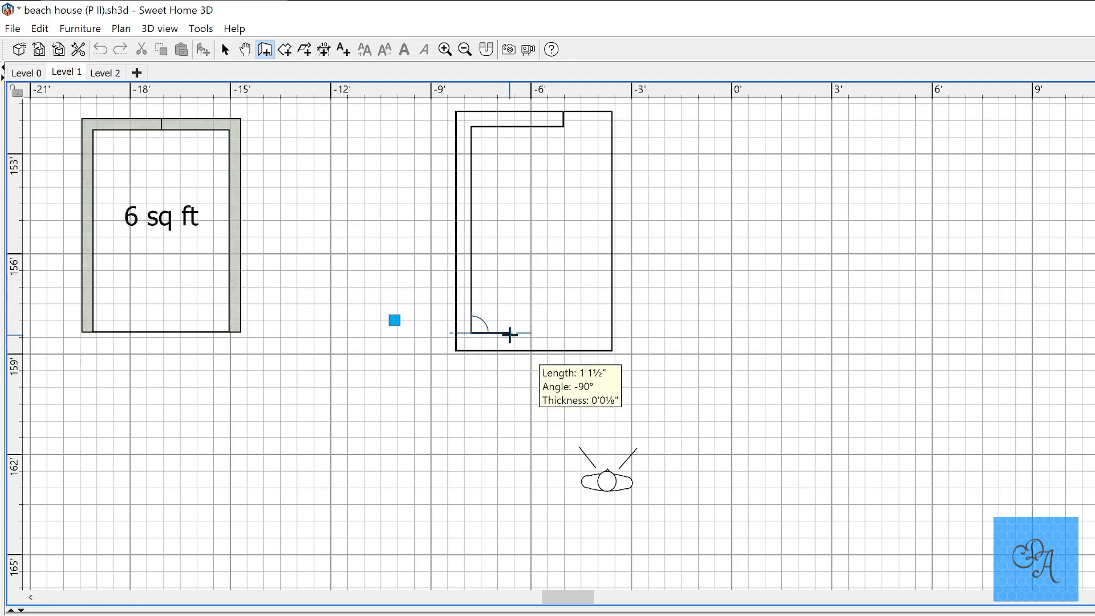
{"action": "left_click", "coordinate": [593, 333]}
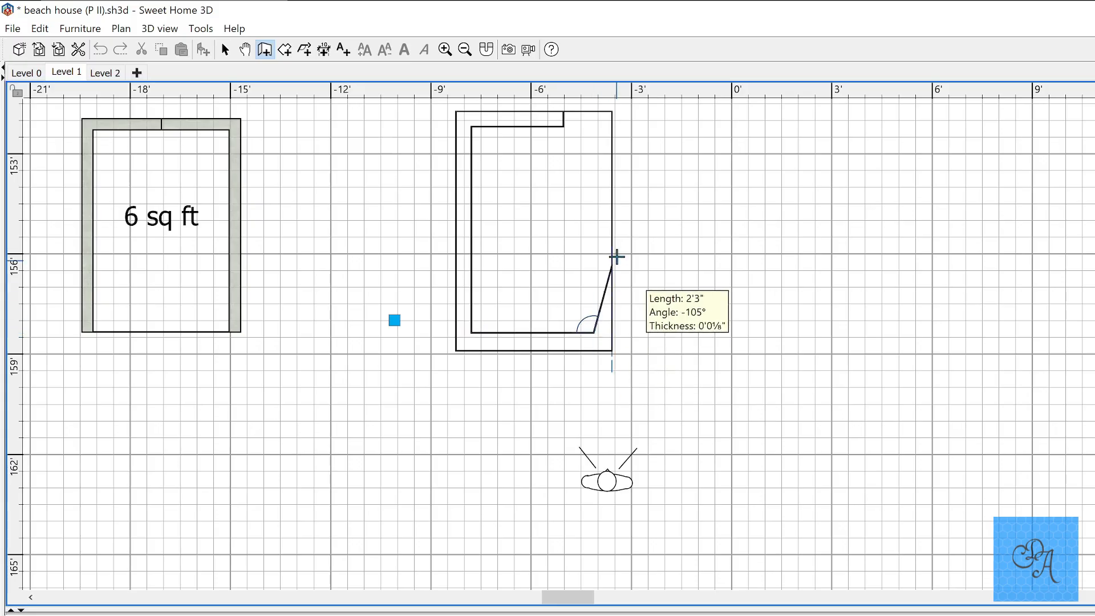
{"action": "scroll", "coordinate": [594, 255], "scroll_direction": "up", "scroll_amount": 5}
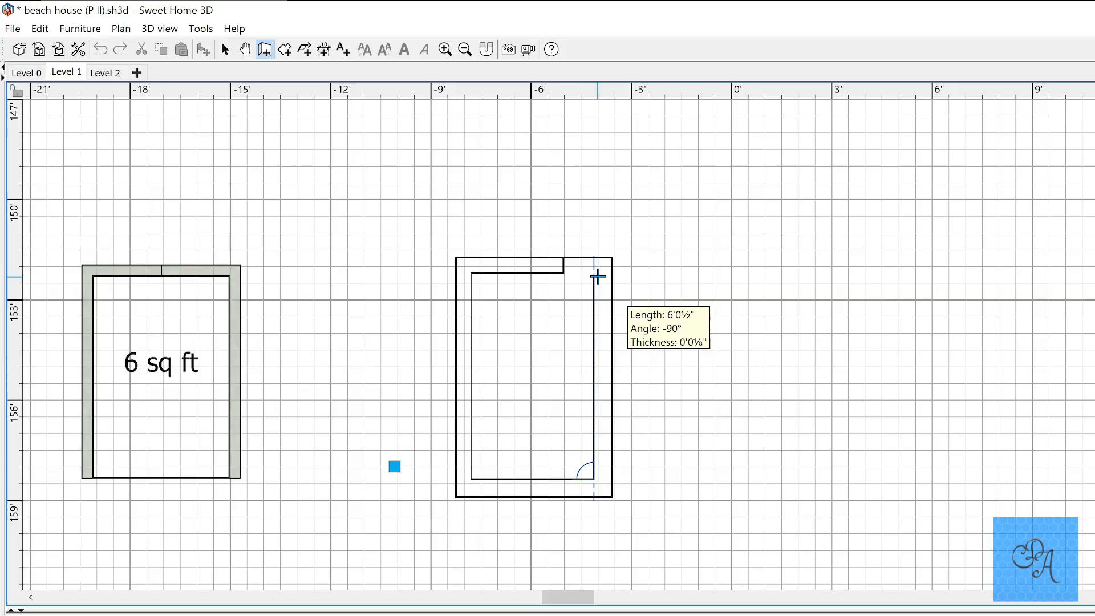
{"action": "left_click", "coordinate": [594, 272]}
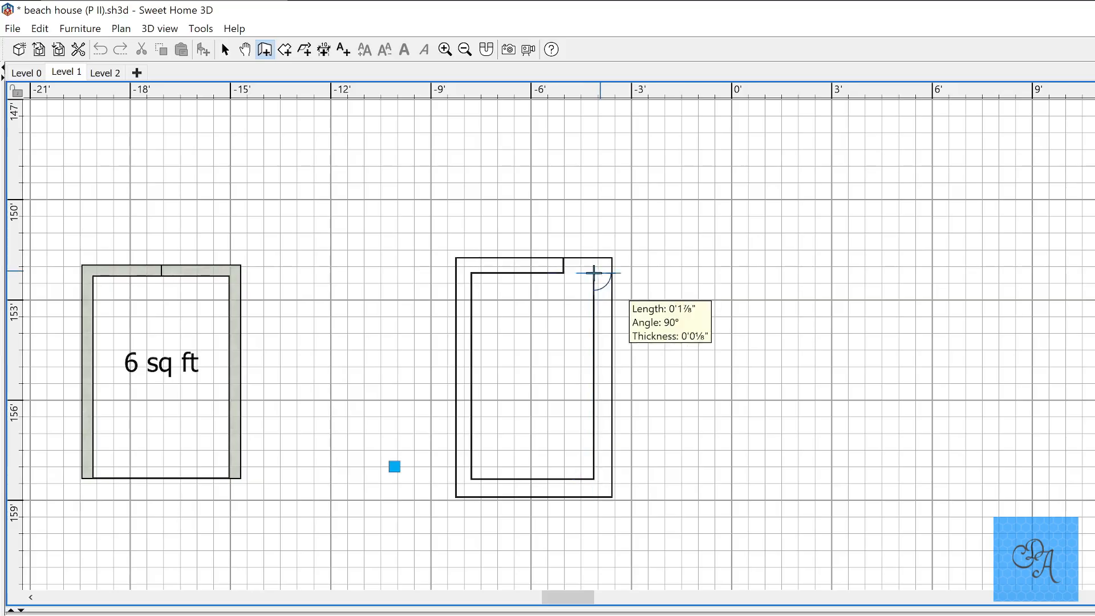
{"action": "double_click", "coordinate": [562, 273]}
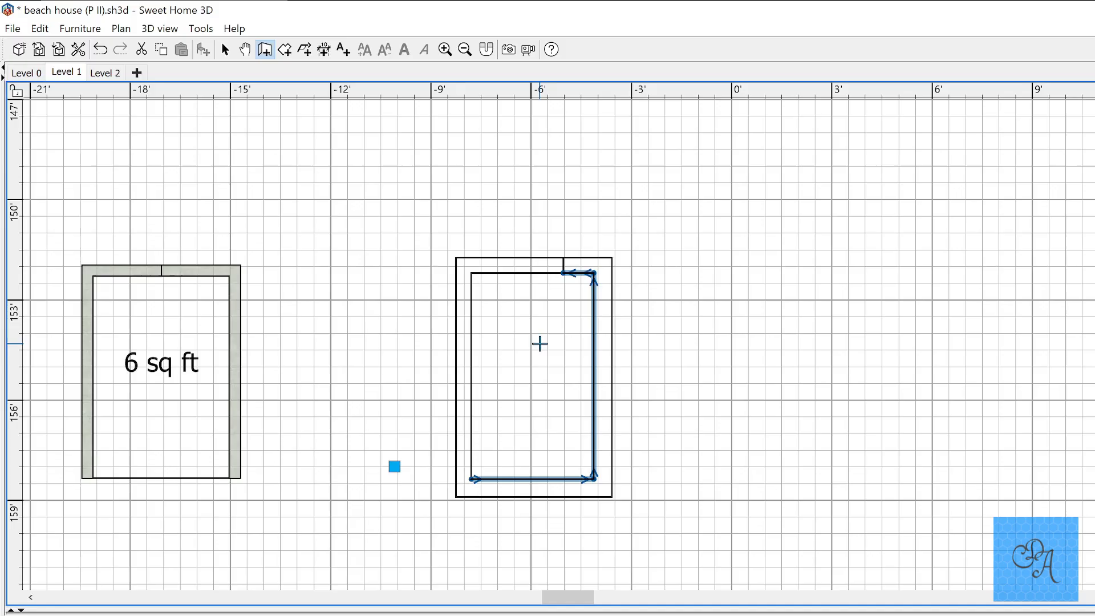
{"action": "key", "text": "Escape"}
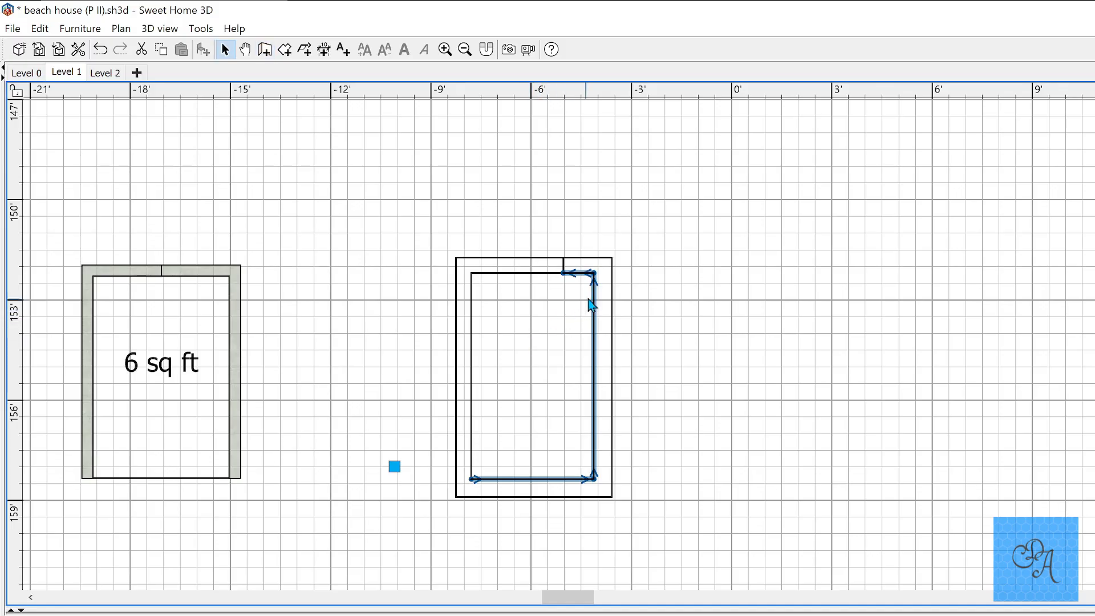
Step: Draw a short horizontal wall just above the inner top edge, between the connector and the inner right corner
{"action": "scroll", "coordinate": [576, 296], "scroll_direction": "up", "scroll_amount": 3}
{"action": "scroll", "coordinate": [570, 292], "scroll_direction": "up", "scroll_amount": 2}
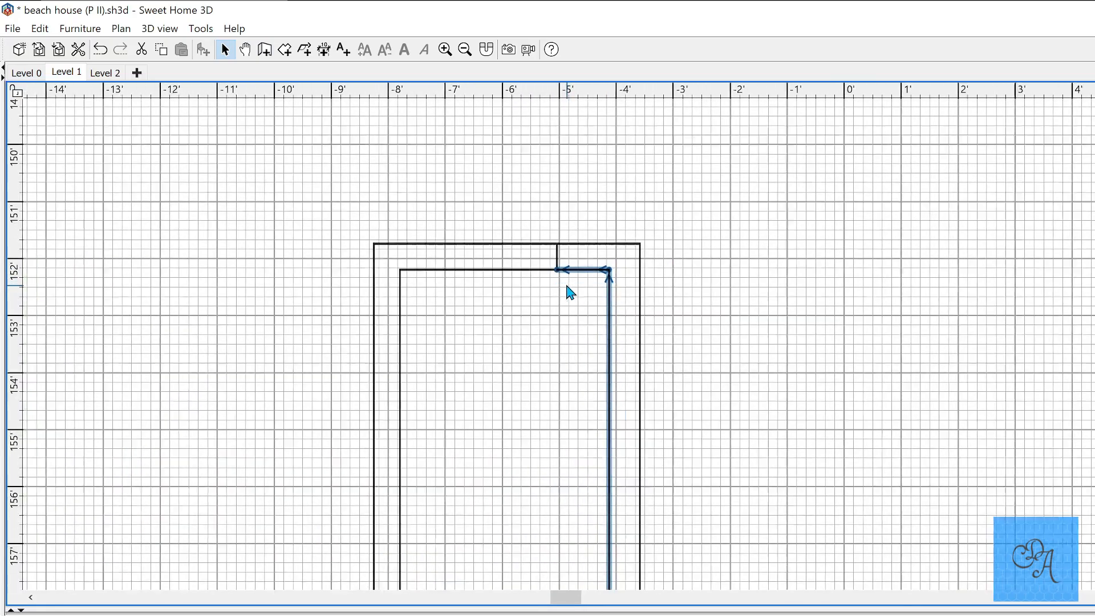
{"action": "left_click", "coordinate": [494, 193]}
{"action": "scroll", "coordinate": [556, 286], "scroll_direction": "up", "scroll_amount": 2}
{"action": "scroll", "coordinate": [553, 284], "scroll_direction": "up", "scroll_amount": 3}
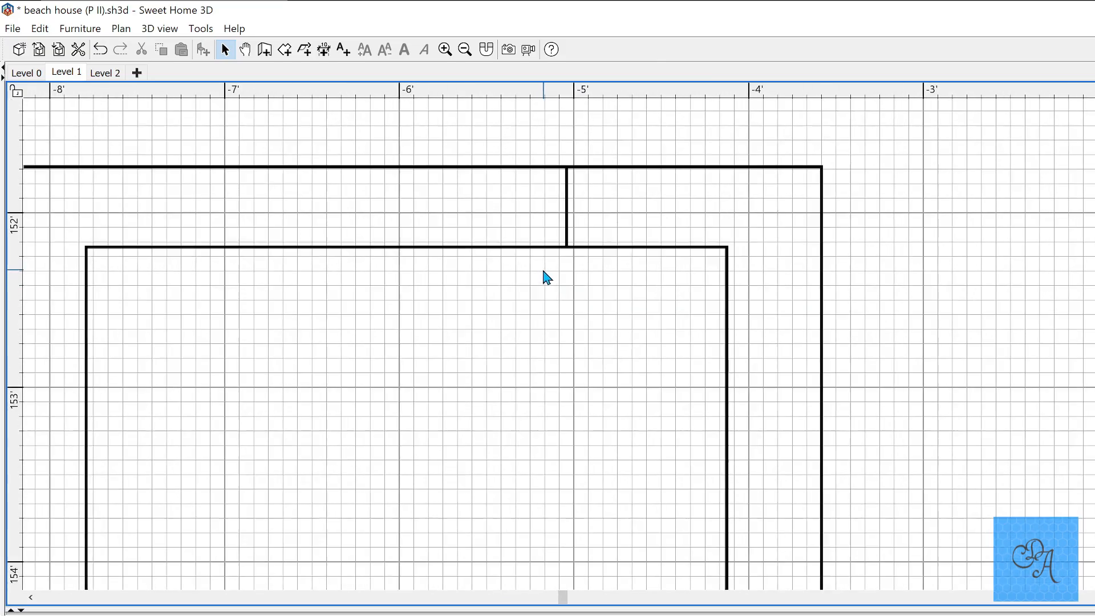
{"action": "left_click", "coordinate": [523, 246]}
{"action": "left_click", "coordinate": [605, 241]}
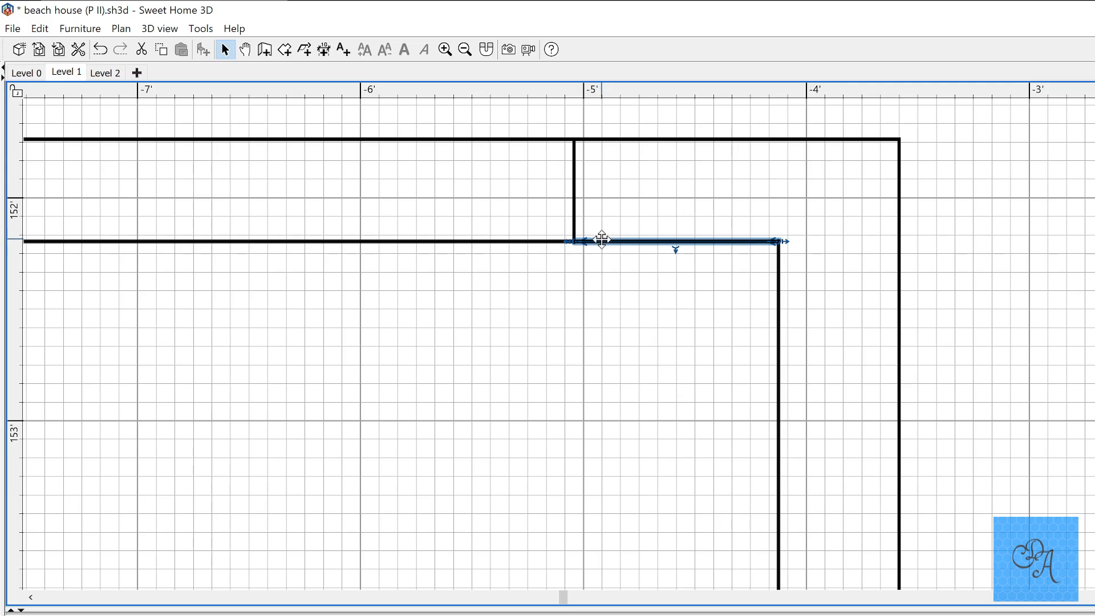
{"action": "key", "text": "ctrl+shift+w"}
{"action": "left_click", "coordinate": [596, 224]}
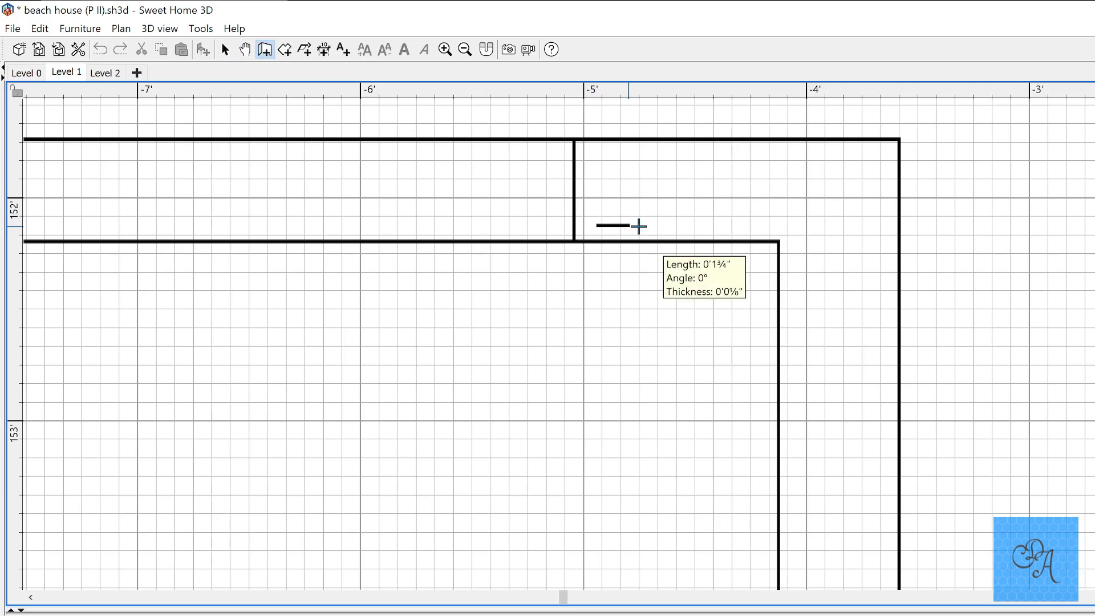
{"action": "double_click", "coordinate": [745, 224]}
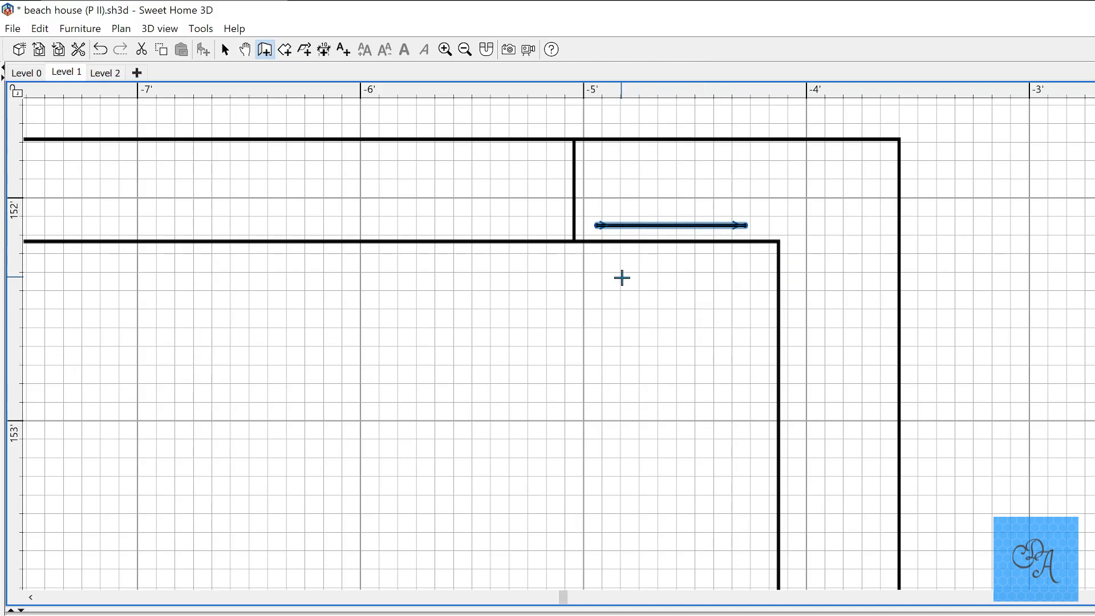
Step: Nudge the short horizontal wall down onto the frame's inner top edge and deselect it
{"action": "key", "text": "Down"}
{"action": "key", "text": "Down"}
{"action": "key", "text": "Down"}
{"action": "key", "text": "Down"}
{"action": "key", "text": "Down"}
{"action": "key", "text": "Down"}
{"action": "key", "text": "Down"}
{"action": "key", "text": "Down"}
{"action": "key", "text": "Down"}
{"action": "key", "text": "Down"}
{"action": "key", "text": "Down"}
{"action": "key", "text": "Down"}
{"action": "key", "text": "Down"}
{"action": "key", "text": "Down"}
{"action": "key", "text": "Down"}
{"action": "key", "text": "Down"}
{"action": "key", "text": "Down"}
{"action": "key", "text": "Down"}
{"action": "key", "text": "Down"}
{"action": "key", "text": "Down"}
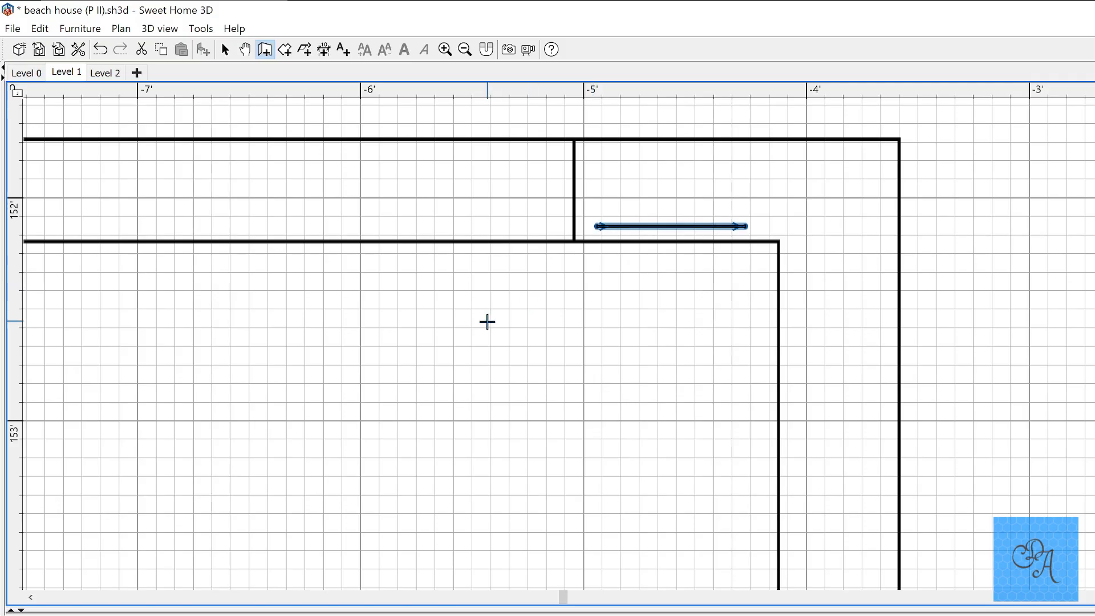
{"action": "key", "text": "Down"}
{"action": "key", "text": "Down"}
{"action": "key", "text": "Down"}
{"action": "key", "text": "Down"}
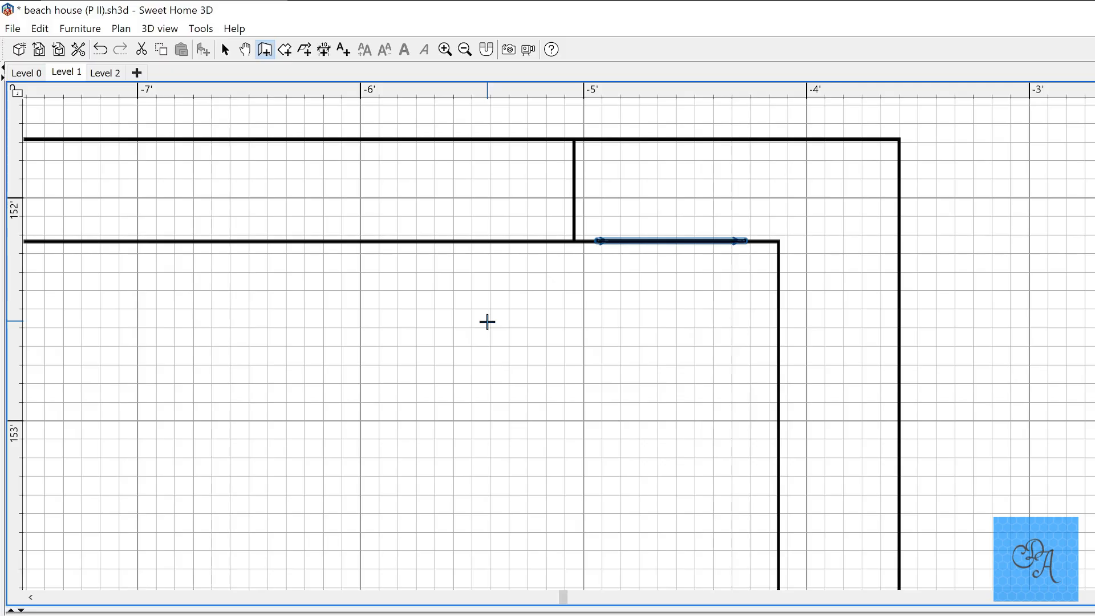
{"action": "key", "text": "Escape"}
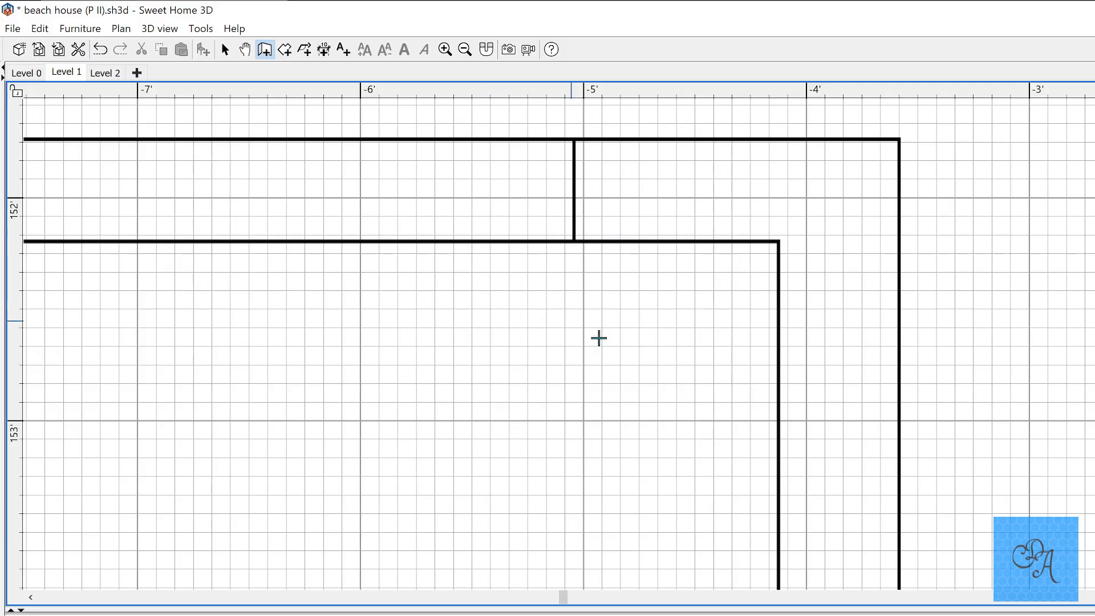
Step: Nudge the frame's outer bottom wall up until it sits just below the inner bottom wall, and deselect it
{"action": "scroll", "coordinate": [615, 342], "scroll_direction": "down", "scroll_amount": 3, "text": "ctrl"}
{"action": "scroll", "coordinate": [615, 346], "scroll_direction": "down", "scroll_amount": 5, "text": "ctrl"}
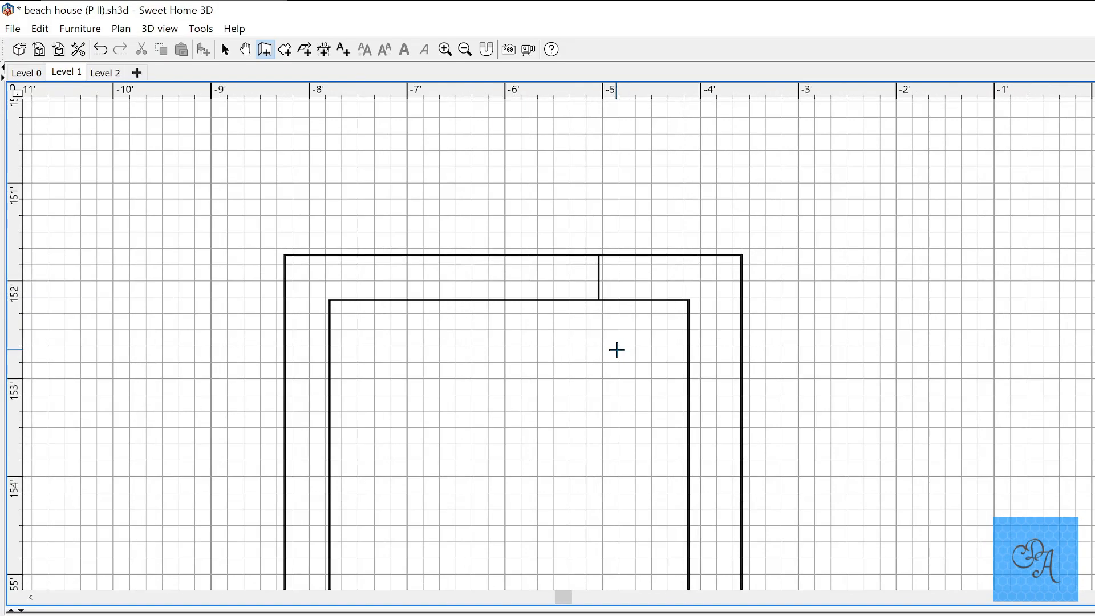
{"action": "scroll", "coordinate": [614, 349], "scroll_direction": "down", "scroll_amount": 1, "text": "ctrl"}
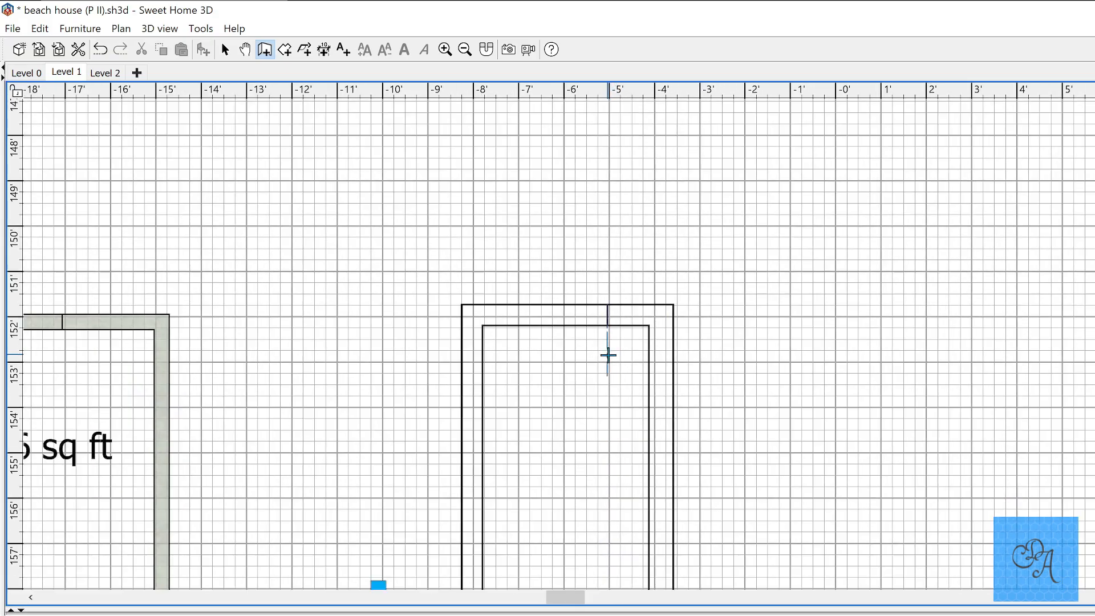
{"action": "scroll", "coordinate": [586, 362], "scroll_direction": "down", "scroll_amount": 2, "text": "ctrl"}
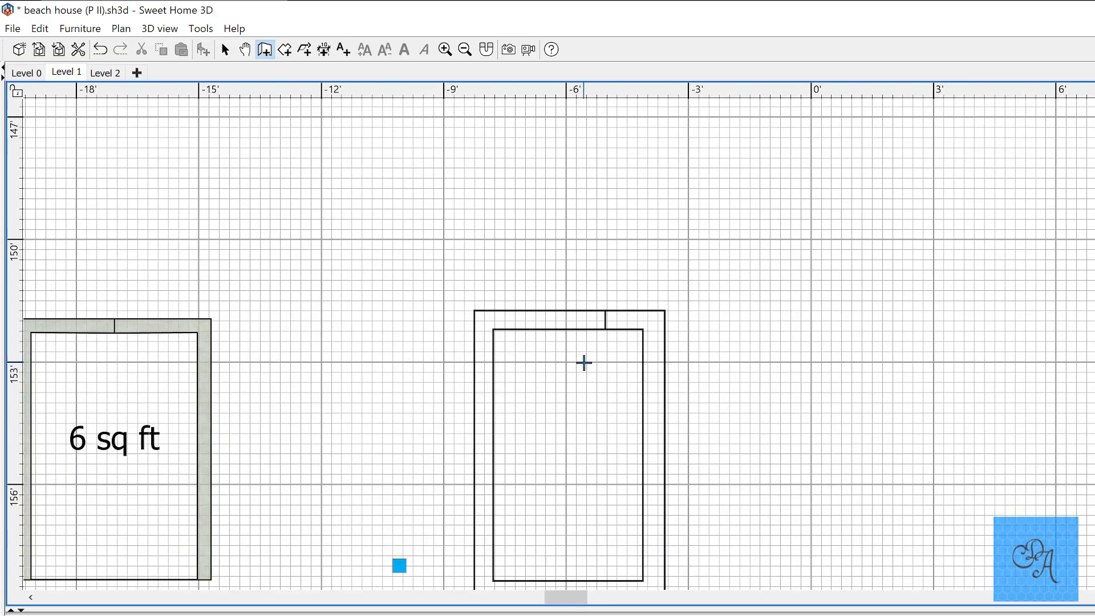
{"action": "scroll", "coordinate": [582, 361], "scroll_direction": "down", "scroll_amount": 3}
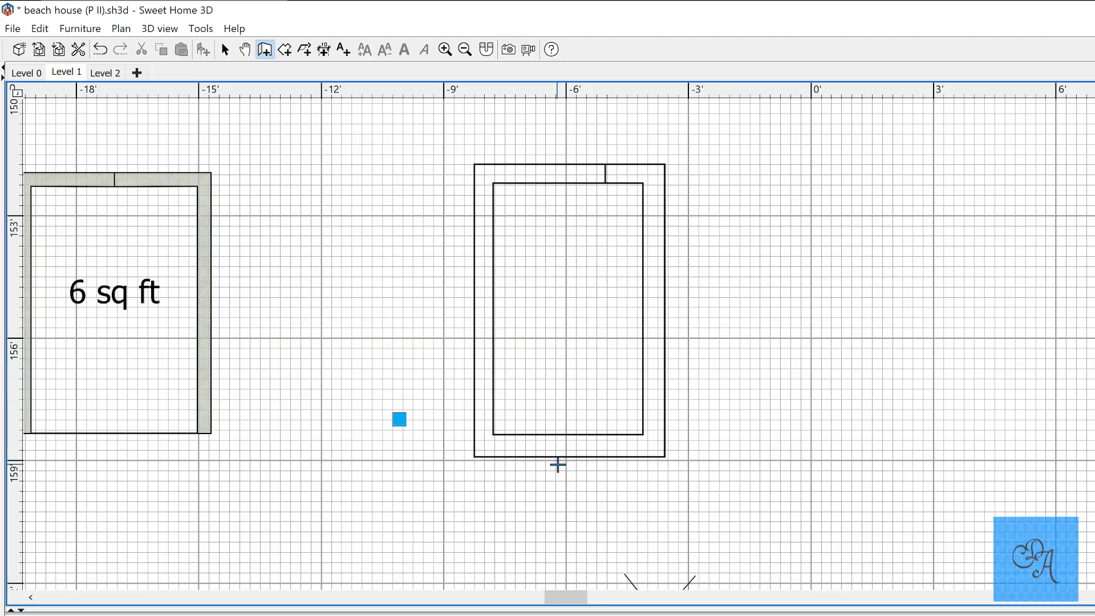
{"action": "key", "text": "ctrl+shift+a"}
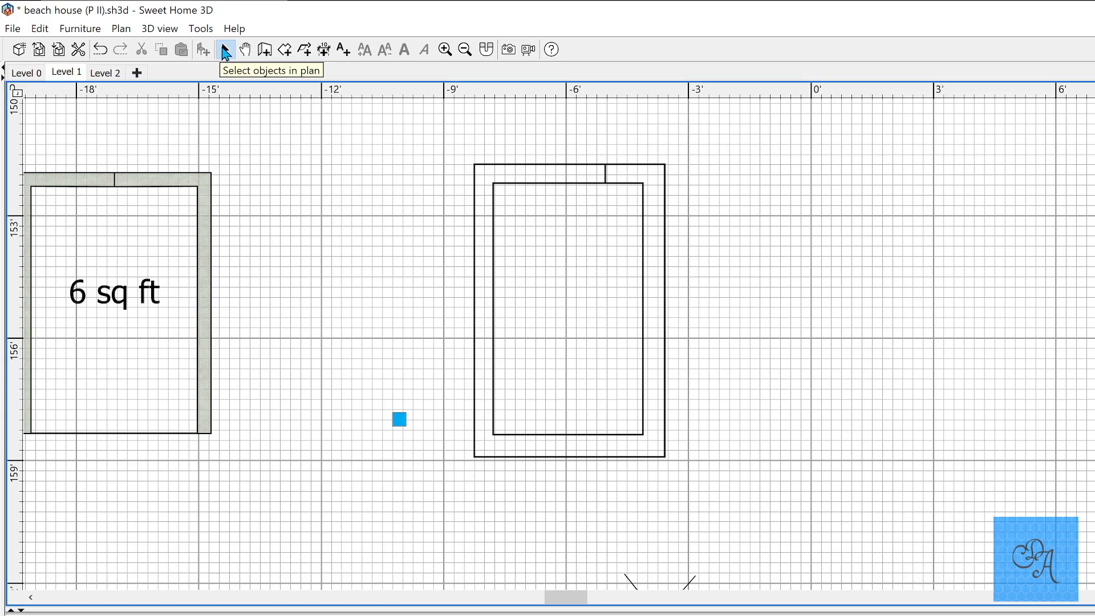
{"action": "left_click", "coordinate": [541, 457]}
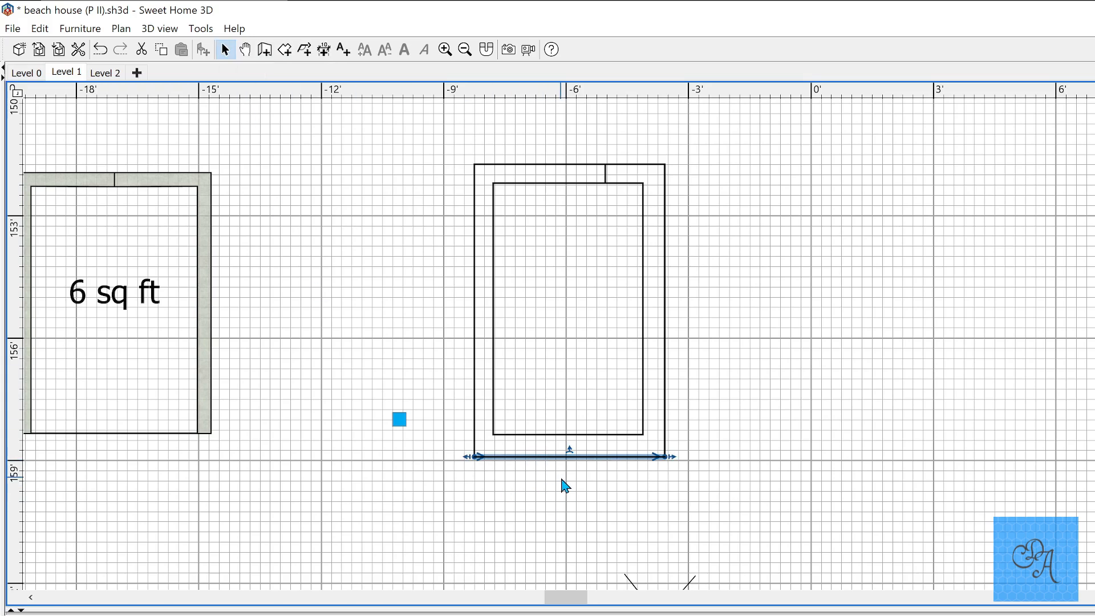
{"action": "key", "text": "Up"}
{"action": "key", "text": "Up"}
{"action": "key", "text": "Up"}
{"action": "key", "text": "Up"}
{"action": "key", "text": "Up"}
{"action": "key", "text": "Up"}
{"action": "key", "text": "Up"}
{"action": "key", "text": "Up"}
{"action": "key", "text": "Up"}
{"action": "key", "text": "Up"}
{"action": "key", "text": "Up"}
{"action": "key", "text": "Up"}
{"action": "key", "text": "Up"}
{"action": "key", "text": "Up"}
{"action": "key", "text": "Up"}
{"action": "key", "text": "Up"}
{"action": "key", "text": "Up"}
{"action": "key", "text": "Up"}
{"action": "key", "text": "Up"}
{"action": "key", "text": "Up"}
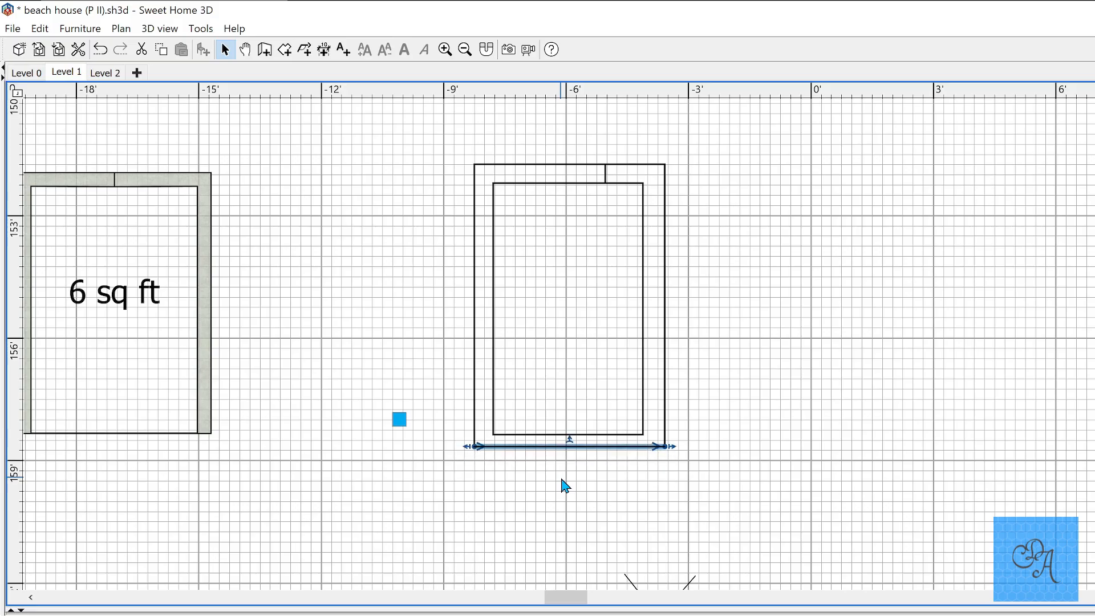
{"action": "key", "text": "Up"}
{"action": "key", "text": "Up"}
{"action": "key", "text": "Up"}
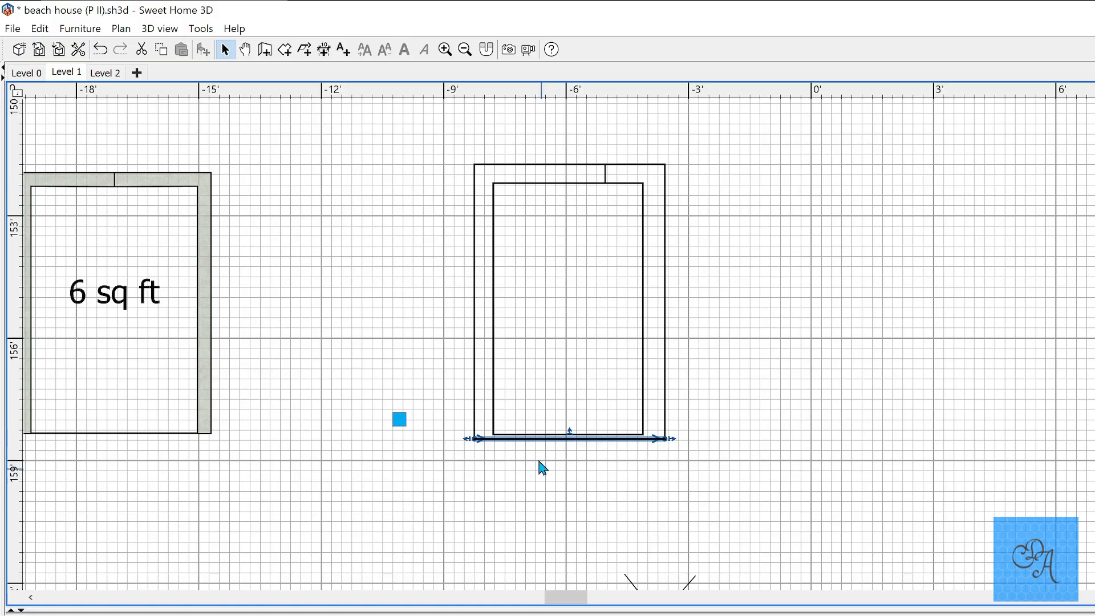
{"action": "scroll", "coordinate": [545, 422], "scroll_direction": "up", "scroll_amount": 2, "text": "ctrl"}
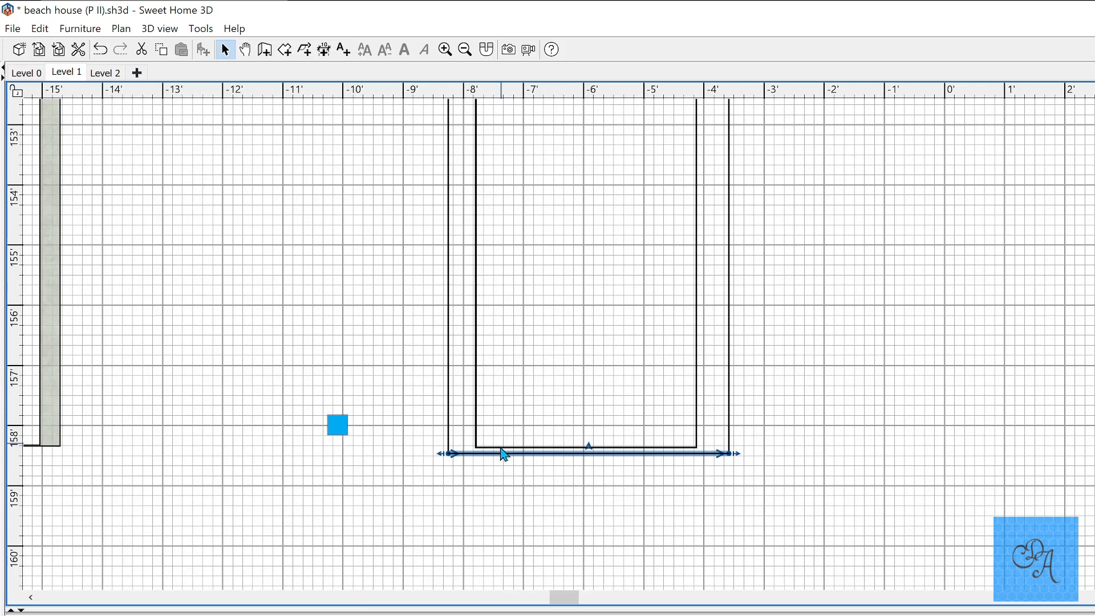
{"action": "scroll", "coordinate": [499, 447], "scroll_direction": "up", "scroll_amount": 4, "text": "ctrl"}
{"action": "scroll", "coordinate": [498, 446], "scroll_direction": "up", "scroll_amount": 1, "text": "ctrl"}
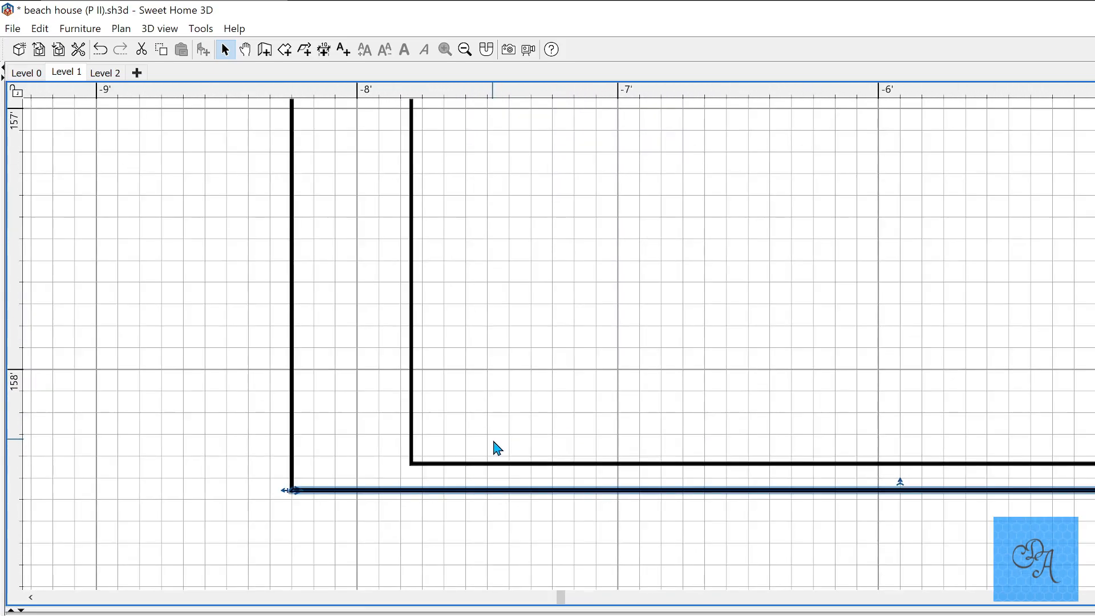
{"action": "key", "text": "Up"}
{"action": "key", "text": "Up"}
{"action": "key", "text": "Up"}
{"action": "key", "text": "Up"}
{"action": "key", "text": "Up"}
{"action": "key", "text": "Up"}
{"action": "key", "text": "Up"}
{"action": "key", "text": "Up"}
{"action": "key", "text": "Up"}
{"action": "key", "text": "Up"}
{"action": "key", "text": "Up"}
{"action": "key", "text": "Up"}
{"action": "key", "text": "Up"}
{"action": "key", "text": "Up"}
{"action": "key", "text": "Up"}
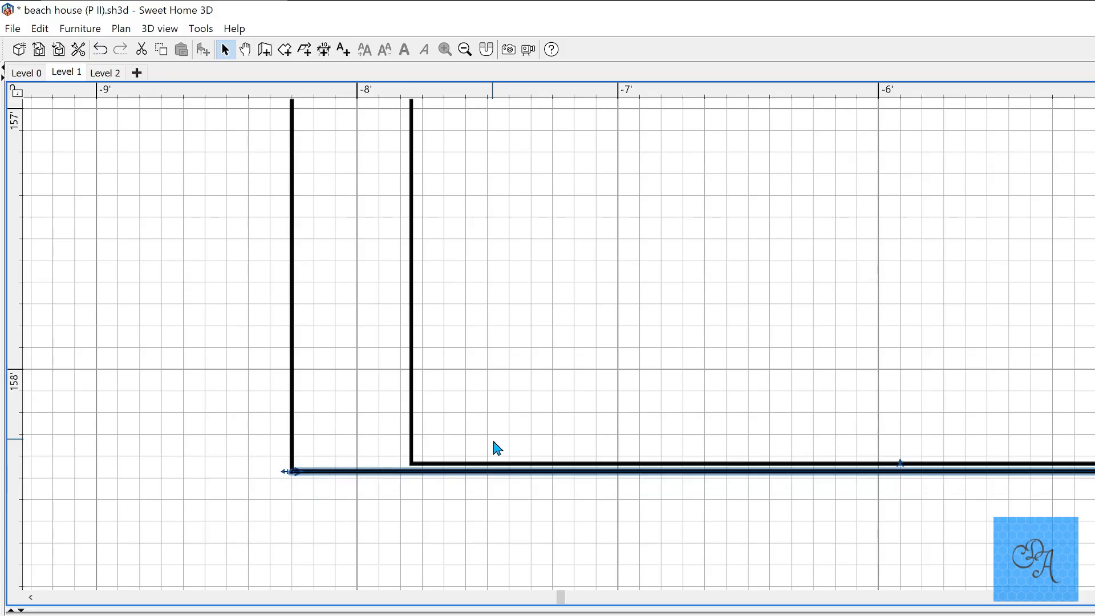
{"action": "left_click", "coordinate": [462, 502]}
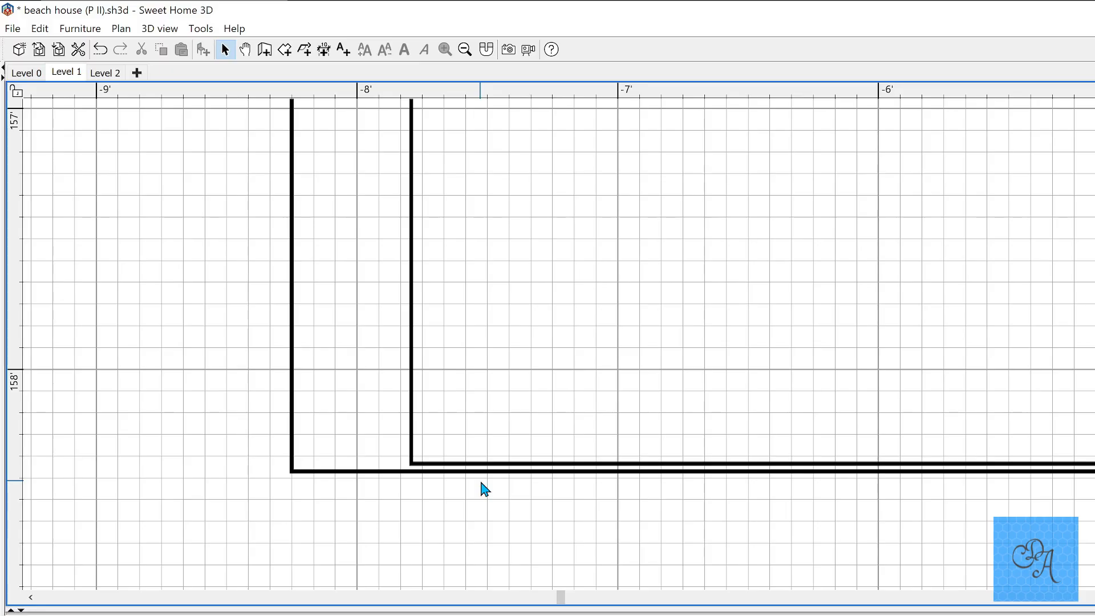
Step: Measure the gap between the frame's outer and inner bottom walls with a temporary polyline, and discard it
{"action": "key", "text": "ctrl+shift+p"}
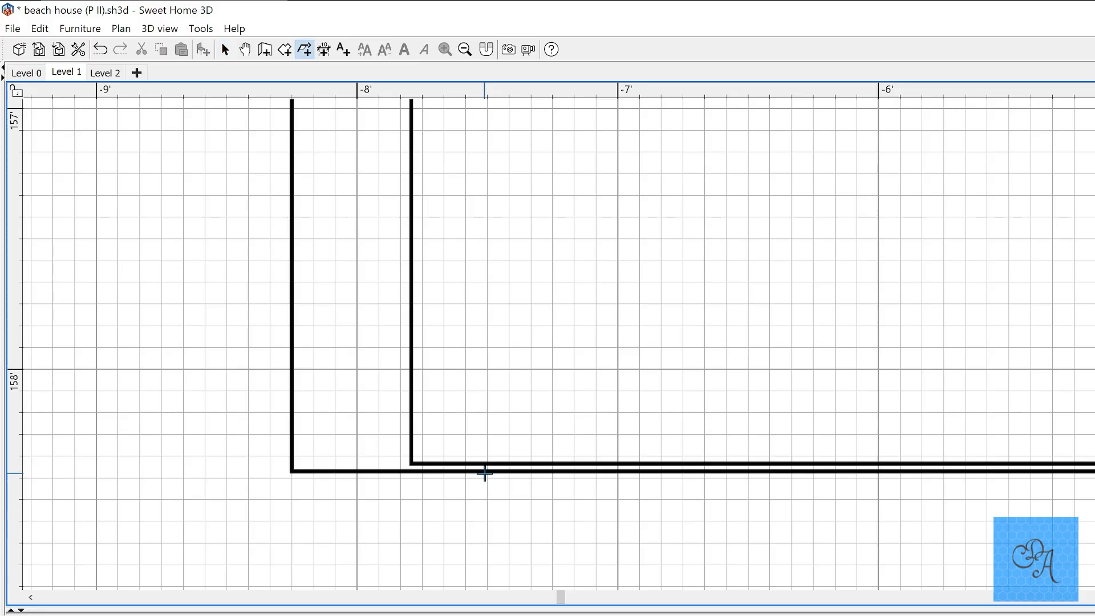
{"action": "left_click", "coordinate": [485, 471]}
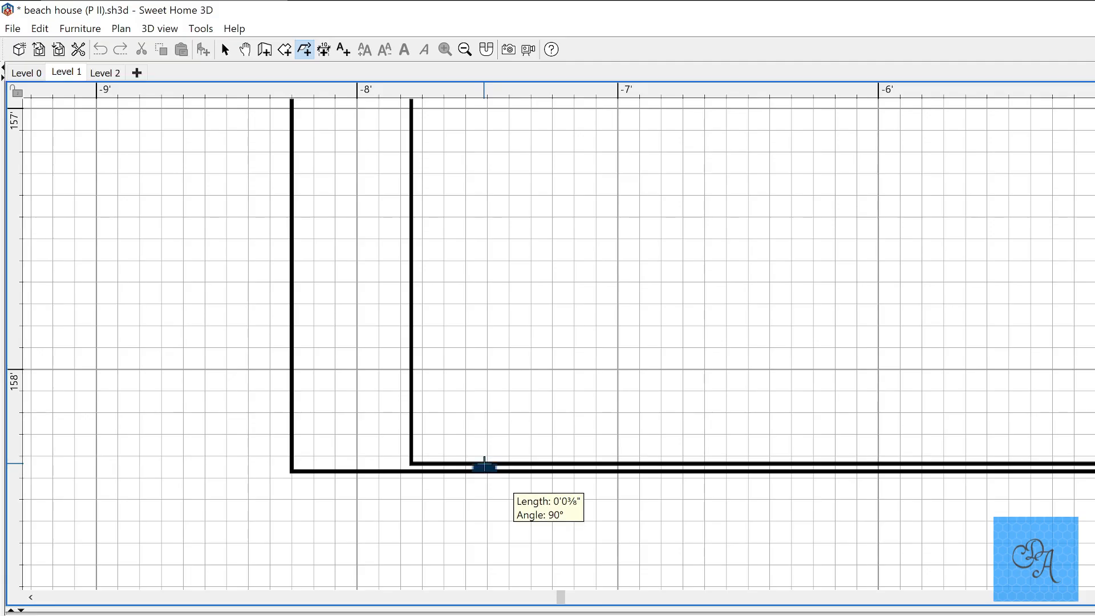
{"action": "key", "text": "Escape"}
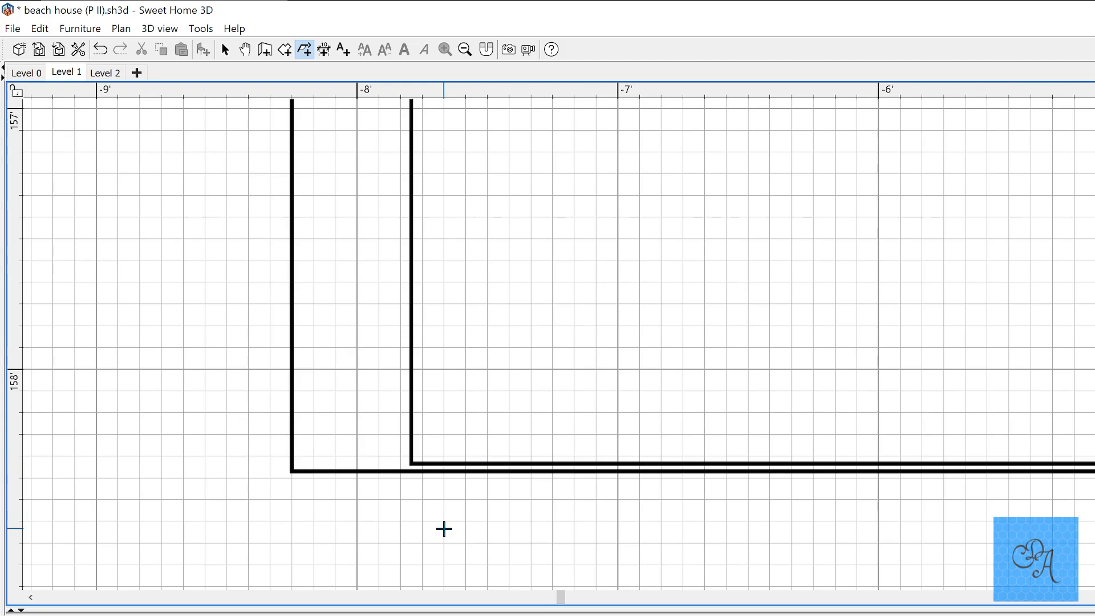
{"action": "key", "text": "Escape"}
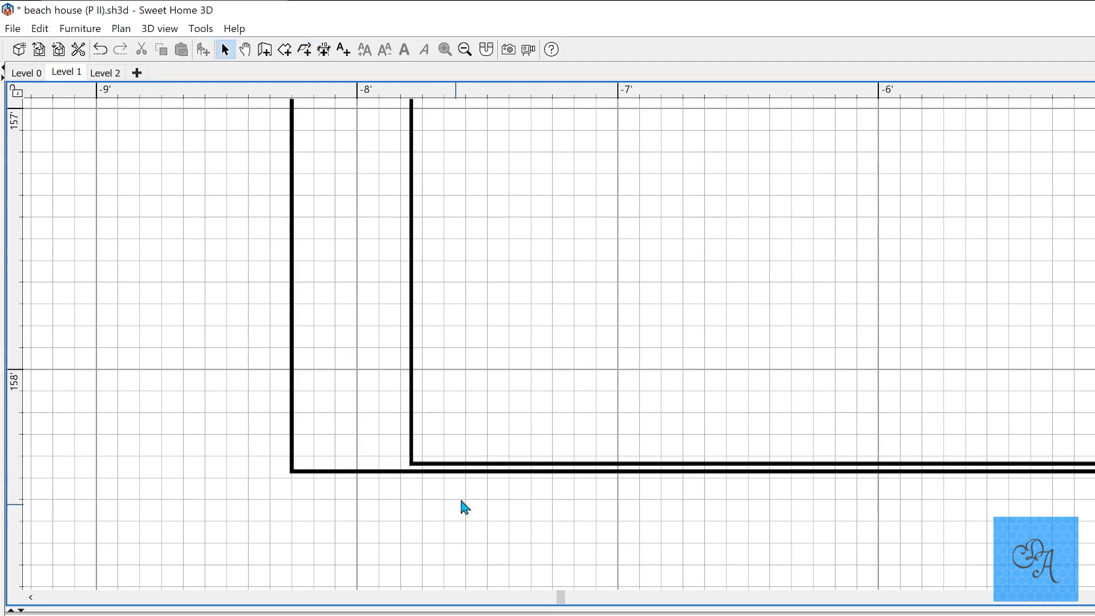
Step: Compare with the bottom edge of the existing door, and nudge the frame's outer bottom wall slightly closer to the inner one
{"action": "scroll", "coordinate": [531, 464], "scroll_direction": "down", "scroll_amount": 13, "text": "ctrl"}
{"action": "scroll", "coordinate": [531, 464], "scroll_direction": "down", "scroll_amount": 16, "text": "ctrl"}
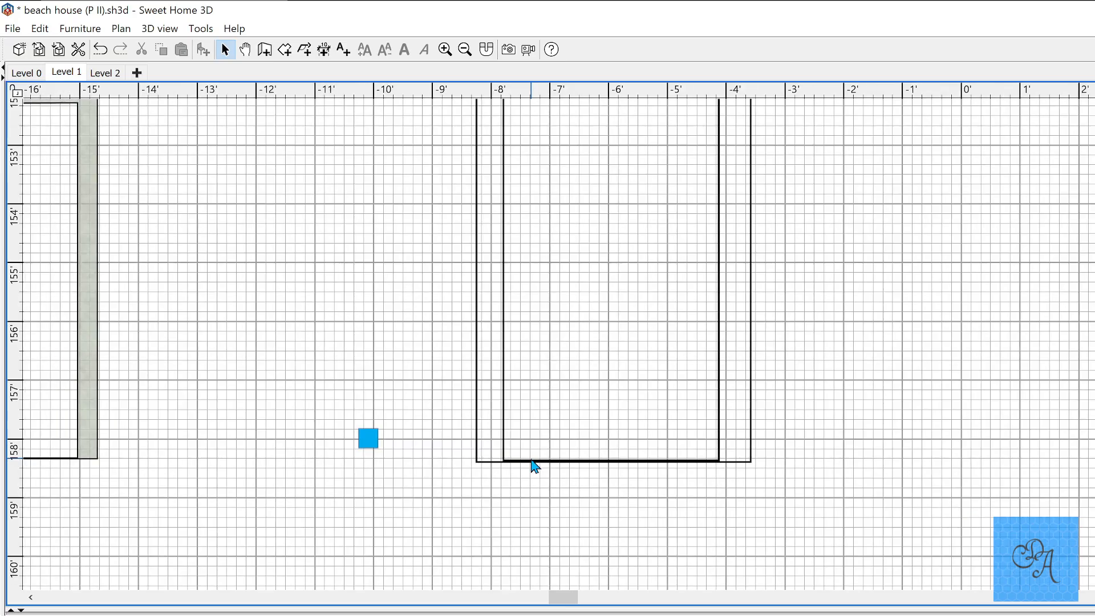
{"action": "scroll", "coordinate": [531, 461], "scroll_direction": "left", "scroll_amount": 1, "text": "shift"}
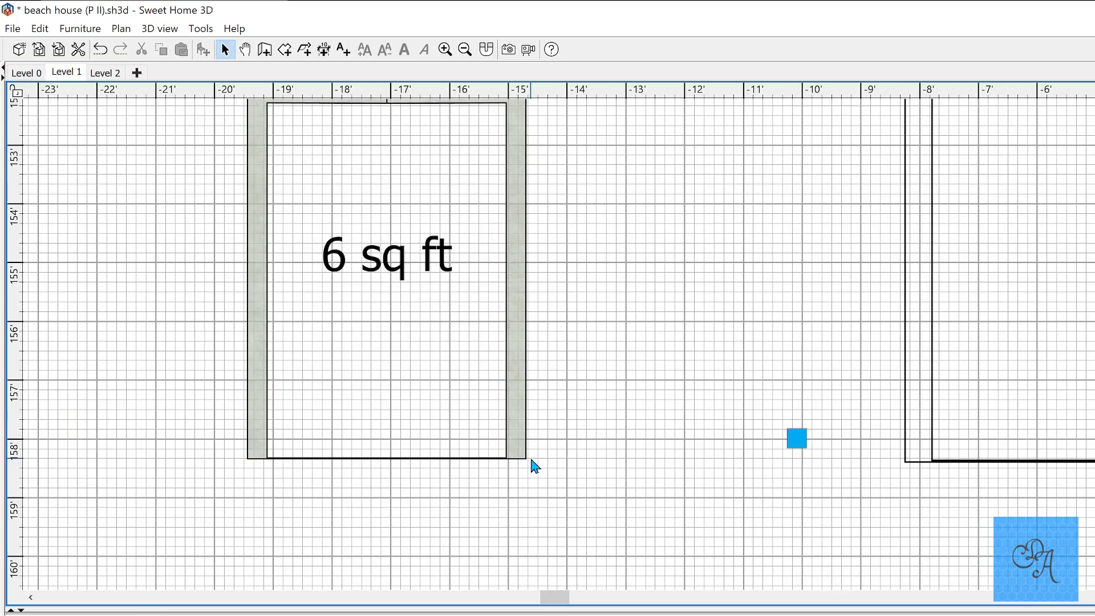
{"action": "scroll", "coordinate": [533, 465], "scroll_direction": "up", "scroll_amount": 10, "text": "ctrl"}
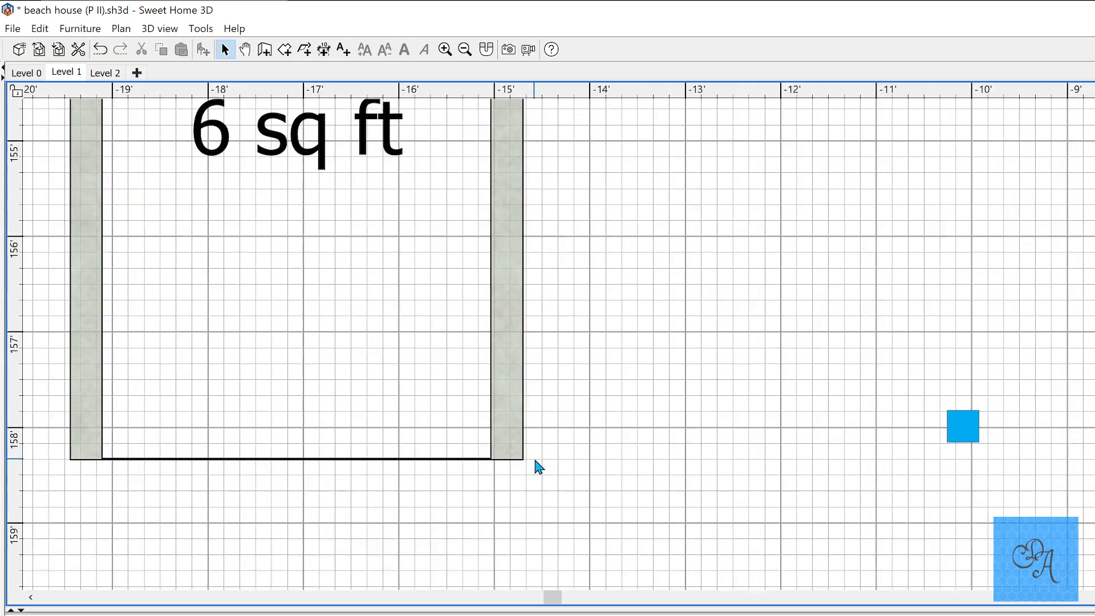
{"action": "left_click", "coordinate": [535, 461]}
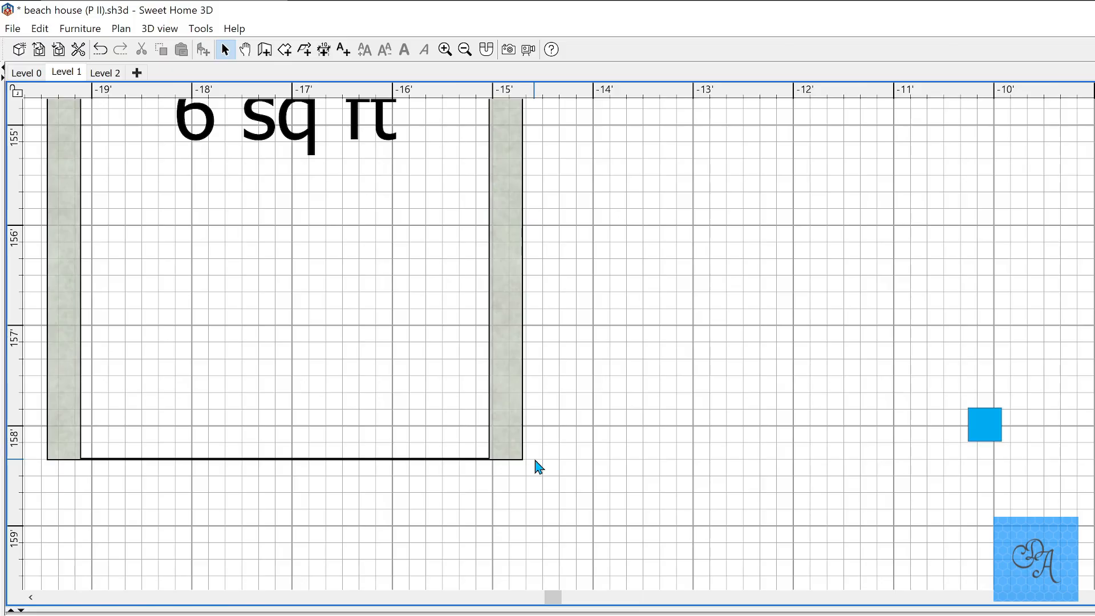
{"action": "scroll", "coordinate": [538, 465], "scroll_direction": "right", "scroll_amount": 10, "text": "shift"}
{"action": "scroll", "coordinate": [502, 492], "scroll_direction": "up", "scroll_amount": 1, "text": "ctrl"}
{"action": "scroll", "coordinate": [509, 493], "scroll_direction": "up", "scroll_amount": 3, "text": "ctrl"}
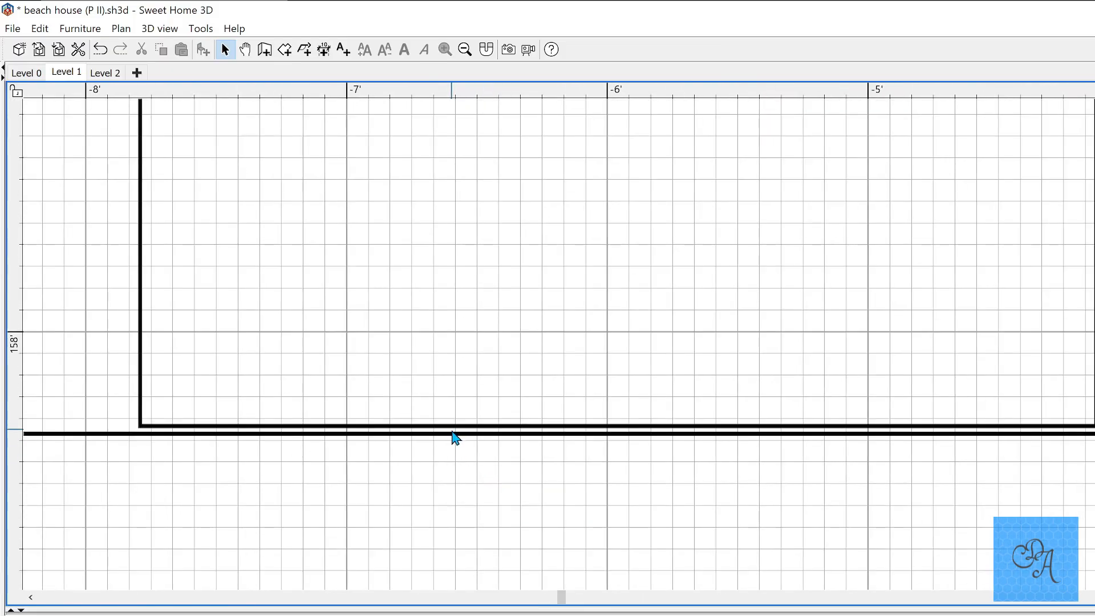
{"action": "left_click", "coordinate": [451, 433]}
{"action": "key", "text": "Up"}
{"action": "key", "text": "Up"}
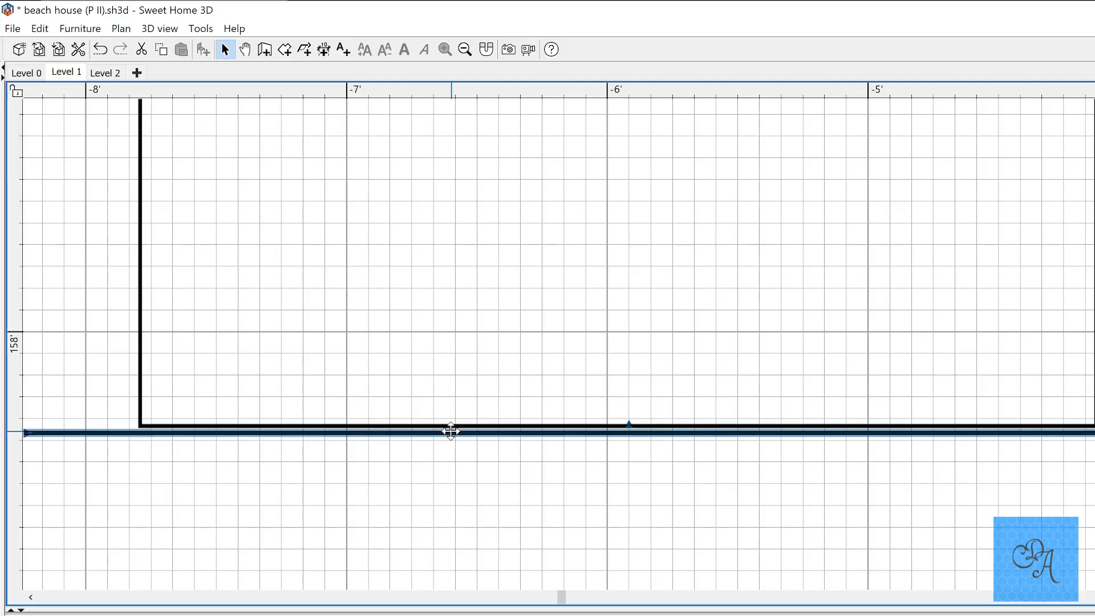
{"action": "left_click", "coordinate": [433, 456]}
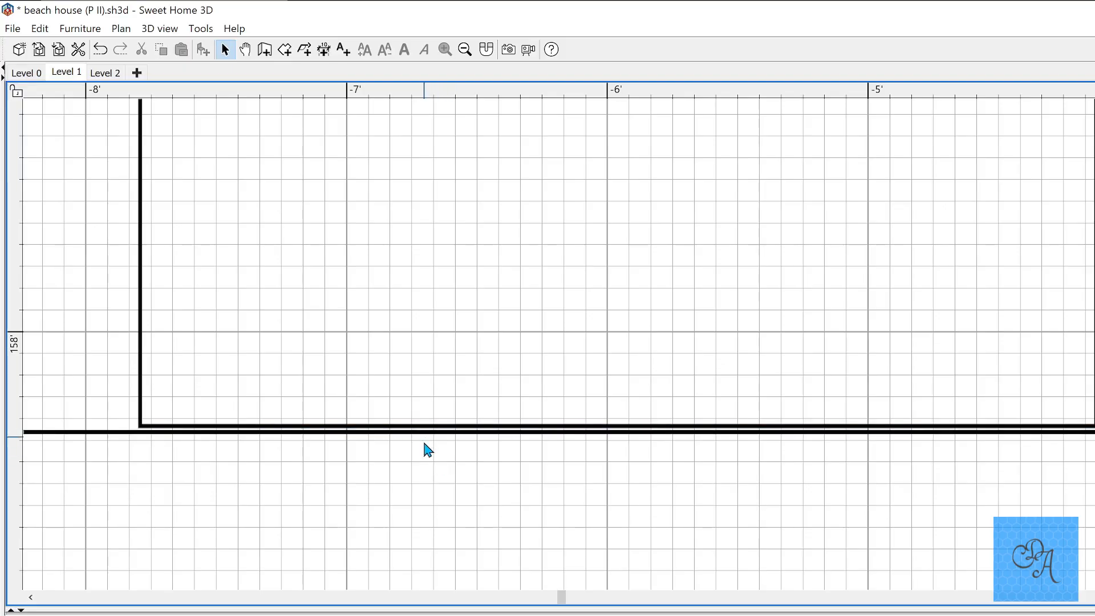
Step: Move the blue box closer to the frame's left side and check its dimensions without changing them
{"action": "scroll", "coordinate": [422, 450], "scroll_direction": "down", "scroll_amount": 5, "text": "ctrl"}
{"action": "scroll", "coordinate": [415, 459], "scroll_direction": "down", "scroll_amount": 2, "text": "ctrl"}
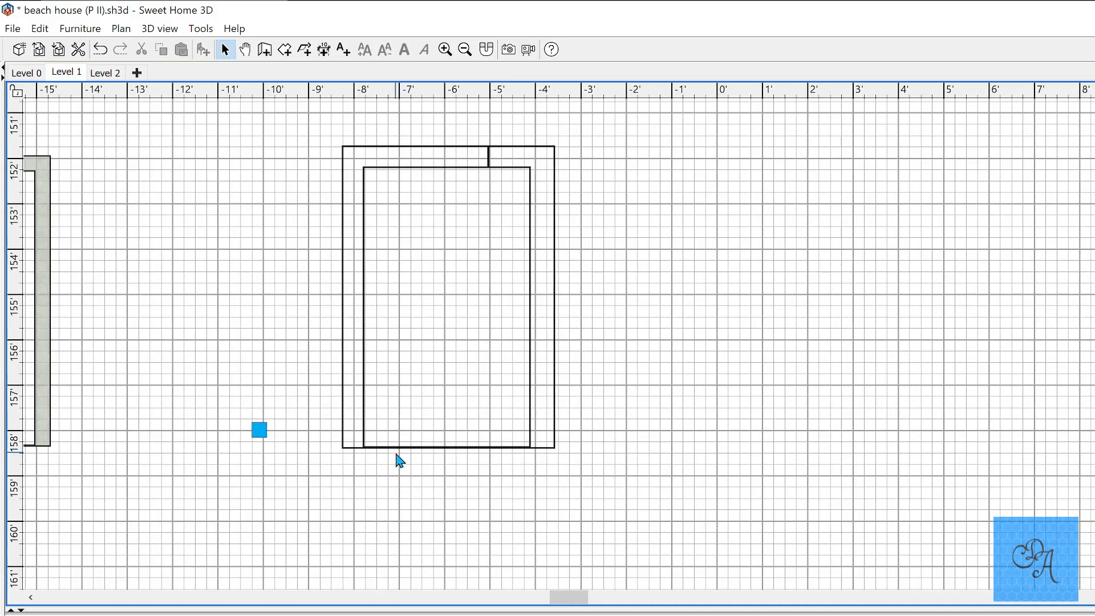
{"action": "left_click_drag", "start_coordinate": [252, 428], "coordinate": [290, 389]}
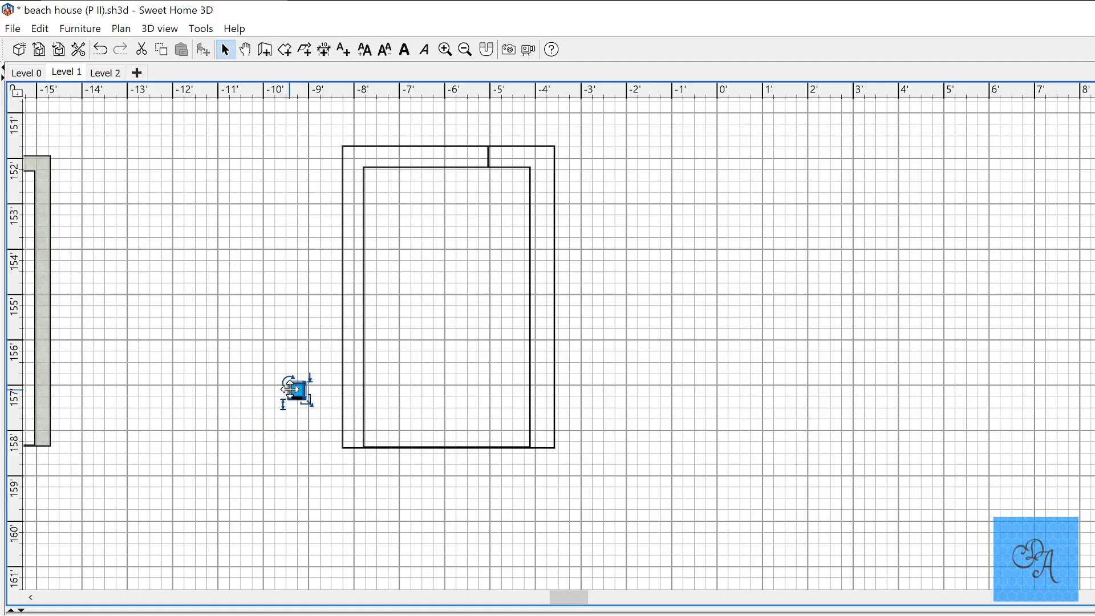
{"action": "double_click", "coordinate": [288, 390]}
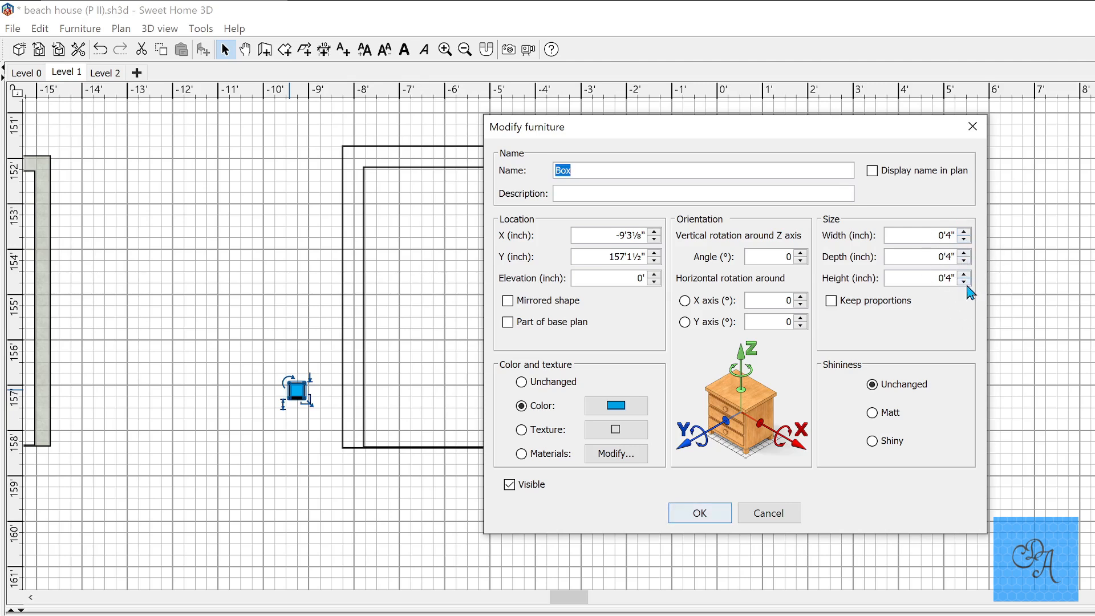
{"action": "key", "text": "Escape"}
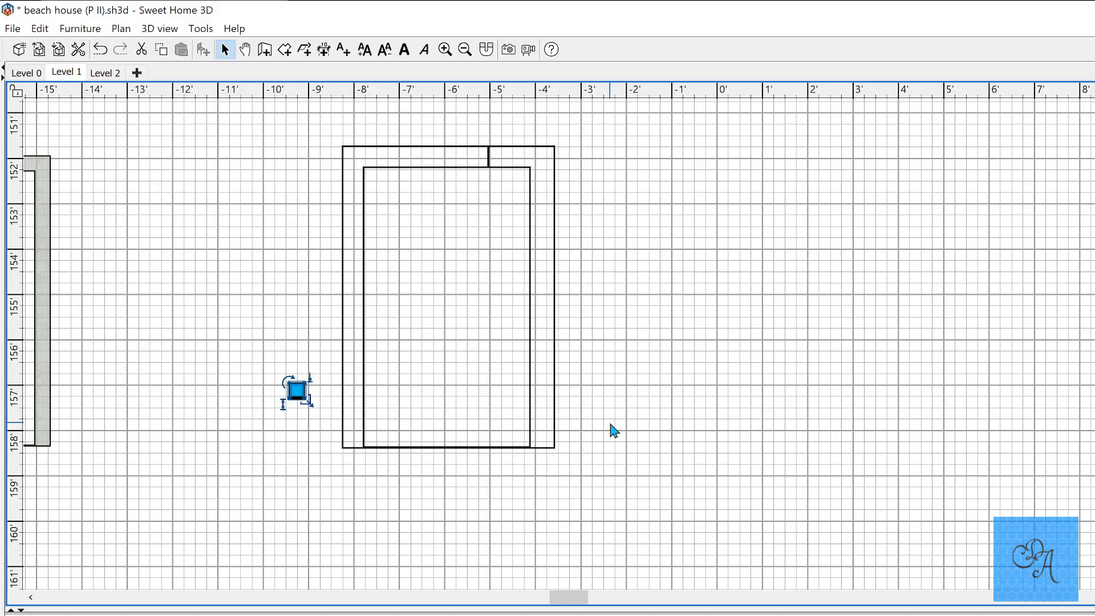
Step: Place the blue box against the inside of the outer left wall and move the inner left wall in to the box's right edge
{"action": "scroll", "coordinate": [278, 403], "scroll_direction": "up", "scroll_amount": 3, "text": "ctrl"}
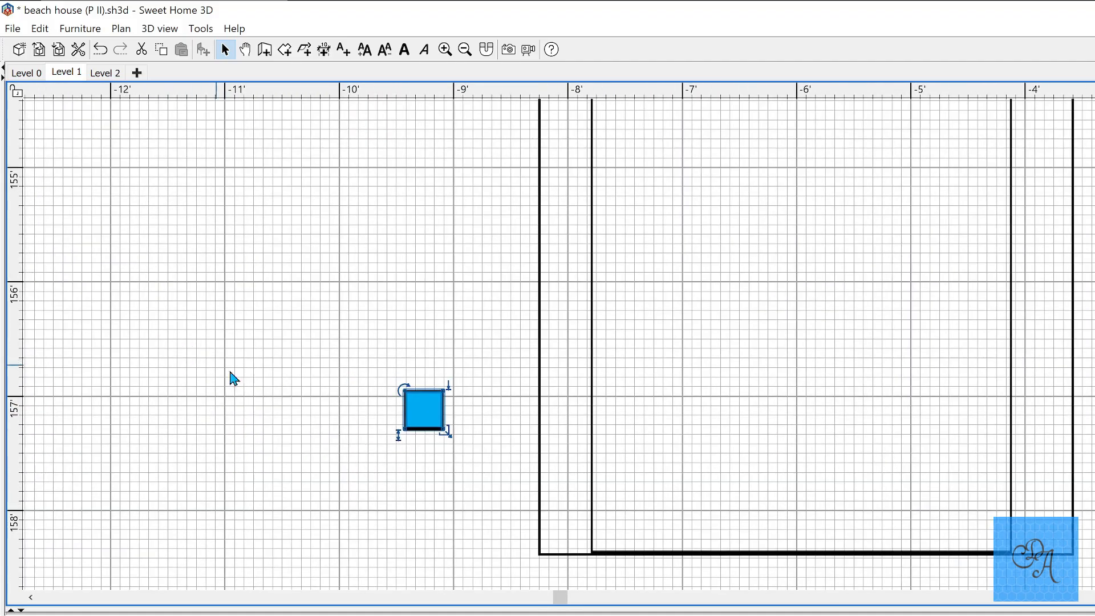
{"action": "left_click_drag", "start_coordinate": [429, 408], "coordinate": [558, 374]}
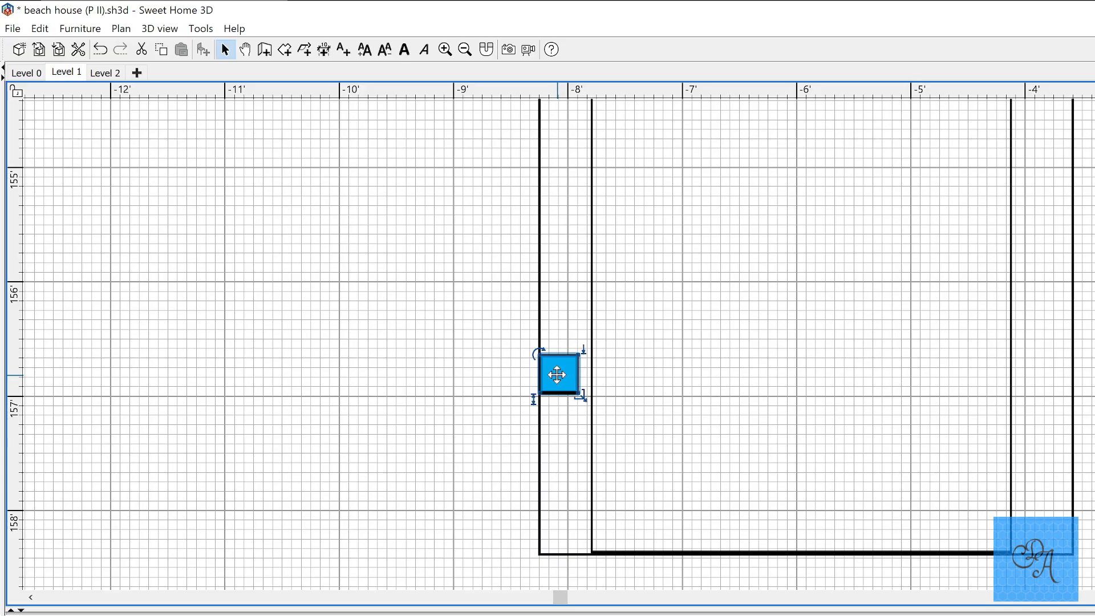
{"action": "scroll", "coordinate": [570, 393], "scroll_direction": "up", "scroll_amount": 2}
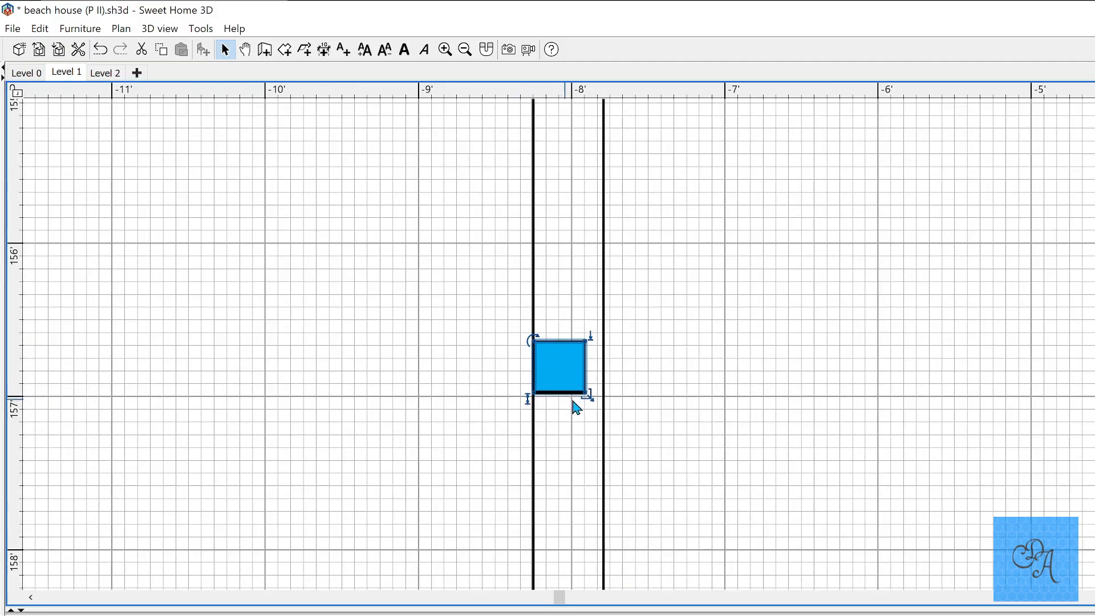
{"action": "left_click", "coordinate": [608, 379]}
{"action": "left_click_drag", "start_coordinate": [598, 370], "coordinate": [598, 374]}
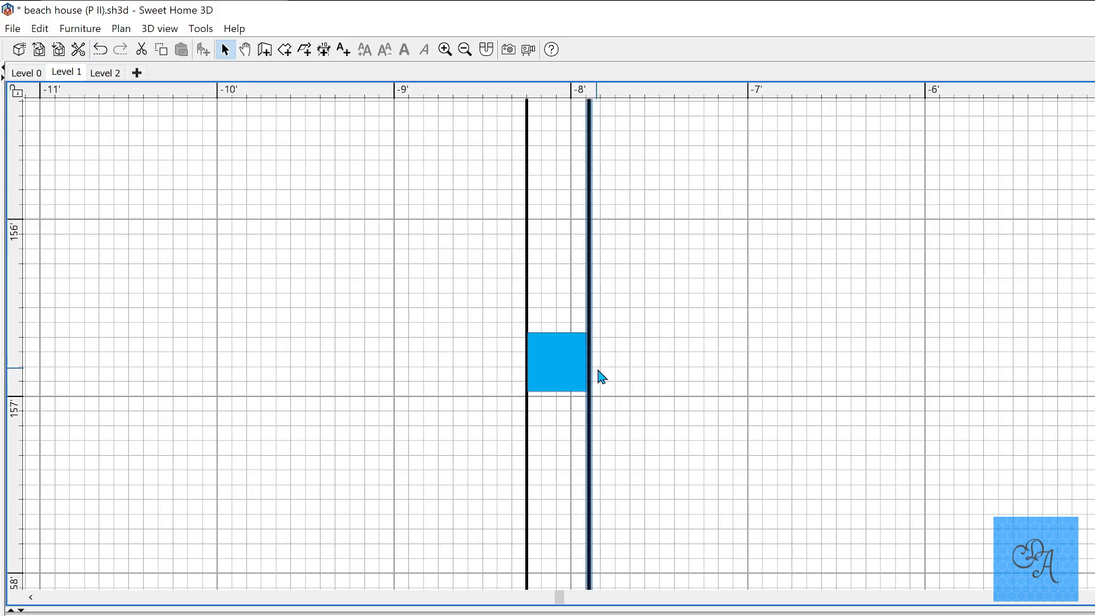
{"action": "left_click", "coordinate": [550, 290]}
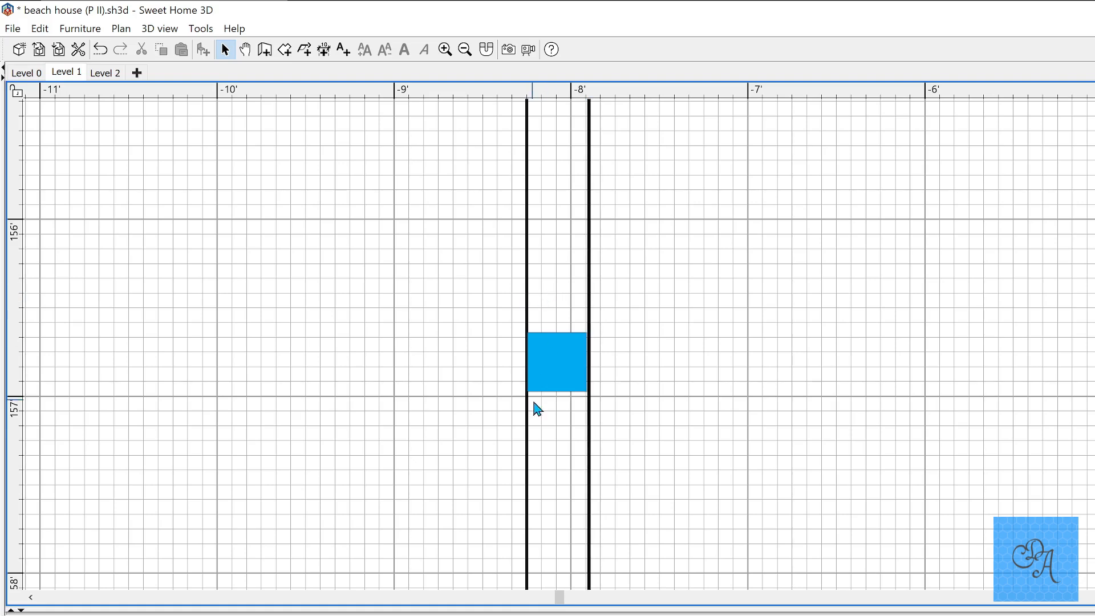
Step: Shift the inner left wall slightly left so it sits flush against the blue box, and select the box
{"action": "scroll", "coordinate": [593, 403], "scroll_direction": "up", "scroll_amount": 1, "text": "ctrl"}
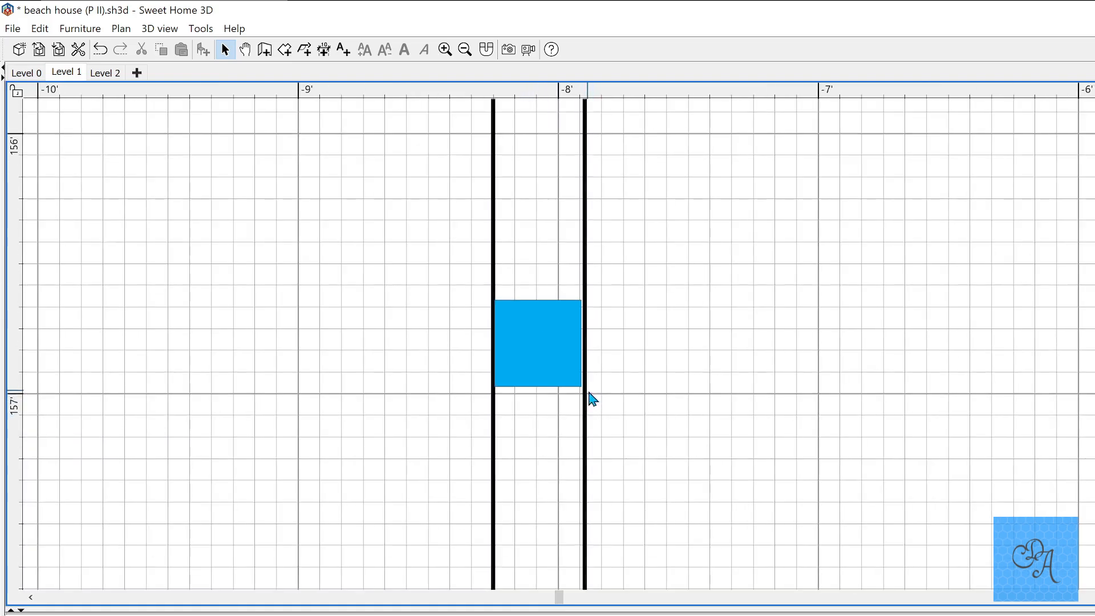
{"action": "left_click", "coordinate": [584, 403]}
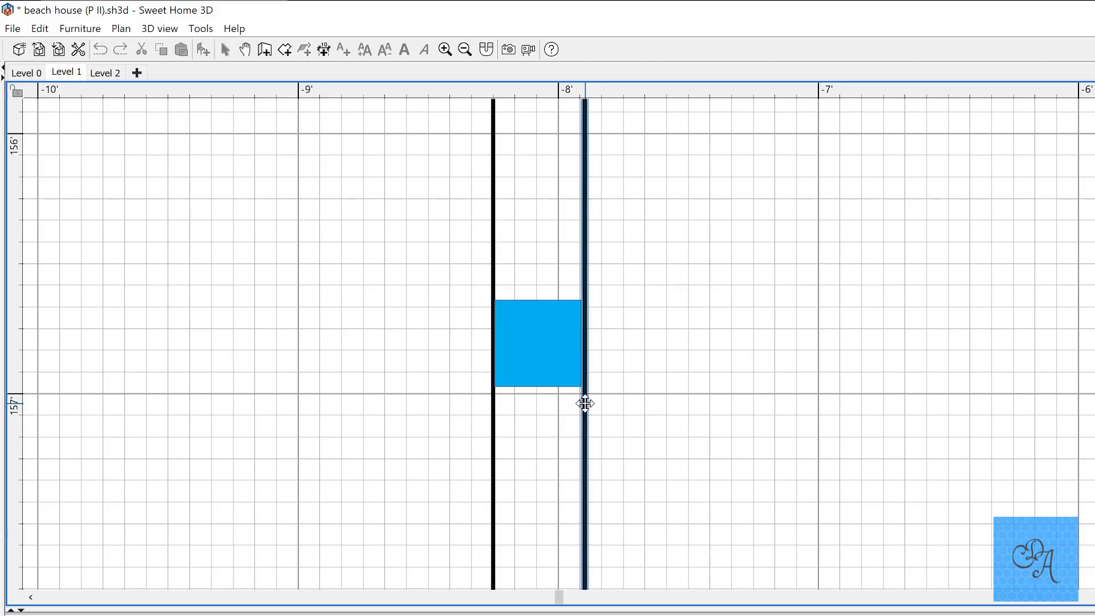
{"action": "left_click", "coordinate": [519, 416]}
{"action": "left_click", "coordinate": [522, 358]}
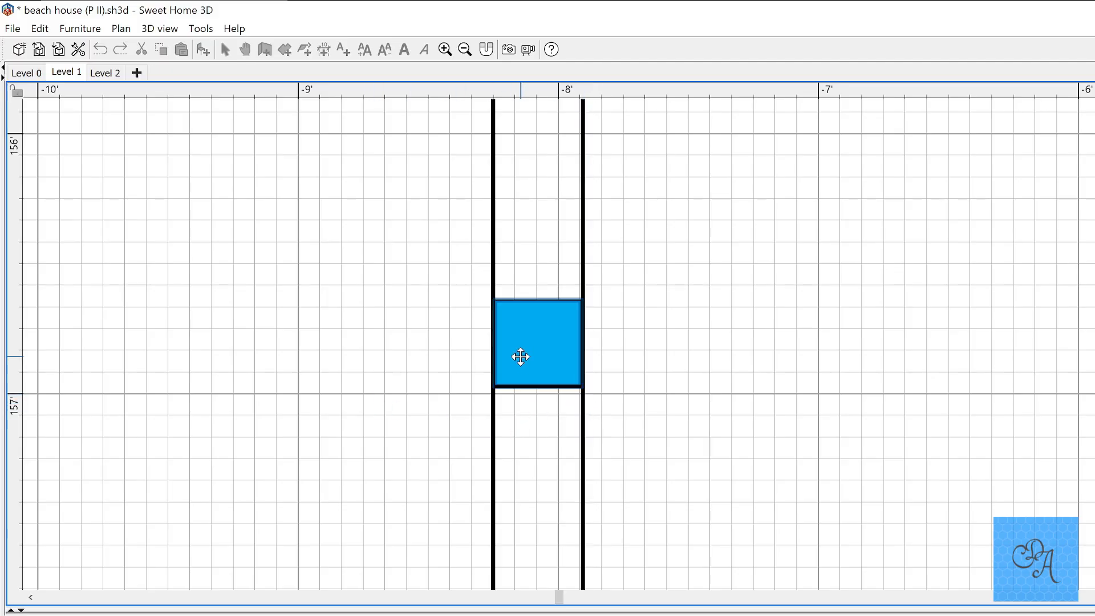
Step: Move the blue box up against the inside of the frame's outer top wall, near the upper-left corner
{"action": "left_click_drag", "start_coordinate": [523, 358], "coordinate": [623, 437]}
{"action": "scroll", "coordinate": [530, 382], "scroll_direction": "down", "scroll_amount": 9, "text": "ctrl"}
{"action": "scroll", "coordinate": [447, 334], "scroll_direction": "up", "scroll_amount": 4}
{"action": "scroll", "coordinate": [499, 310], "scroll_direction": "up", "scroll_amount": 5}
{"action": "scroll", "coordinate": [545, 398], "scroll_direction": "down", "scroll_amount": 3}
Step: Try to raise only the longer left segment of the inner top wall to the blue box's lower edge
{"action": "left_click", "coordinate": [622, 481]}
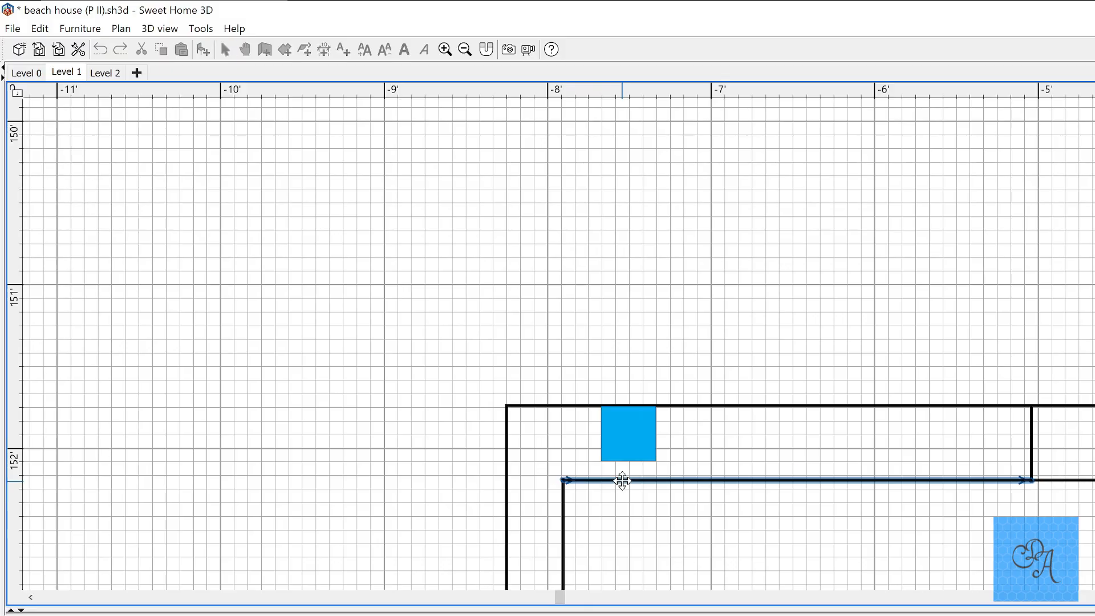
{"action": "key", "text": "Up"}
{"action": "key", "text": "Up"}
{"action": "key", "text": "Up"}
{"action": "key", "text": "Up"}
{"action": "key", "text": "Up"}
{"action": "key", "text": "Up"}
{"action": "key", "text": "Up"}
{"action": "key", "text": "Up"}
{"action": "key", "text": "Up"}
{"action": "key", "text": "Up"}
{"action": "key", "text": "Up"}
{"action": "key", "text": "Up"}
{"action": "key", "text": "Up"}
{"action": "key", "text": "Up"}
{"action": "key", "text": "Up"}
{"action": "key", "text": "Up"}
{"action": "key", "text": "Up"}
{"action": "key", "text": "Up"}
{"action": "key", "text": "Up"}
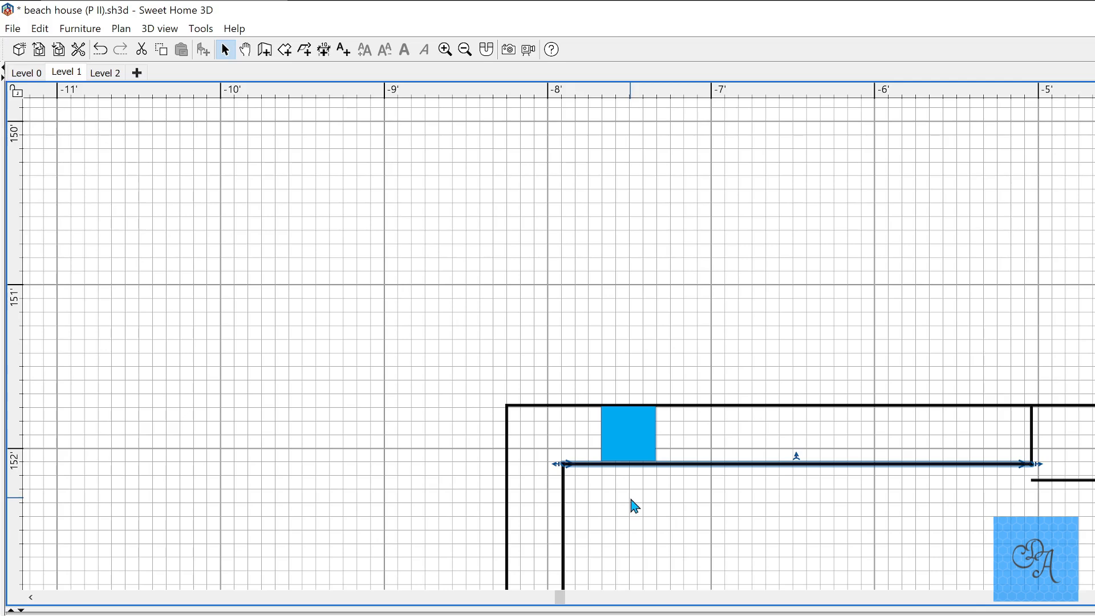
{"action": "scroll", "coordinate": [750, 476], "scroll_direction": "down", "scroll_amount": 2}
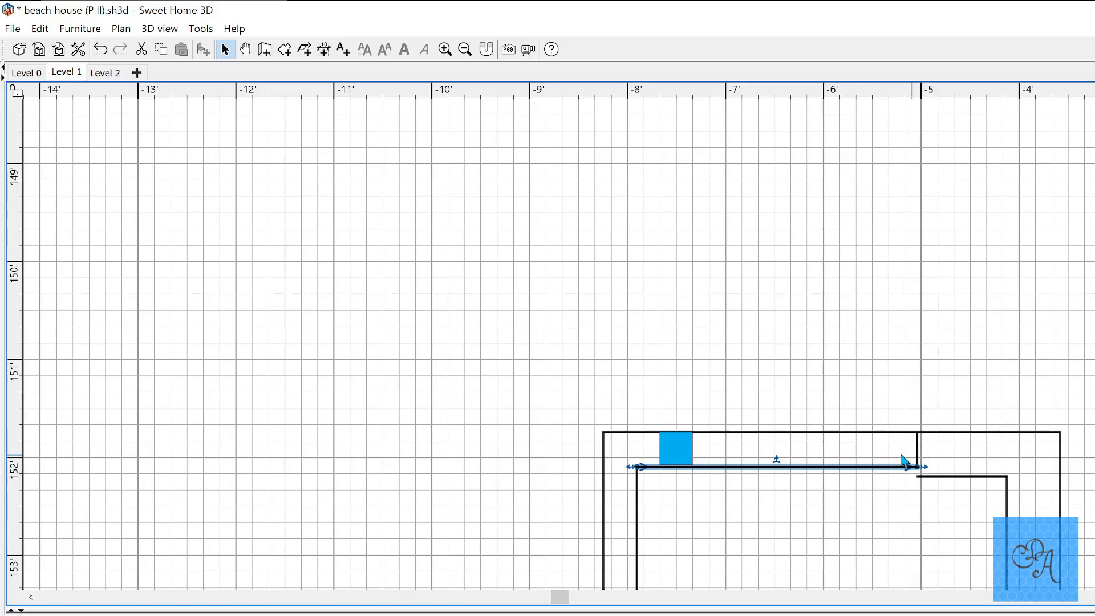
{"action": "scroll", "coordinate": [901, 482], "scroll_direction": "right", "scroll_amount": 5}
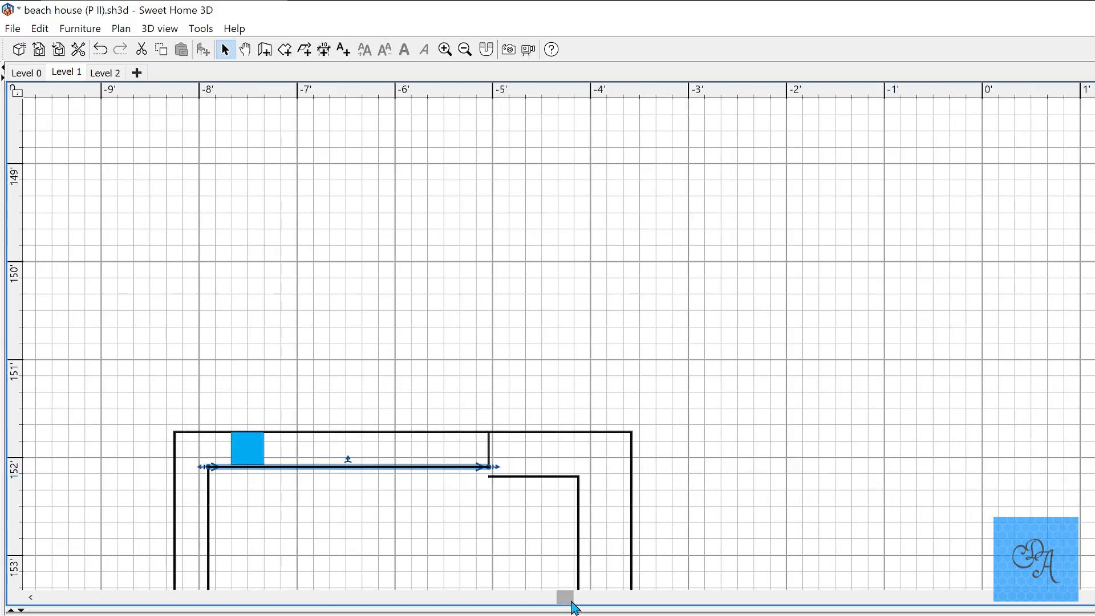
{"action": "scroll", "coordinate": [571, 604], "scroll_direction": "left", "scroll_amount": 3}
{"action": "scroll", "coordinate": [836, 494], "scroll_direction": "up", "scroll_amount": 5, "text": "ctrl"}
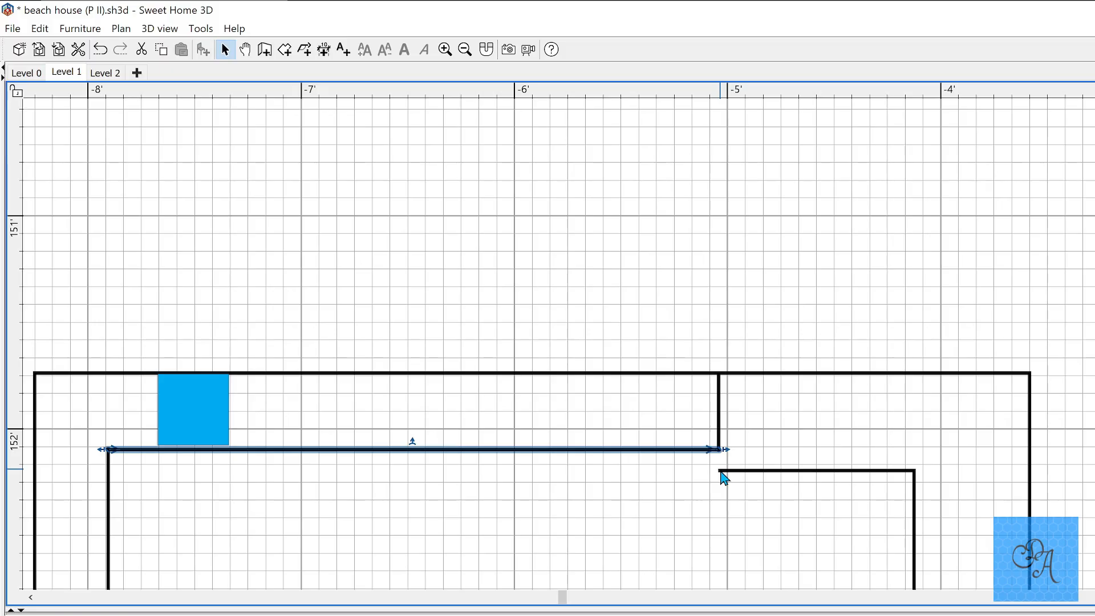
Step: Undo the nudges of the inner top wall segment and the blue box's move to the top wall
{"action": "key", "text": "ctrl+z"}
{"action": "key", "text": "ctrl+z"}
{"action": "key", "text": "ctrl+z"}
{"action": "key", "text": "ctrl+z"}
{"action": "key", "text": "ctrl+z"}
{"action": "key", "text": "ctrl+z"}
{"action": "key", "text": "ctrl+z"}
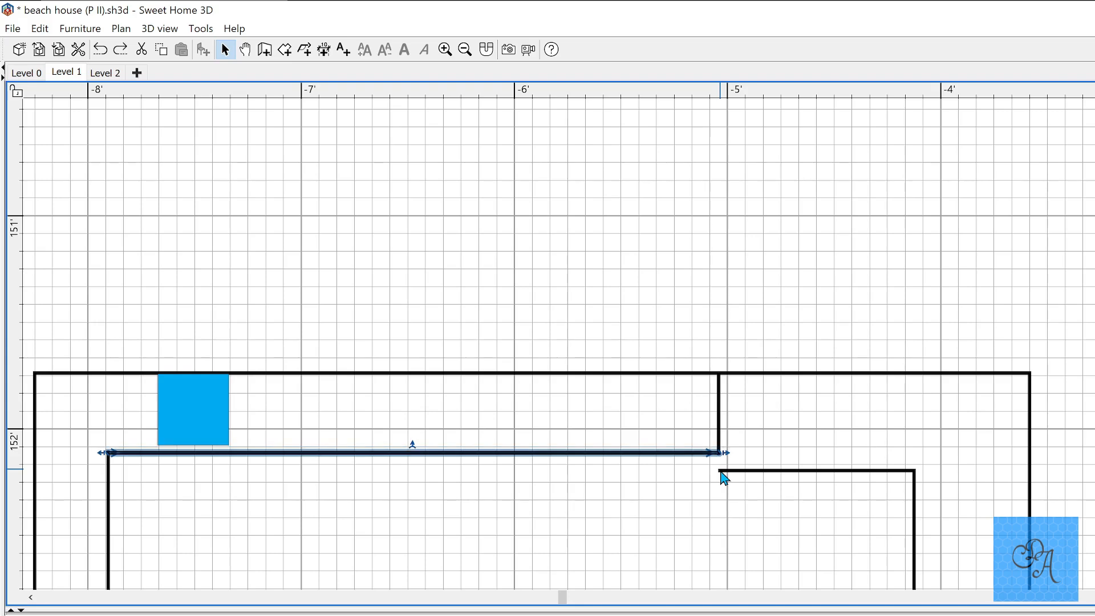
{"action": "key", "text": "ctrl+z"}
{"action": "key", "text": "ctrl+z"}
{"action": "key", "text": "ctrl+z"}
{"action": "key", "text": "ctrl+z"}
{"action": "key", "text": "ctrl+z"}
{"action": "key", "text": "ctrl+z"}
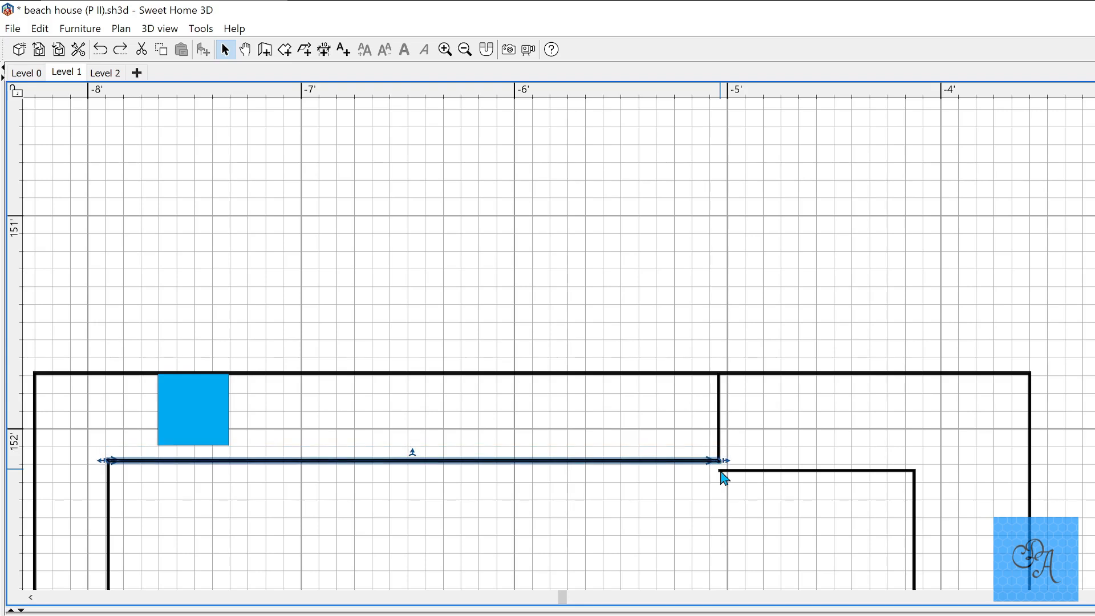
{"action": "key", "text": "ctrl+z"}
{"action": "key", "text": "ctrl+z"}
{"action": "key", "text": "ctrl+z"}
{"action": "key", "text": "ctrl+z"}
{"action": "key", "text": "ctrl+z"}
{"action": "key", "text": "ctrl+z"}
{"action": "key", "text": "ctrl+z"}
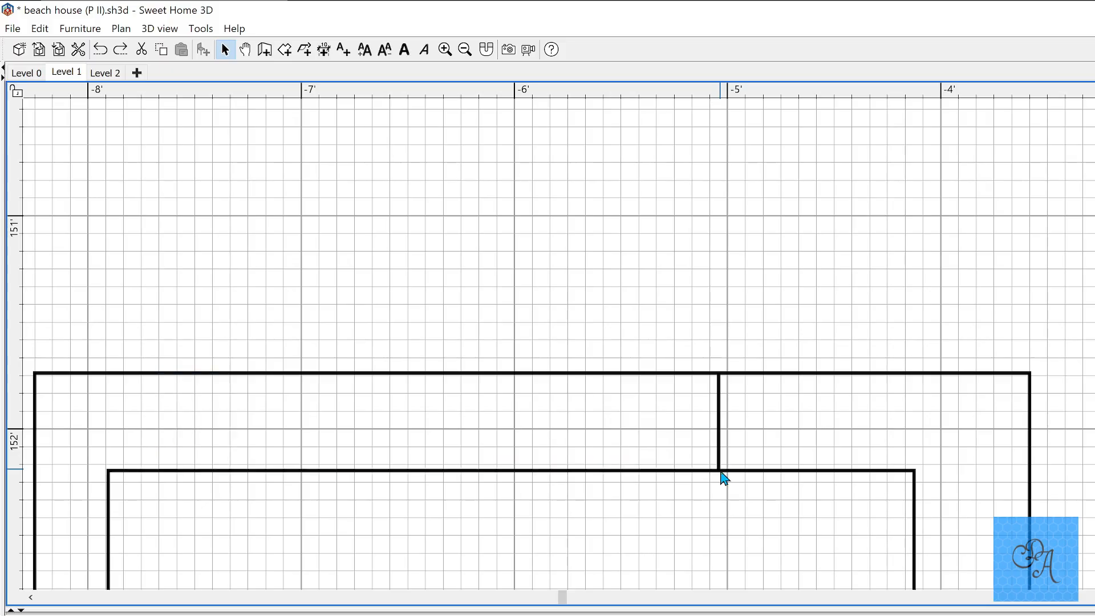
{"action": "key", "text": "ctrl+z"}
Step: Place the blue box against the inside of the outer top wall, near the middle of the frame
{"action": "scroll", "coordinate": [379, 479], "scroll_direction": "down", "scroll_amount": 4, "text": "ctrl"}
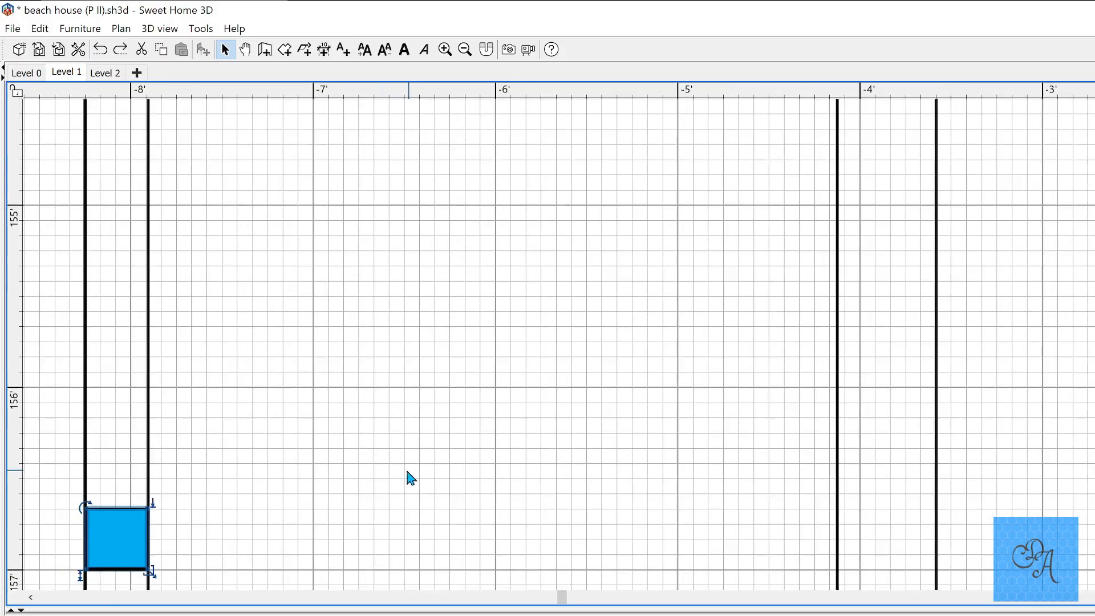
{"action": "scroll", "coordinate": [302, 228], "scroll_direction": "up", "scroll_amount": 3}
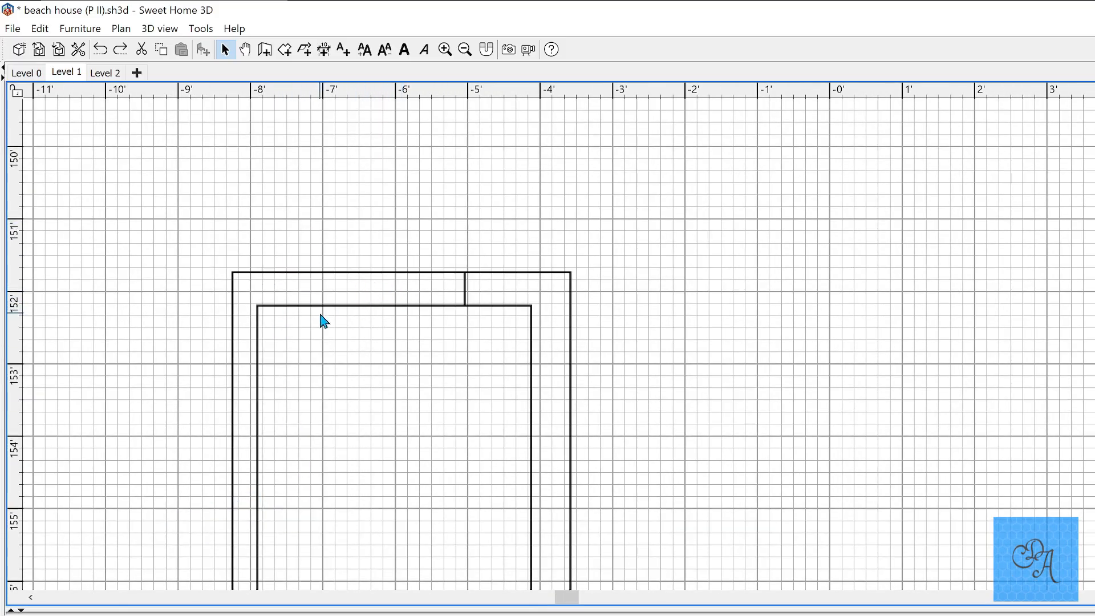
{"action": "scroll", "coordinate": [282, 305], "scroll_direction": "up", "scroll_amount": 3, "text": "ctrl"}
{"action": "scroll", "coordinate": [286, 319], "scroll_direction": "down", "scroll_amount": 10}
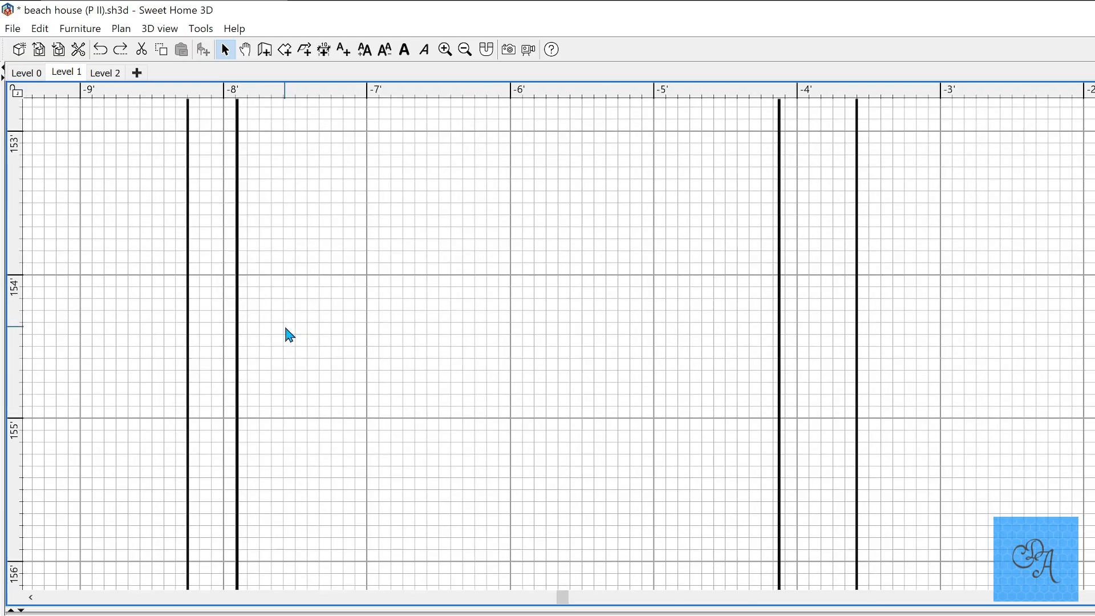
{"action": "left_click_drag", "start_coordinate": [204, 254], "coordinate": [533, 412]}
{"action": "scroll", "coordinate": [354, 259], "scroll_direction": "up", "scroll_amount": 8}
{"action": "scroll", "coordinate": [387, 270], "scroll_direction": "up", "scroll_amount": 4}
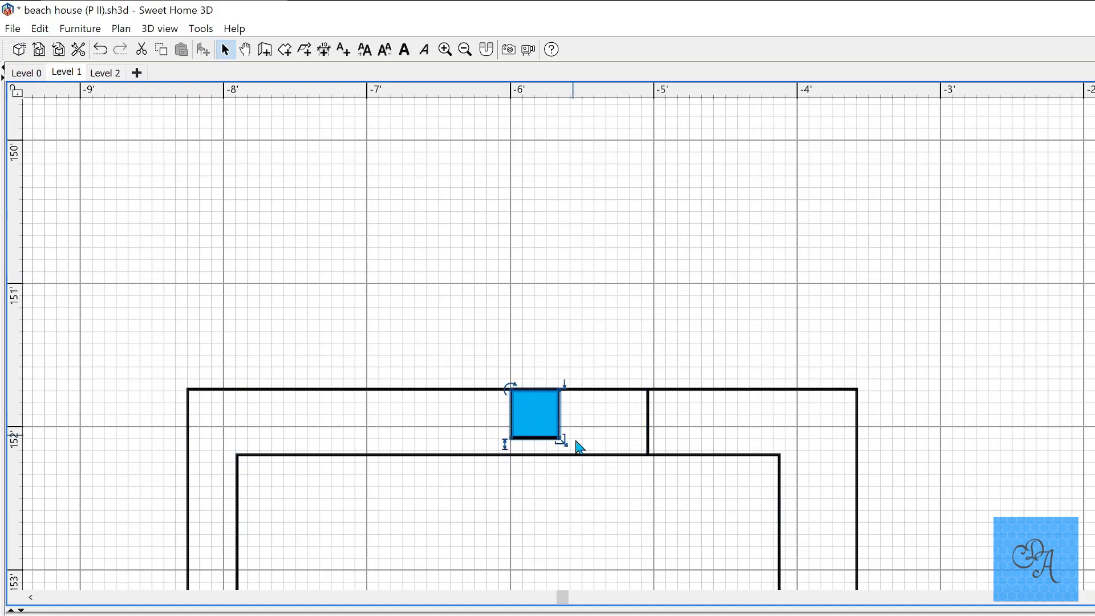
Step: Select both segments of the inner top wall and raise them together close to the blue box's lower edge
{"action": "left_click", "coordinate": [604, 454]}
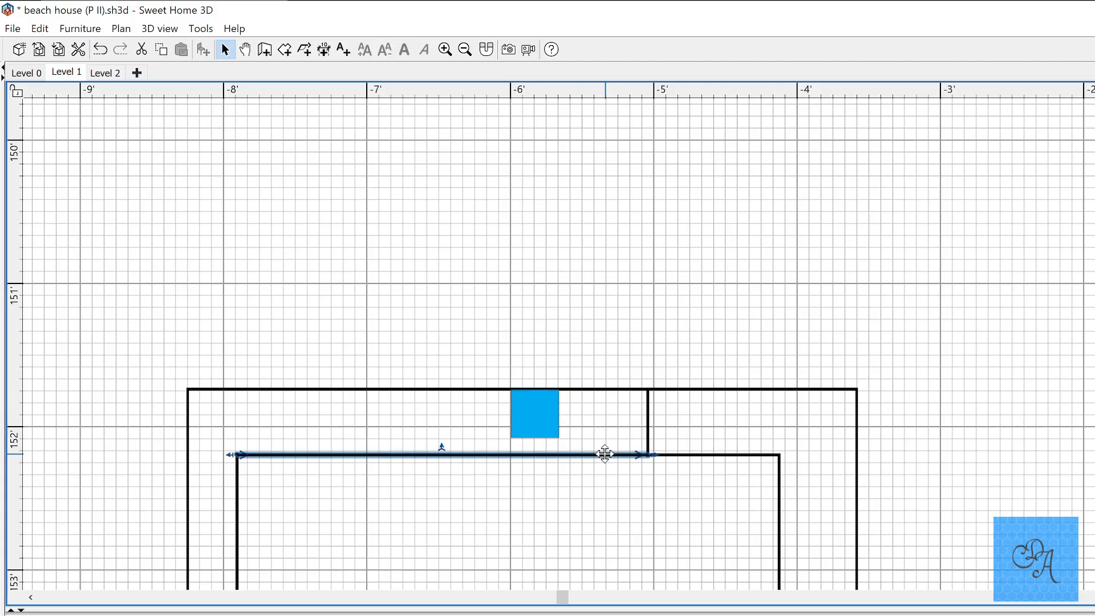
{"action": "left_click", "coordinate": [693, 455], "text": "shift"}
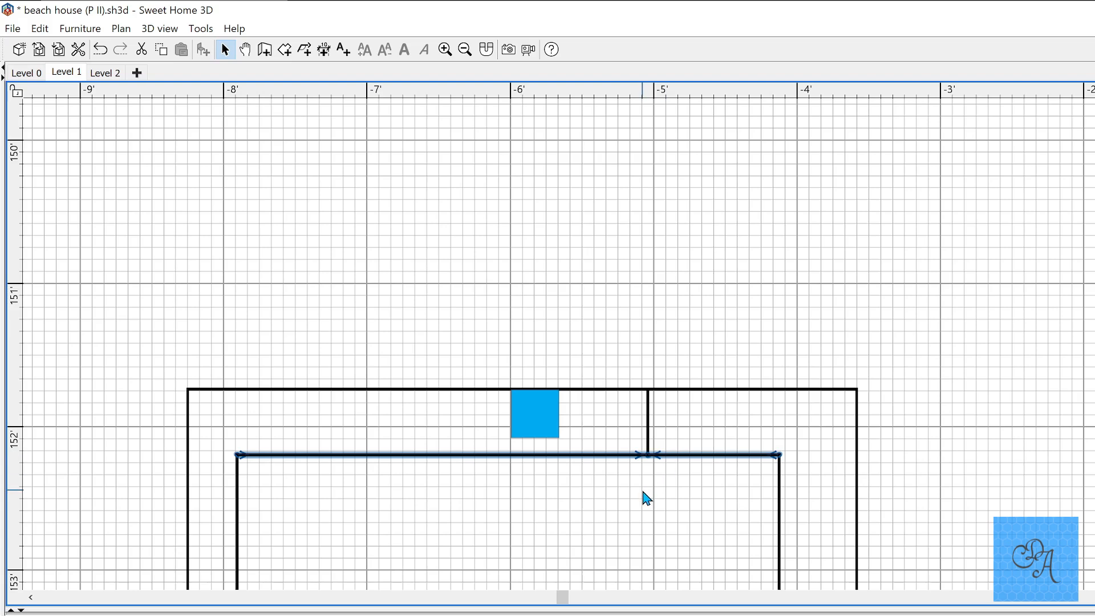
{"action": "key", "text": "Up"}
{"action": "key", "text": "Up"}
{"action": "key", "text": "Up"}
{"action": "key", "text": "Up"}
{"action": "key", "text": "Up"}
{"action": "key", "text": "Up"}
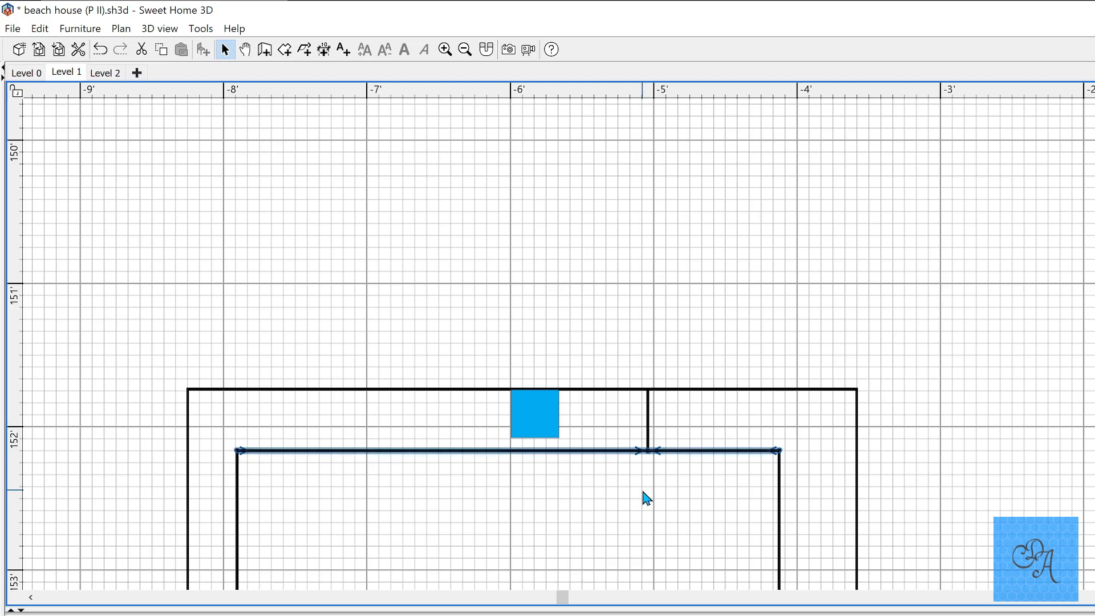
{"action": "key", "text": "Up"}
{"action": "key", "text": "Up"}
{"action": "key", "text": "Up"}
{"action": "key", "text": "Up"}
{"action": "key", "text": "Up"}
{"action": "key", "text": "Up"}
{"action": "key", "text": "Up"}
{"action": "key", "text": "Up"}
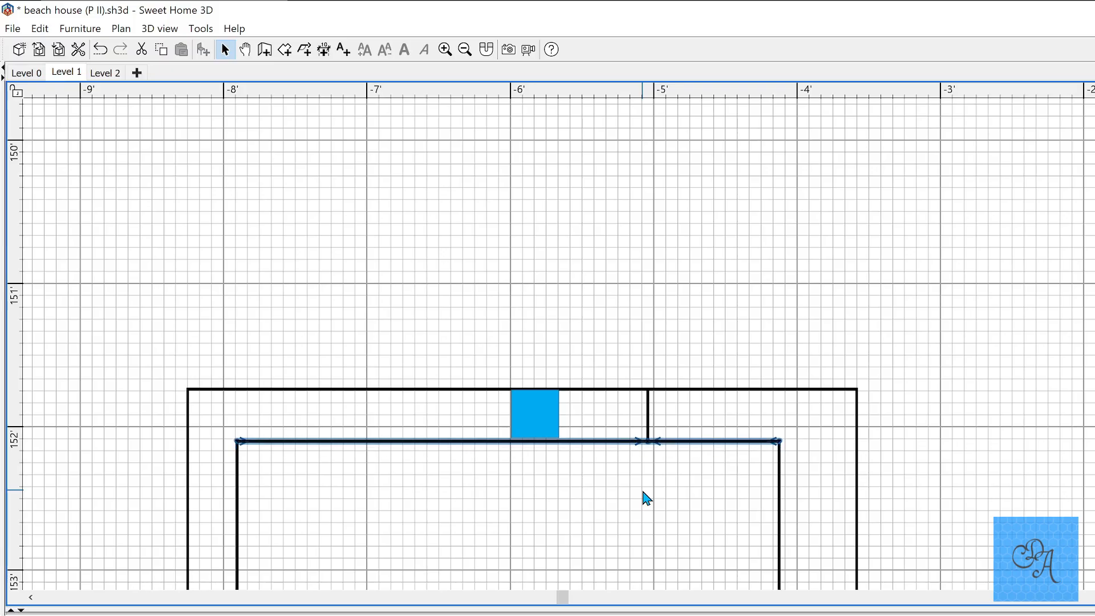
Step: Nudge both inner top wall segments slightly further up so they sit flush against the blue box
{"action": "scroll", "coordinate": [503, 447], "scroll_direction": "up", "scroll_amount": 5, "text": "ctrl"}
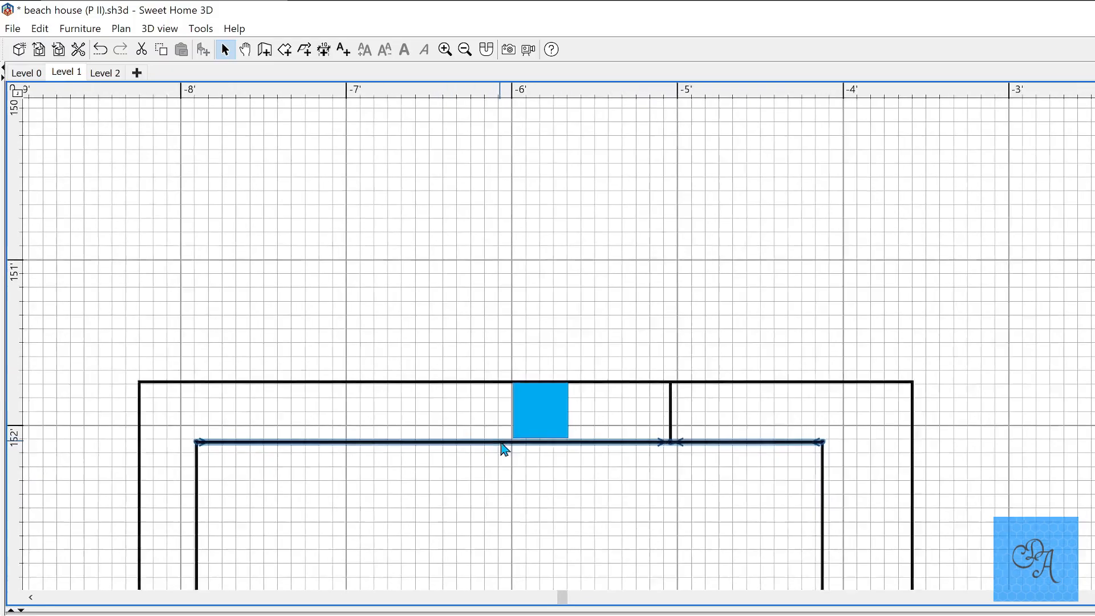
{"action": "scroll", "coordinate": [506, 437], "scroll_direction": "up", "scroll_amount": 1, "text": "ctrl"}
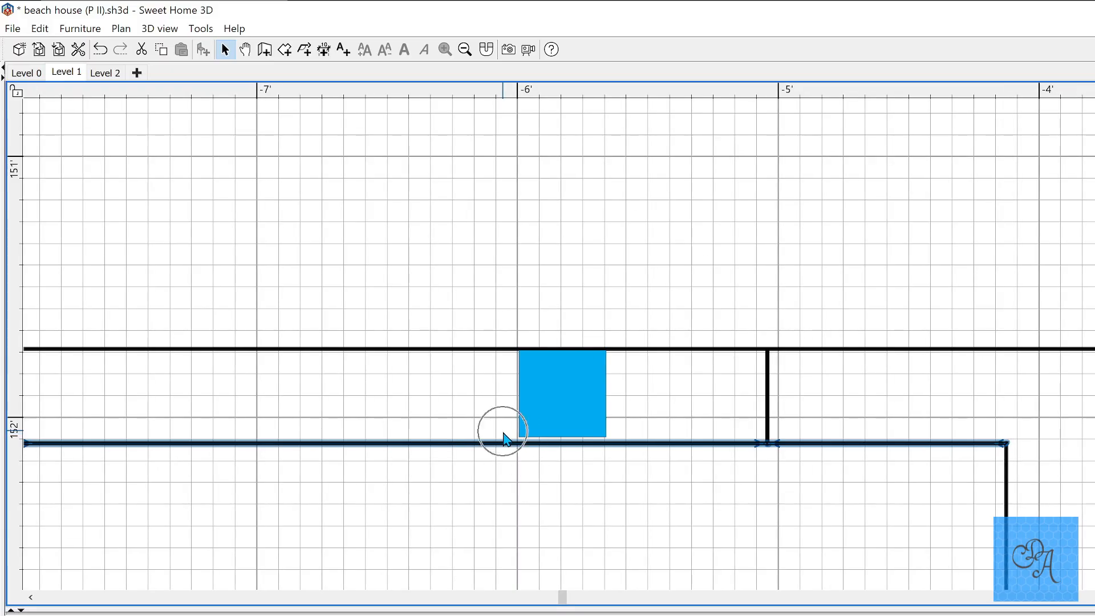
{"action": "key", "text": "Up"}
{"action": "key", "text": "Up"}
{"action": "key", "text": "Up"}
{"action": "key", "text": "Up"}
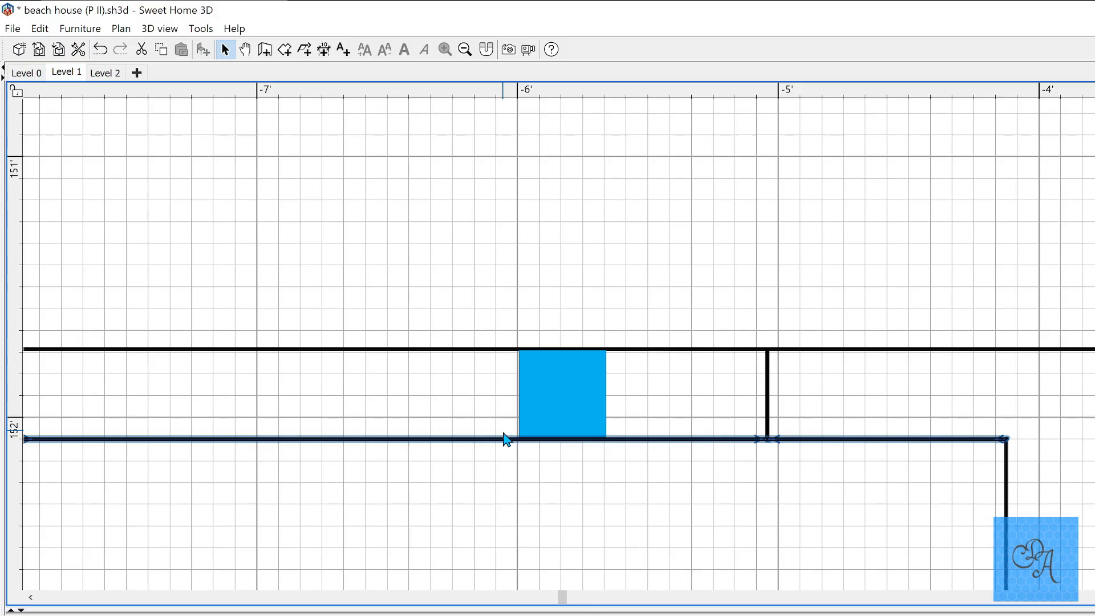
Step: Move the blue box to the frame's right side, against the outside of the inner right wall
{"action": "left_click_drag", "start_coordinate": [566, 402], "coordinate": [564, 398]}
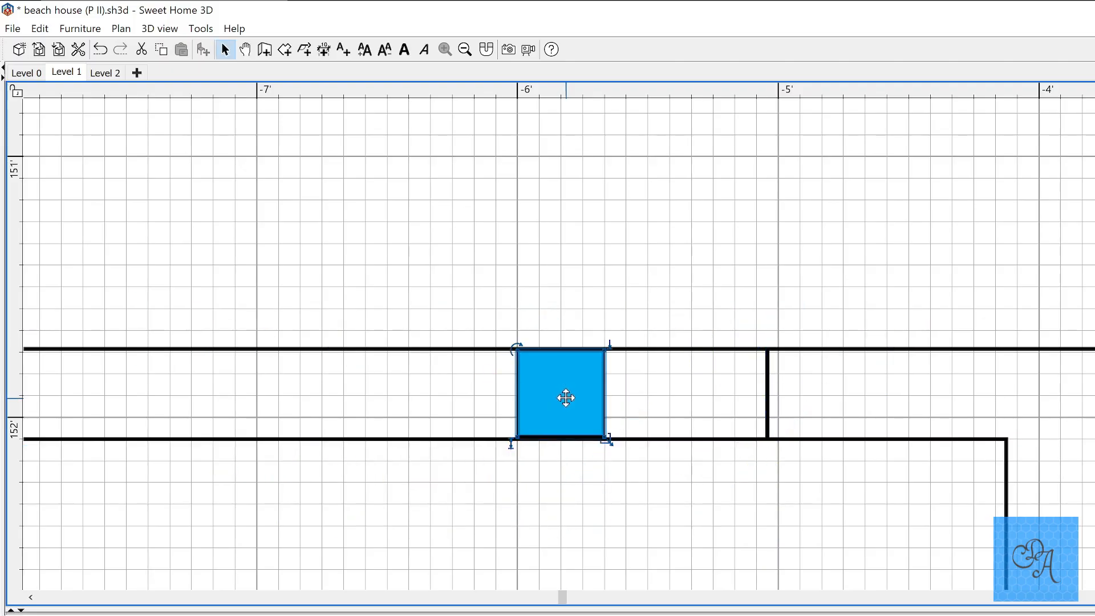
{"action": "scroll", "coordinate": [527, 396], "scroll_direction": "down", "scroll_amount": 3, "text": "ctrl"}
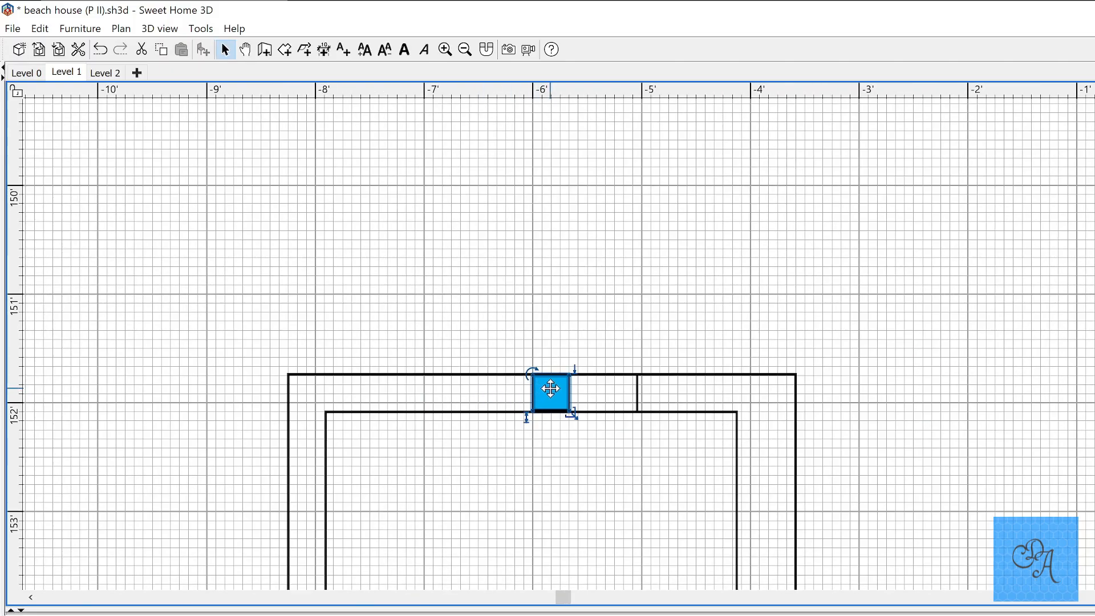
{"action": "left_click_drag", "start_coordinate": [552, 386], "coordinate": [748, 435]}
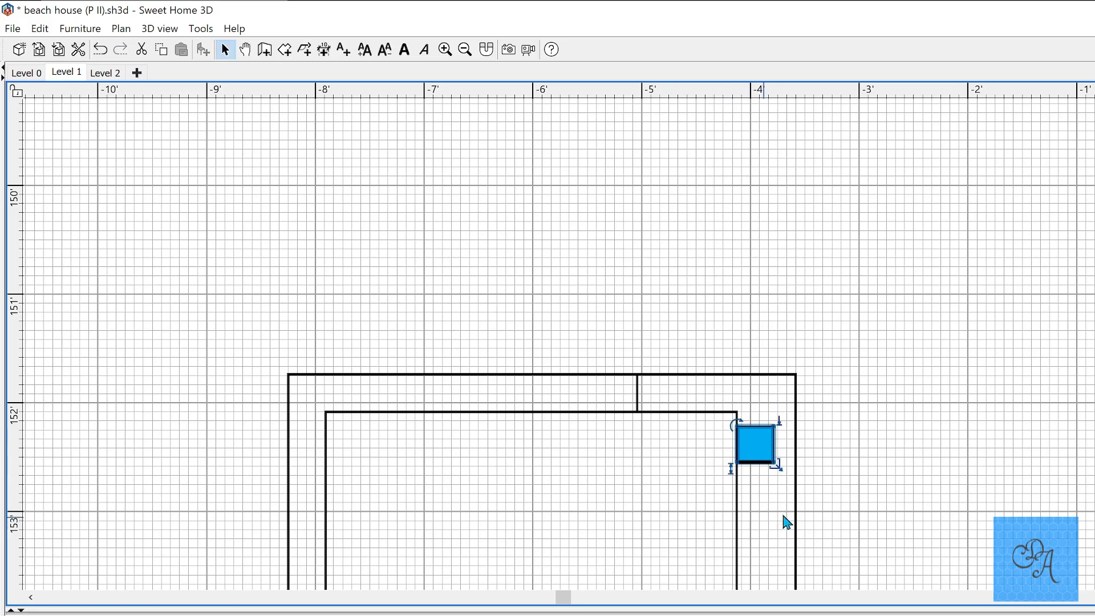
Step: Move the frame's outer right wall in to the blue box's right edge
{"action": "left_click", "coordinate": [795, 482]}
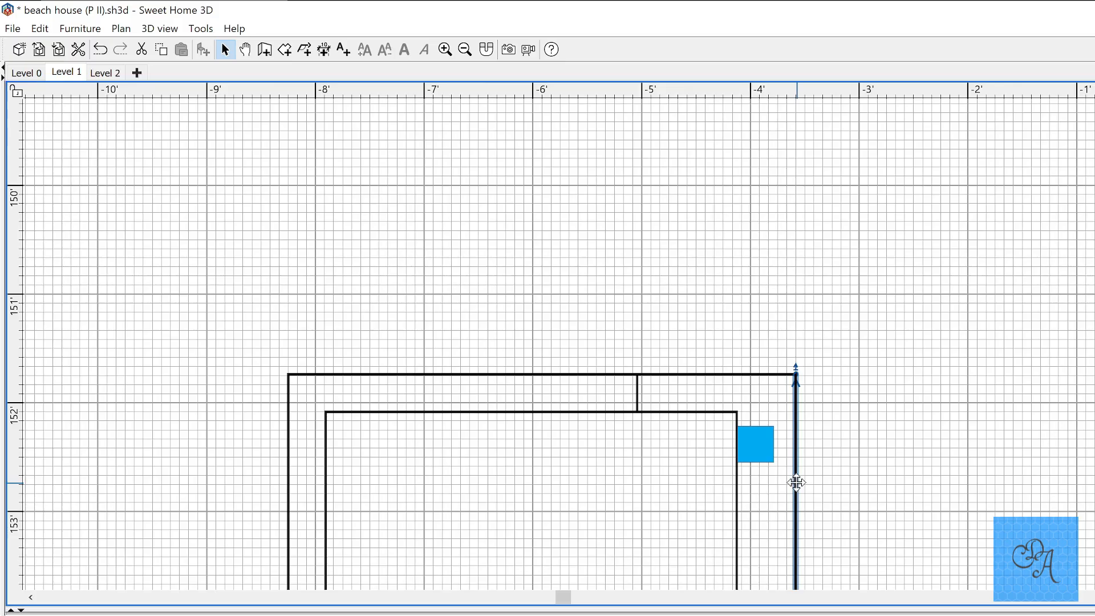
{"action": "scroll", "coordinate": [806, 490], "scroll_direction": "up", "scroll_amount": 3}
{"action": "key", "text": "Left"}
{"action": "key", "text": "Left"}
{"action": "key", "text": "Left"}
{"action": "key", "text": "Left"}
{"action": "key", "text": "Left"}
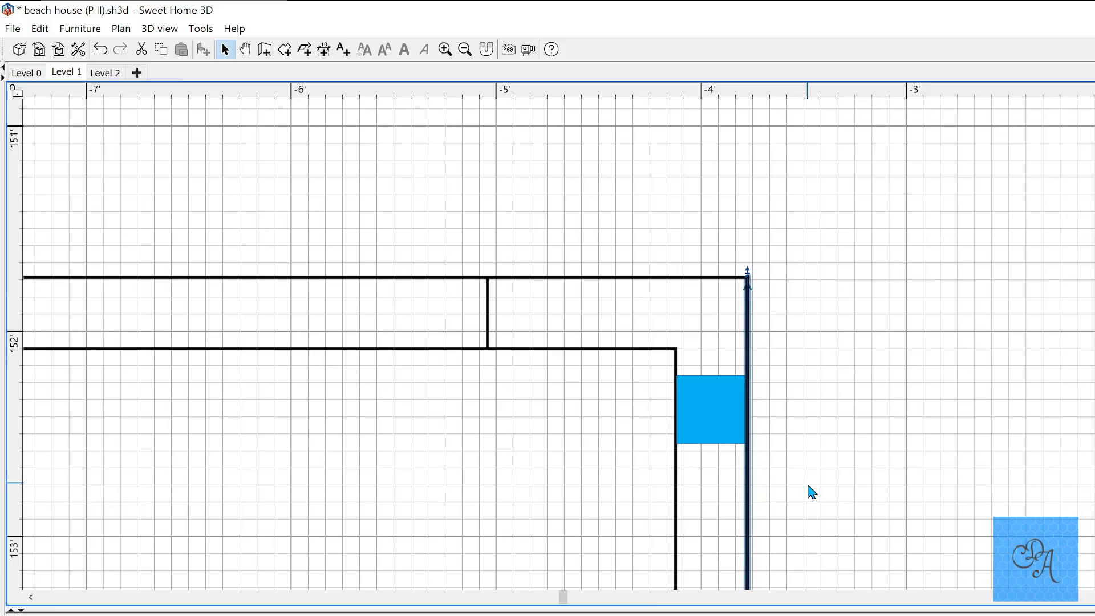
{"action": "scroll", "coordinate": [698, 388], "scroll_direction": "up", "scroll_amount": 2}
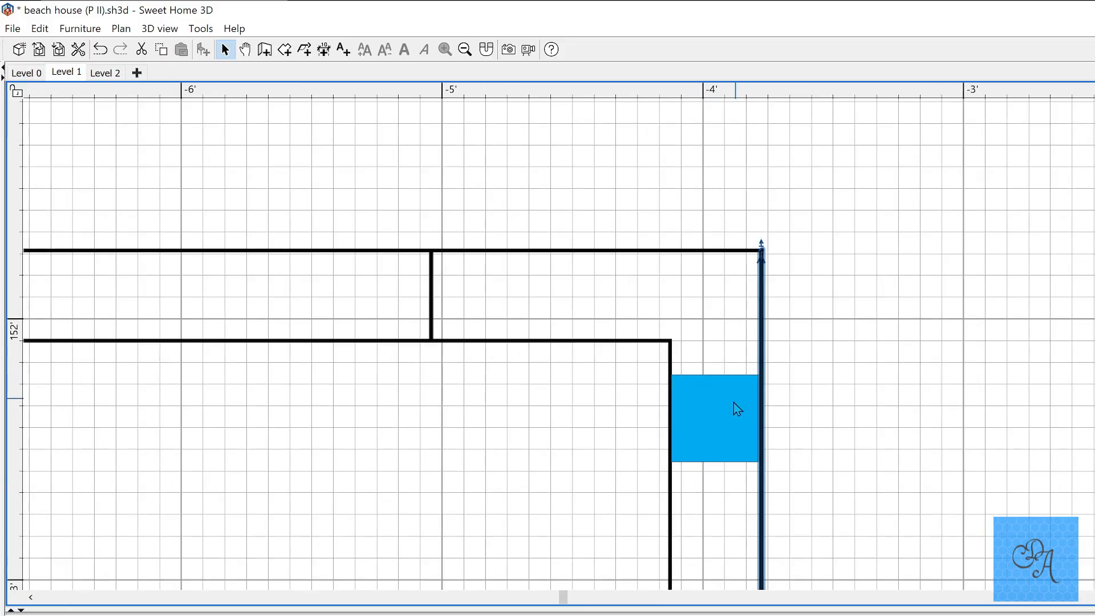
Step: Shift the outer right wall slightly left so it sits flush against the blue box, and clear the selection
{"action": "left_click", "coordinate": [720, 491]}
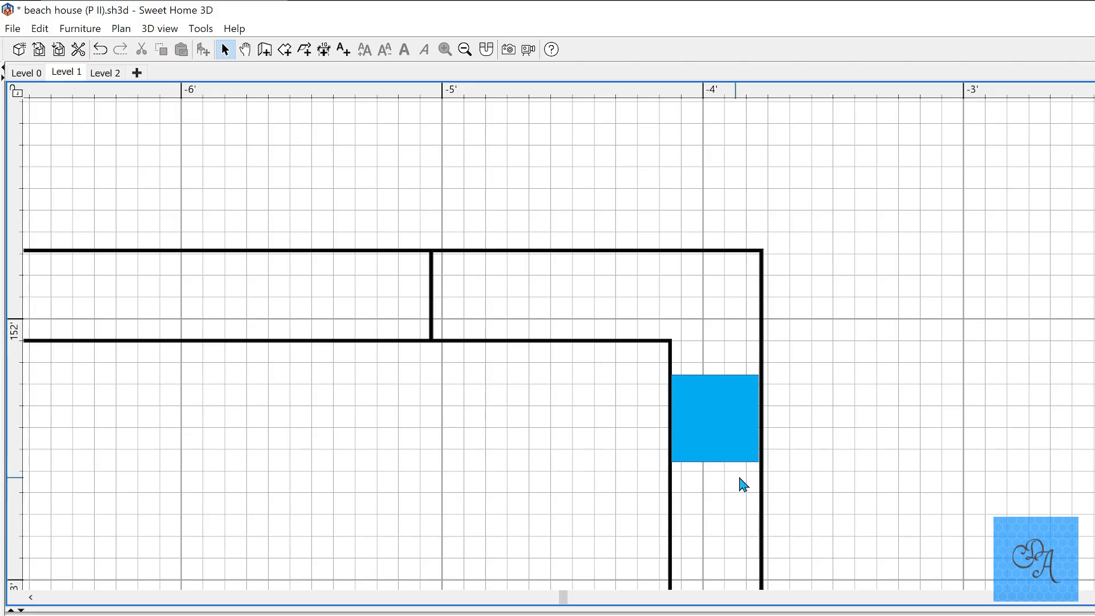
{"action": "left_click", "coordinate": [761, 477]}
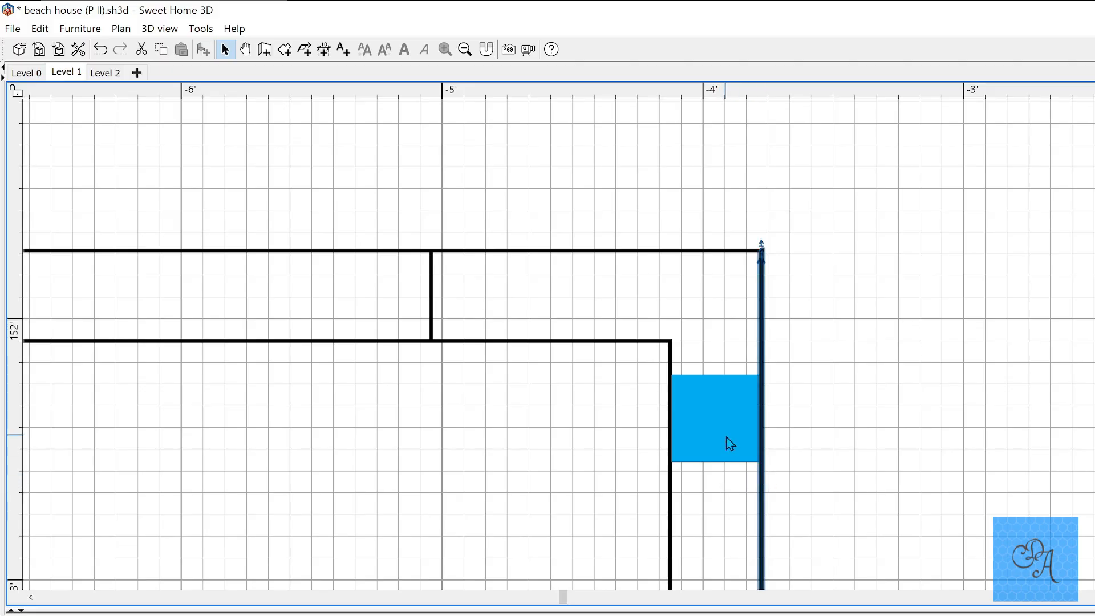
{"action": "left_click", "coordinate": [718, 482]}
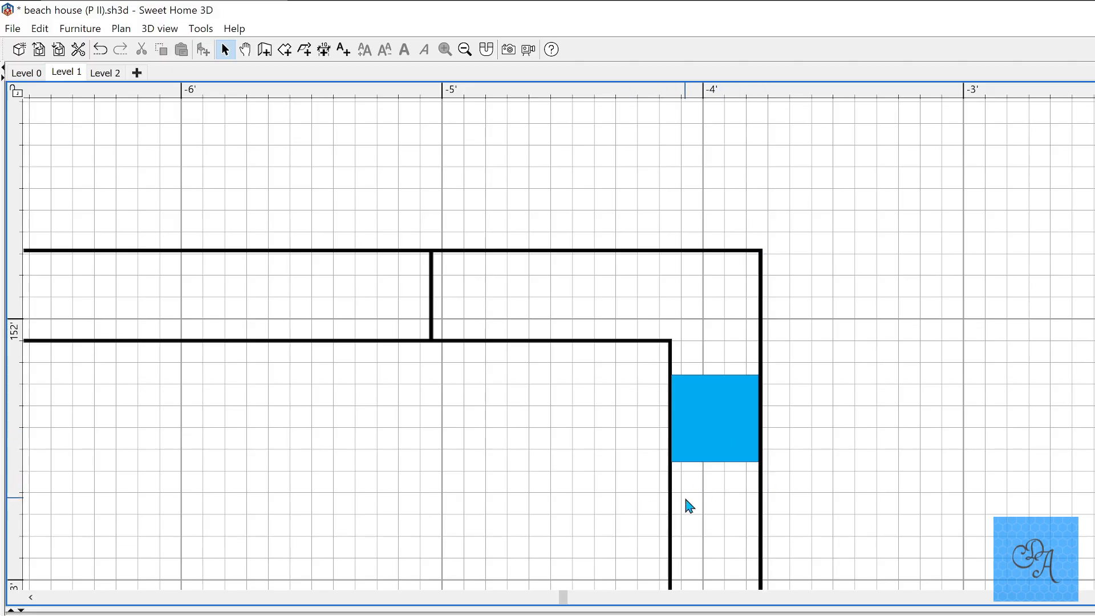
{"action": "left_click", "coordinate": [688, 505]}
Step: Measure the gap between the inner and outer right walls with a temporary polyline, and discard it
{"action": "key", "text": "ctrl+shift+p"}
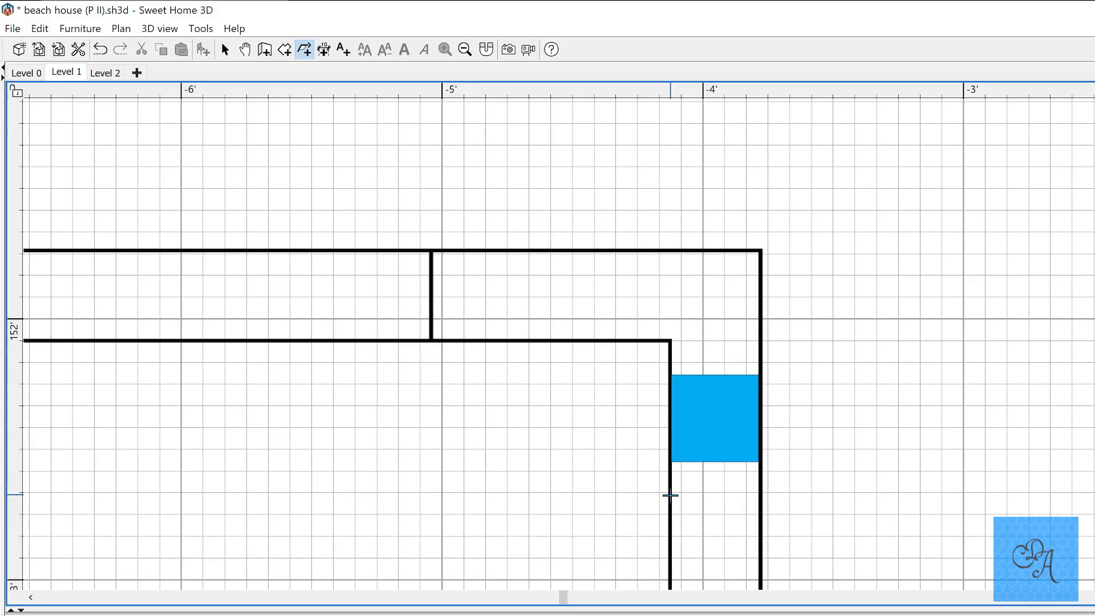
{"action": "left_click", "coordinate": [670, 495]}
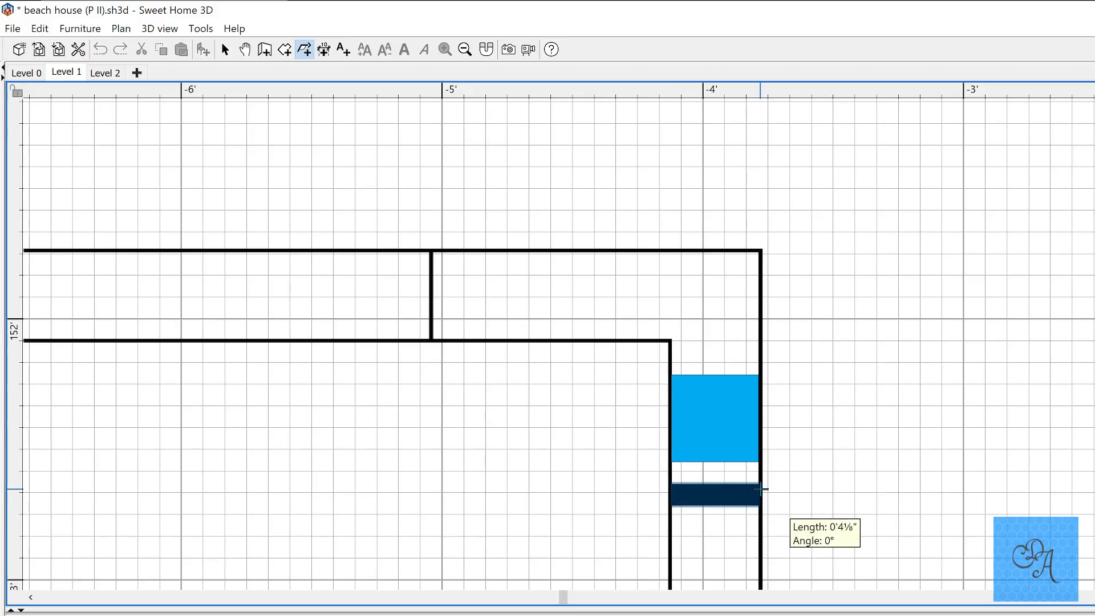
{"action": "key", "text": "ctrl+shift+j"}
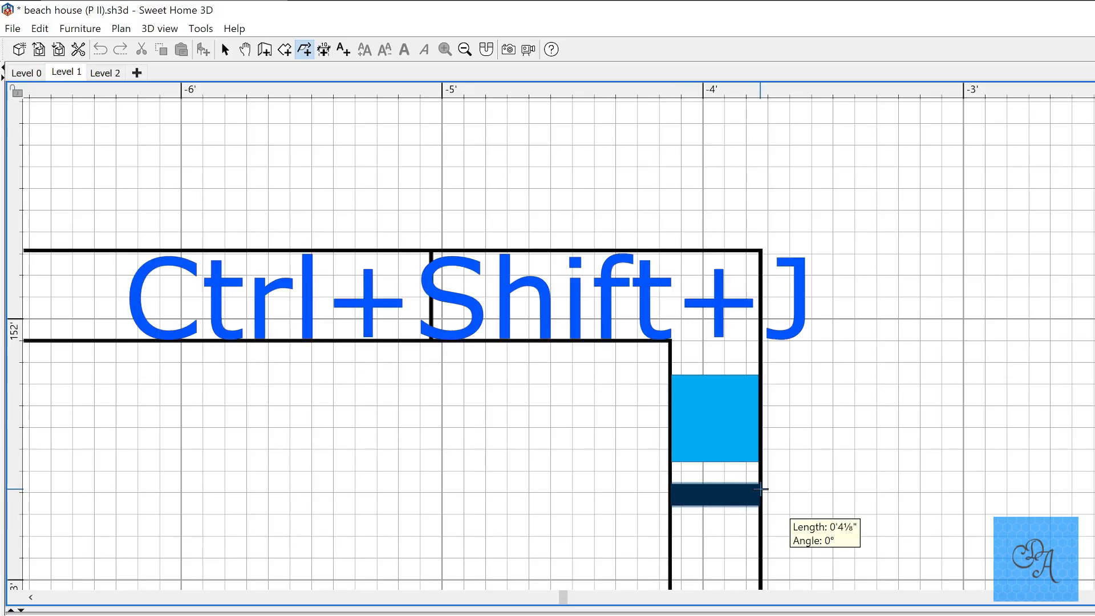
{"action": "key", "text": "Escape"}
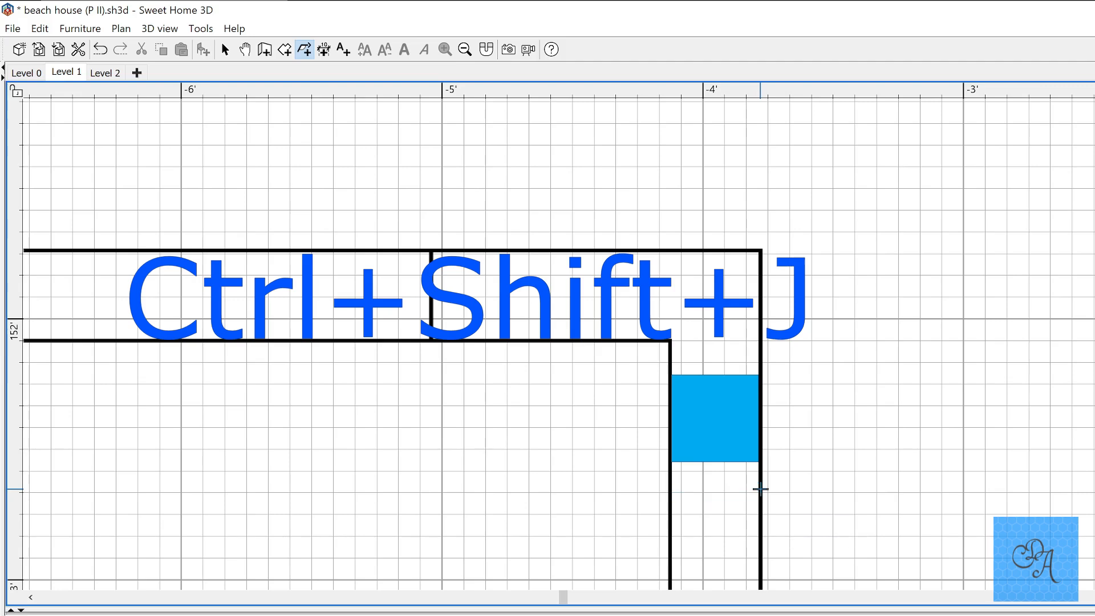
{"action": "key", "text": "Escape"}
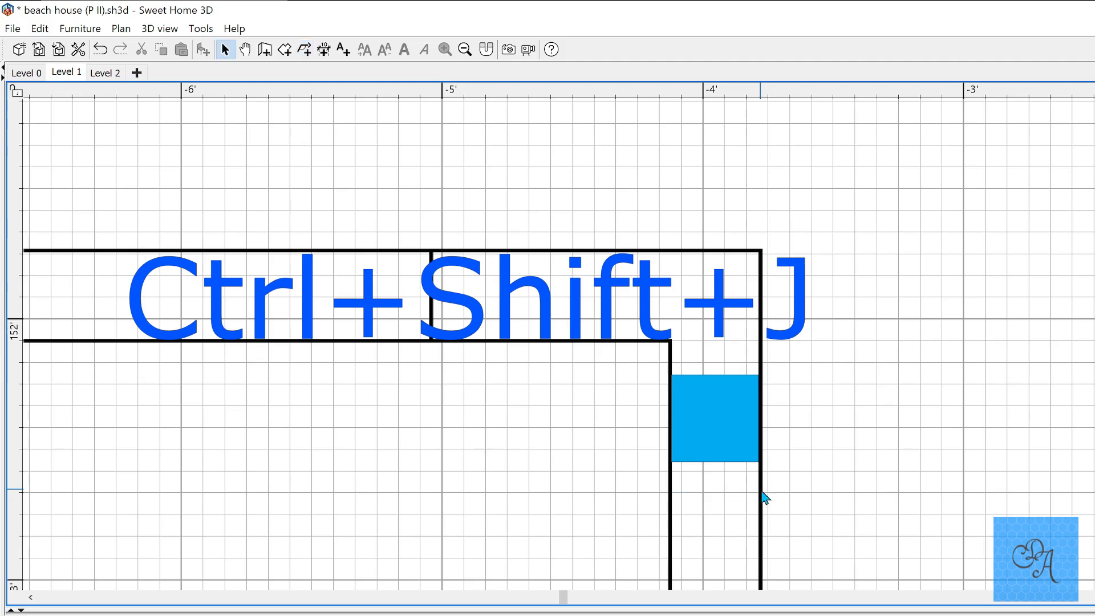
Step: Move the blue box out from between the right walls to above the frame's top wall, and inspect the frame's bottom edge
{"action": "scroll", "coordinate": [730, 489], "scroll_direction": "down", "scroll_amount": 3, "text": "ctrl"}
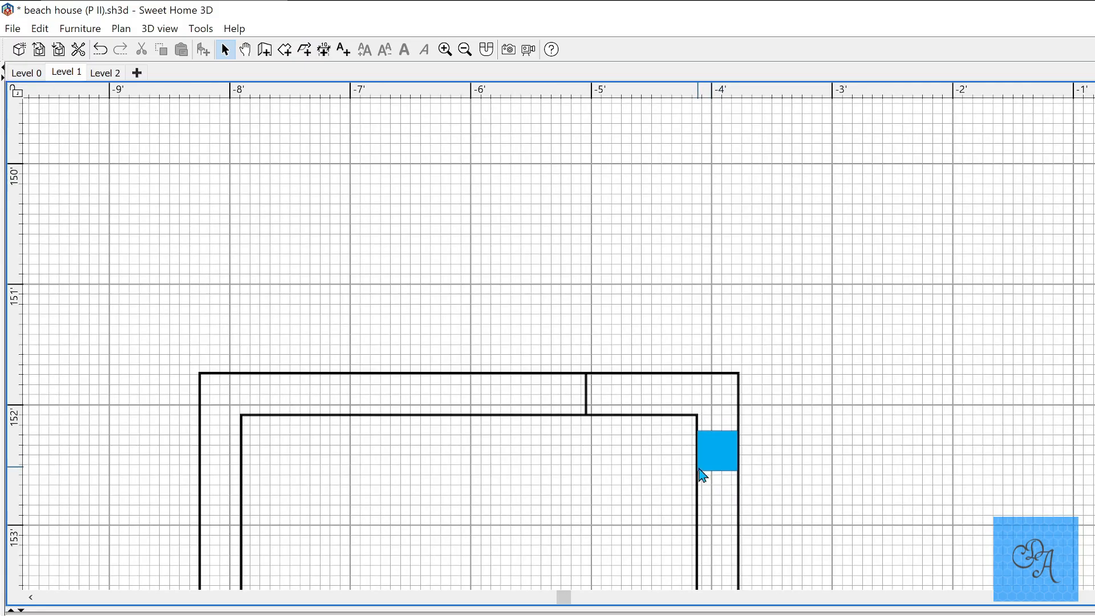
{"action": "left_click", "coordinate": [713, 458]}
{"action": "left_click_drag", "start_coordinate": [711, 454], "coordinate": [655, 340]}
{"action": "scroll", "coordinate": [647, 378], "scroll_direction": "down", "scroll_amount": 10}
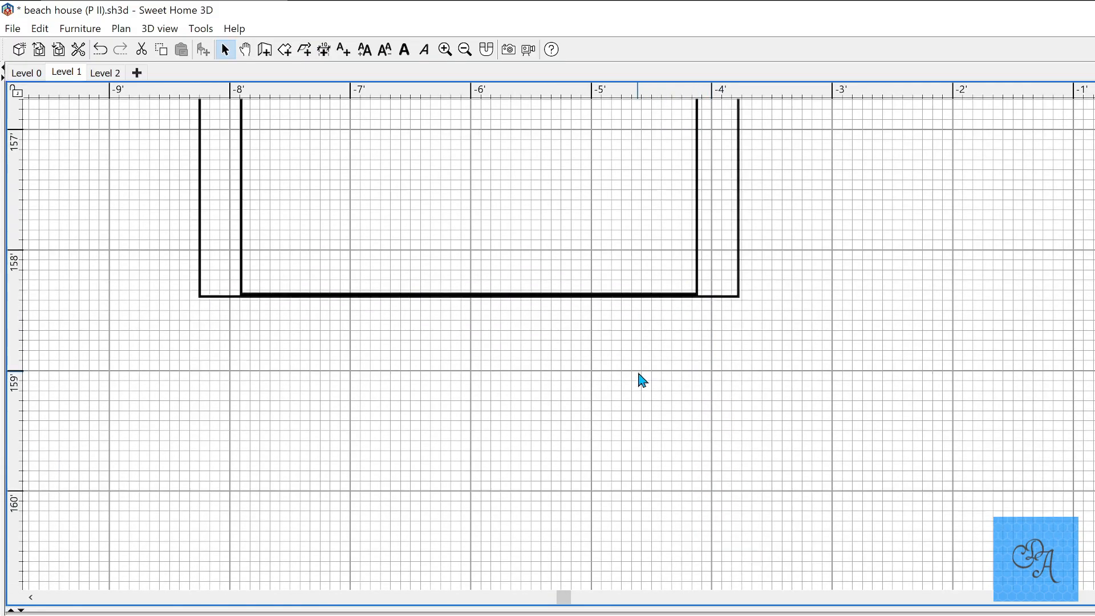
Step: Create a room filling the strip between the door frame's inner and outer walls, and clear the selection
{"action": "scroll", "coordinate": [639, 379], "scroll_direction": "up", "scroll_amount": 2}
{"action": "scroll", "coordinate": [722, 418], "scroll_direction": "up", "scroll_amount": 6}
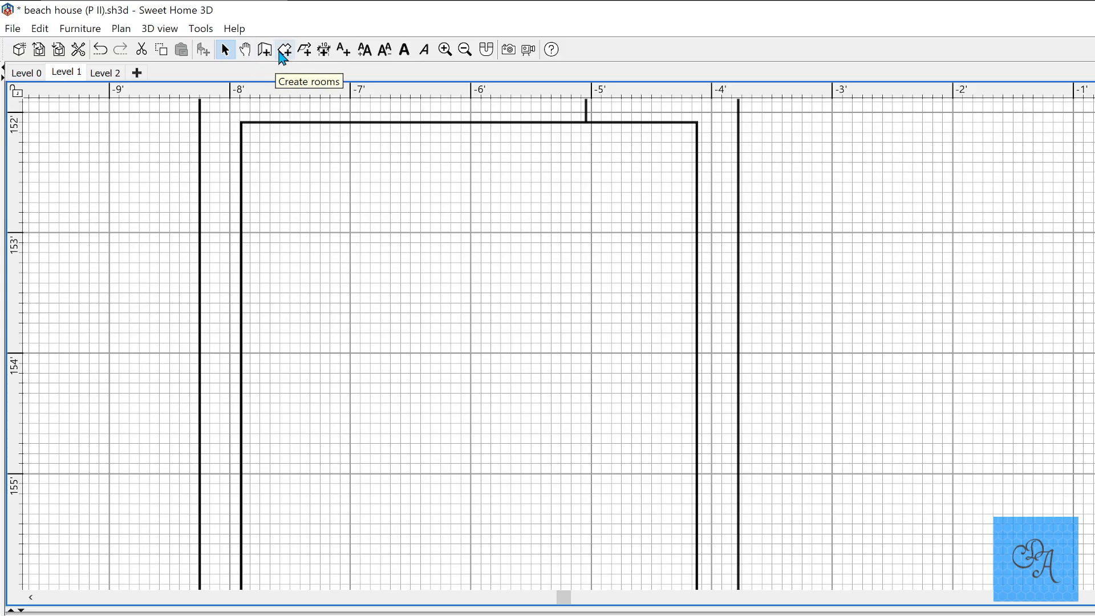
{"action": "scroll", "coordinate": [332, 305], "scroll_direction": "up", "scroll_amount": 3}
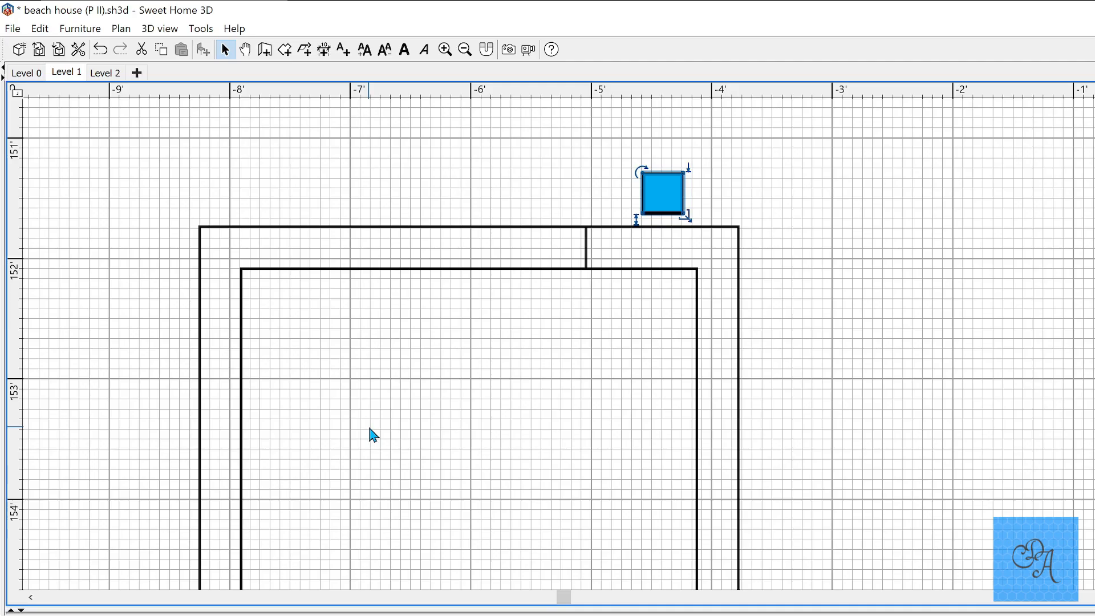
{"action": "key", "text": "ctrl+shift+r"}
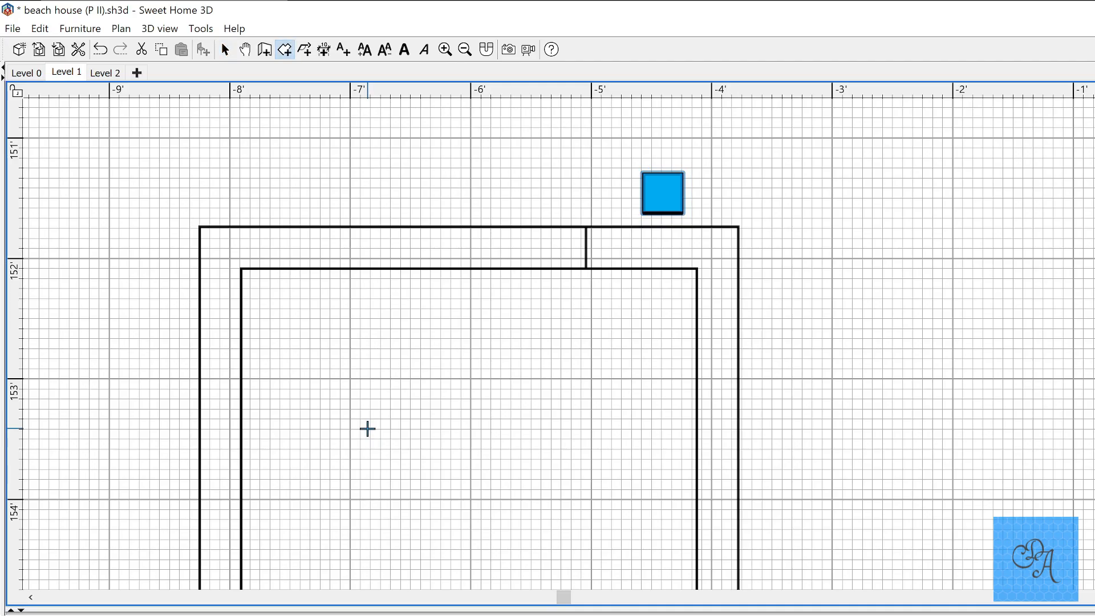
{"action": "double_click", "coordinate": [485, 255]}
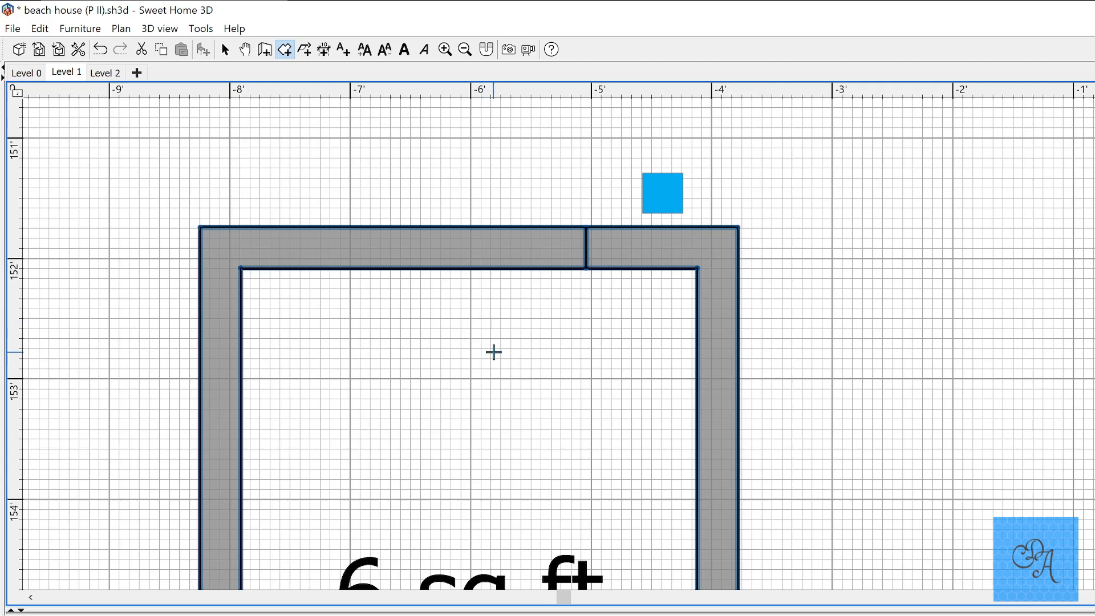
{"action": "key", "text": "Escape"}
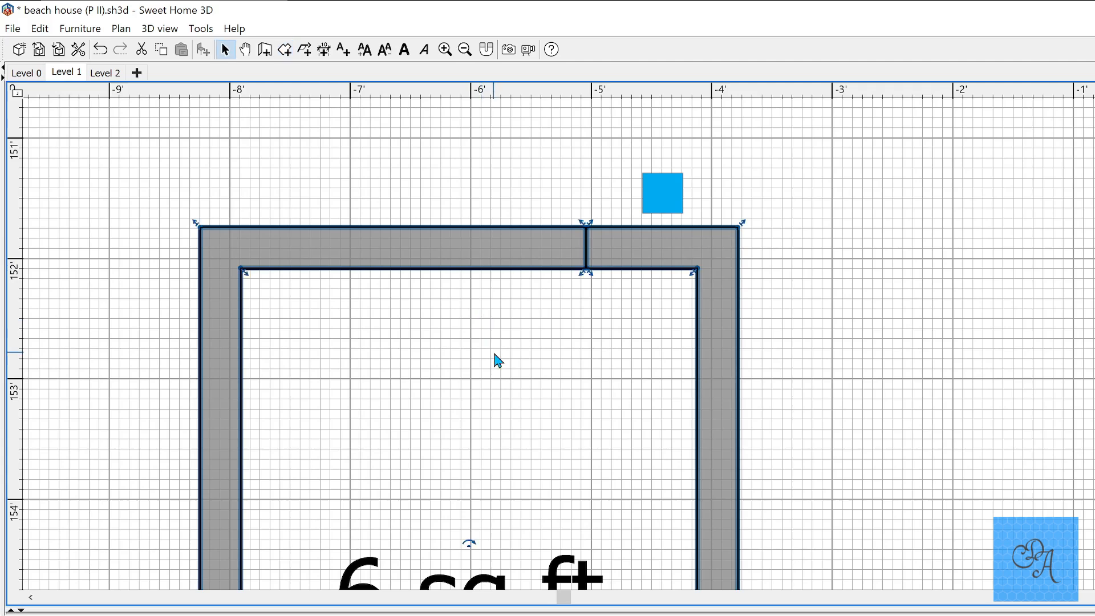
{"action": "scroll", "coordinate": [386, 369], "scroll_direction": "down", "scroll_amount": 3, "text": "ctrl"}
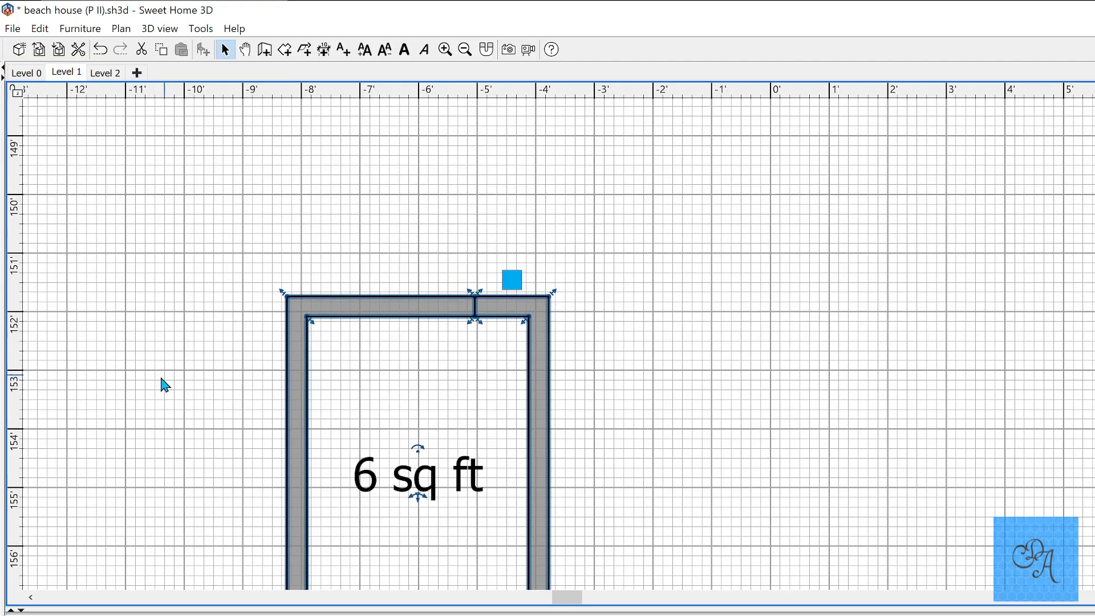
{"action": "scroll", "coordinate": [163, 388], "scroll_direction": "down", "scroll_amount": 2}
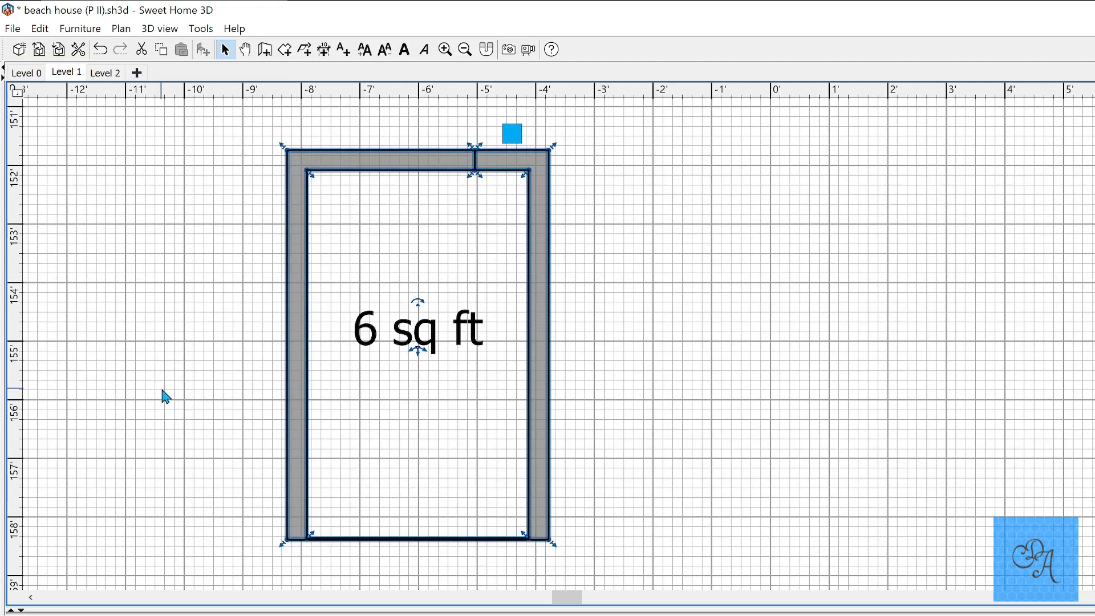
{"action": "scroll", "coordinate": [470, 145], "scroll_direction": "up", "scroll_amount": 3, "text": "ctrl"}
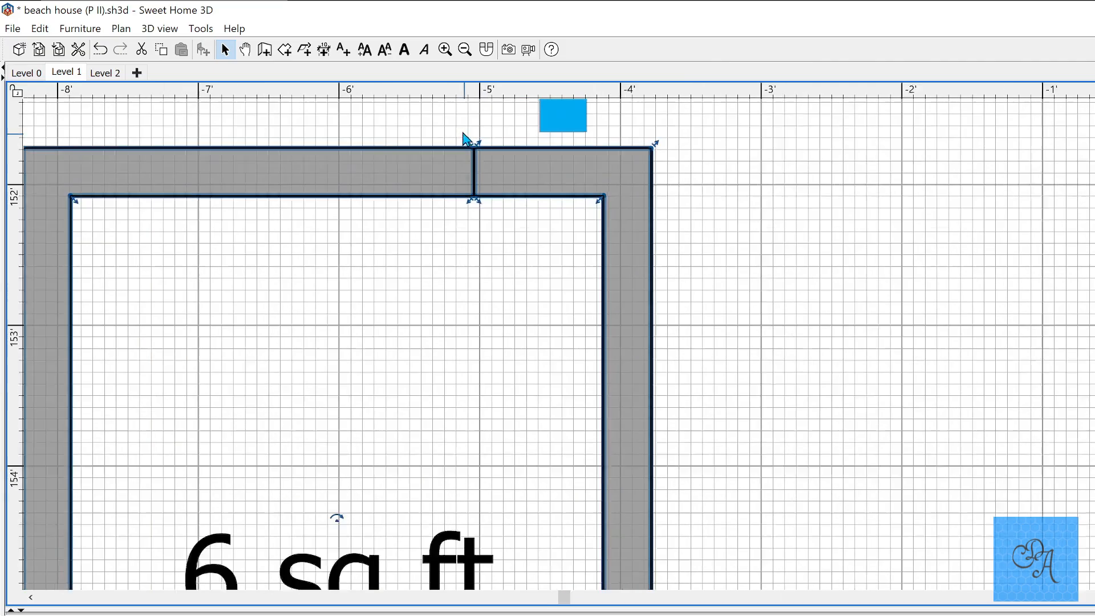
{"action": "key", "text": "Escape"}
Step: Turn off the frame room's ceiling and apply the pale grey-green recent texture to its floor at 50% scale
{"action": "scroll", "coordinate": [402, 211], "scroll_direction": "up", "scroll_amount": 1, "text": "ctrl"}
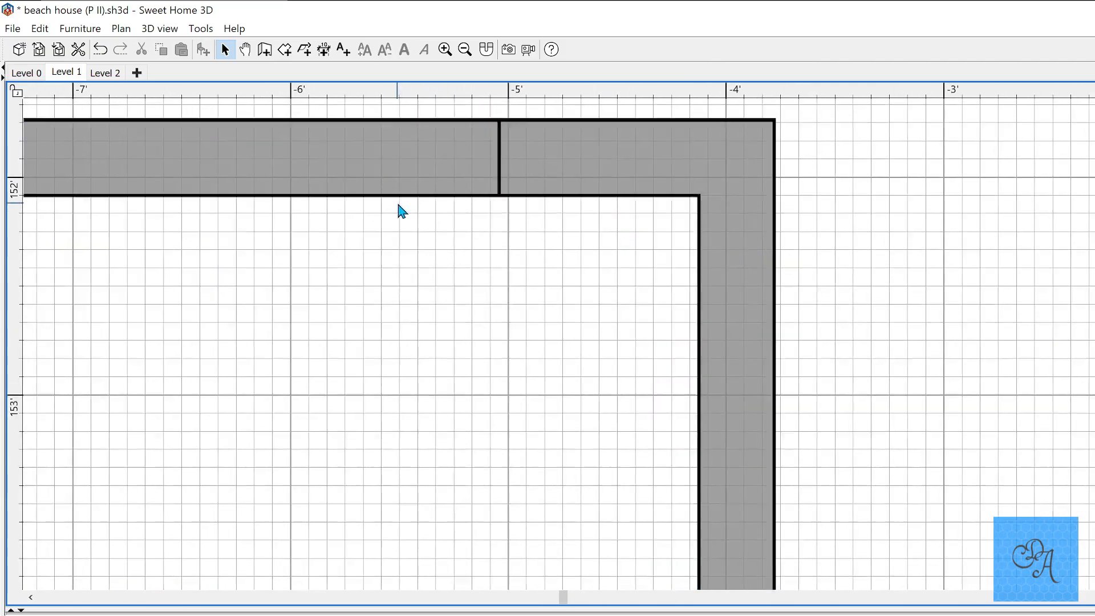
{"action": "scroll", "coordinate": [399, 188], "scroll_direction": "up", "scroll_amount": 1, "text": "ctrl"}
{"action": "double_click", "coordinate": [396, 160]}
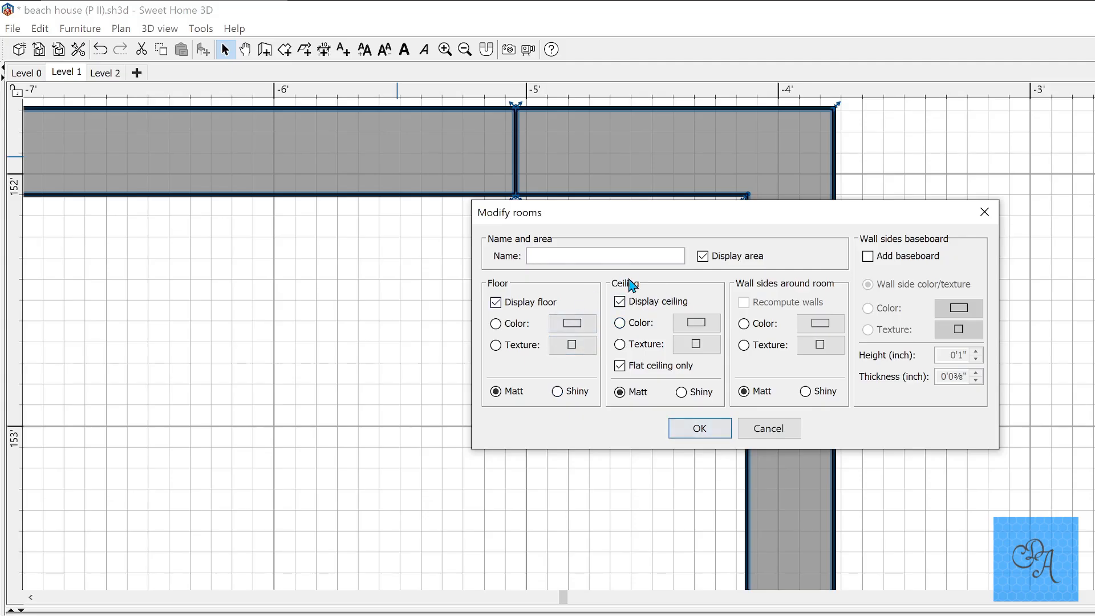
{"action": "left_click", "coordinate": [621, 304]}
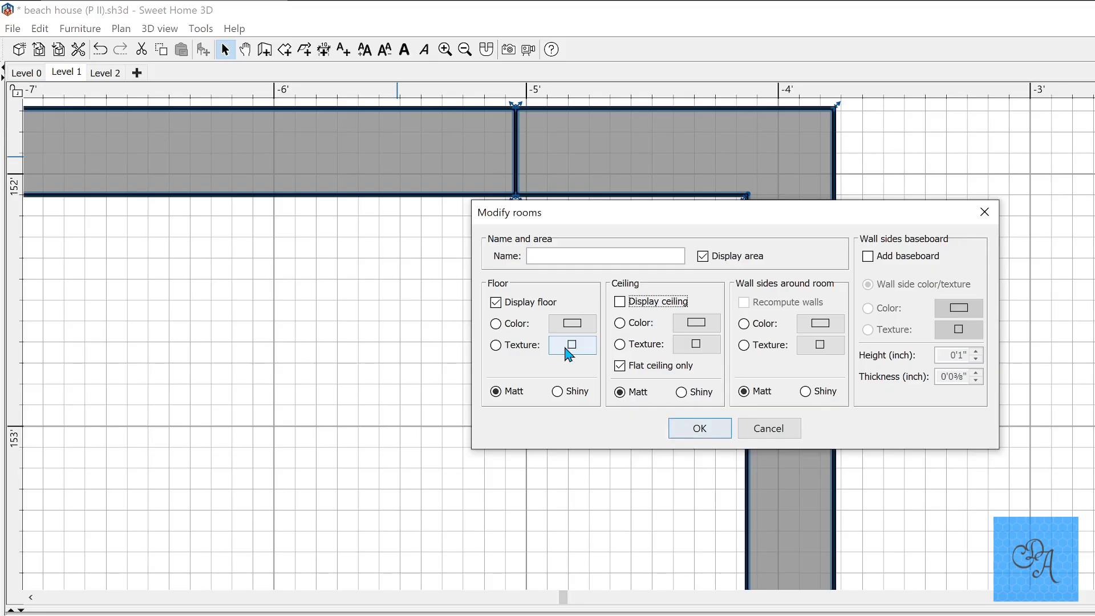
{"action": "left_click", "coordinate": [570, 348]}
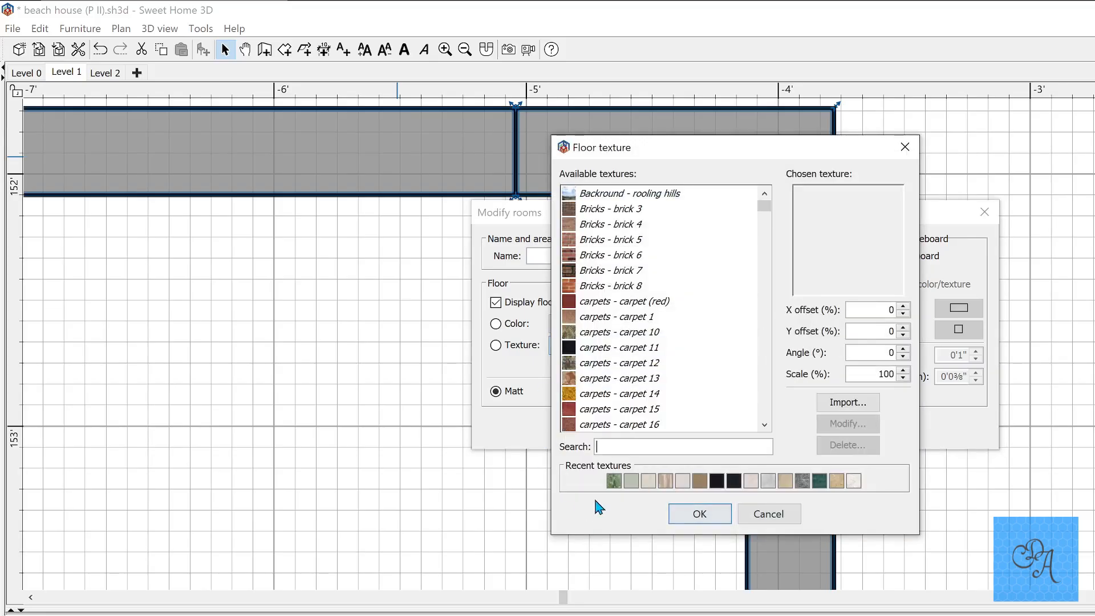
{"action": "left_click", "coordinate": [630, 486]}
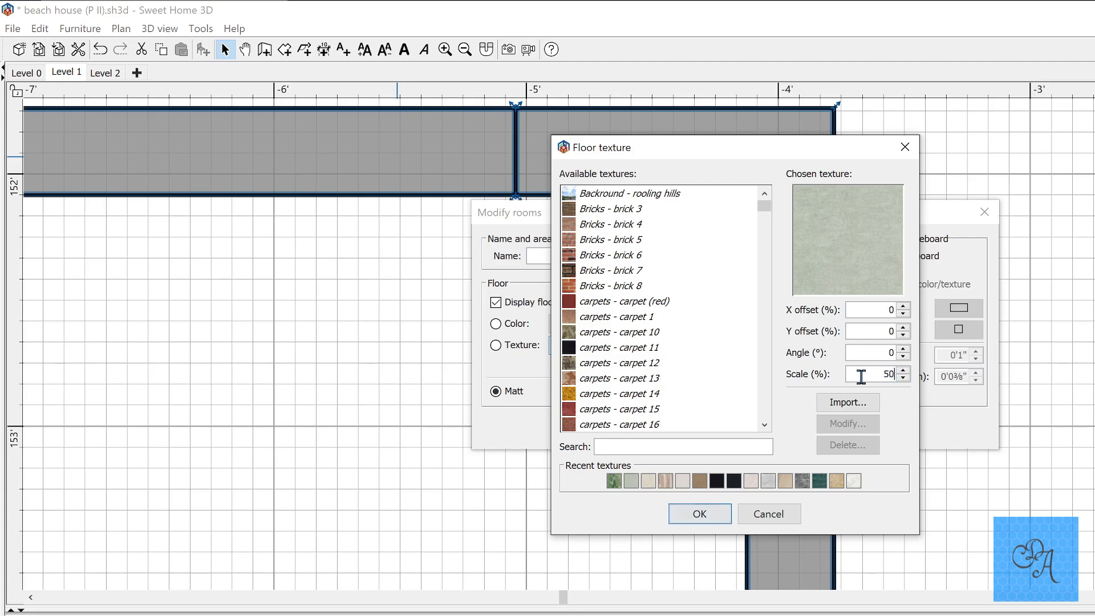
{"action": "key", "text": "Return"}
{"action": "key", "text": "Return"}
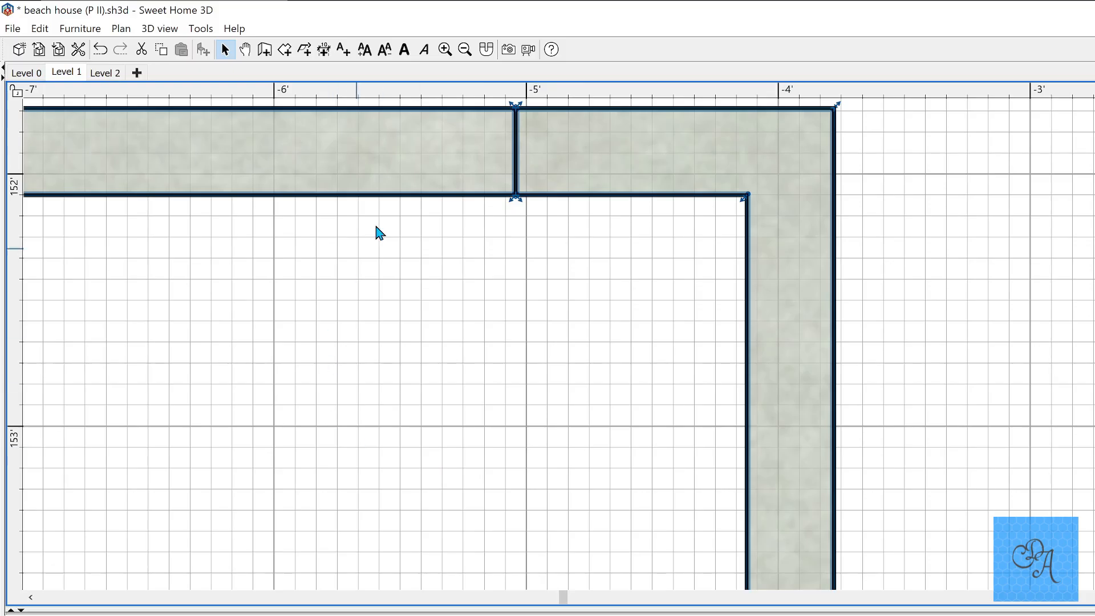
Step: Review the frame room's floor and ceiling settings without changing them
{"action": "double_click", "coordinate": [479, 169]}
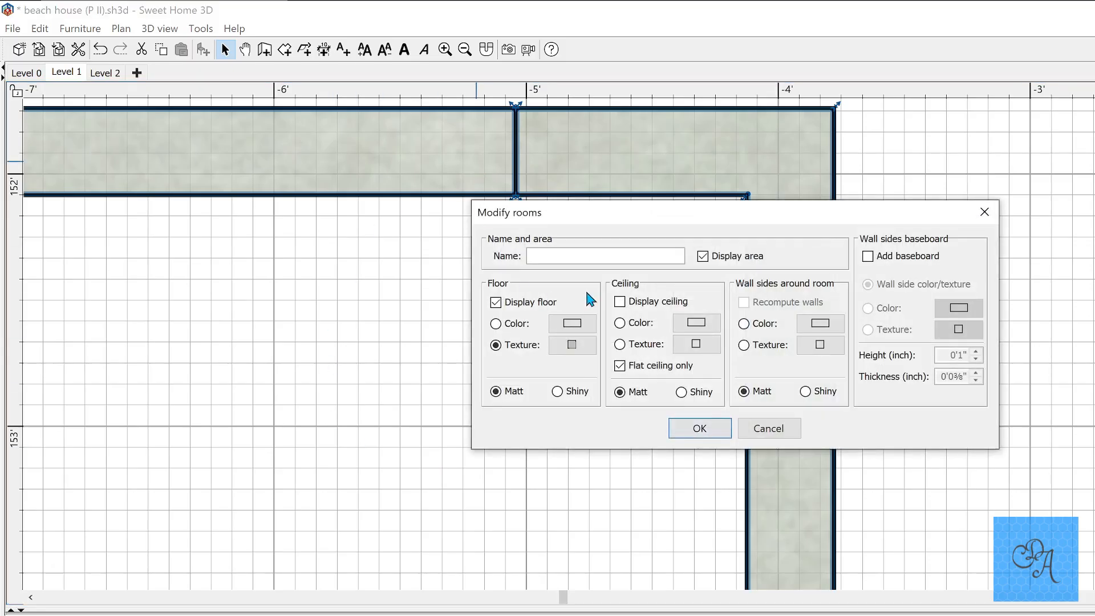
{"action": "key", "text": "ctrl"}
{"action": "left_click", "coordinate": [683, 436]}
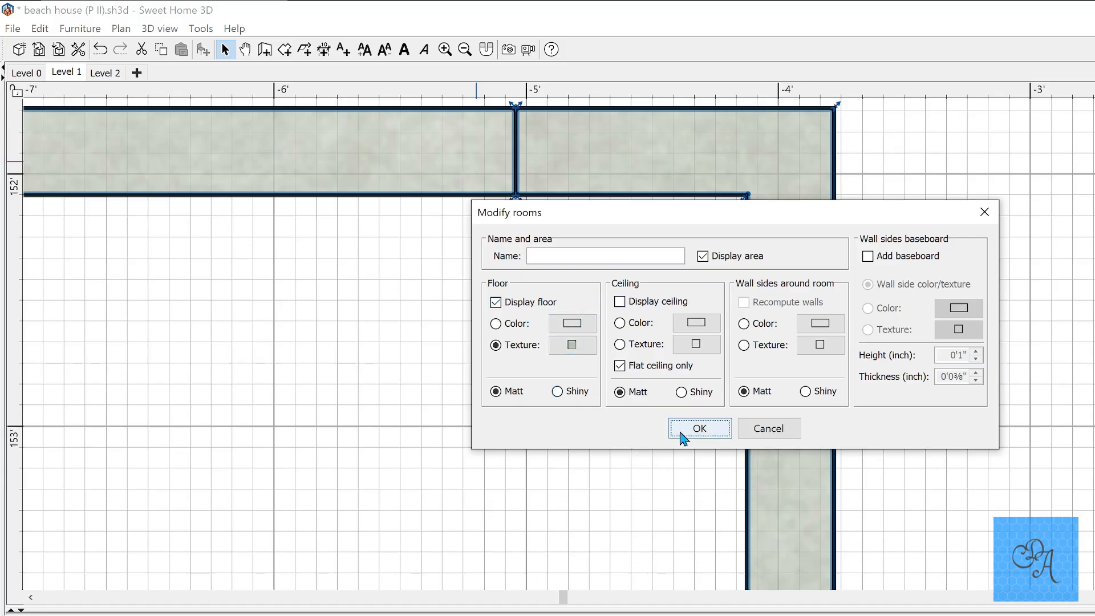
Step: Delete the short connecting wall that crosses the frame's top strip between the inner and outer walls
{"action": "scroll", "coordinate": [306, 223], "scroll_direction": "up", "scroll_amount": 1}
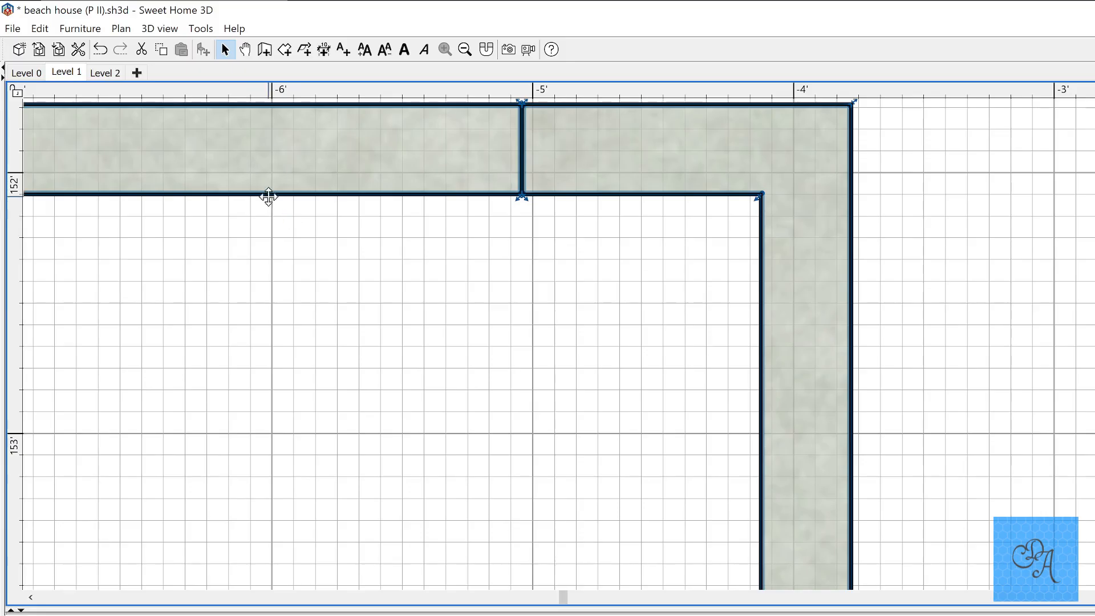
{"action": "scroll", "coordinate": [263, 200], "scroll_direction": "up", "scroll_amount": 3}
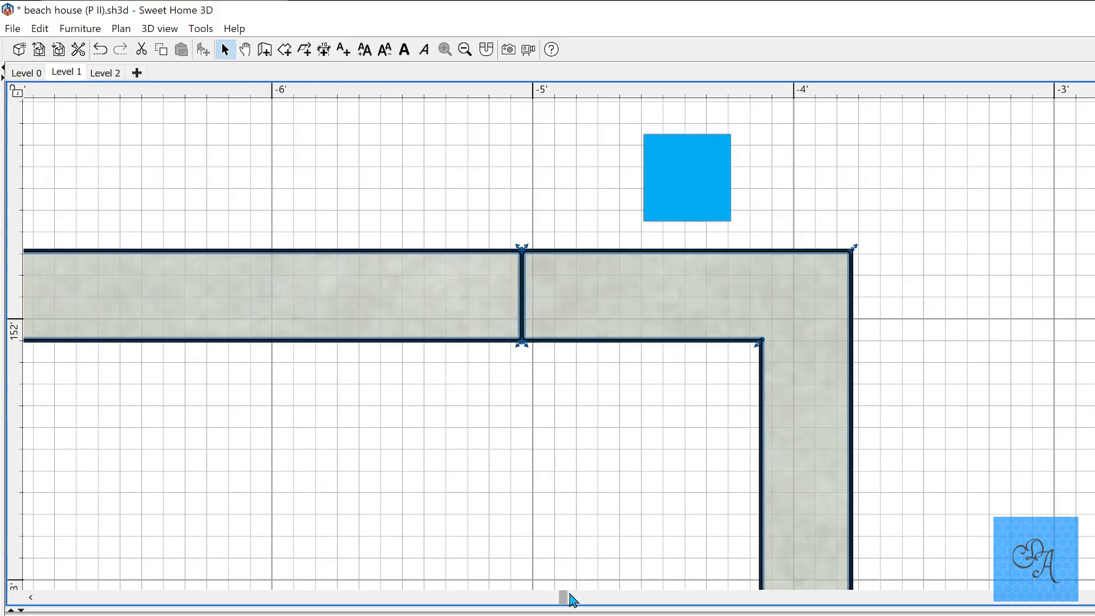
{"action": "left_click_drag", "start_coordinate": [561, 595], "coordinate": [557, 596]}
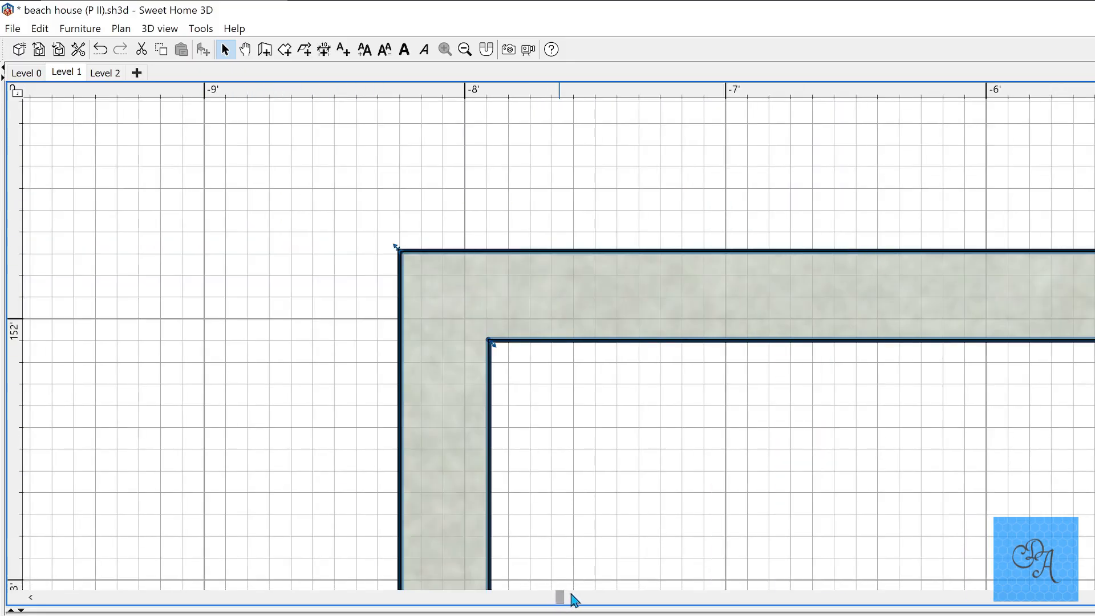
{"action": "left_click_drag", "start_coordinate": [563, 597], "coordinate": [563, 596]}
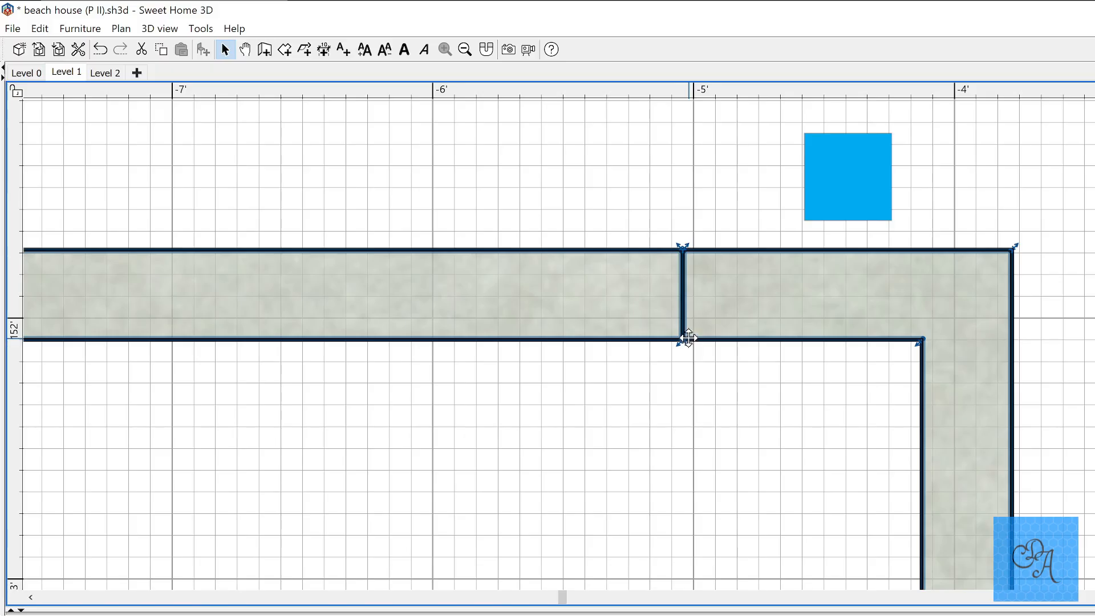
{"action": "left_click", "coordinate": [679, 393]}
{"action": "left_click", "coordinate": [683, 315]}
{"action": "left_click", "coordinate": [687, 323]}
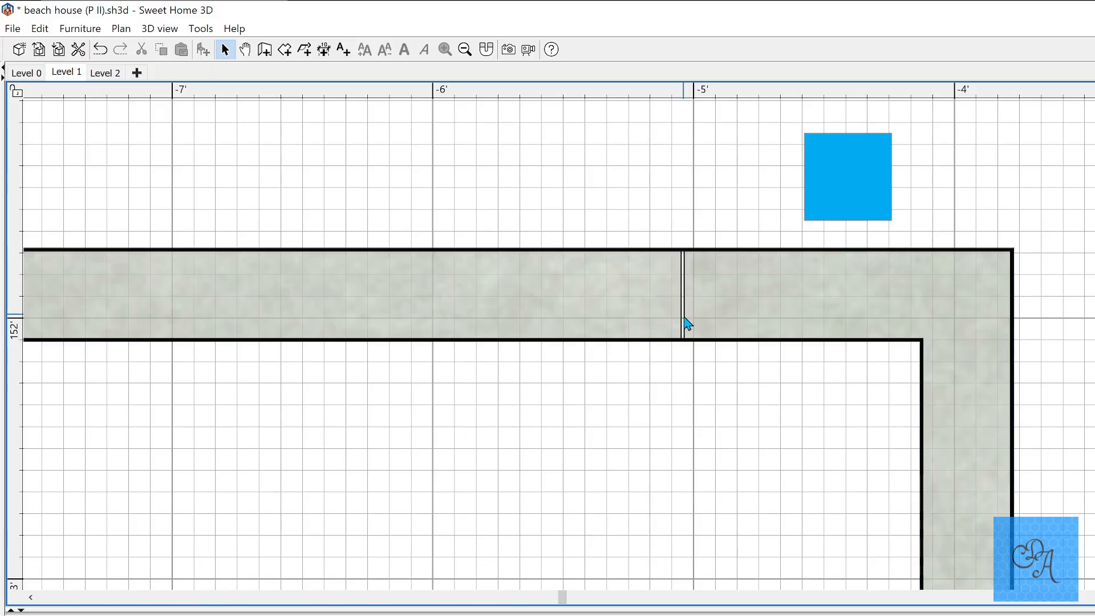
Step: Close the slit in the frame room's top strip by moving its left corner points onto the right ones
{"action": "left_click", "coordinate": [686, 325]}
{"action": "left_click", "coordinate": [654, 306]}
{"action": "left_click", "coordinate": [716, 313]}
{"action": "left_click", "coordinate": [645, 305]}
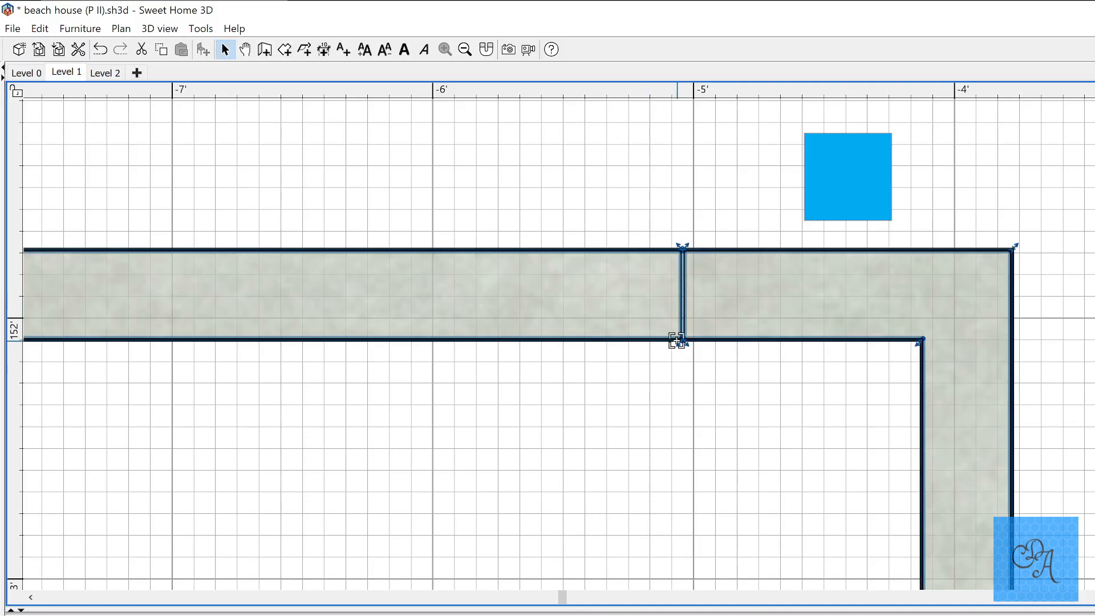
{"action": "left_click_drag", "start_coordinate": [676, 340], "coordinate": [677, 340]}
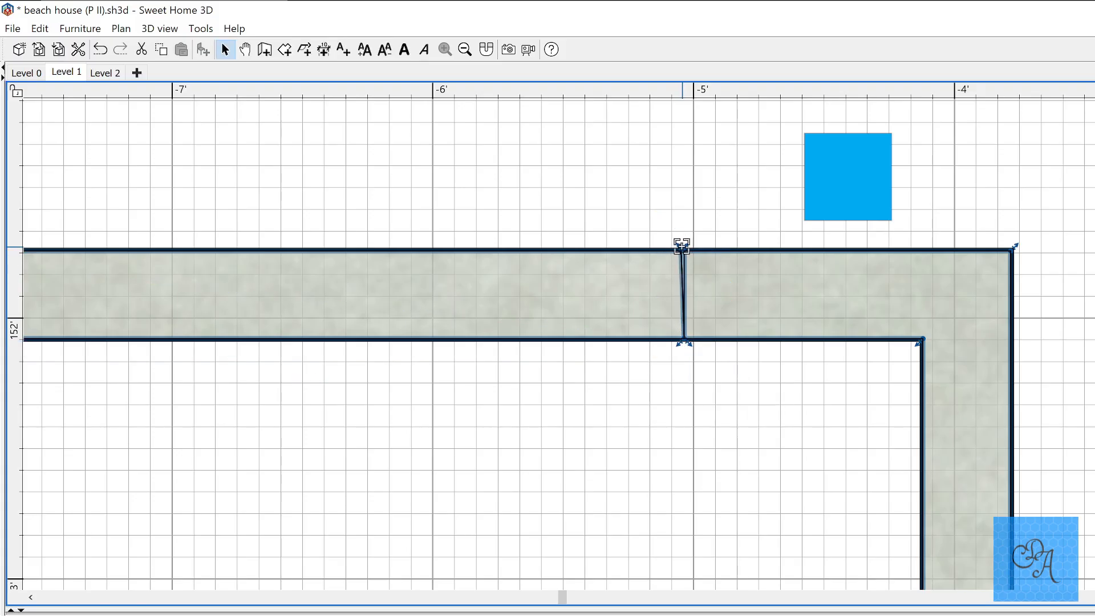
{"action": "left_click_drag", "start_coordinate": [679, 246], "coordinate": [679, 249]}
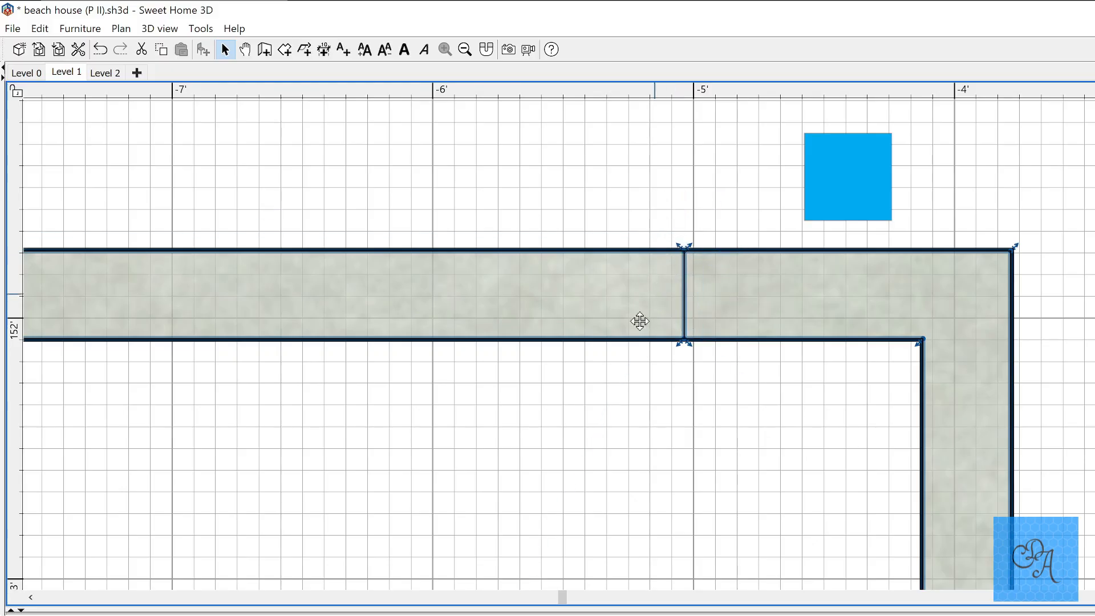
{"action": "left_click", "coordinate": [561, 436]}
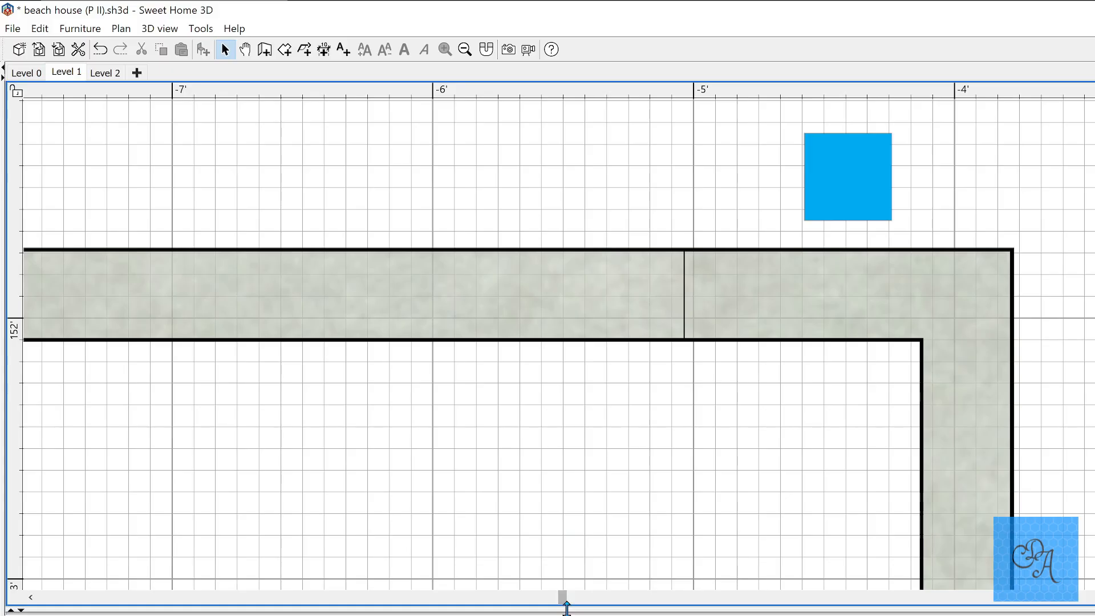
Step: Inspect the frame's top strip in an enlarged 3D view, and bring the plan back alongside it
{"action": "left_click_drag", "start_coordinate": [569, 592], "coordinate": [635, 8]}
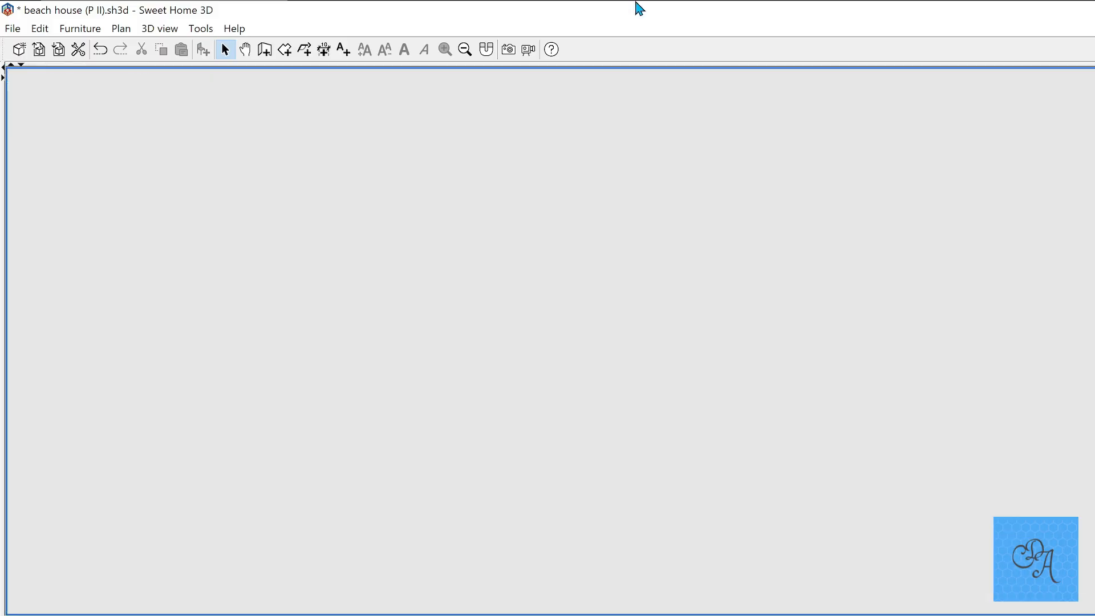
{"action": "left_click_drag", "start_coordinate": [629, 426], "coordinate": [627, 615]}
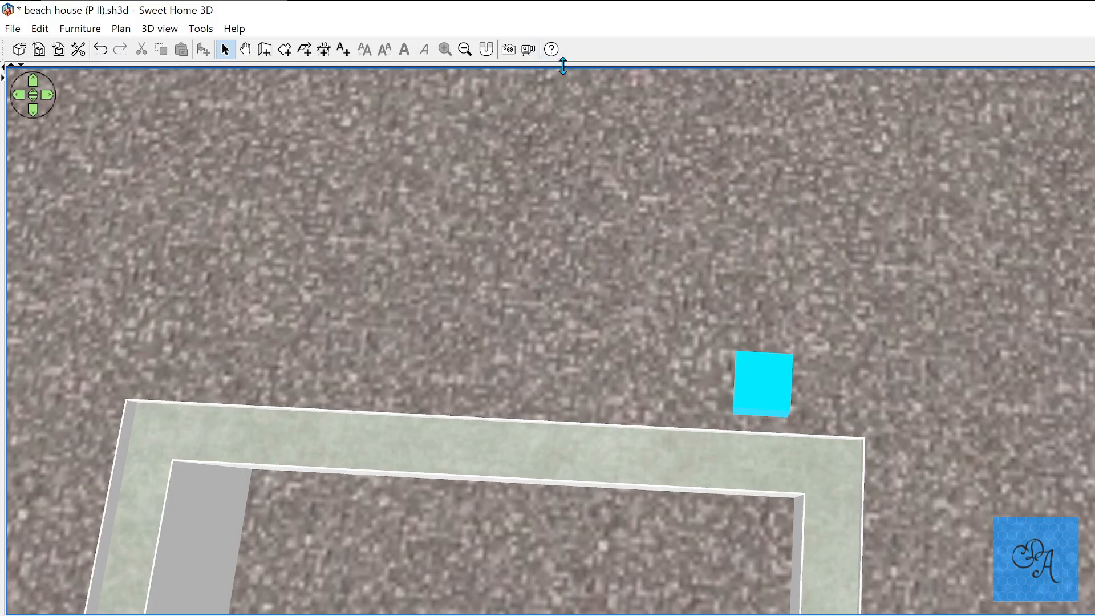
{"action": "left_click_drag", "start_coordinate": [563, 64], "coordinate": [547, 359]}
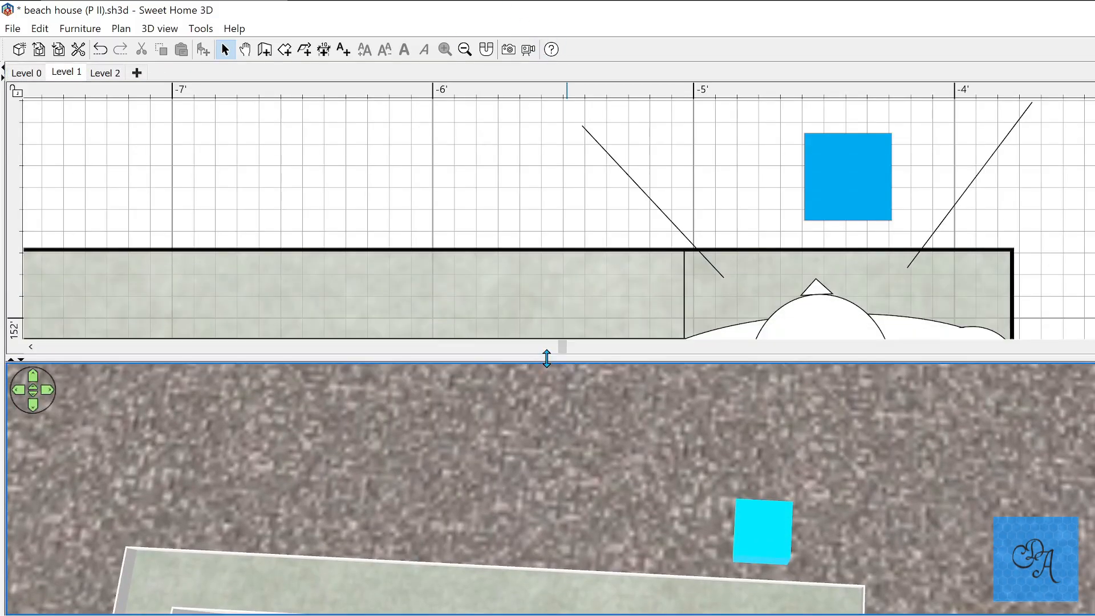
Step: Move the blue box directly above the frame room's seam and rotate it about 45° so a corner points at the seam
{"action": "left_click_drag", "start_coordinate": [877, 181], "coordinate": [740, 168]}
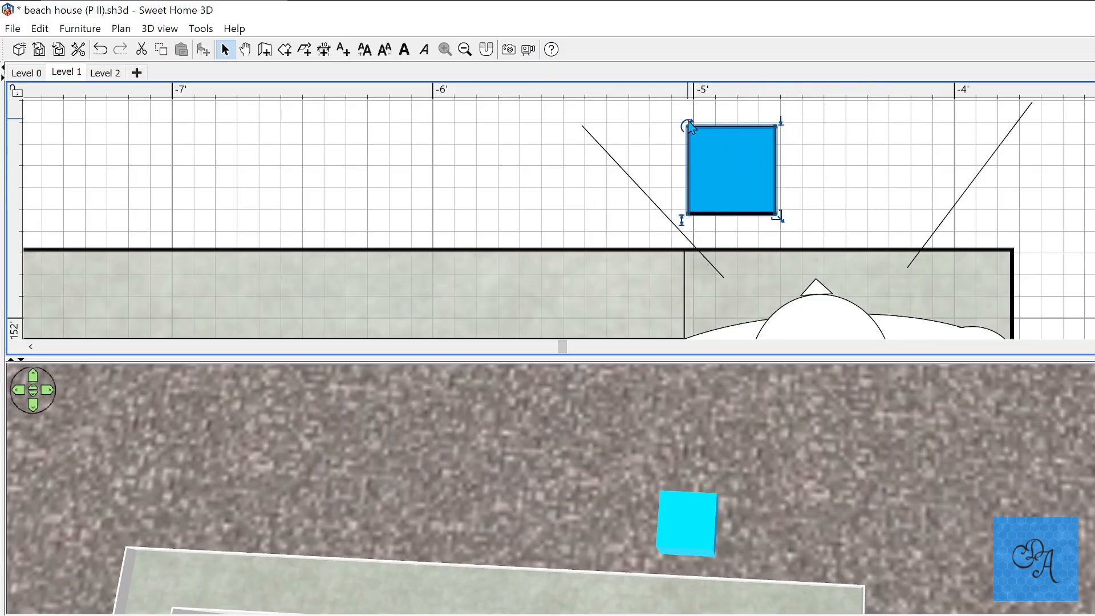
{"action": "left_click_drag", "start_coordinate": [686, 130], "coordinate": [669, 188]}
{"action": "left_click", "coordinate": [501, 195]}
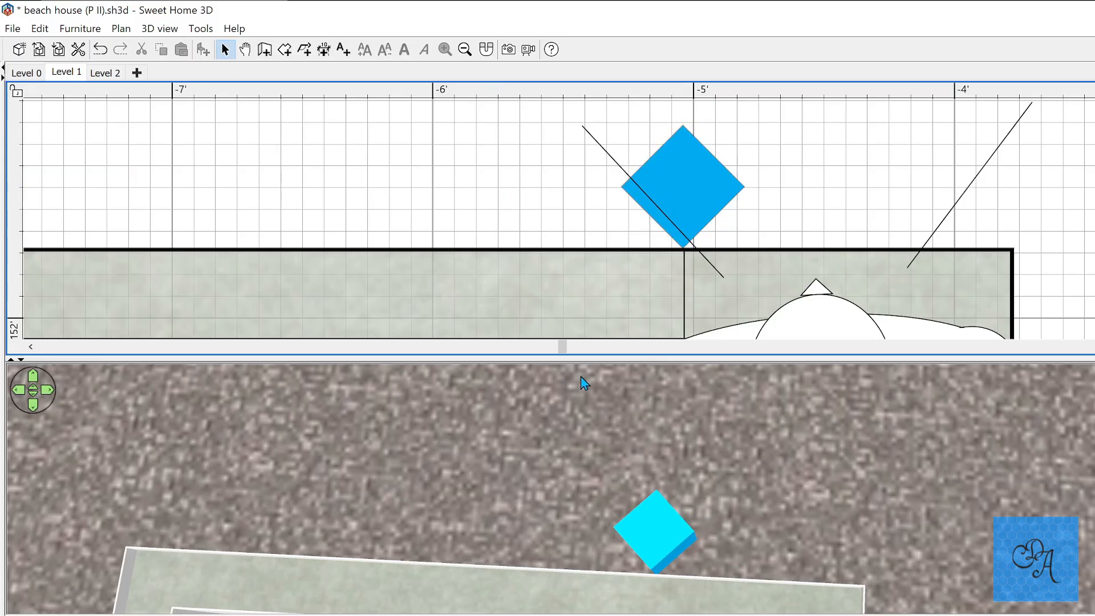
Step: Examine the frame's top strip in 3D where the blue box points to check whether the seam shows, and restore the plan view
{"action": "left_click_drag", "start_coordinate": [580, 361], "coordinate": [634, 44]}
{"action": "left_click_drag", "start_coordinate": [629, 405], "coordinate": [621, 420]}
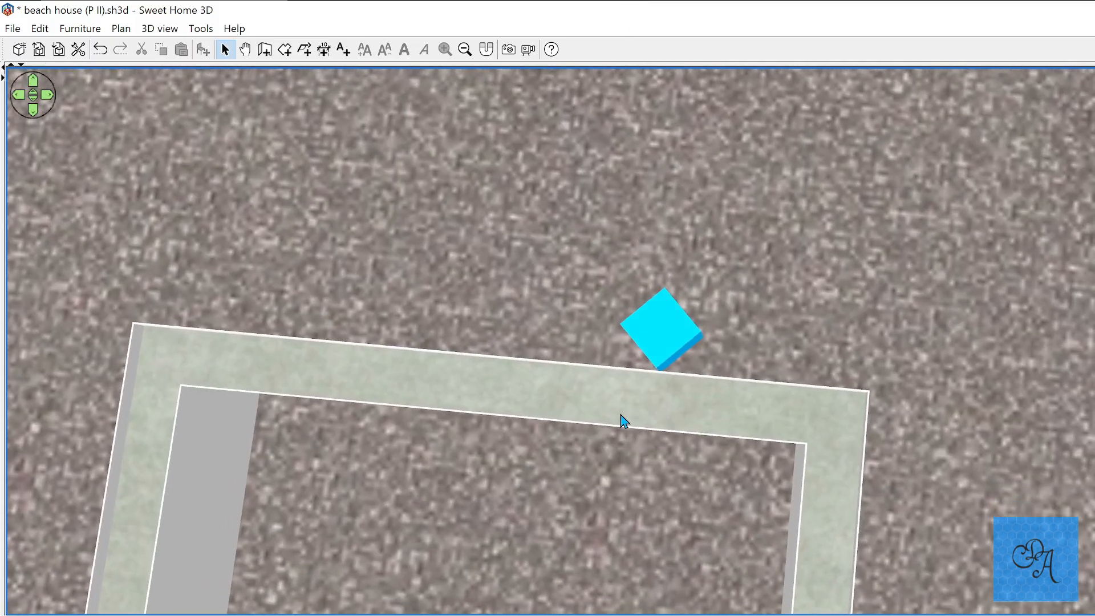
{"action": "double_click", "coordinate": [620, 421]}
{"action": "type", "text": "3"}
{"action": "key", "text": "Return"}
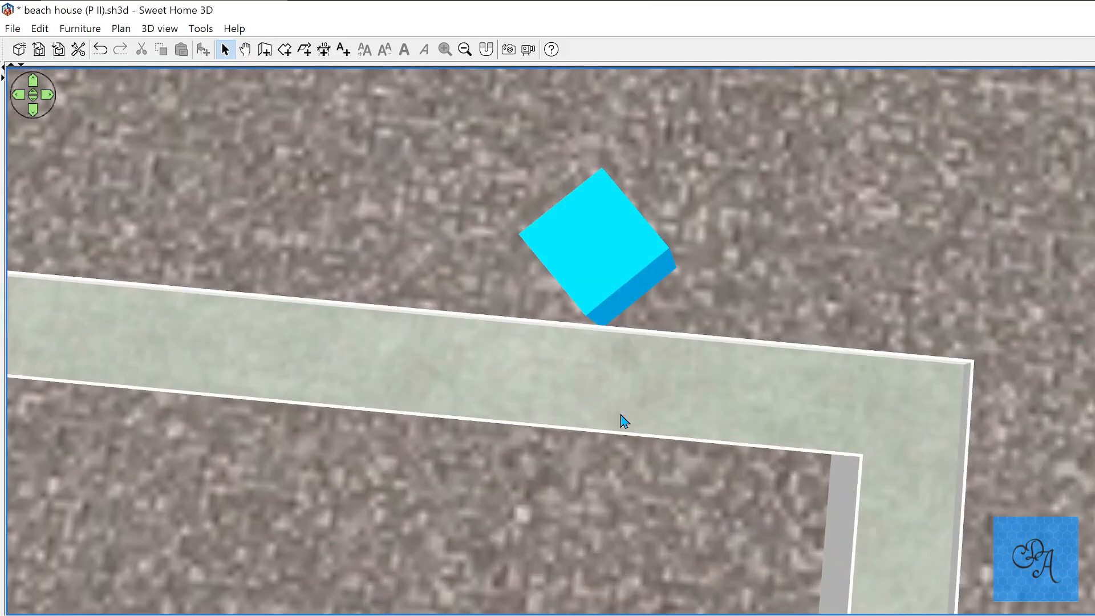
{"action": "left_click_drag", "start_coordinate": [626, 451], "coordinate": [668, 445]}
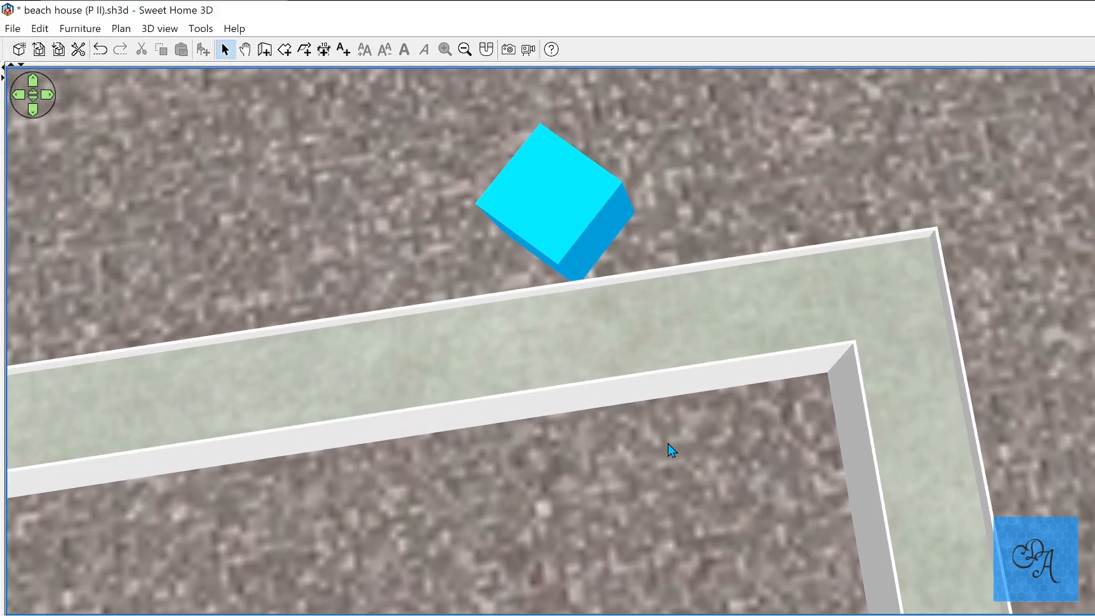
{"action": "left_click_drag", "start_coordinate": [477, 106], "coordinate": [500, 279]}
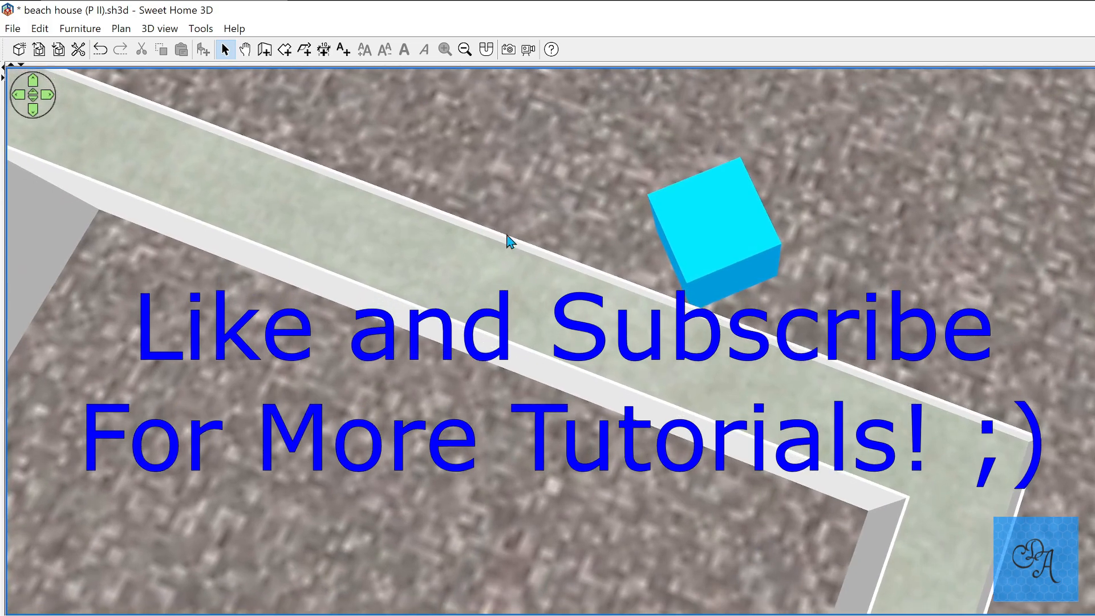
{"action": "left_click_drag", "start_coordinate": [631, 63], "coordinate": [630, 348]}
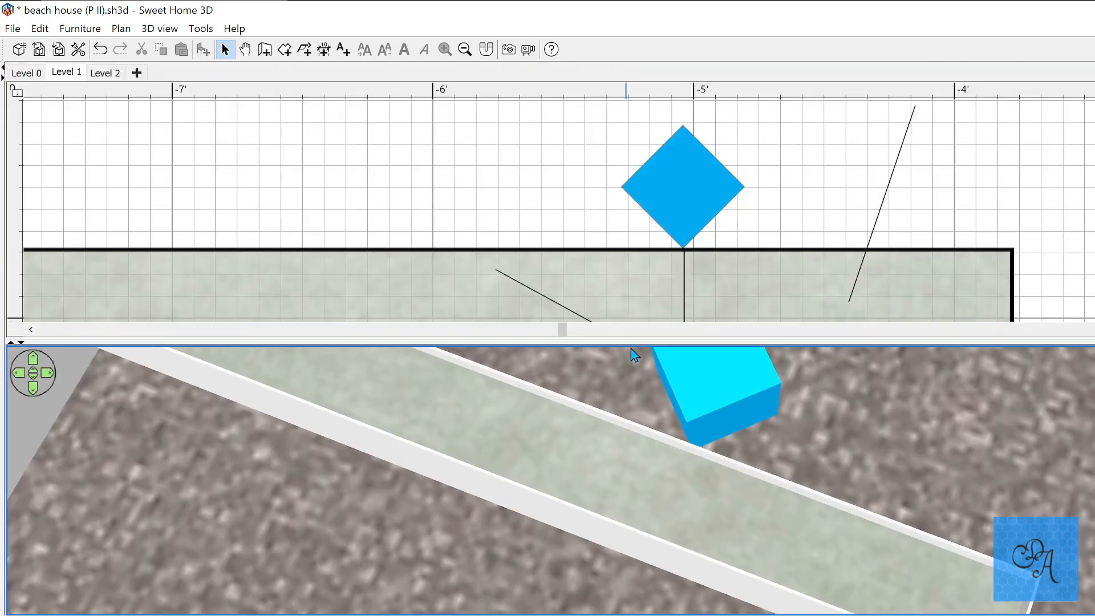
Step: Set the scale of the frame room's floor texture to 30%
{"action": "double_click", "coordinate": [608, 293]}
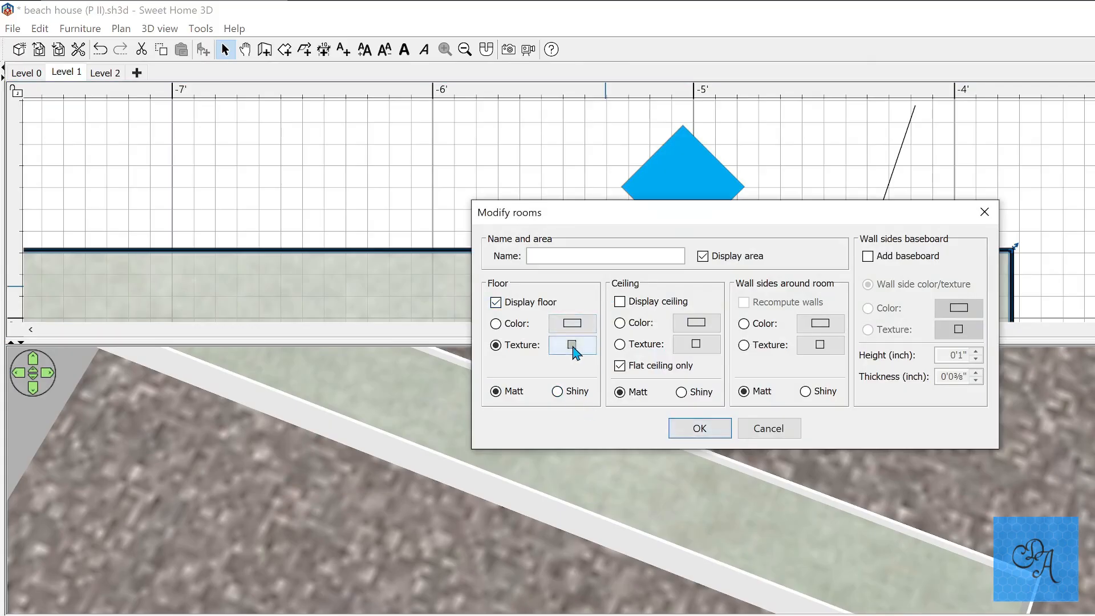
{"action": "left_click", "coordinate": [576, 345]}
{"action": "left_click", "coordinate": [861, 374]}
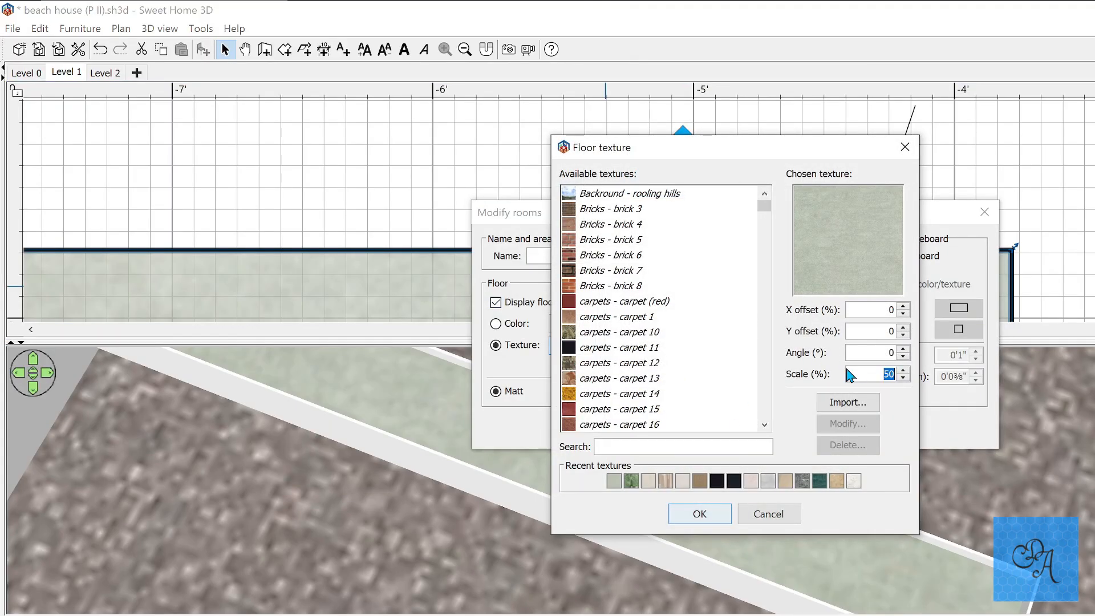
{"action": "type", "text": "30"}
{"action": "key", "text": "Return"}
{"action": "key", "text": "Return"}
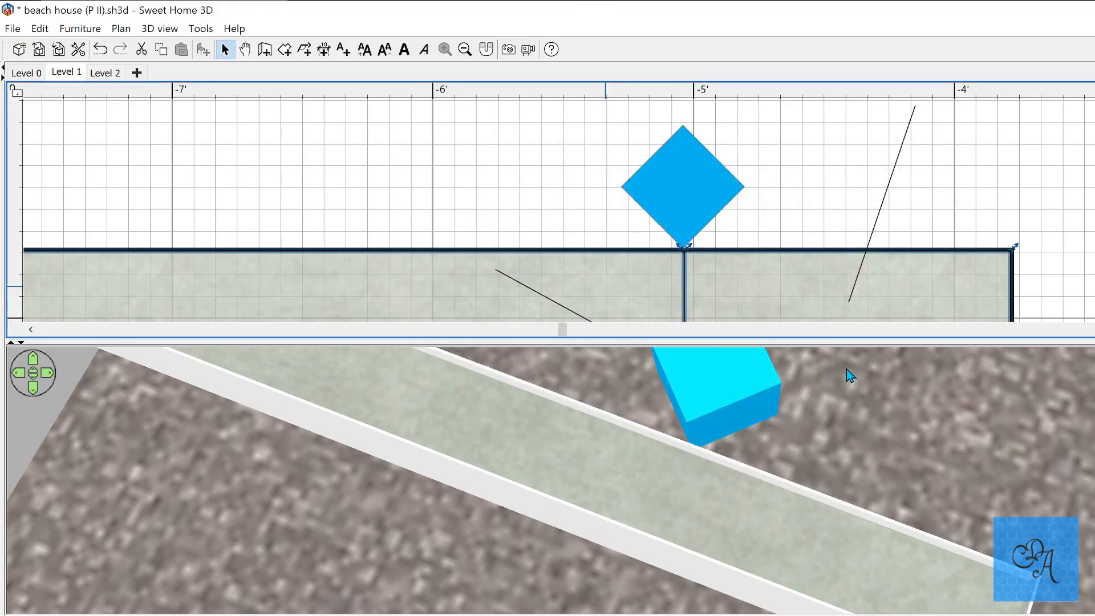
Step: Set the frame room's floor texture scale to 20% and check the top strip in 3D from directly above
{"action": "double_click", "coordinate": [596, 300]}
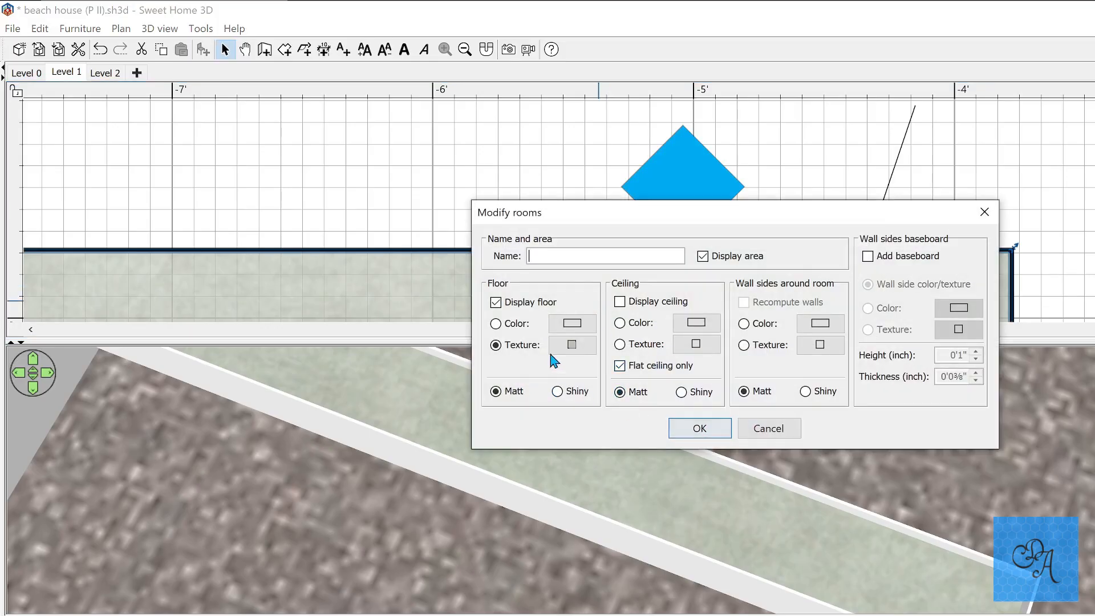
{"action": "left_click", "coordinate": [567, 347]}
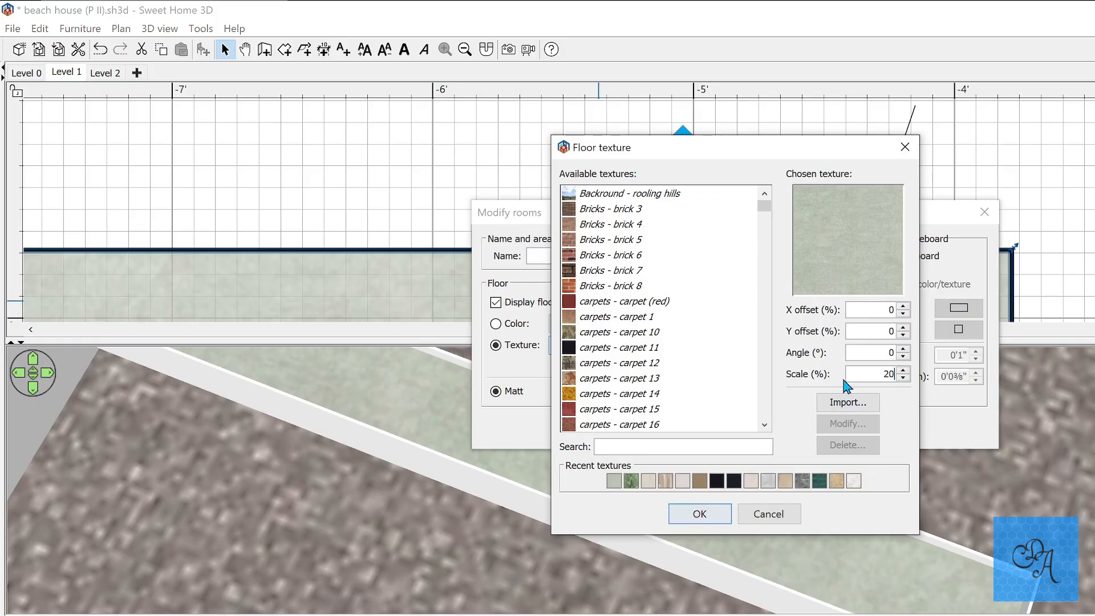
{"action": "key", "text": "Return"}
{"action": "key", "text": "Return"}
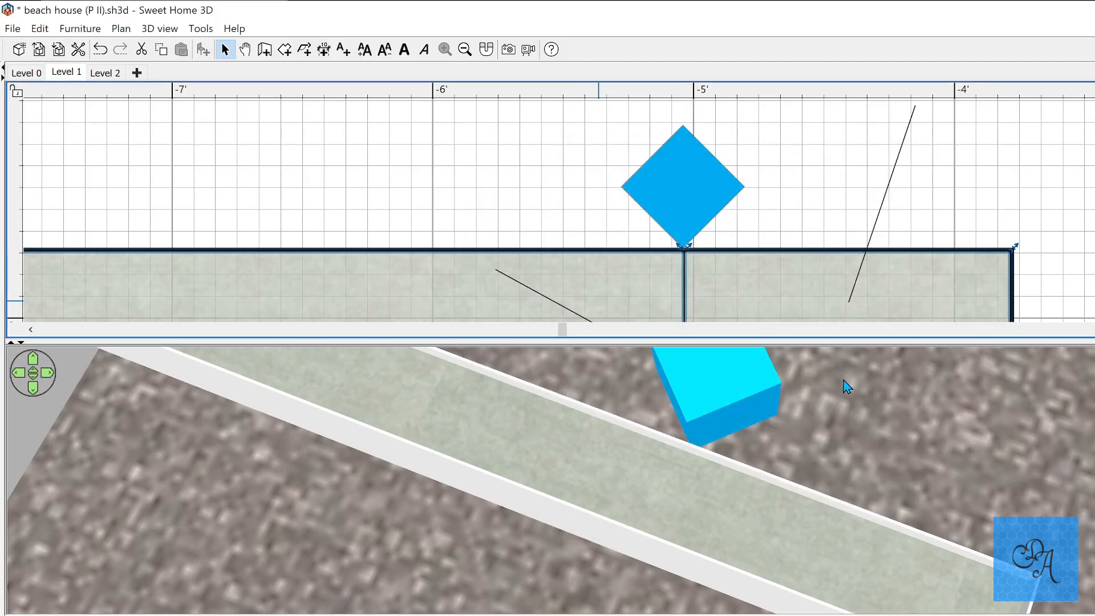
{"action": "left_click_drag", "start_coordinate": [509, 524], "coordinate": [507, 593]}
{"action": "key", "text": "Down"}
{"action": "key", "text": "Down"}
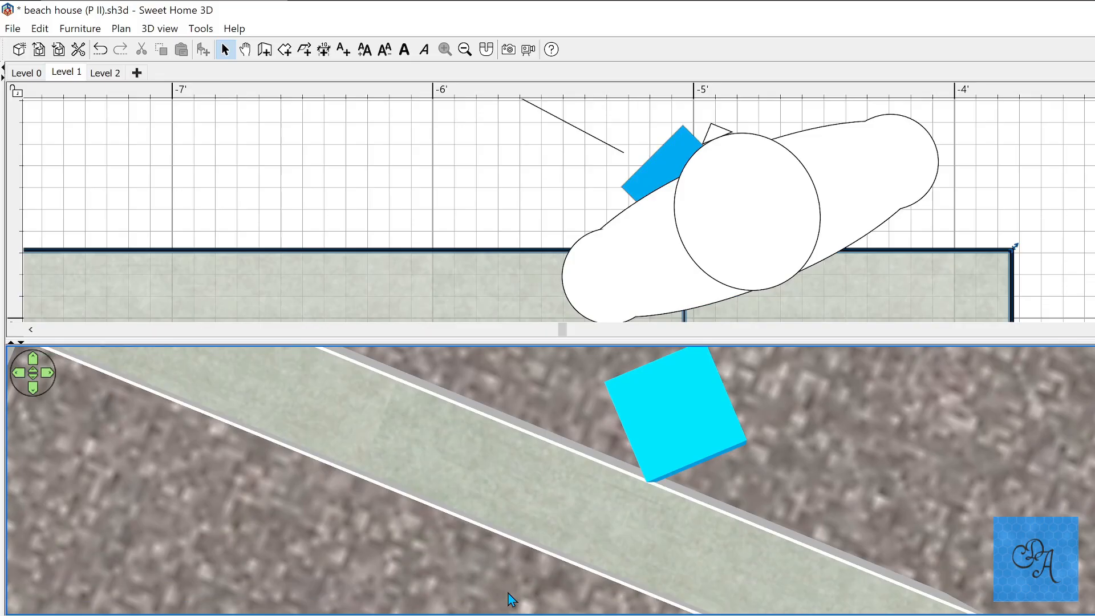
Step: Set the frame room's floor texture scale to 10%
{"action": "left_click", "coordinate": [429, 317]}
{"action": "double_click", "coordinate": [429, 318]}
{"action": "left_click", "coordinate": [566, 349]}
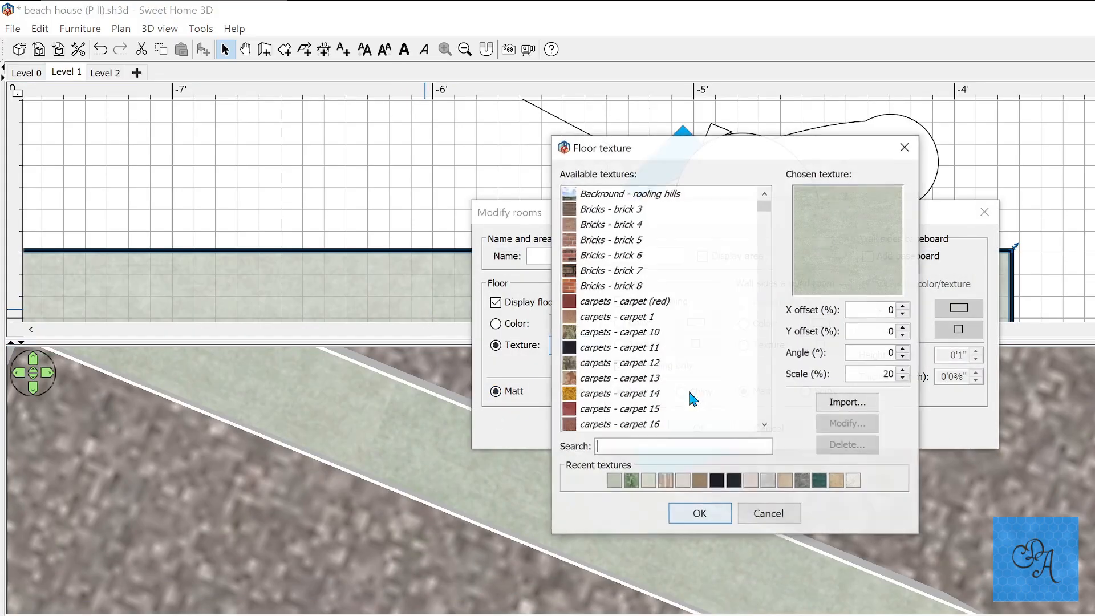
{"action": "double_click", "coordinate": [855, 373]}
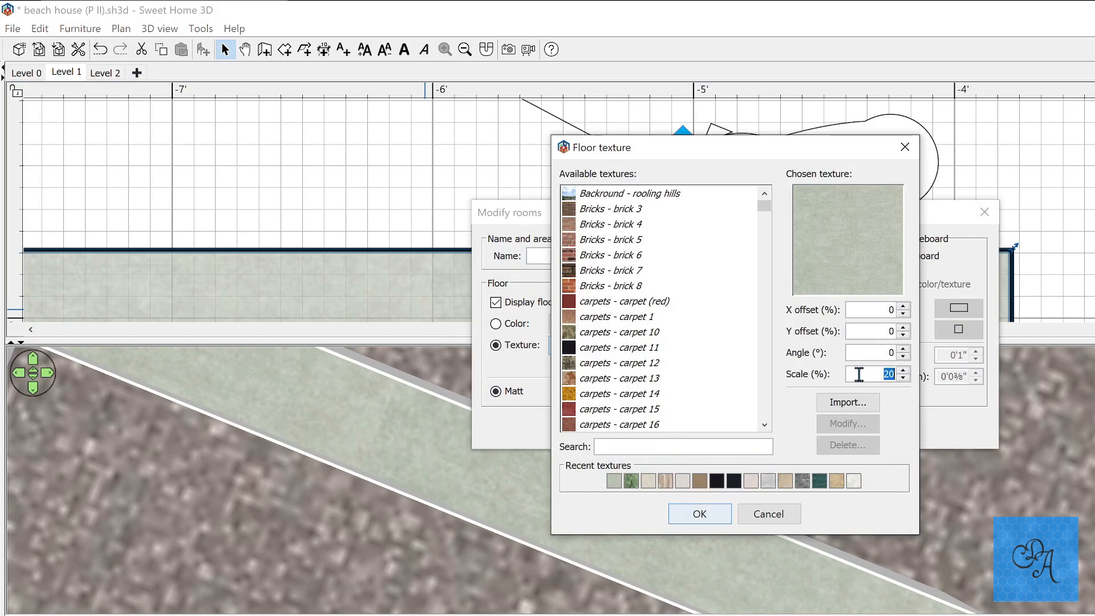
{"action": "type", "text": "10"}
{"action": "key", "text": "Return"}
{"action": "key", "text": "Return"}
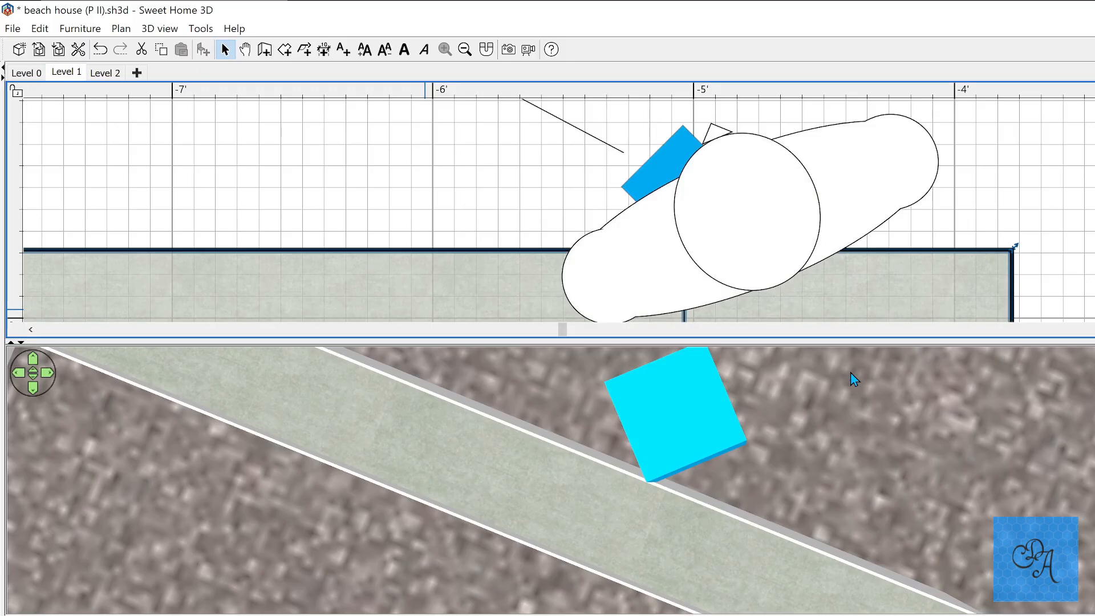
Step: Move the blue box into the gap between the two frames and rotate it back so its sides are square to the grid
{"action": "scroll", "coordinate": [458, 535], "scroll_direction": "down", "scroll_amount": 5}
{"action": "left_click_drag", "start_coordinate": [413, 538], "coordinate": [455, 517]}
{"action": "scroll", "coordinate": [604, 188], "scroll_direction": "down", "scroll_amount": 4, "text": "ctrl"}
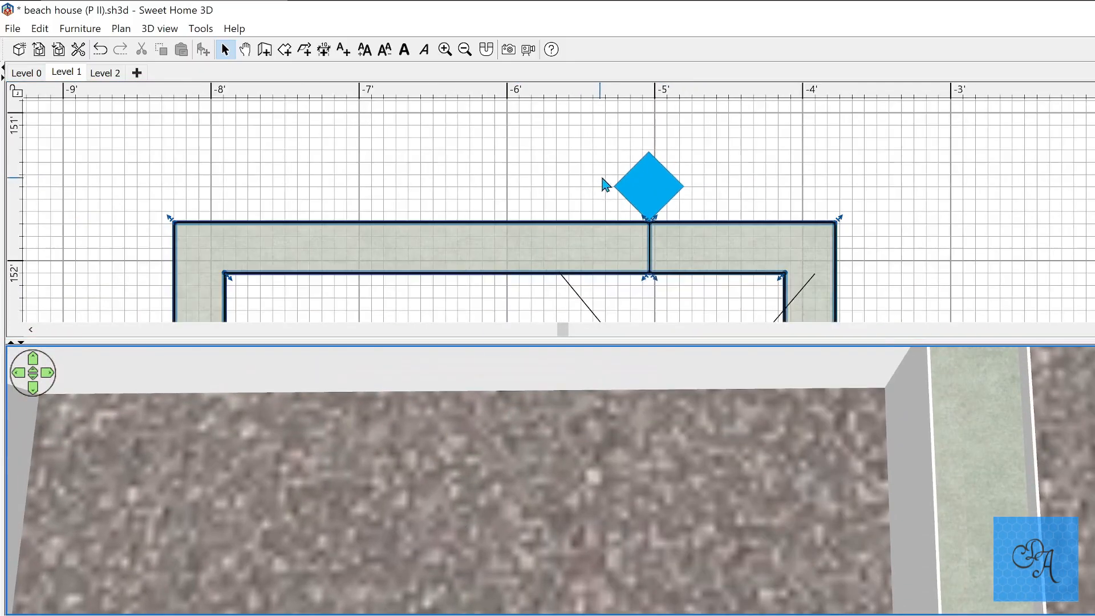
{"action": "scroll", "coordinate": [584, 187], "scroll_direction": "down", "scroll_amount": 2, "text": "ctrl"}
{"action": "left_click_drag", "start_coordinate": [614, 181], "coordinate": [266, 212]}
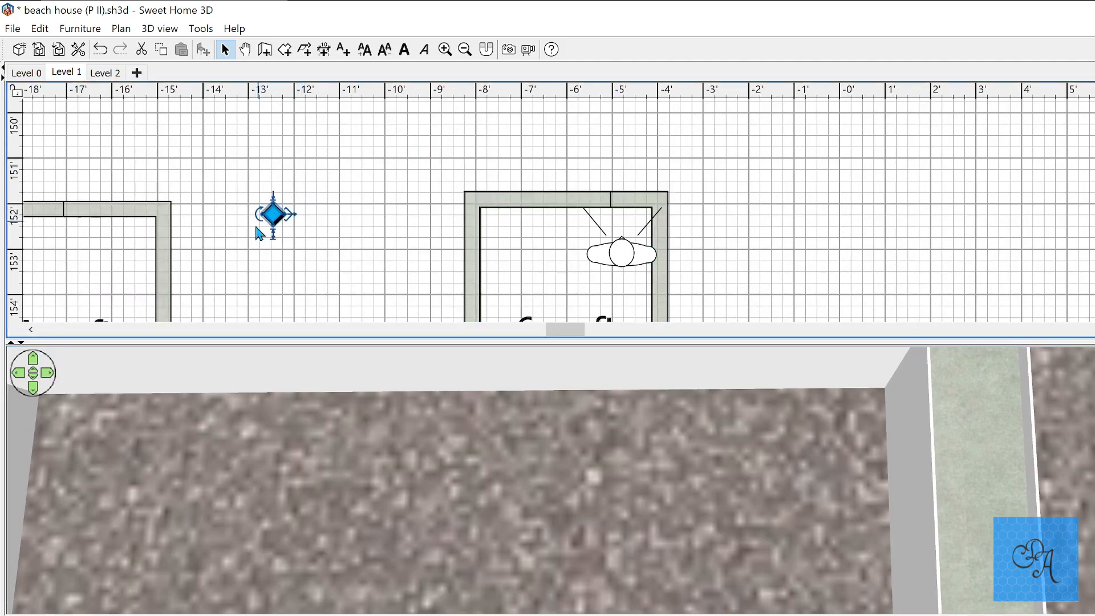
{"action": "left_click_drag", "start_coordinate": [260, 214], "coordinate": [262, 203]}
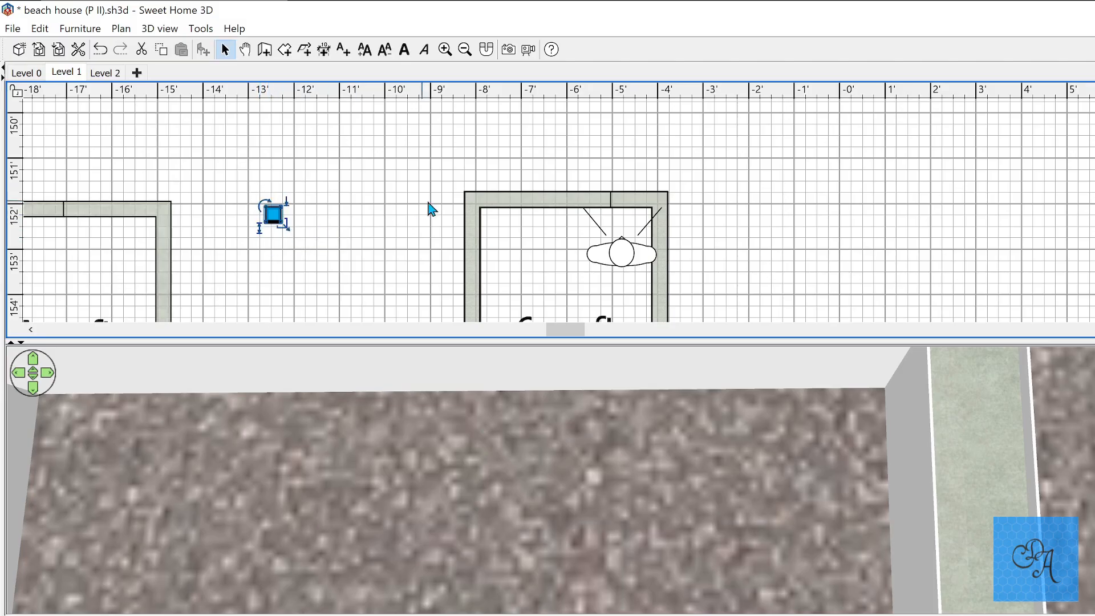
Step: Delete the frame's inner top wall segment left of the seam and its inner left wall
{"action": "scroll", "coordinate": [594, 205], "scroll_direction": "up", "scroll_amount": 4, "text": "ctrl"}
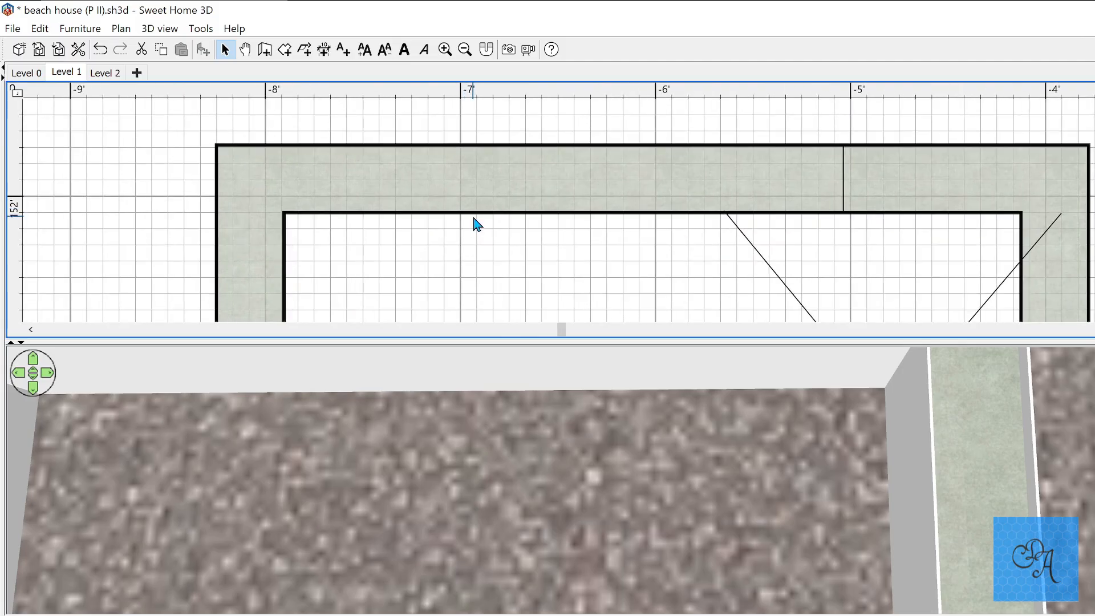
{"action": "left_click", "coordinate": [469, 210]}
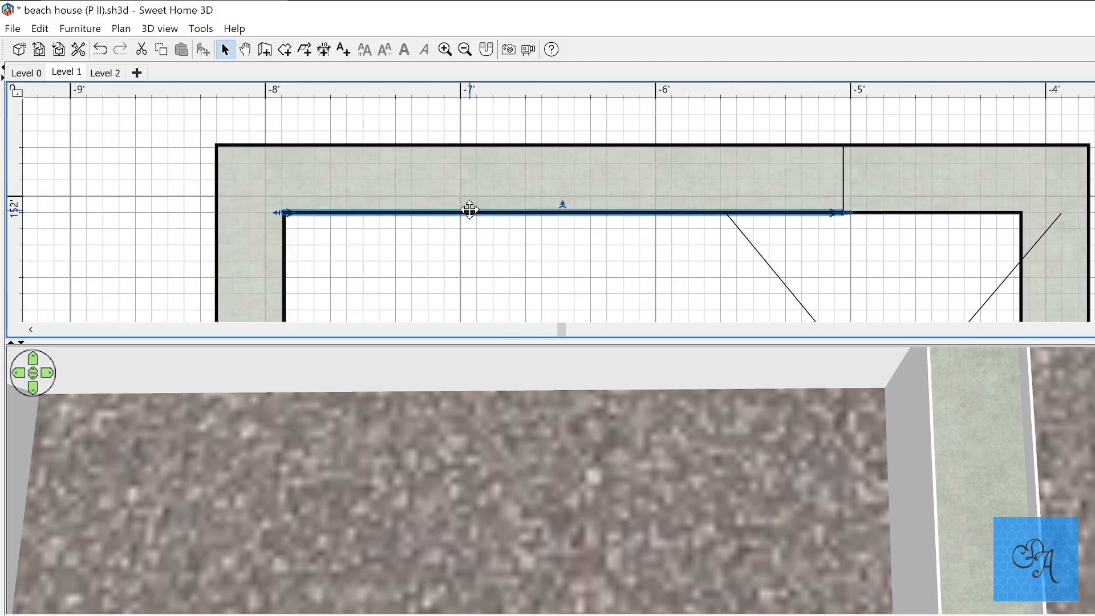
{"action": "key", "text": "Delete"}
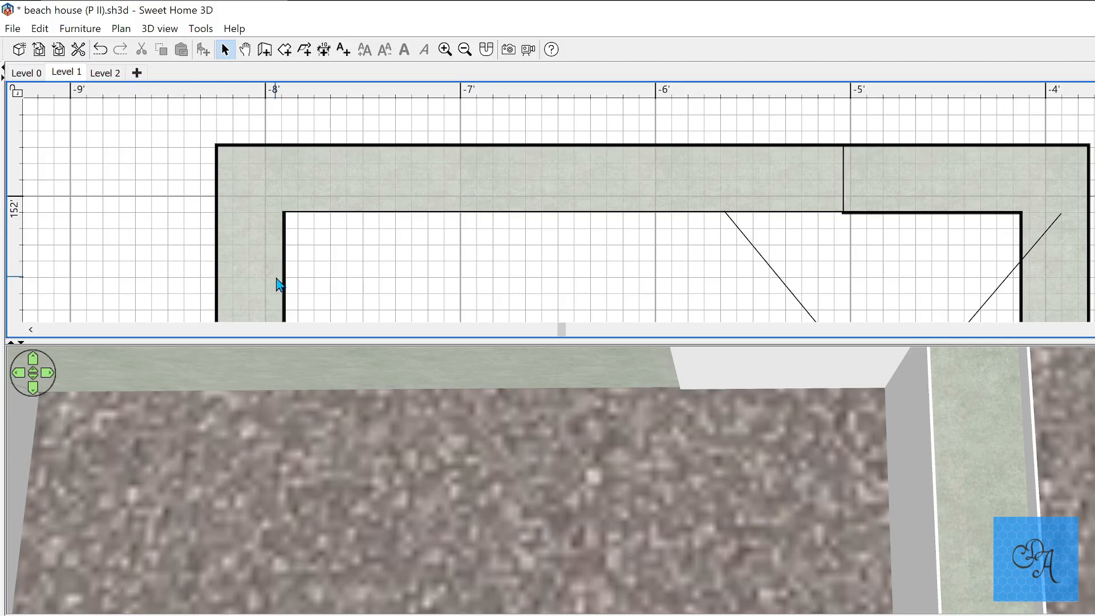
{"action": "left_click", "coordinate": [284, 274]}
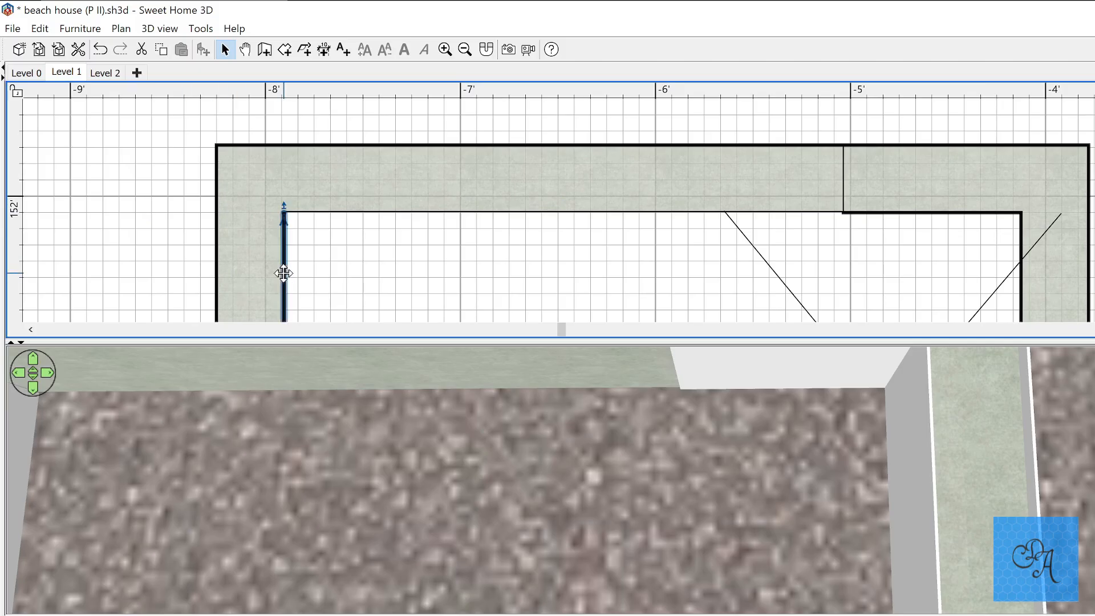
{"action": "key", "text": "Delete"}
Step: Move the textured frame room to the right, out of its surrounding walls
{"action": "scroll", "coordinate": [311, 268], "scroll_direction": "down", "scroll_amount": 3}
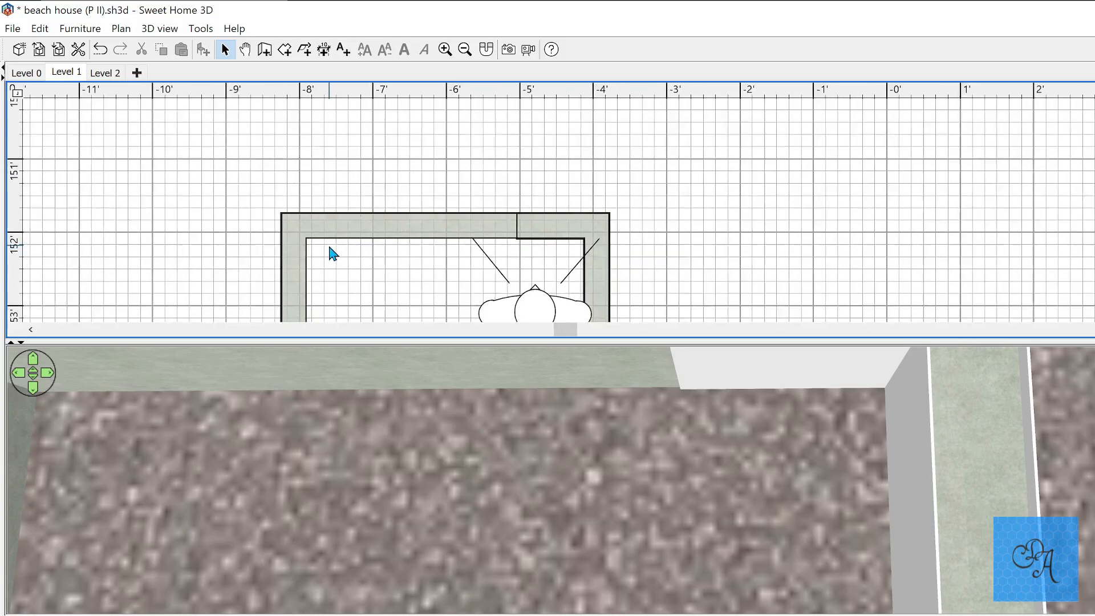
{"action": "scroll", "coordinate": [333, 253], "scroll_direction": "down", "scroll_amount": 2}
{"action": "left_click", "coordinate": [338, 228]}
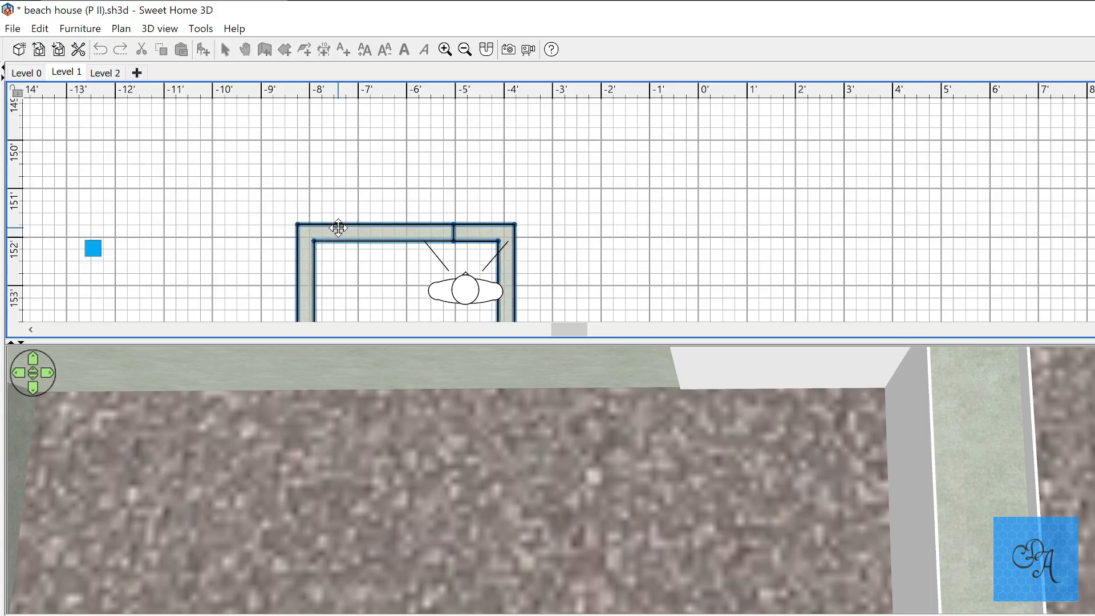
{"action": "left_click_drag", "start_coordinate": [338, 228], "coordinate": [592, 209]}
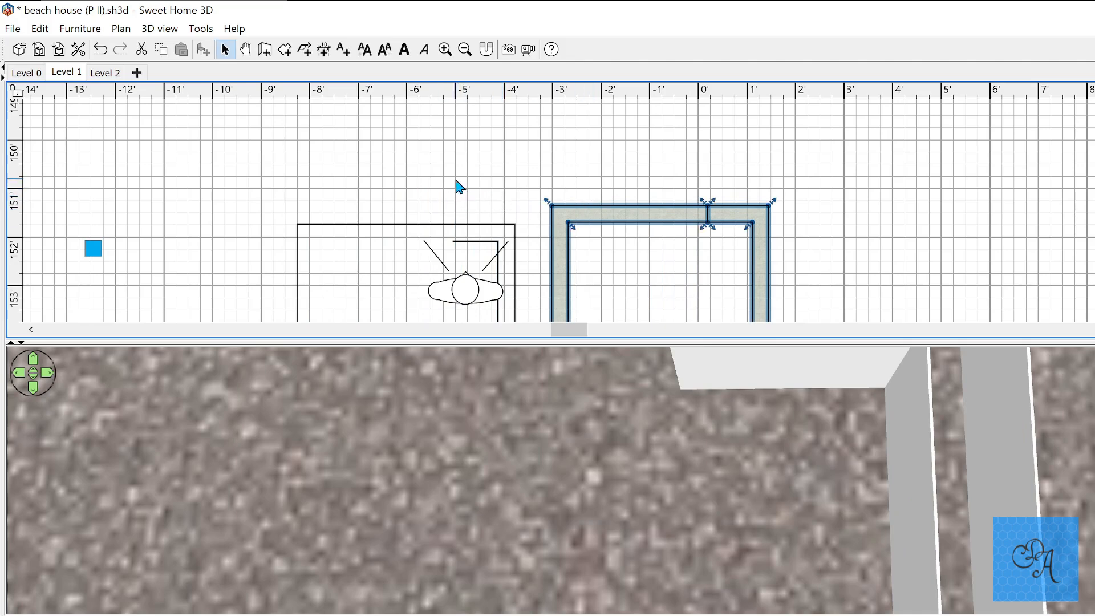
Step: Move the frame room clear of the leftover walls, select all of those walls and delete them
{"action": "scroll", "coordinate": [457, 181], "scroll_direction": "down", "scroll_amount": 3, "text": "ctrl"}
{"action": "scroll", "coordinate": [461, 188], "scroll_direction": "down", "scroll_amount": 2, "text": "ctrl"}
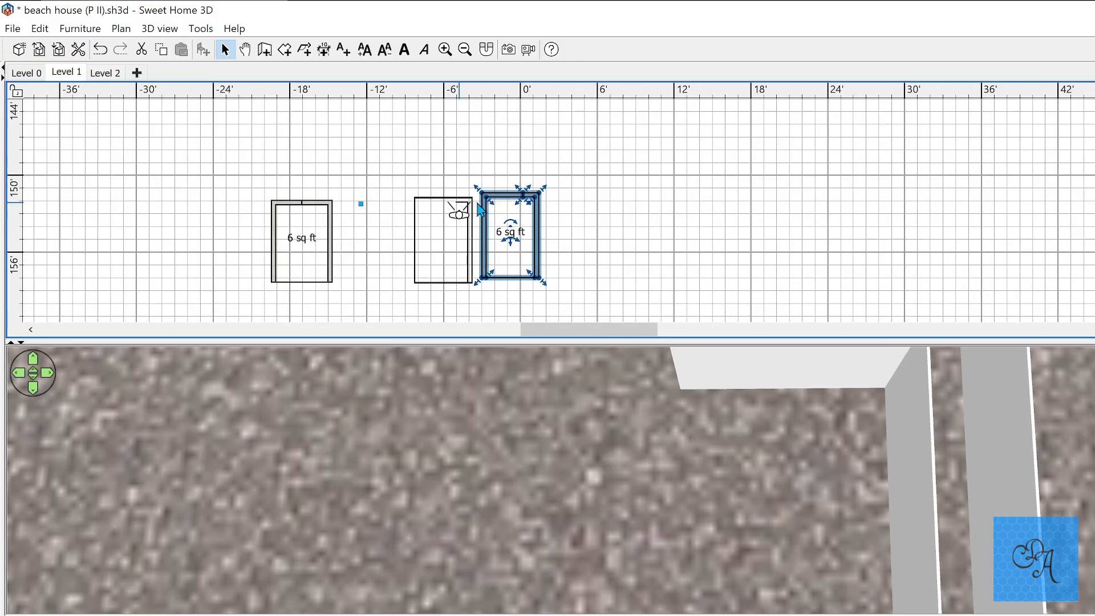
{"action": "left_click_drag", "start_coordinate": [478, 208], "coordinate": [407, 303]}
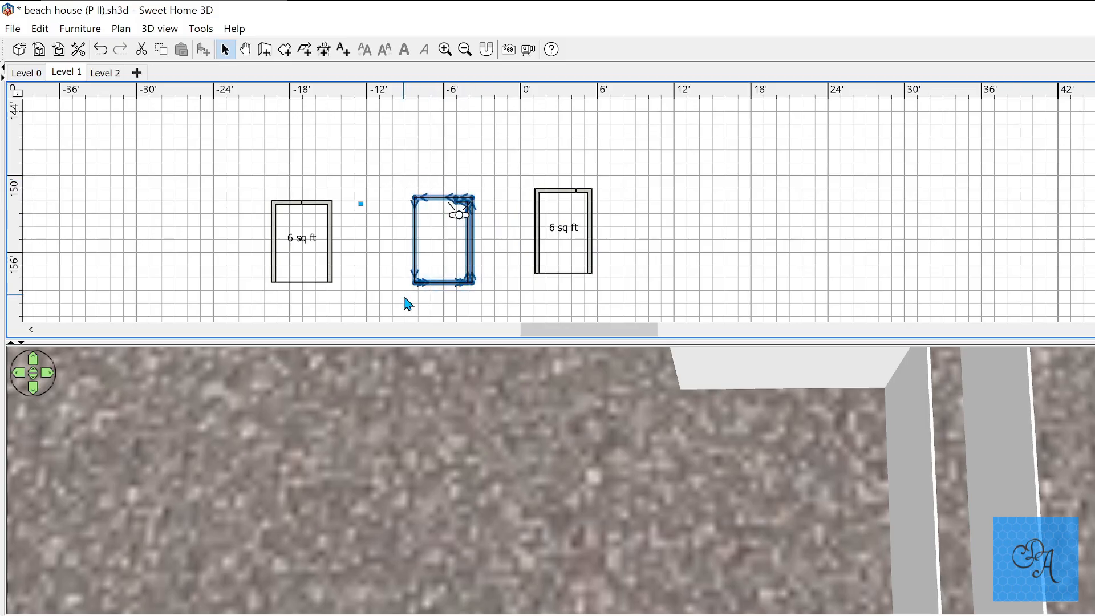
{"action": "key", "text": "Delete"}
Step: Move the wall-less frame room back to the left, close beside the other frame
{"action": "left_click_drag", "start_coordinate": [572, 200], "coordinate": [384, 194]}
{"action": "scroll", "coordinate": [217, 234], "scroll_direction": "up", "scroll_amount": 5, "text": "ctrl"}
{"action": "scroll", "coordinate": [327, 215], "scroll_direction": "down", "scroll_amount": 2, "text": "ctrl"}
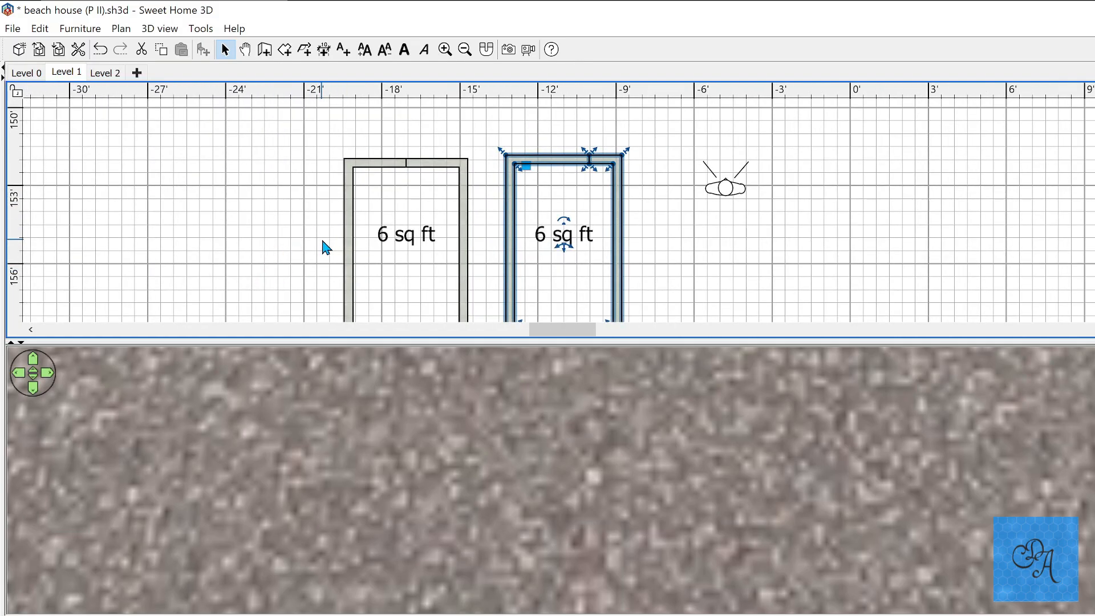
{"action": "scroll", "coordinate": [326, 247], "scroll_direction": "down", "scroll_amount": 3}
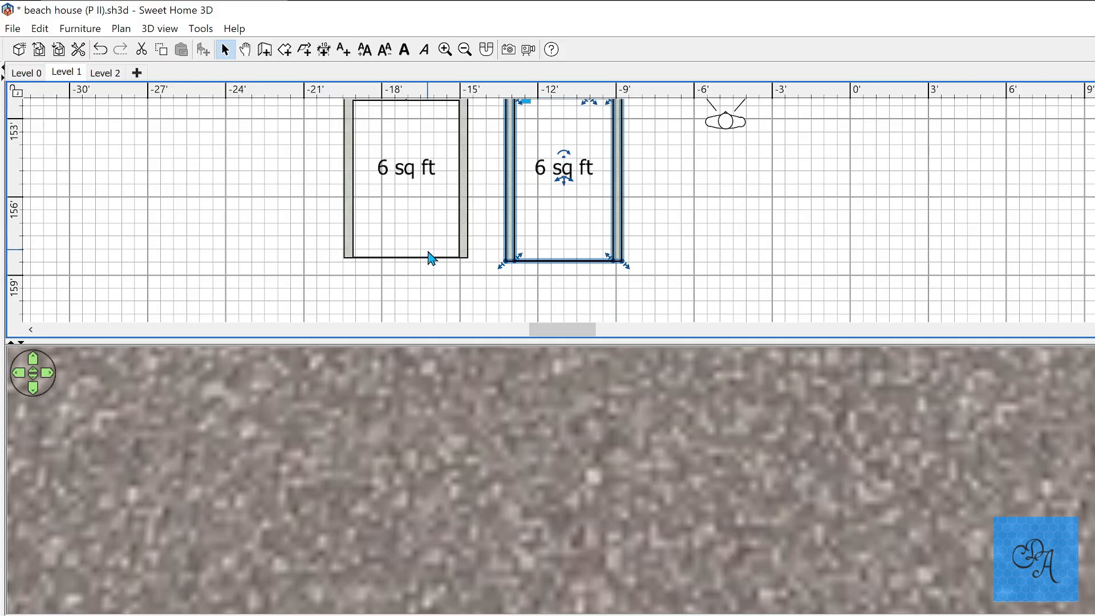
{"action": "scroll", "coordinate": [420, 259], "scroll_direction": "up", "scroll_amount": 3}
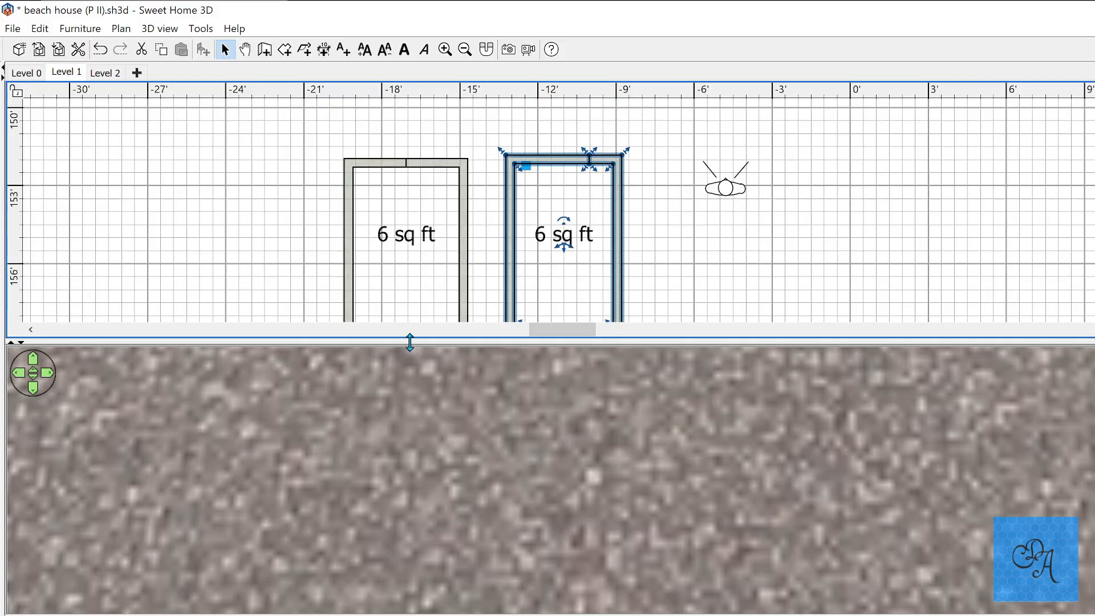
Step: Enlarge the 3D view over the plan and set the virtual visitor's eyes elevation to 5'5"
{"action": "left_click_drag", "start_coordinate": [410, 341], "coordinate": [538, 7]}
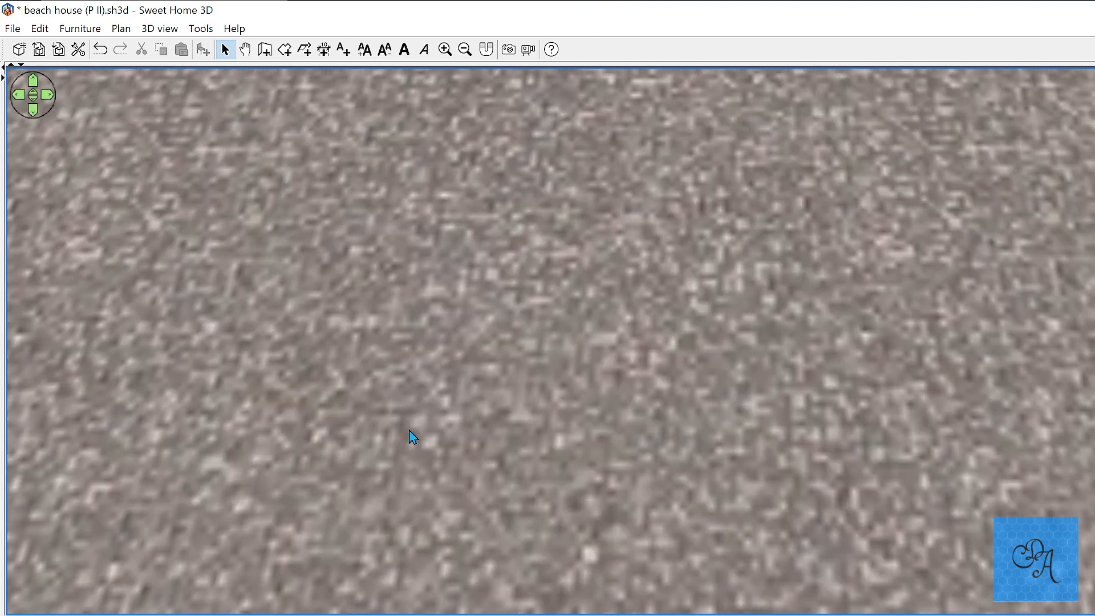
{"action": "double_click", "coordinate": [413, 437]}
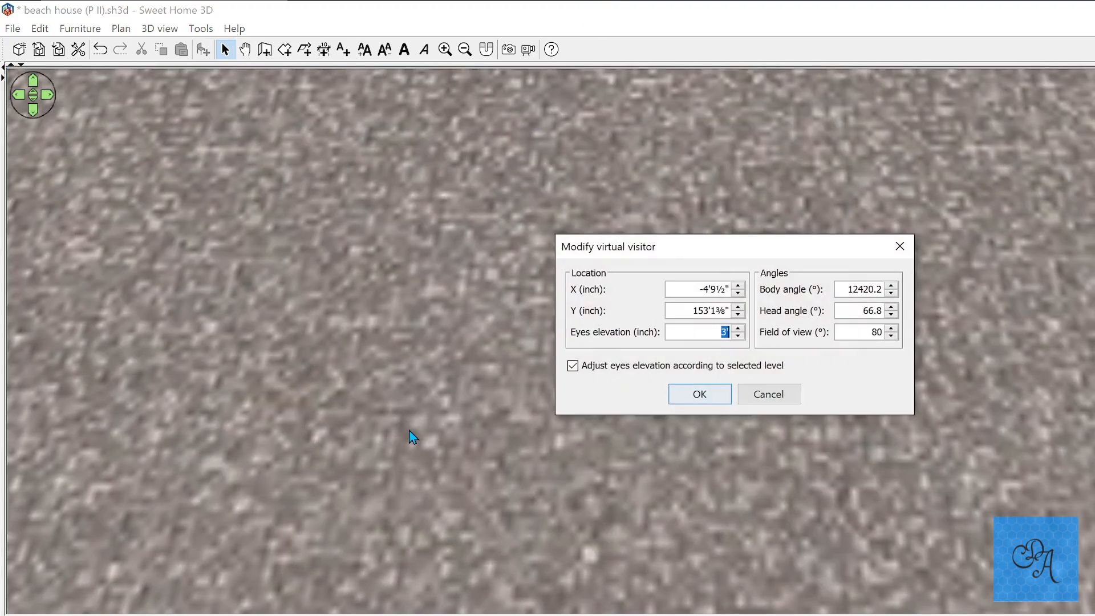
{"action": "type", "text": "5'5"}
{"action": "key", "text": "Return"}
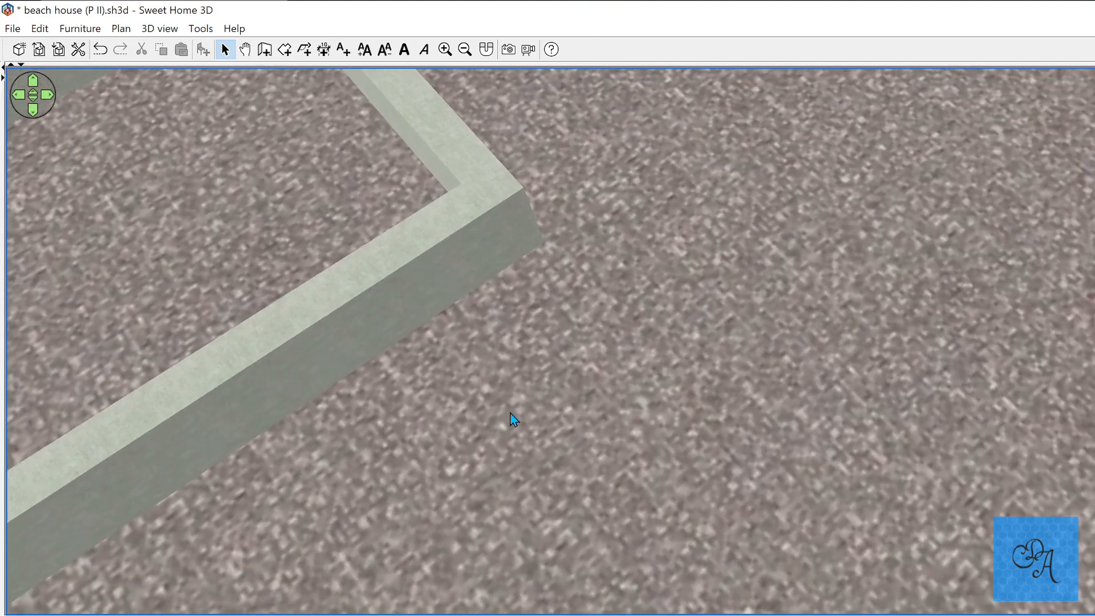
Step: Examine the wall-less frame from several sides in 3D, ending with a view from its open bottom end
{"action": "left_click_drag", "start_coordinate": [510, 414], "coordinate": [344, 355]}
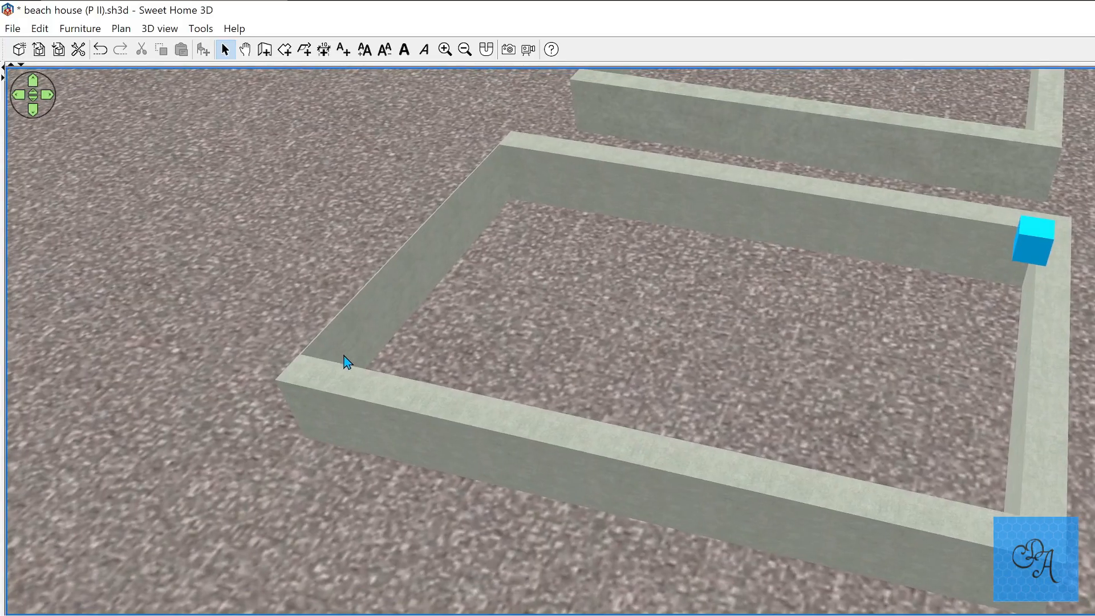
{"action": "left_click_drag", "start_coordinate": [397, 380], "coordinate": [699, 422]}
{"action": "scroll", "coordinate": [525, 375], "scroll_direction": "down", "scroll_amount": 15}
{"action": "scroll", "coordinate": [423, 364], "scroll_direction": "up", "scroll_amount": 10}
{"action": "mouse_move", "coordinate": [498, 429]}
{"action": "left_mouse_down"}
{"action": "mouse_move", "coordinate": [518, 379]}
{"action": "mouse_move", "coordinate": [584, 377]}
{"action": "mouse_move", "coordinate": [575, 436]}
{"action": "mouse_move", "coordinate": [547, 474]}
{"action": "mouse_move", "coordinate": [514, 420]}
{"action": "mouse_move", "coordinate": [498, 419]}
{"action": "left_mouse_up"}
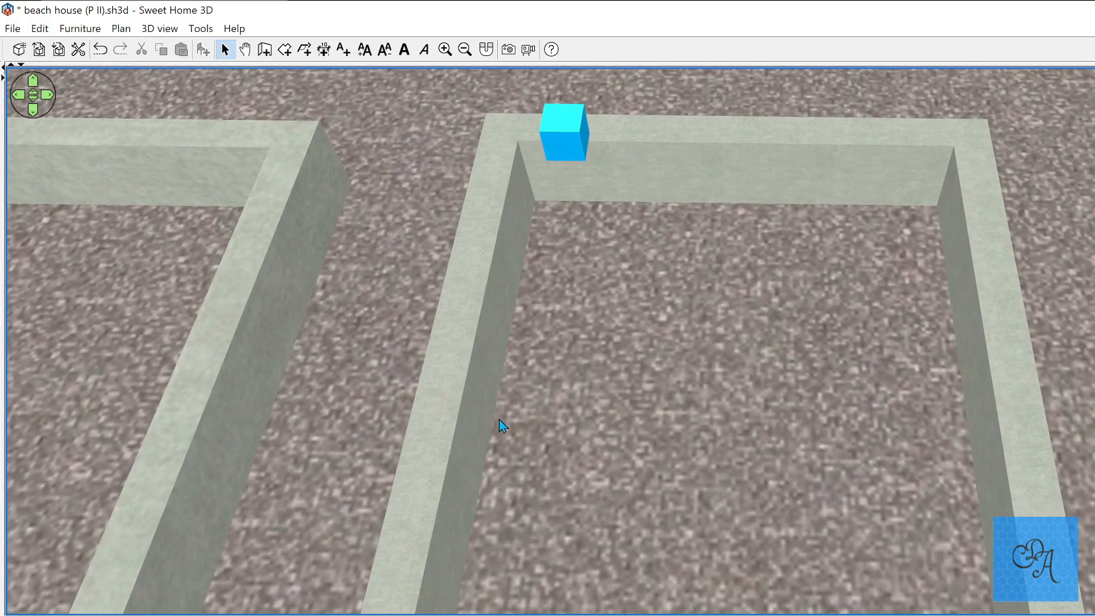
Step: Bring the plan back and move the other frame and the blue box up and left, away from the finished frame
{"action": "left_click_drag", "start_coordinate": [579, 62], "coordinate": [558, 406]}
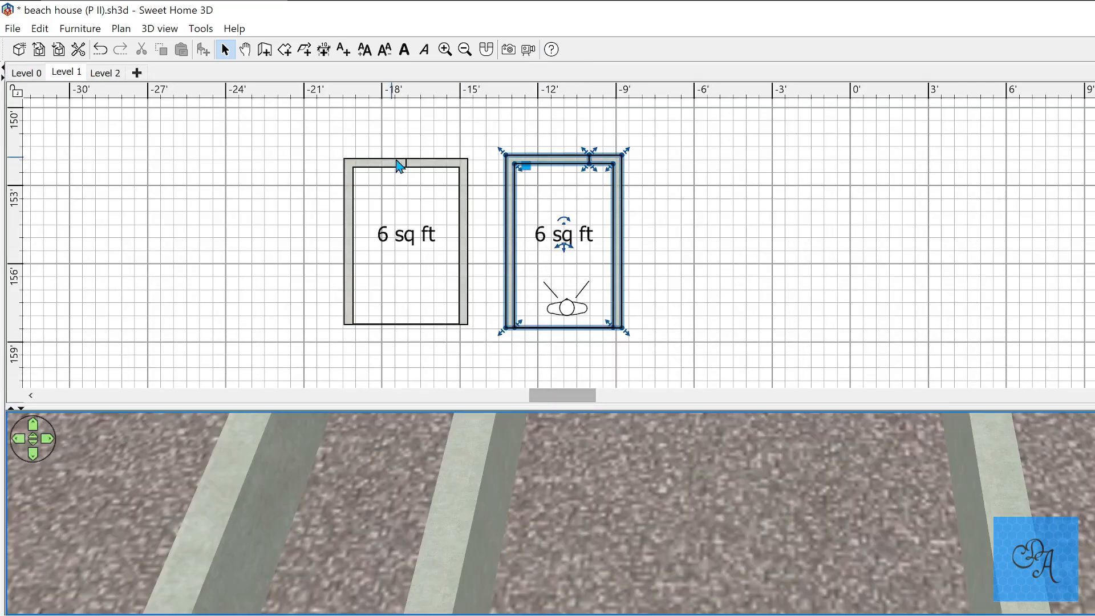
{"action": "left_click_drag", "start_coordinate": [435, 163], "coordinate": [232, 154]}
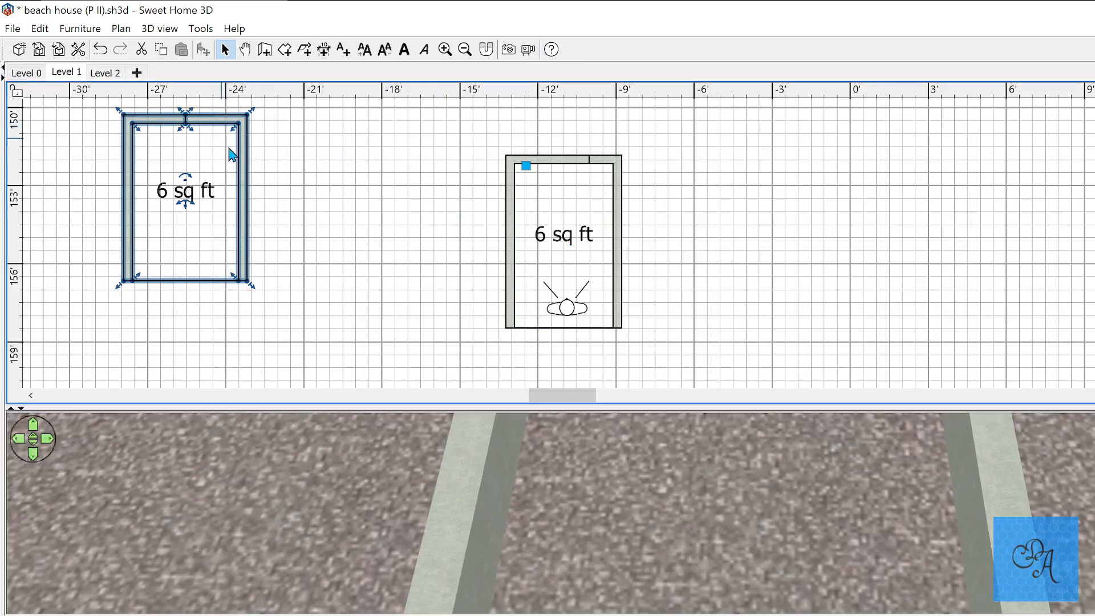
{"action": "left_click_drag", "start_coordinate": [527, 167], "coordinate": [296, 91]}
Step: Export only the finished wall-less frame room to OBJ format as "Door Frame 4"
{"action": "left_click_drag", "start_coordinate": [407, 122], "coordinate": [702, 376]}
{"action": "right_click", "coordinate": [614, 460]}
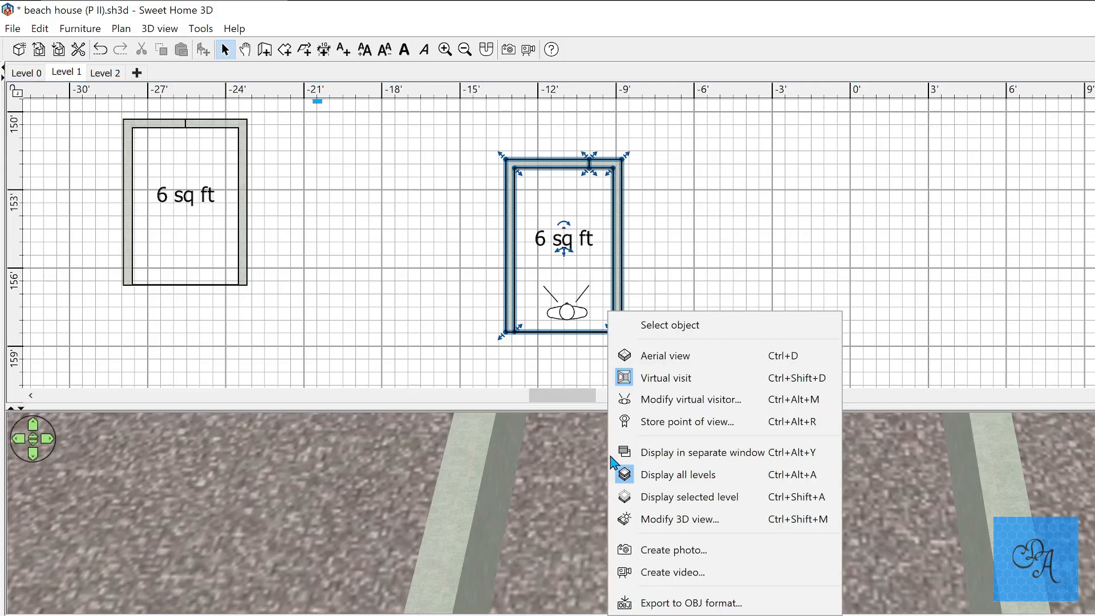
{"action": "left_click", "coordinate": [661, 603]}
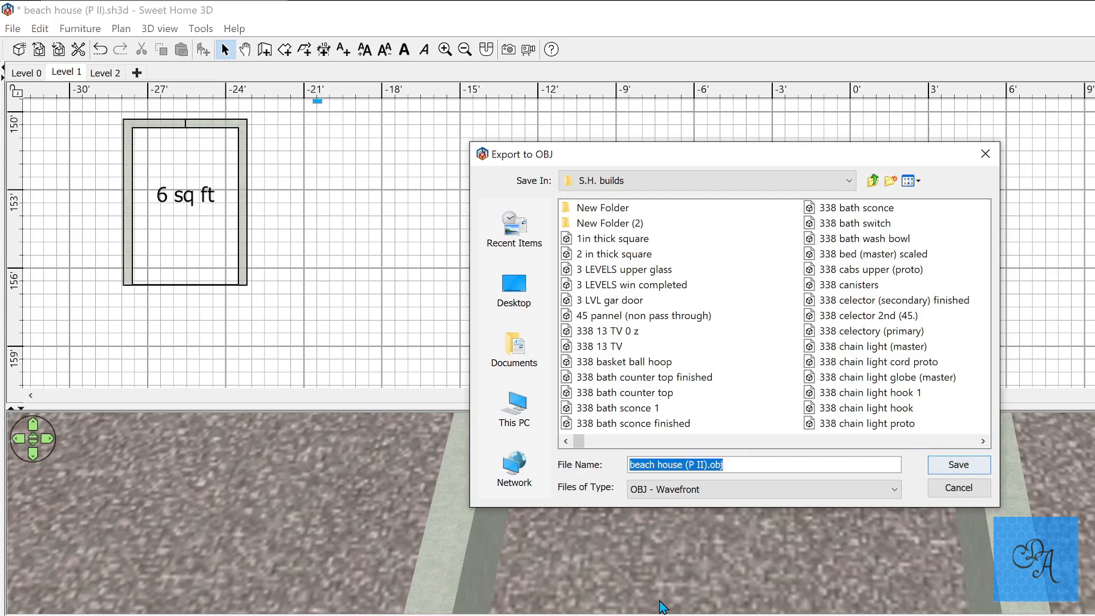
{"action": "type", "text": "D"}
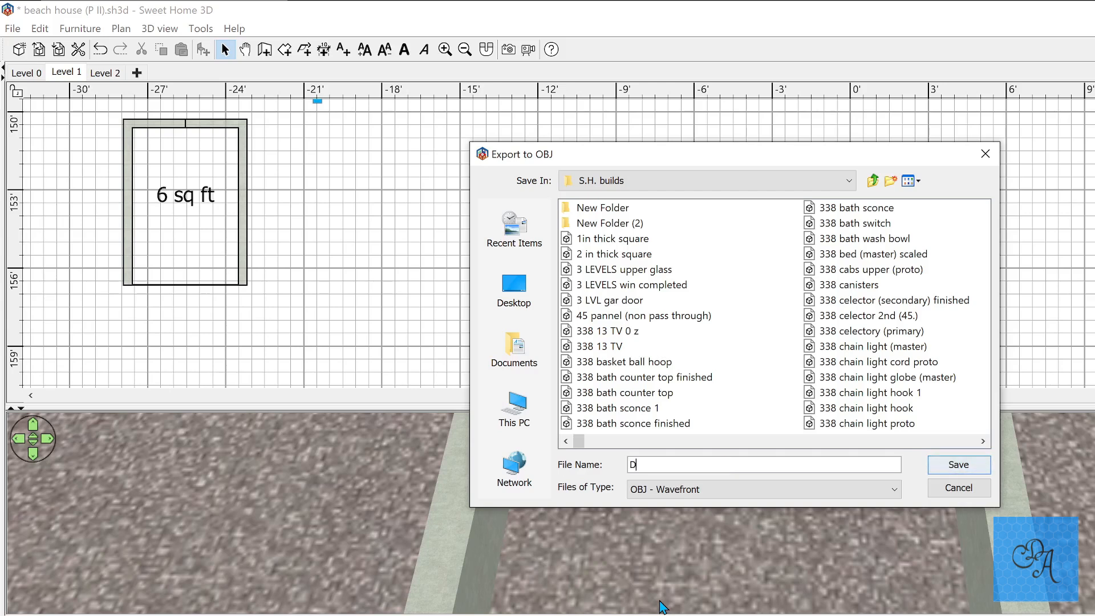
{"action": "type", "text": "oor Frame 3"}
{"action": "key", "text": "BackSpace"}
{"action": "type", "text": "4"}
{"action": "key", "text": "Return"}
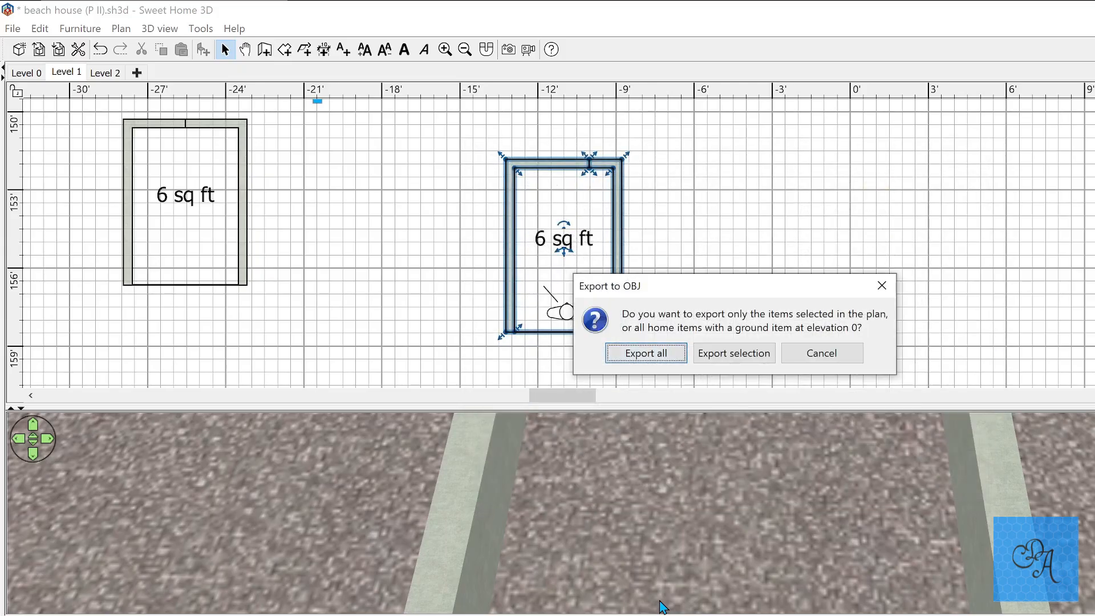
{"action": "key", "text": "Tab"}
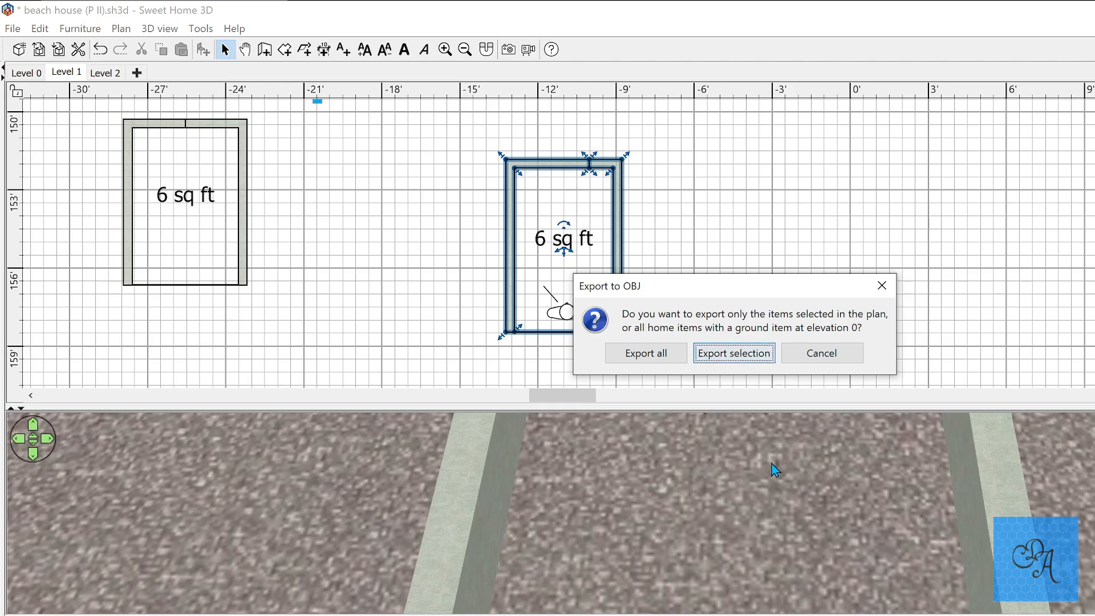
{"action": "key", "text": "Return"}
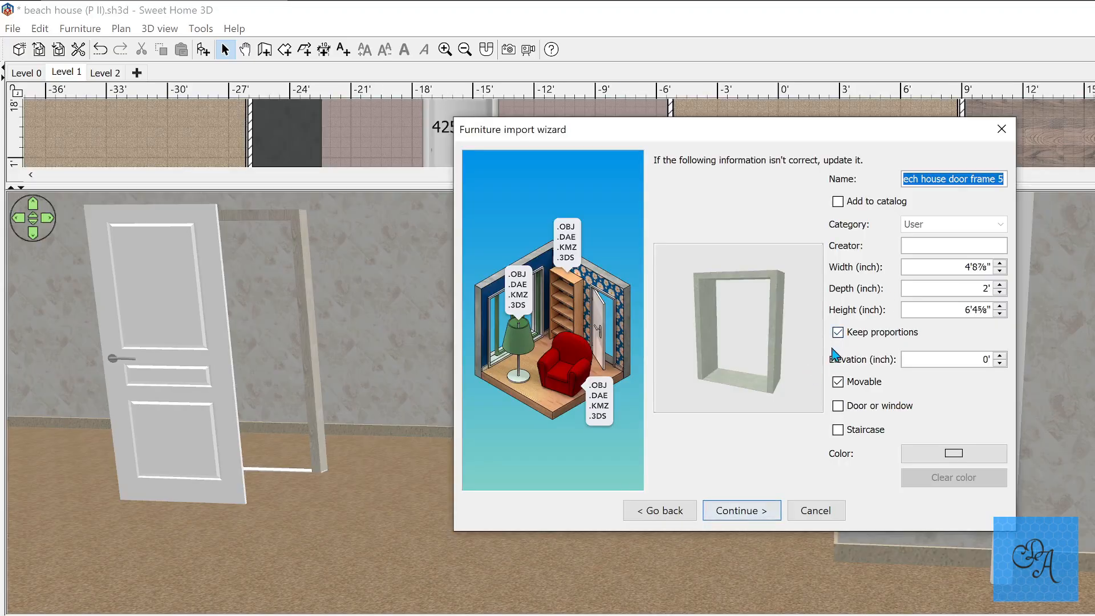
Step: In the beach house door frame import, stop keeping proportions, set the depth to 3 inches and check the preview from several angles
{"action": "left_click", "coordinate": [837, 333]}
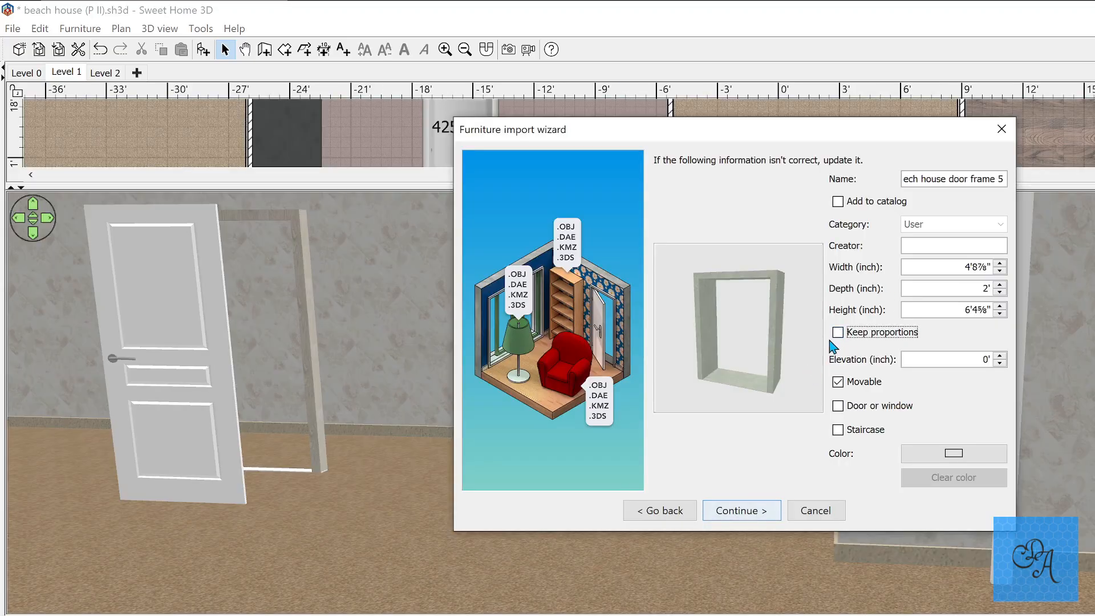
{"action": "left_click", "coordinate": [927, 289]}
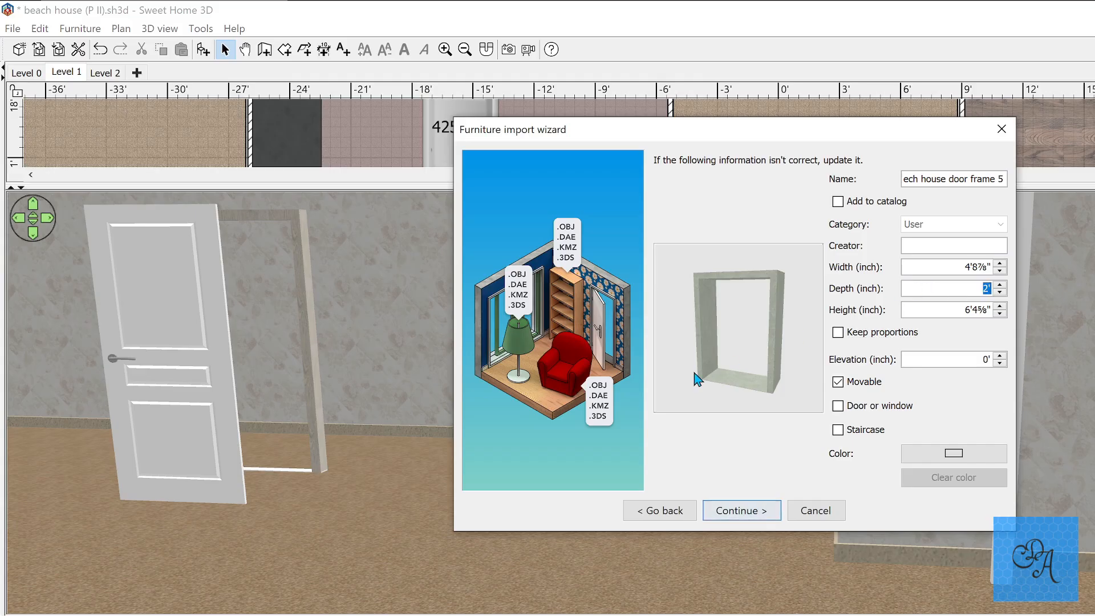
{"action": "left_click_drag", "start_coordinate": [747, 375], "coordinate": [833, 338]}
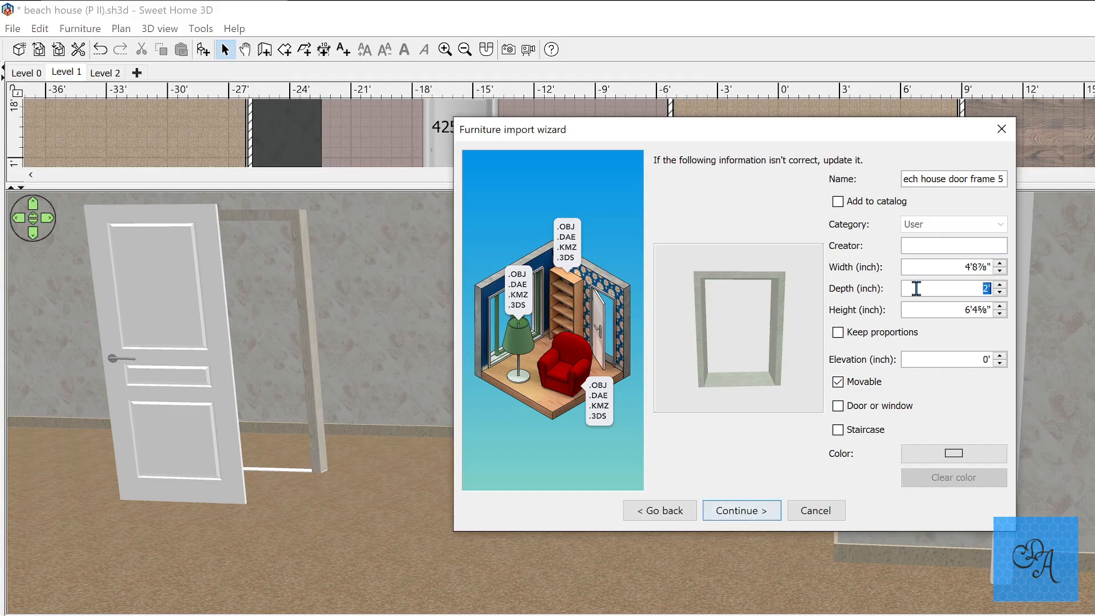
{"action": "type", "text": "3"}
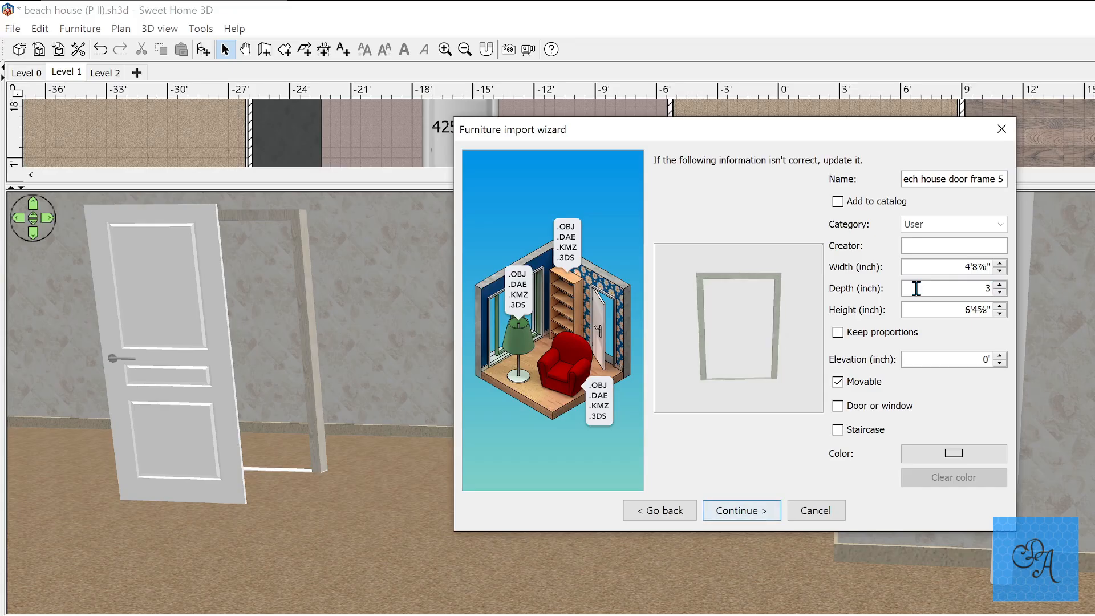
{"action": "left_click_drag", "start_coordinate": [735, 349], "coordinate": [690, 357]}
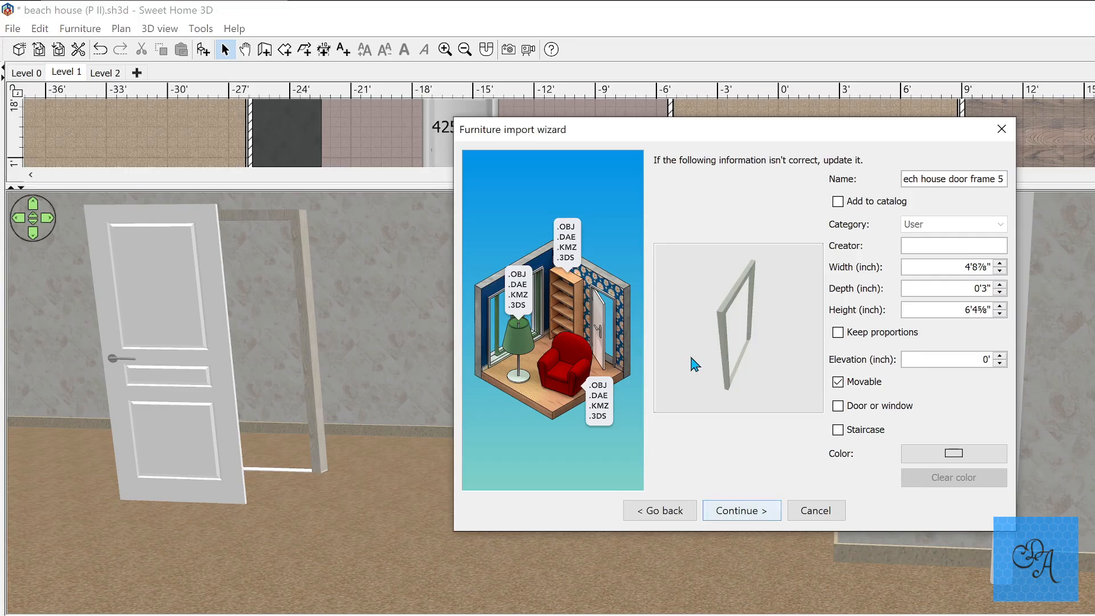
{"action": "left_click_drag", "start_coordinate": [753, 342], "coordinate": [719, 336]}
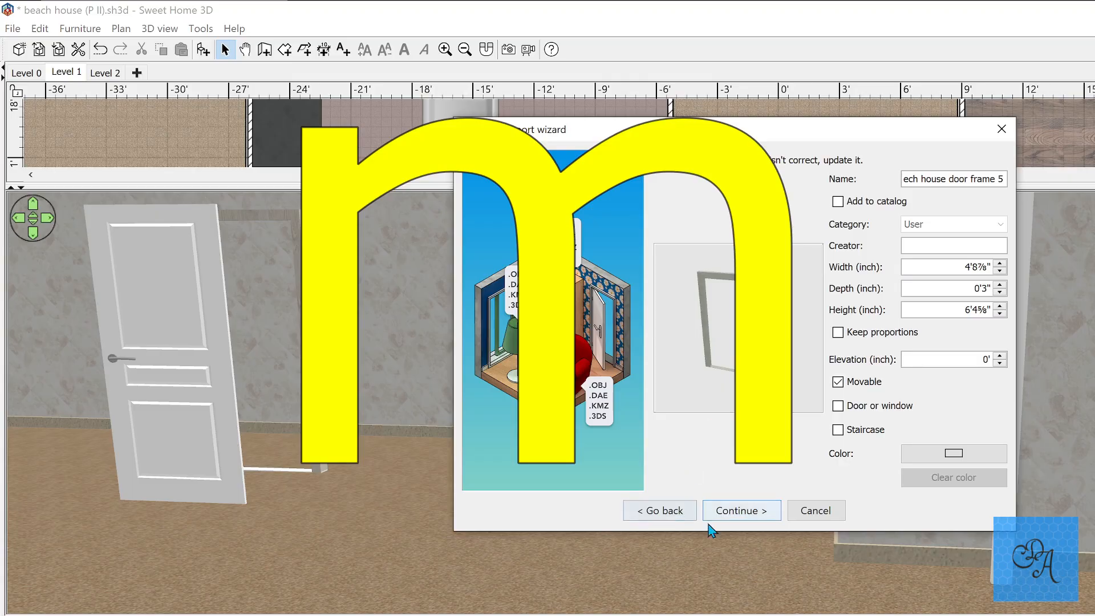
Step: Mark the imported frame as a door or window and finish the furniture import
{"action": "left_click", "coordinate": [728, 516]}
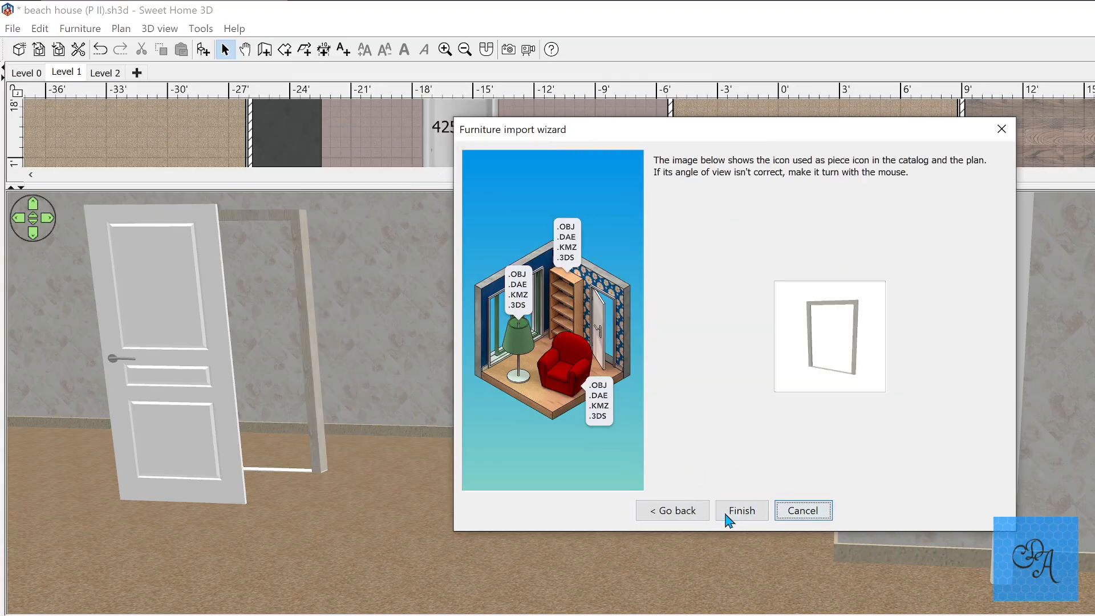
{"action": "left_click", "coordinate": [643, 512]}
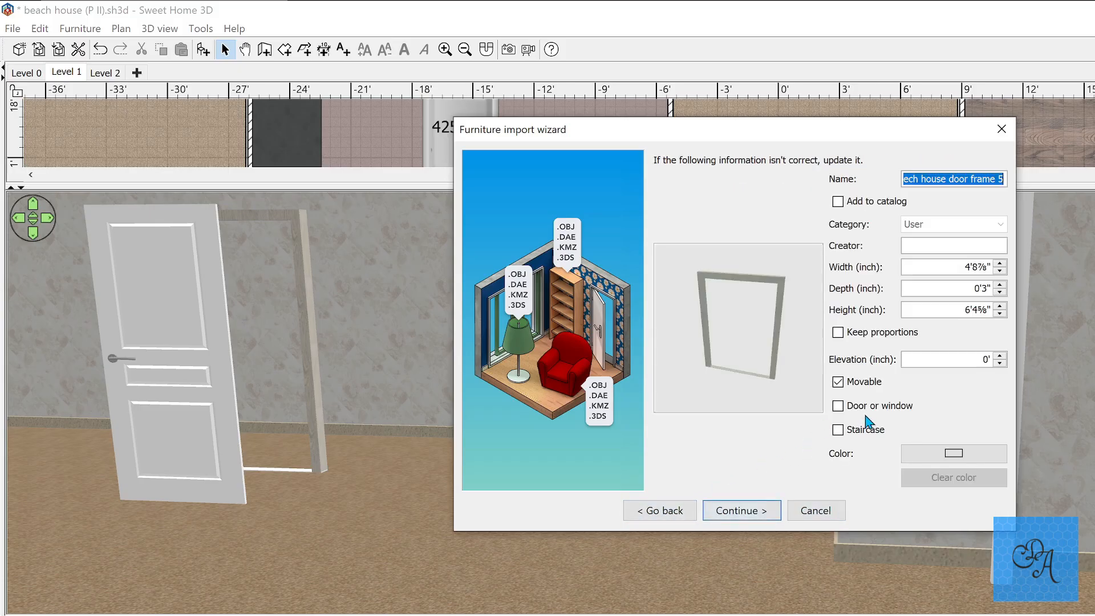
{"action": "left_click", "coordinate": [841, 407]}
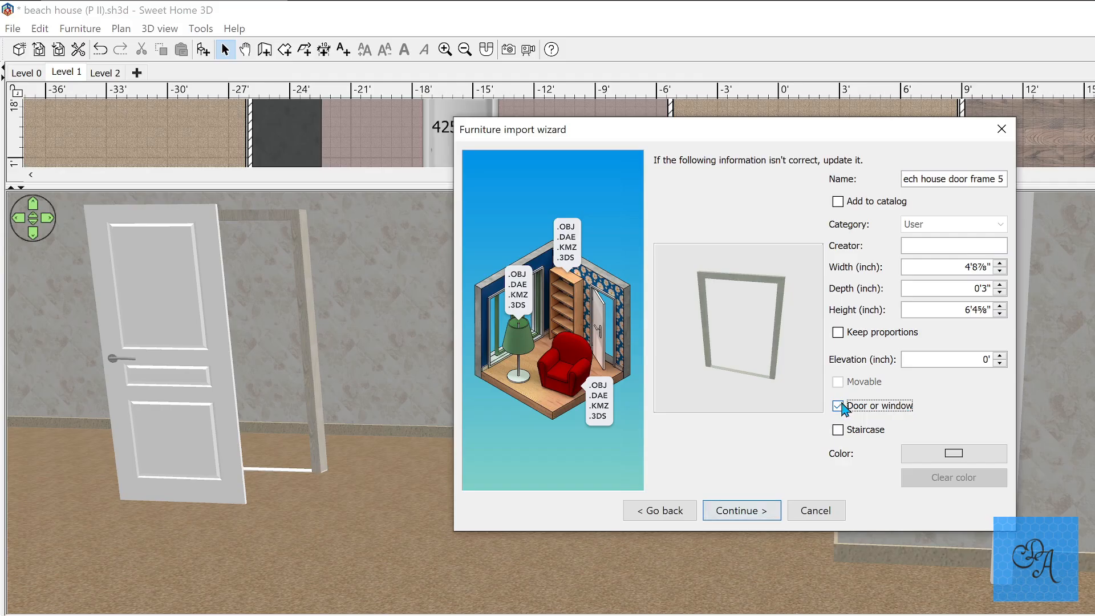
{"action": "left_click", "coordinate": [746, 513]}
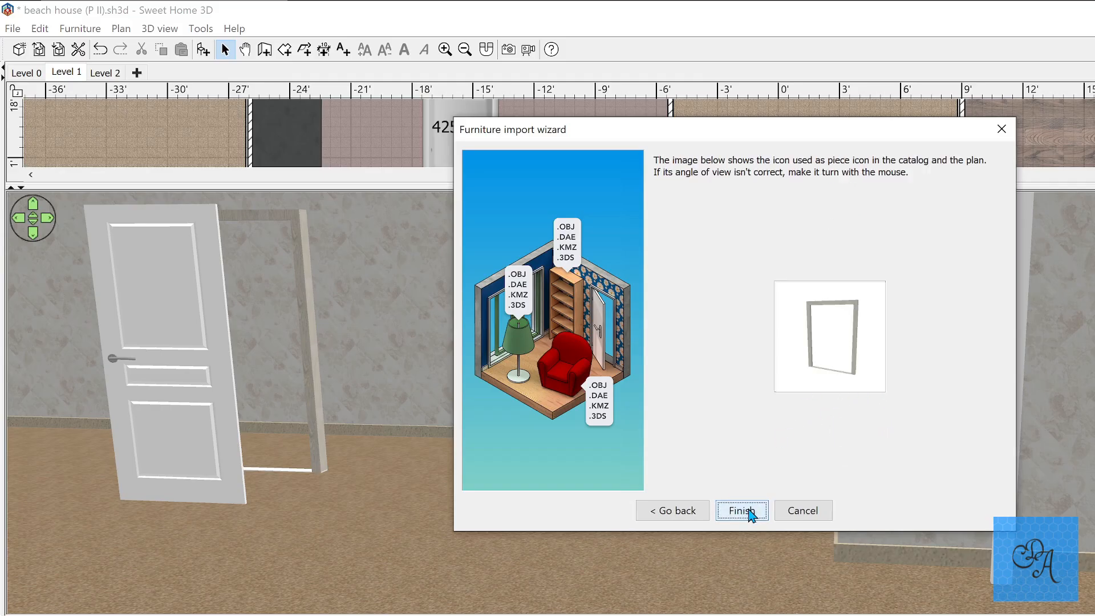
{"action": "left_click", "coordinate": [743, 510]}
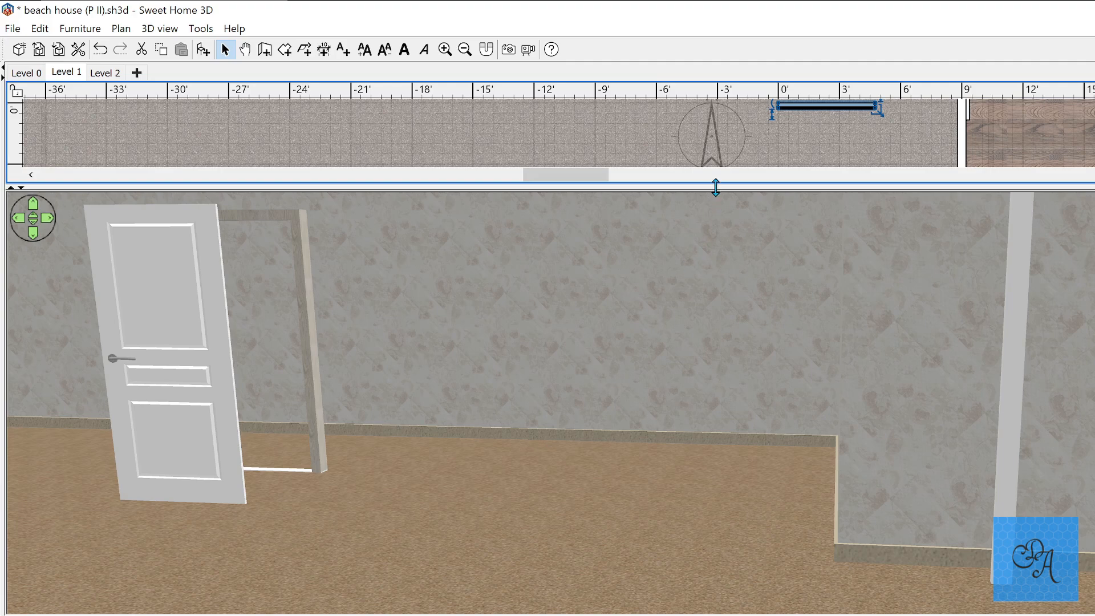
Step: Move the imported frame down into the tan-floored room and rotate it a quarter turn, parallel to the short wall
{"action": "left_click_drag", "start_coordinate": [736, 338], "coordinate": [753, 321]}
{"action": "scroll", "coordinate": [700, 334], "scroll_direction": "down", "scroll_amount": 3}
{"action": "scroll", "coordinate": [699, 334], "scroll_direction": "down", "scroll_amount": 5}
{"action": "left_click_drag", "start_coordinate": [674, 189], "coordinate": [730, 419]}
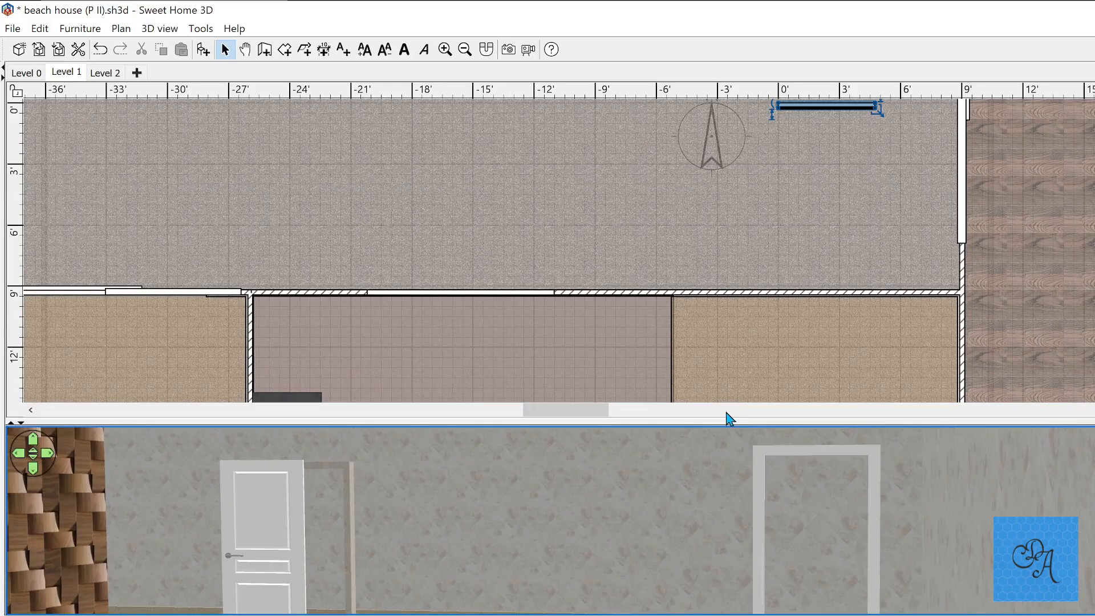
{"action": "left_click_drag", "start_coordinate": [721, 425], "coordinate": [729, 325]}
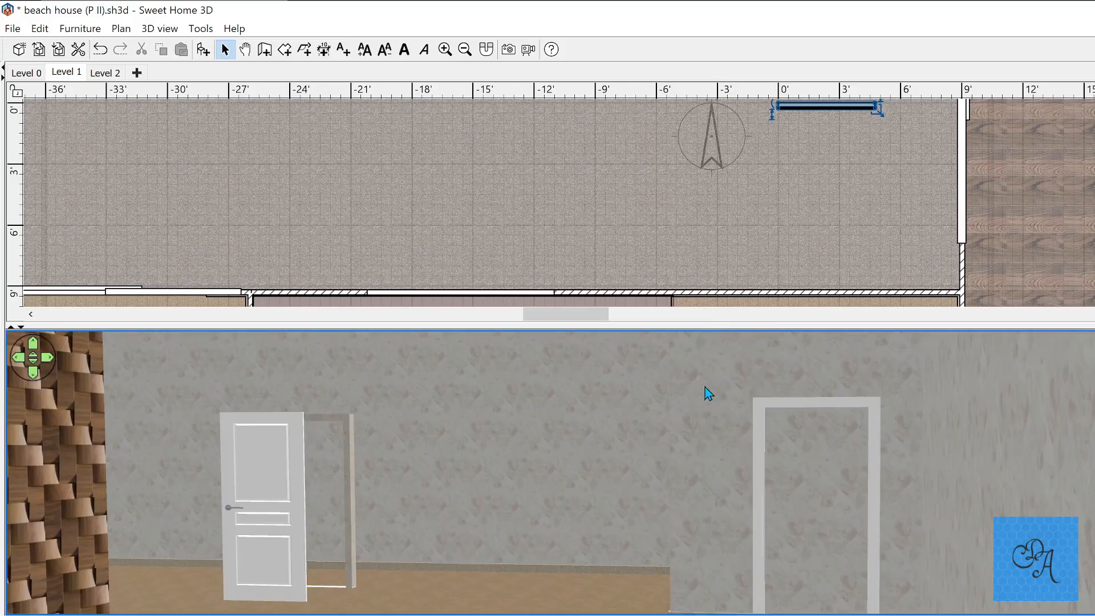
{"action": "scroll", "coordinate": [753, 171], "scroll_direction": "down", "scroll_amount": 1}
{"action": "scroll", "coordinate": [786, 211], "scroll_direction": "down", "scroll_amount": 3}
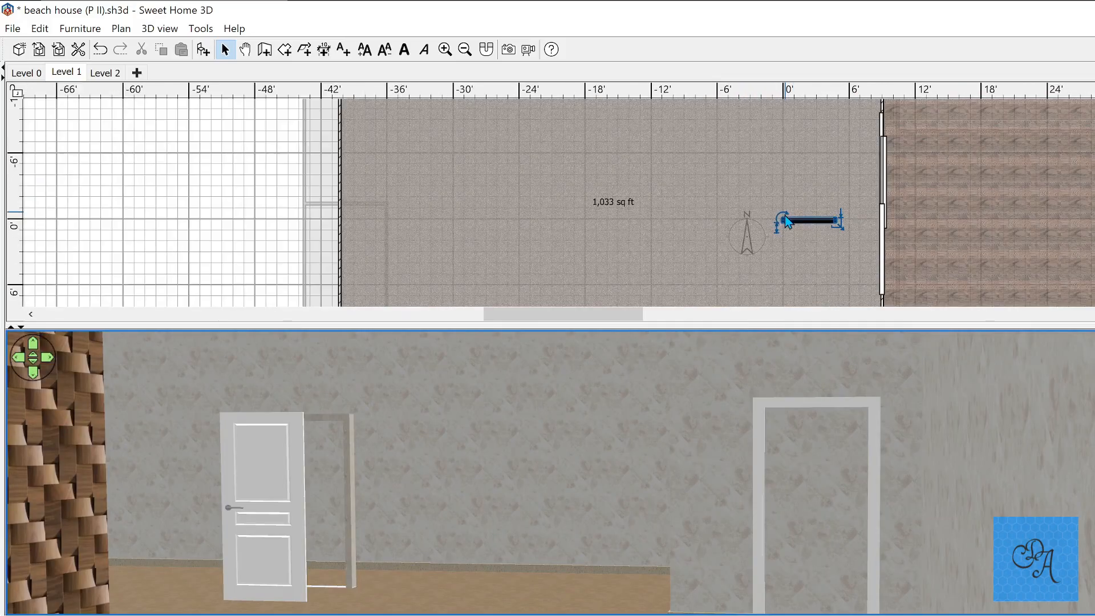
{"action": "scroll", "coordinate": [780, 215], "scroll_direction": "down", "scroll_amount": 1}
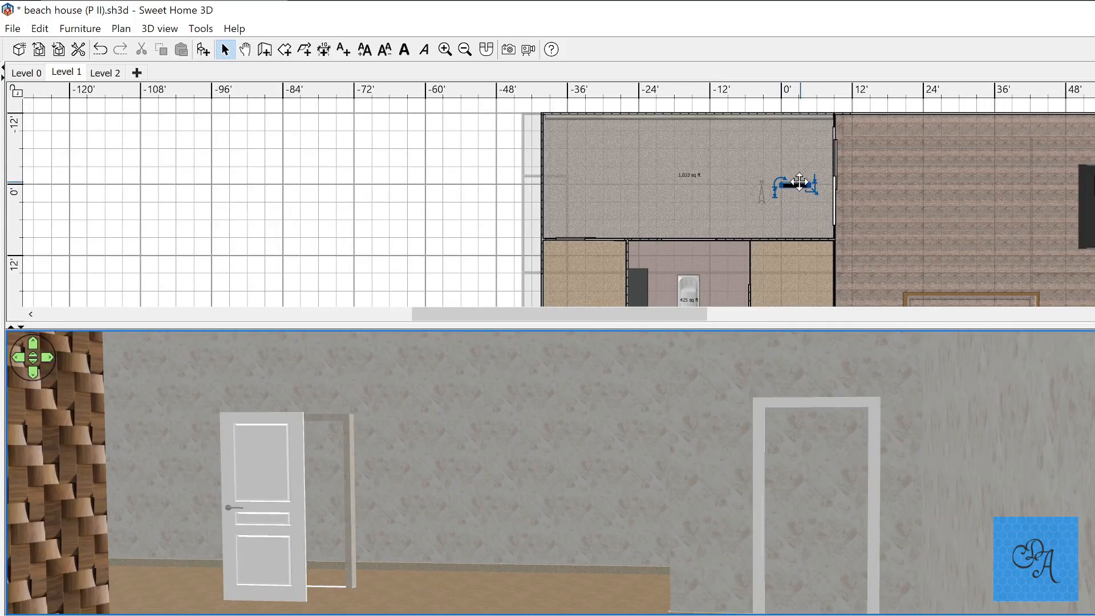
{"action": "scroll", "coordinate": [787, 180], "scroll_direction": "down", "scroll_amount": 3}
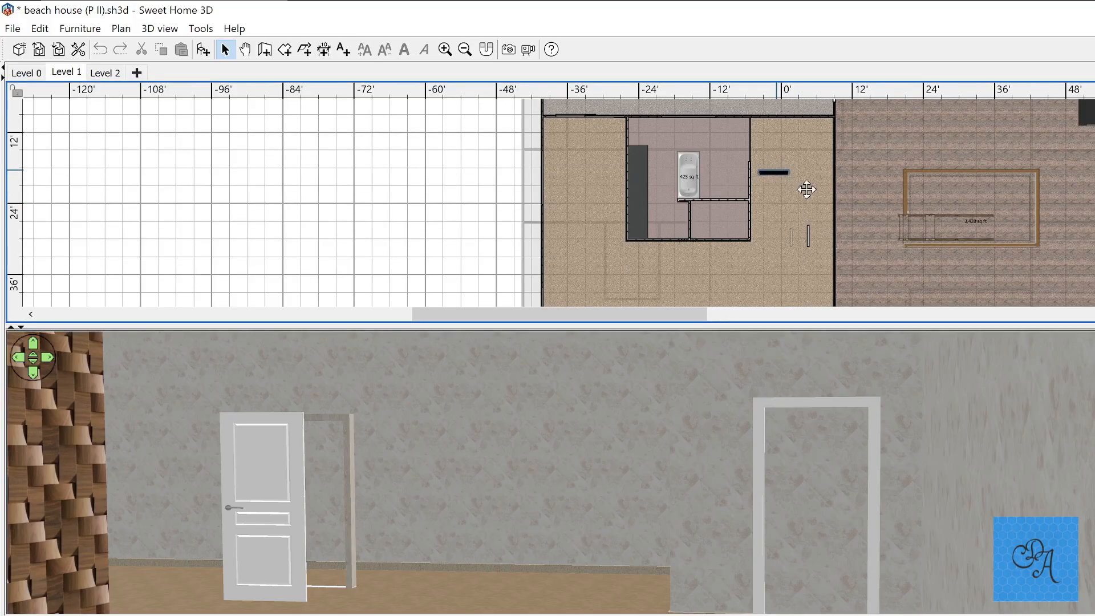
{"action": "left_click_drag", "start_coordinate": [773, 205], "coordinate": [733, 208]}
{"action": "scroll", "coordinate": [783, 251], "scroll_direction": "down", "scroll_amount": 3}
{"action": "scroll", "coordinate": [732, 207], "scroll_direction": "up", "scroll_amount": 3, "text": "ctrl"}
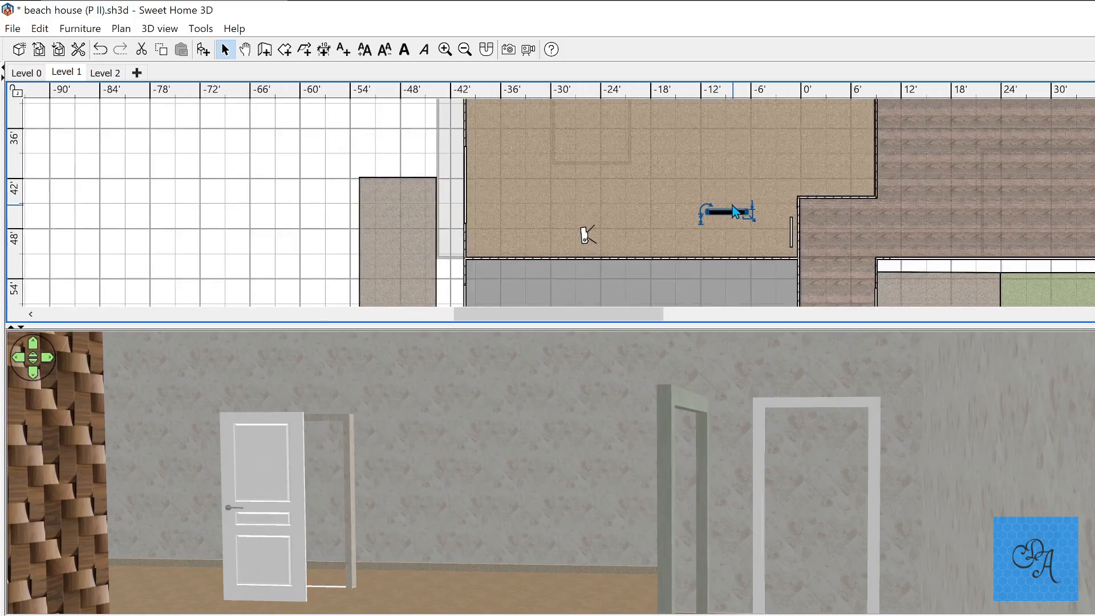
{"action": "left_click_drag", "start_coordinate": [700, 212], "coordinate": [728, 192]}
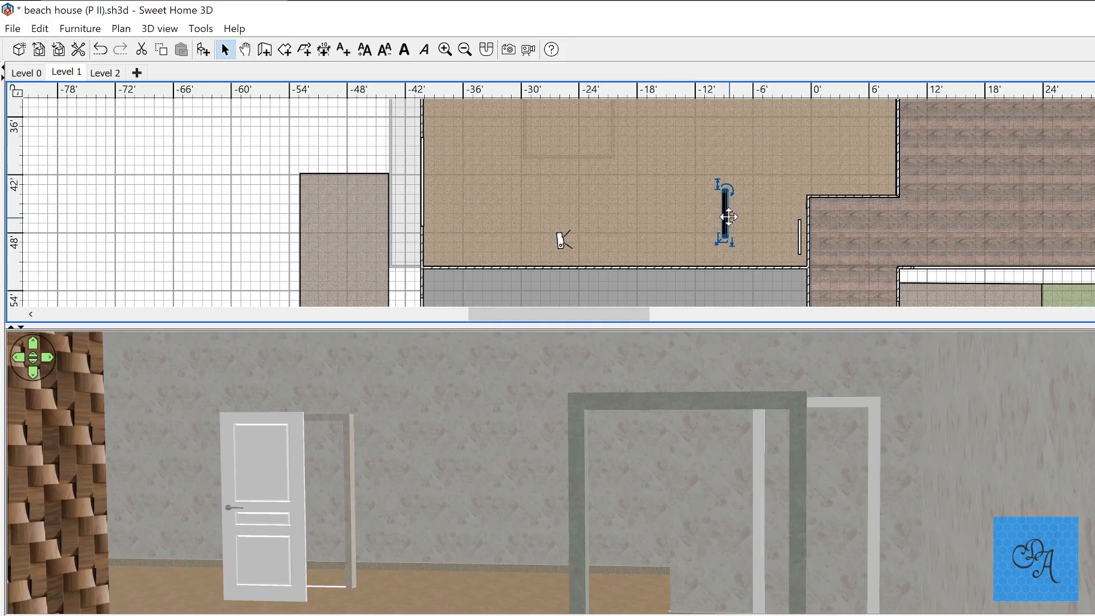
Step: Move the white frame up out of the way and shift the imported frame right, close to the short wall
{"action": "left_click_drag", "start_coordinate": [725, 218], "coordinate": [817, 166]}
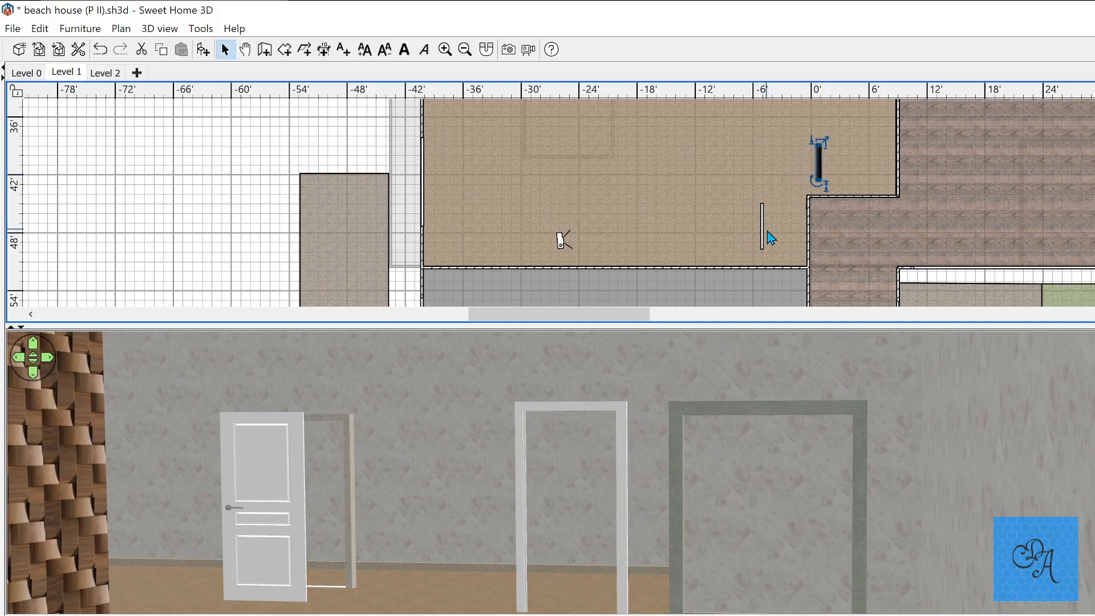
{"action": "left_click", "coordinate": [764, 229]}
{"action": "key", "text": "Right"}
{"action": "key", "text": "Right"}
{"action": "key", "text": "Right"}
{"action": "key", "text": "Right"}
{"action": "key", "text": "Right"}
{"action": "key", "text": "Right"}
{"action": "key", "text": "Right"}
{"action": "key", "text": "Right"}
{"action": "key", "text": "Right"}
{"action": "key", "text": "Right"}
{"action": "key", "text": "Right"}
{"action": "key", "text": "Right"}
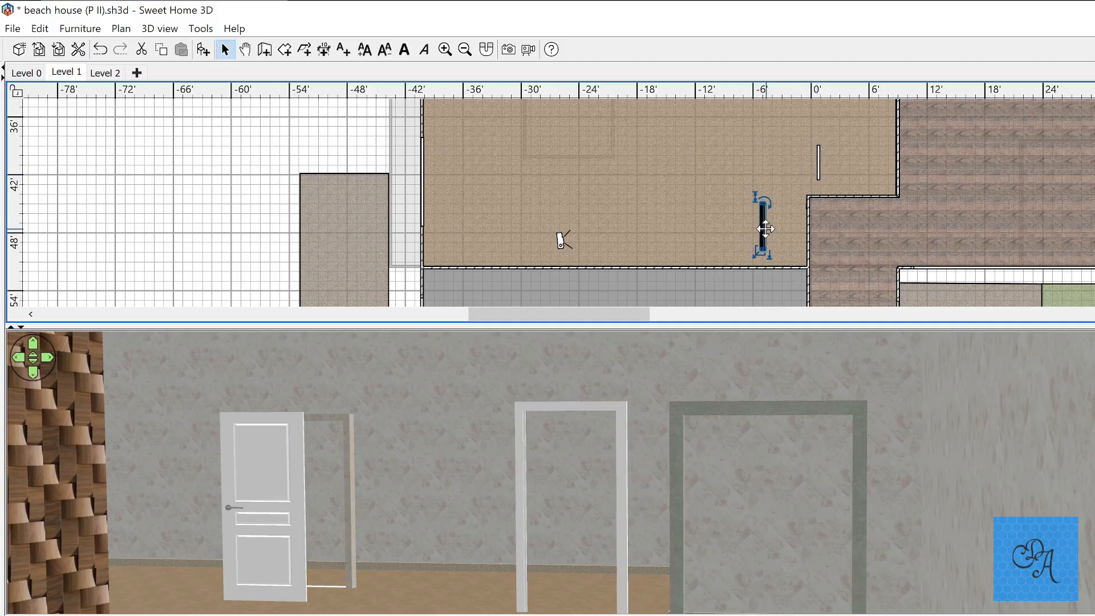
{"action": "key", "text": "Right"}
{"action": "key", "text": "Right"}
{"action": "key", "text": "Right"}
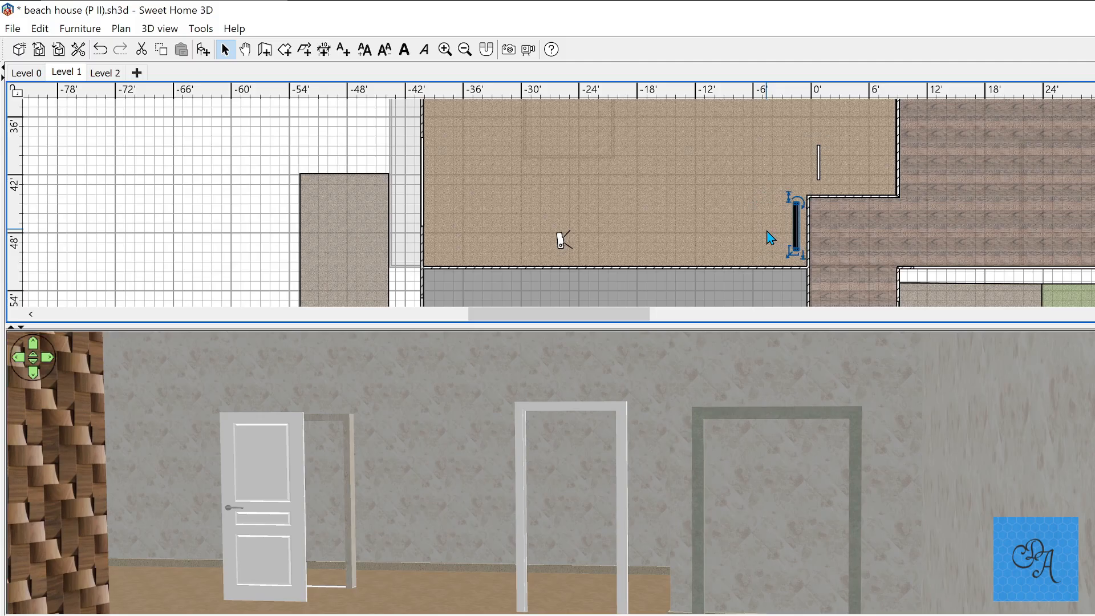
Step: Nudge the imported frame down along the short wall, toward the room's lower corner
{"action": "left_click_drag", "start_coordinate": [790, 424], "coordinate": [799, 431]}
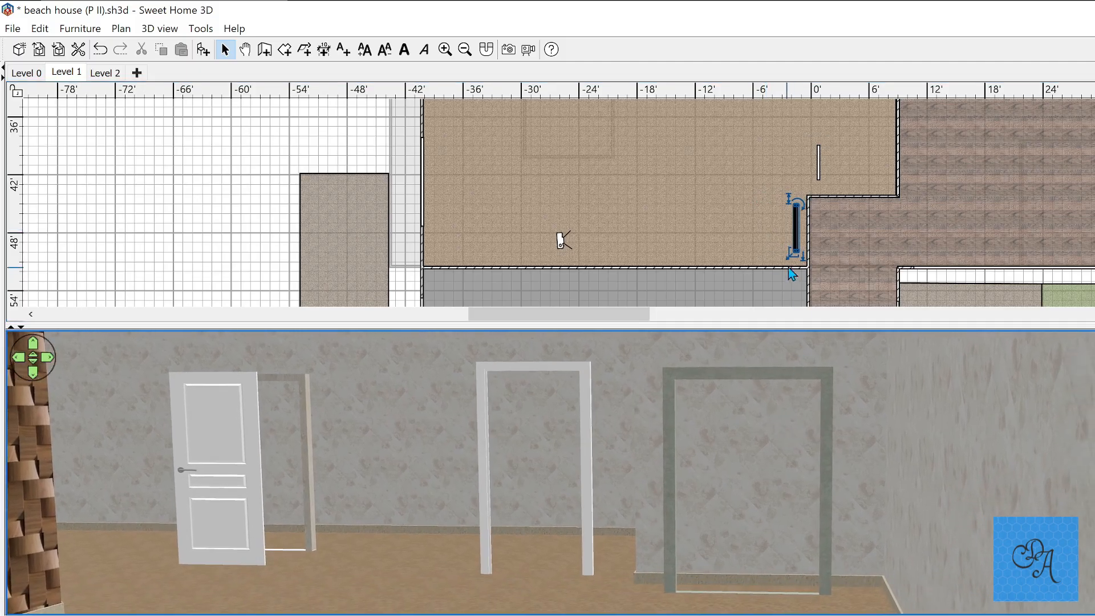
{"action": "left_click", "coordinate": [796, 235]}
{"action": "key", "text": "Down"}
{"action": "key", "text": "Down"}
{"action": "key", "text": "Down"}
{"action": "key", "text": "Down"}
{"action": "key", "text": "Down"}
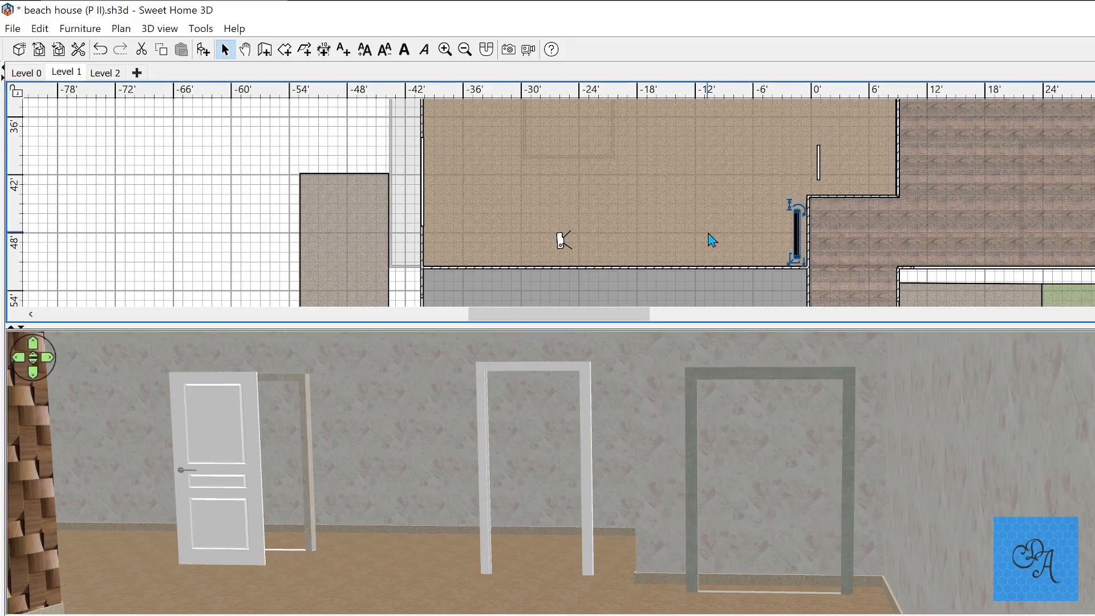
Step: Nudge the imported frame up slightly and right into the short wall, then back left to centre it in the wall's thickness
{"action": "key", "text": "Up"}
{"action": "key", "text": "Right"}
{"action": "key", "text": "Right"}
{"action": "key", "text": "Right"}
{"action": "key", "text": "Right"}
{"action": "key", "text": "Right"}
{"action": "key", "text": "Right"}
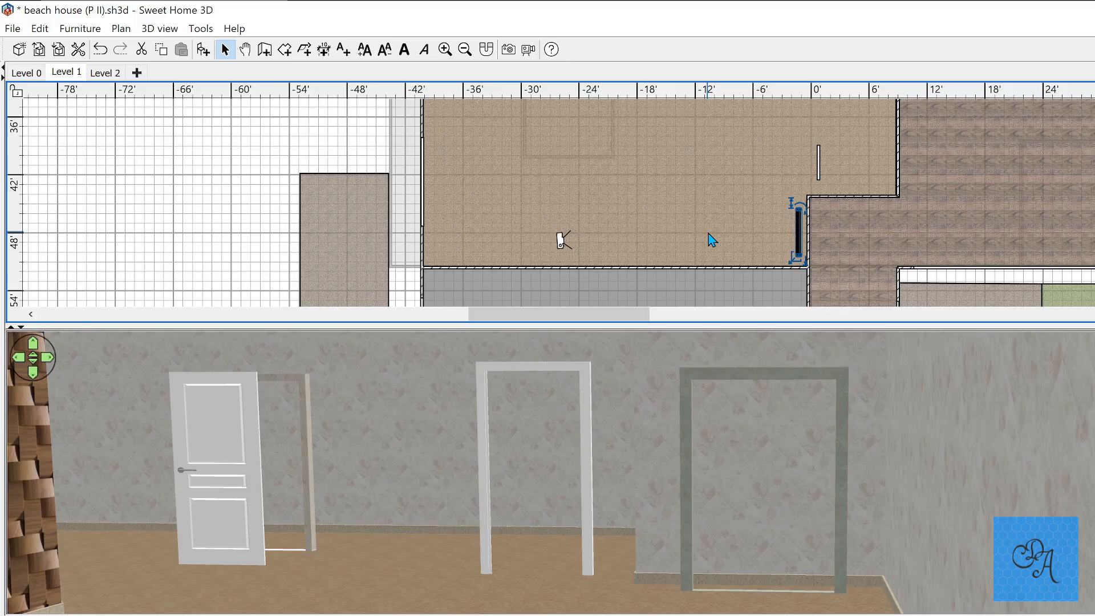
{"action": "key", "text": "Left"}
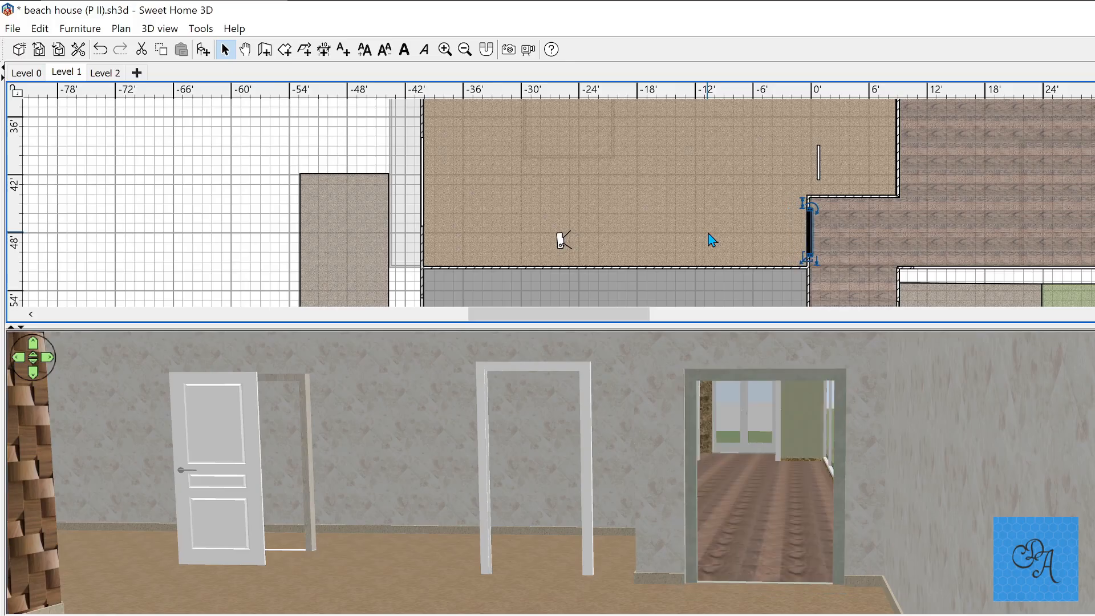
{"action": "key", "text": "Left"}
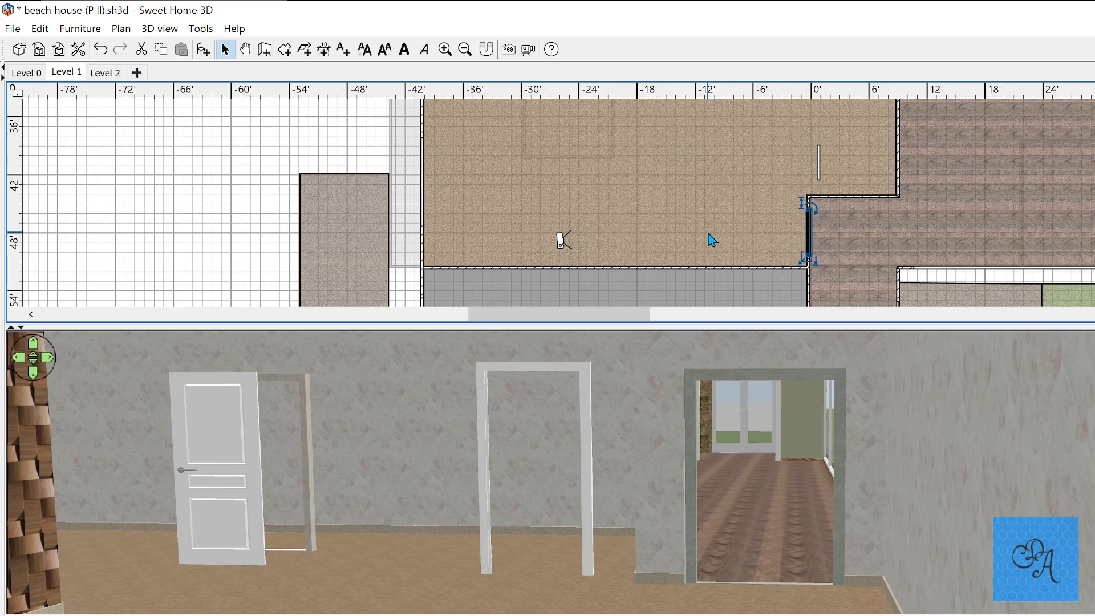
{"action": "scroll", "coordinate": [821, 234], "scroll_direction": "up", "scroll_amount": 5}
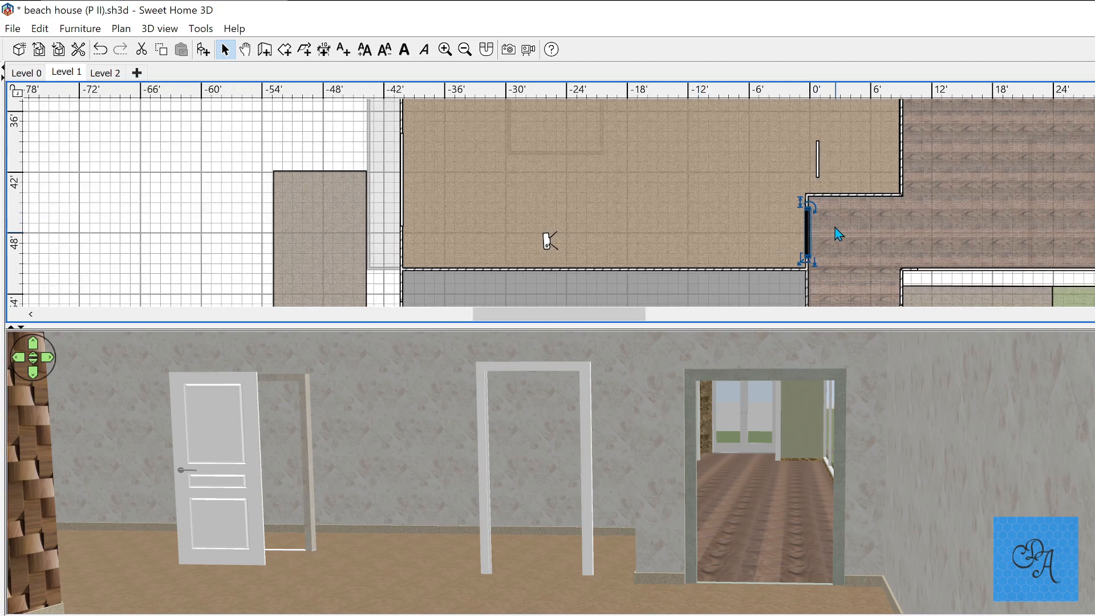
{"action": "scroll", "coordinate": [848, 234], "scroll_direction": "up", "scroll_amount": 2, "text": "ctrl"}
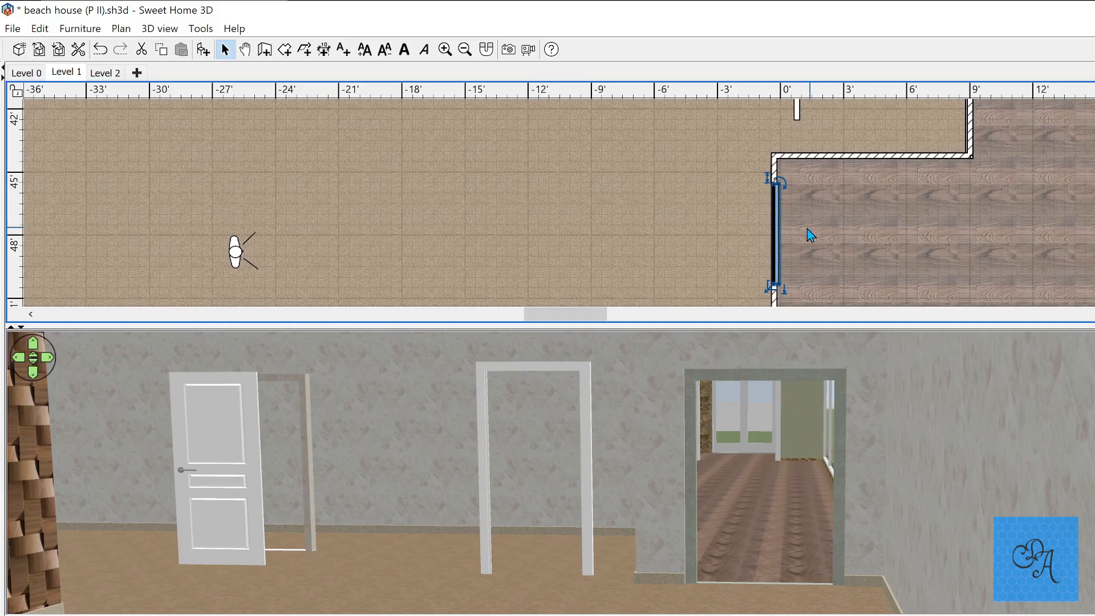
{"action": "scroll", "coordinate": [798, 231], "scroll_direction": "down", "scroll_amount": 1}
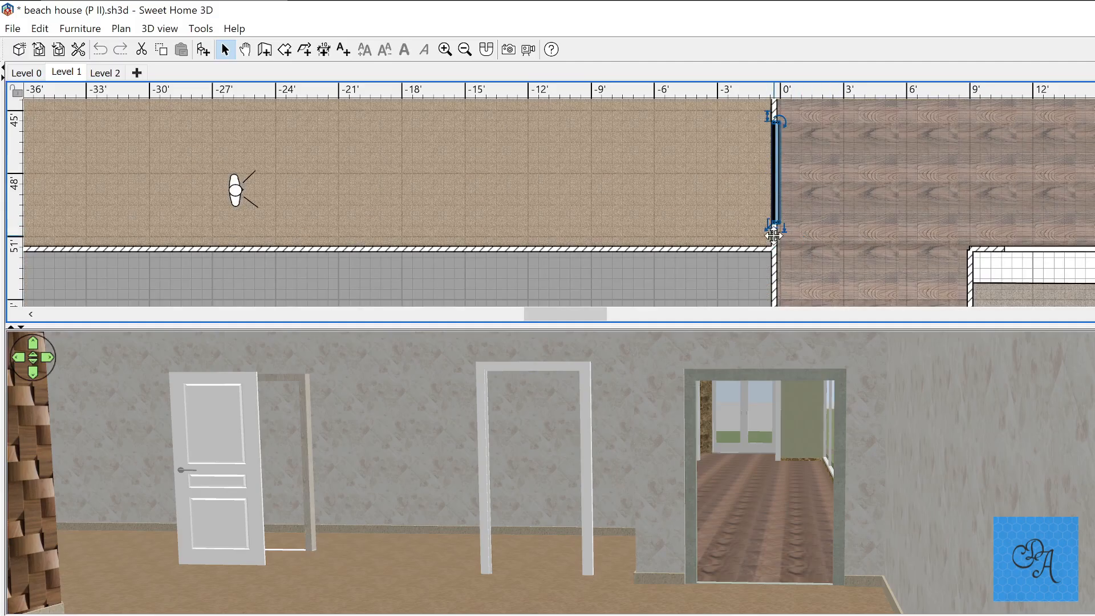
Step: Check the thickness of the short wall holding the imported frame in its wall properties
{"action": "left_click", "coordinate": [773, 240]}
{"action": "double_click", "coordinate": [773, 240]}
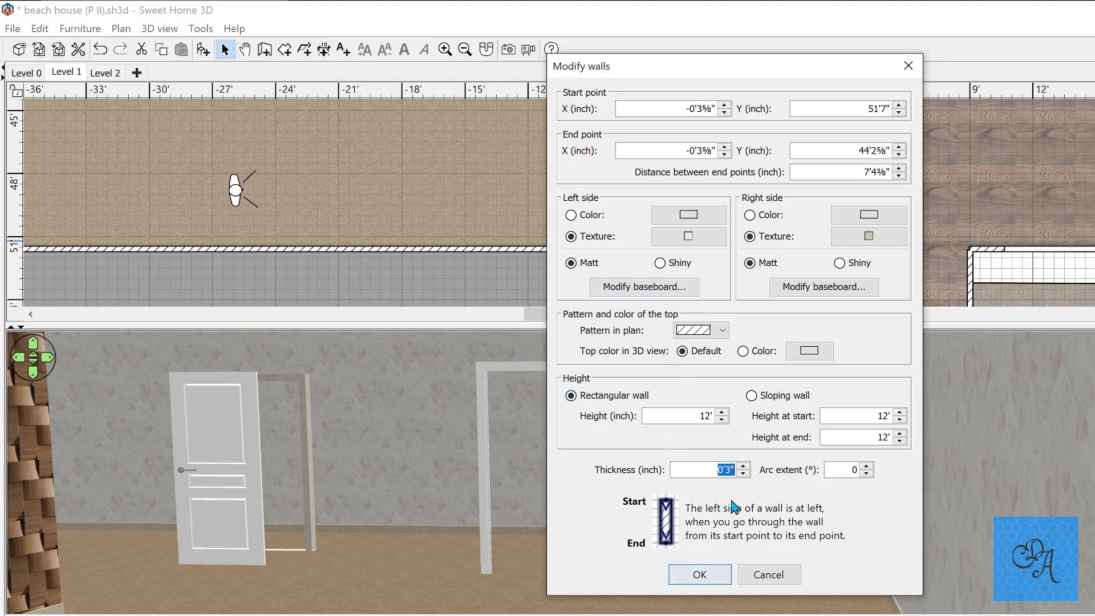
{"action": "key", "text": "Return"}
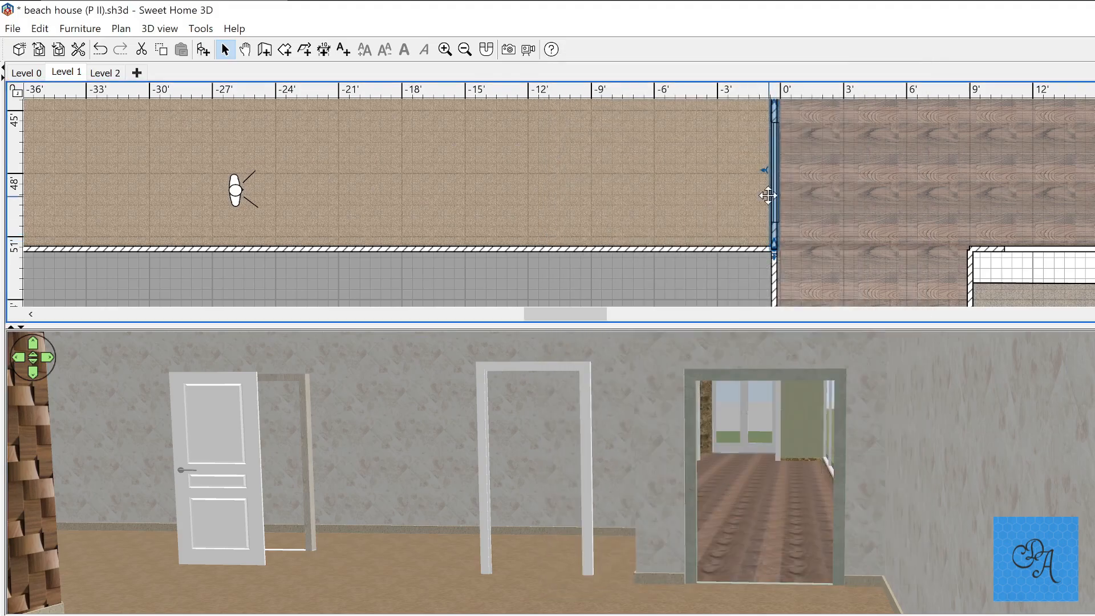
{"action": "left_click", "coordinate": [727, 200]}
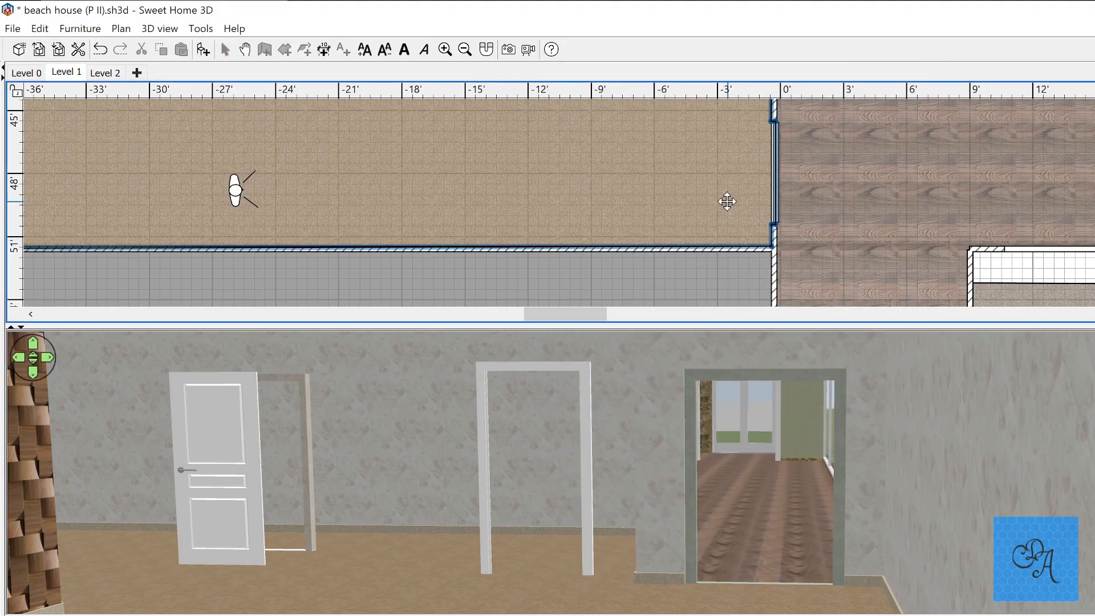
Step: Pull the imported frame out of the short wall into the tan-floored room and set the wall's thickness to 8 inches
{"action": "left_click", "coordinate": [773, 199]}
{"action": "left_click_drag", "start_coordinate": [773, 200], "coordinate": [740, 200]}
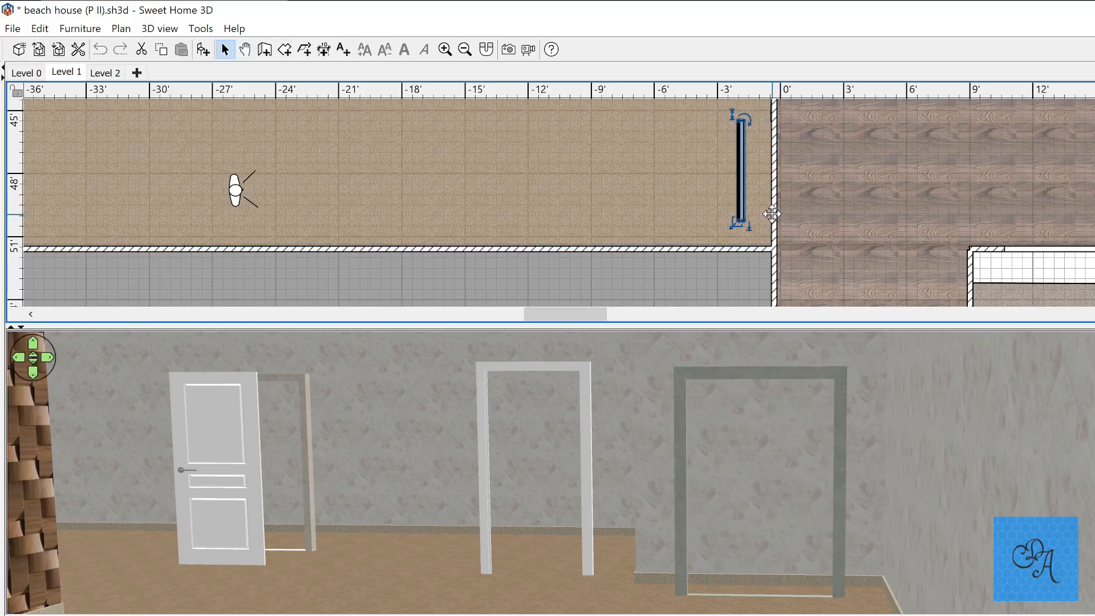
{"action": "double_click", "coordinate": [774, 220]}
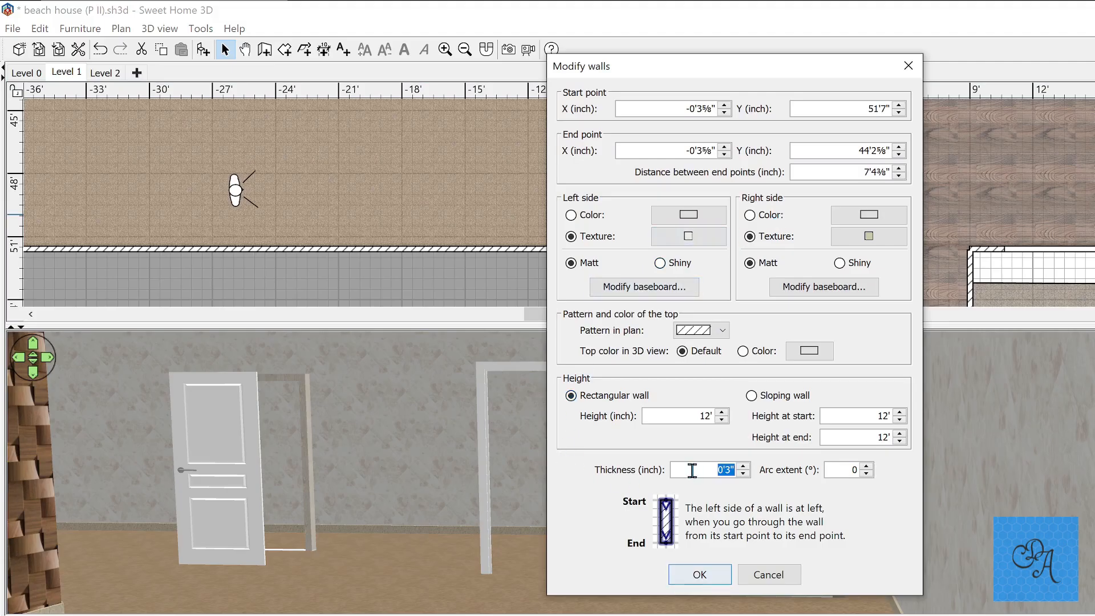
{"action": "type", "text": "8"}
{"action": "key", "text": "Return"}
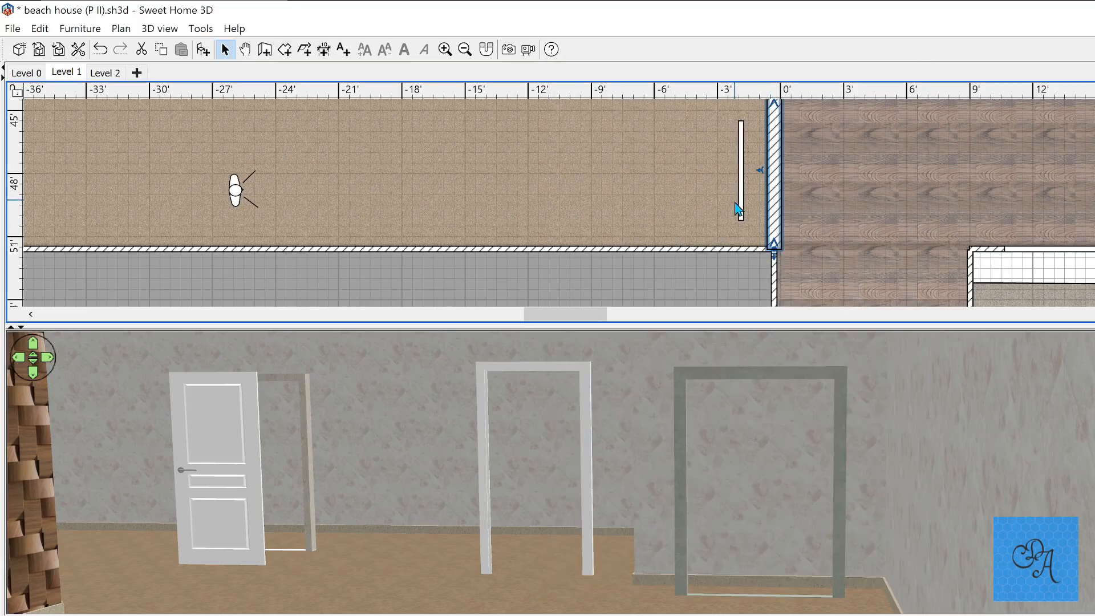
Step: Try placing the imported frame into the thickened wall, and undo both the placement and the wall thickness change
{"action": "scroll", "coordinate": [738, 211], "scroll_direction": "up", "scroll_amount": 3}
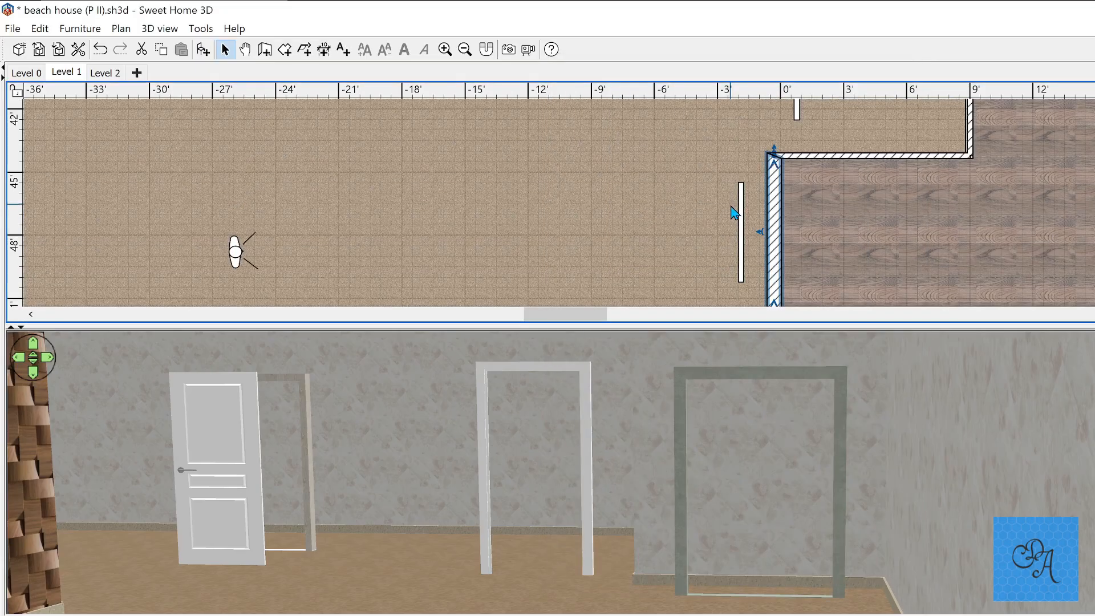
{"action": "left_click", "coordinate": [735, 242]}
{"action": "left_click_drag", "start_coordinate": [739, 243], "coordinate": [769, 248]}
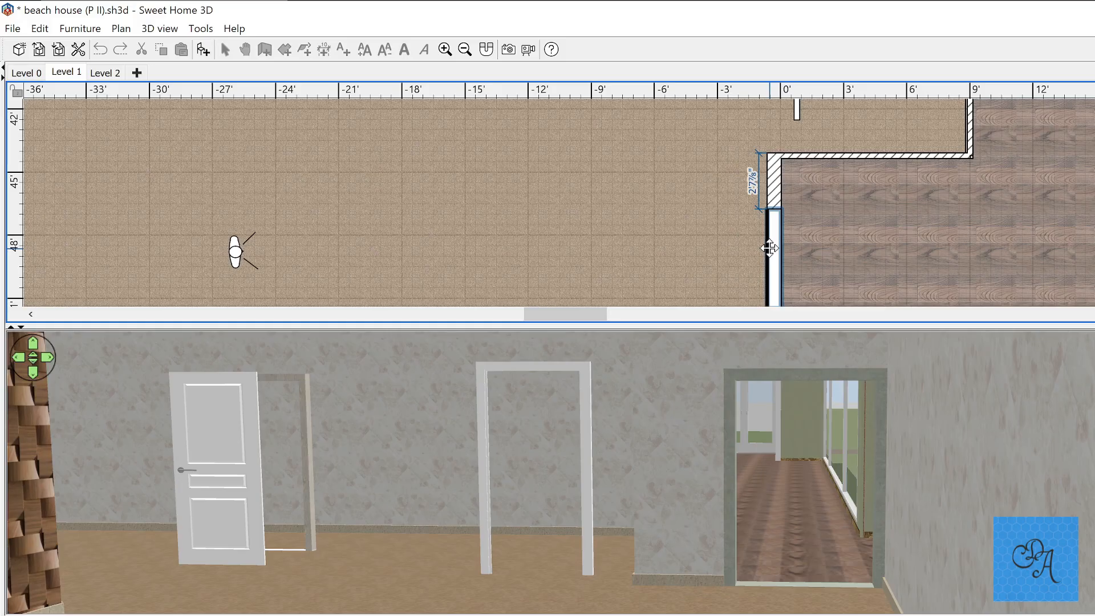
{"action": "scroll", "coordinate": [733, 227], "scroll_direction": "down", "scroll_amount": 2}
{"action": "scroll", "coordinate": [732, 227], "scroll_direction": "up", "scroll_amount": 2}
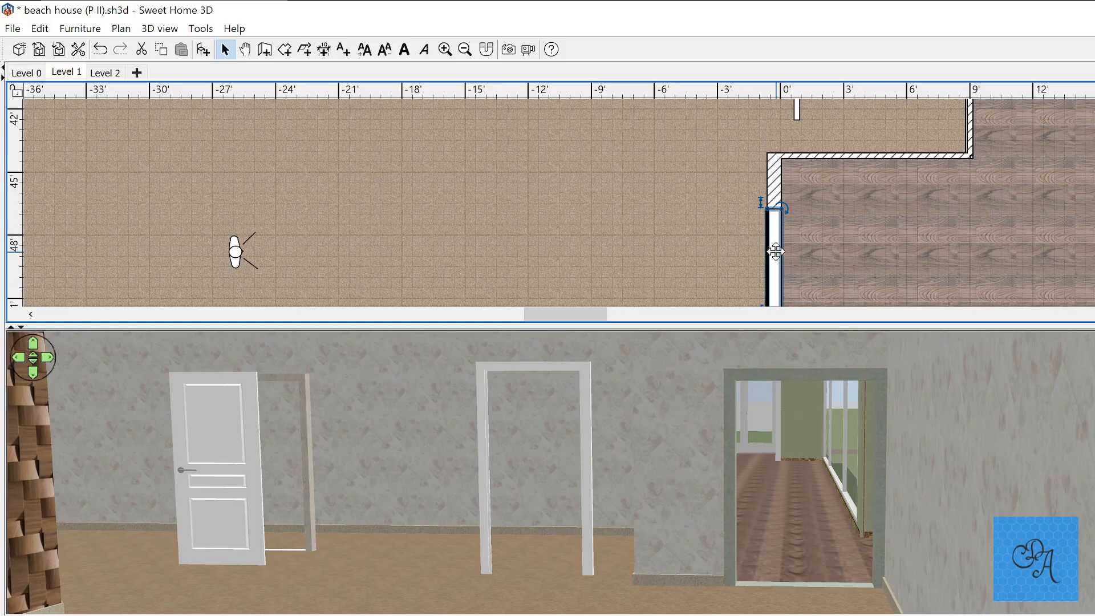
{"action": "key", "text": "ctrl+z"}
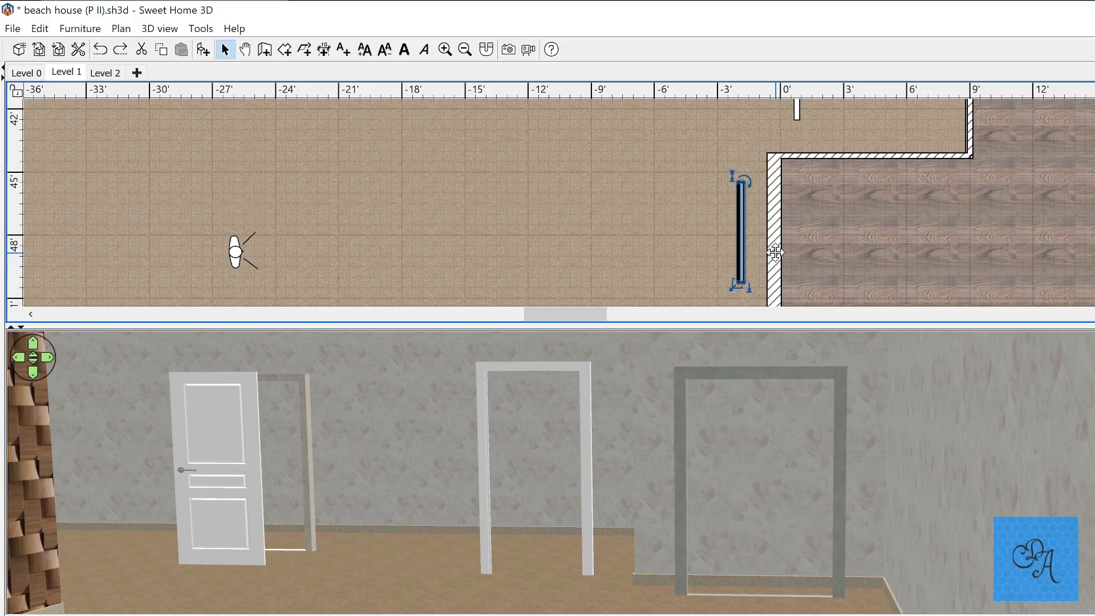
{"action": "left_click", "coordinate": [775, 251]}
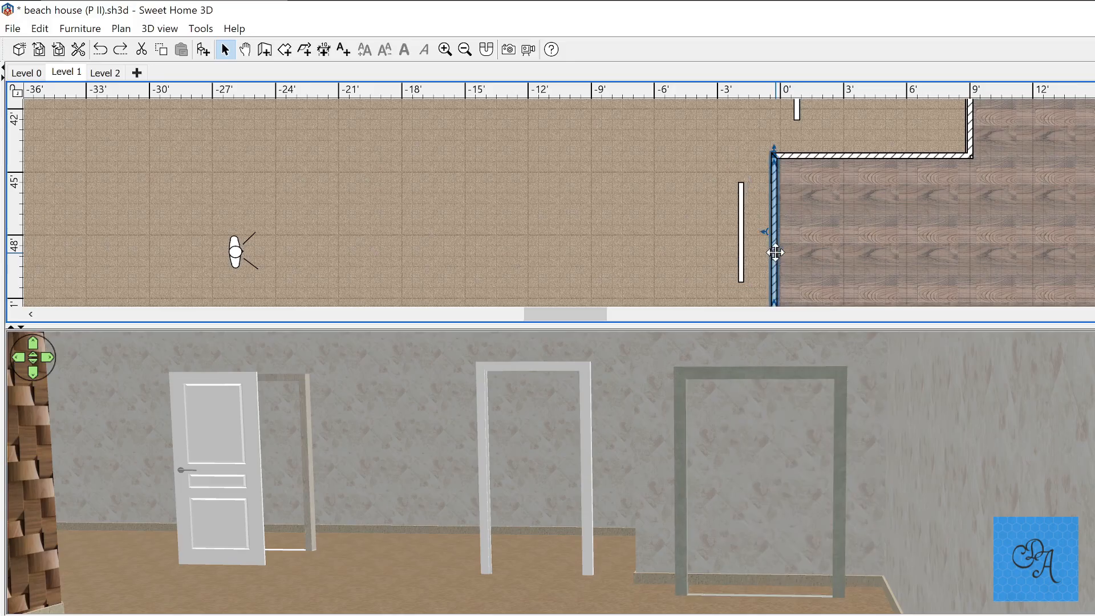
Step: Nudge the imported frame right in small increments into the short wall so it keeps its own depth
{"action": "left_click", "coordinate": [739, 261]}
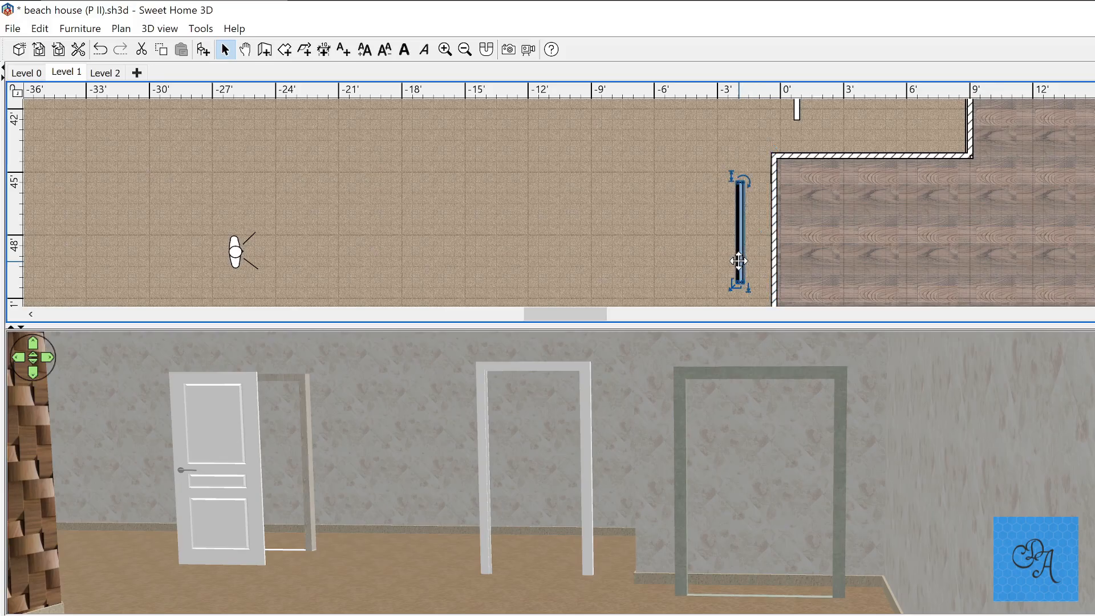
{"action": "left_click_drag", "start_coordinate": [738, 260], "coordinate": [743, 268]}
{"action": "key", "text": "Right"}
{"action": "key", "text": "Right"}
{"action": "key", "text": "Right"}
{"action": "key", "text": "Right"}
{"action": "key", "text": "Right"}
{"action": "key", "text": "Right"}
{"action": "key", "text": "Right"}
{"action": "key", "text": "Right"}
{"action": "key", "text": "Right"}
{"action": "key", "text": "Right"}
{"action": "key", "text": "Right"}
{"action": "key", "text": "Right"}
{"action": "key", "text": "Right"}
{"action": "key", "text": "Right"}
{"action": "key", "text": "Right"}
{"action": "key", "text": "Right"}
{"action": "key", "text": "Right"}
{"action": "key", "text": "Right"}
{"action": "key", "text": "Right"}
{"action": "key", "text": "Right"}
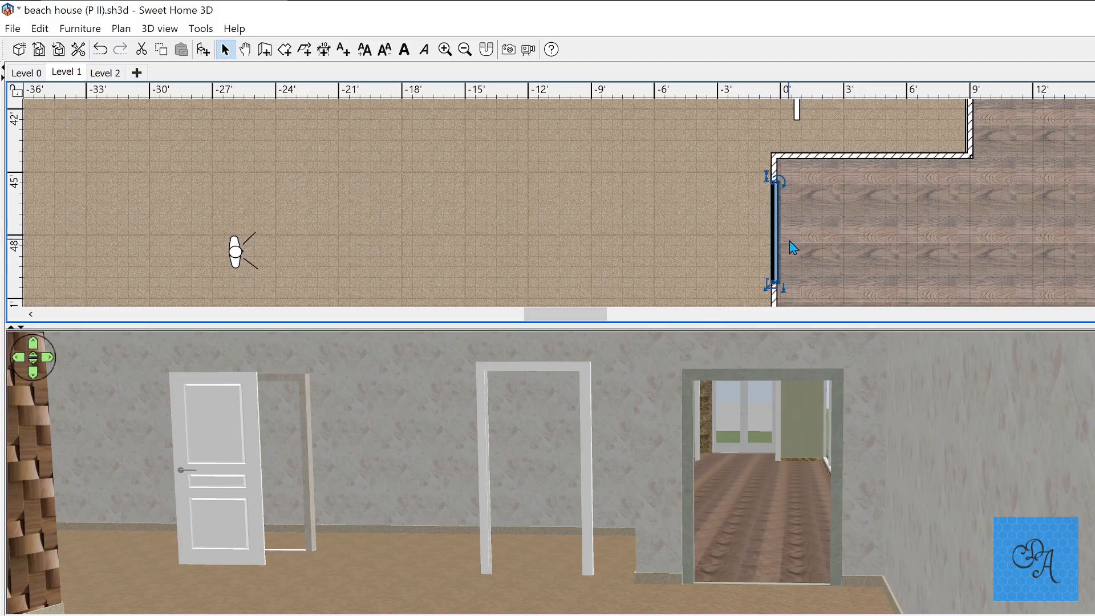
Step: Set the imported frame's depth to 4 inches
{"action": "double_click", "coordinate": [744, 412]}
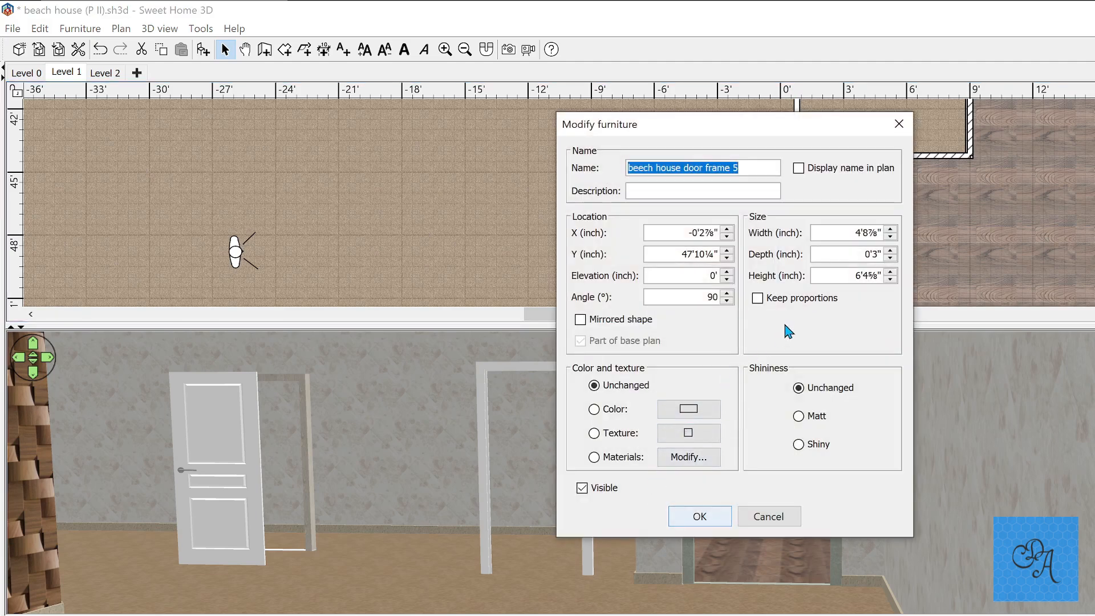
{"action": "left_click", "coordinate": [819, 252]}
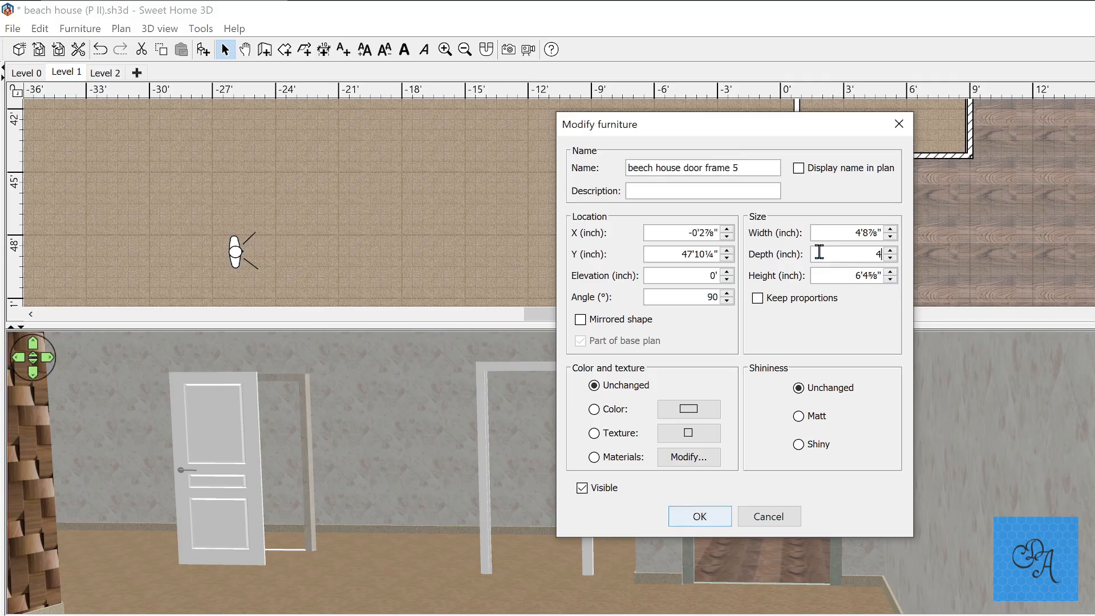
{"action": "key", "text": "Return"}
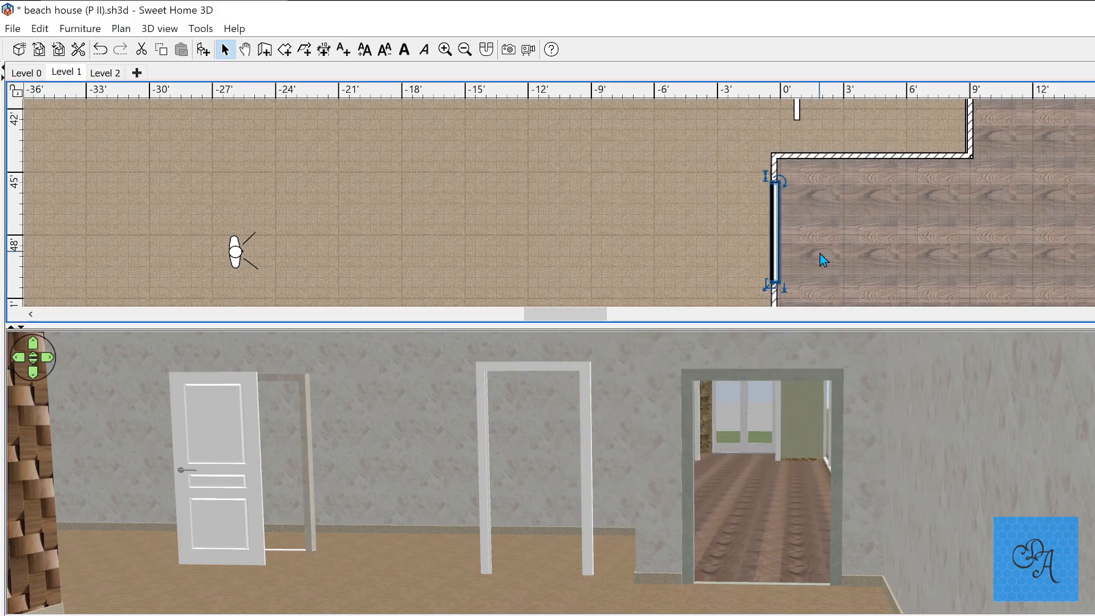
{"action": "left_click", "coordinate": [716, 246]}
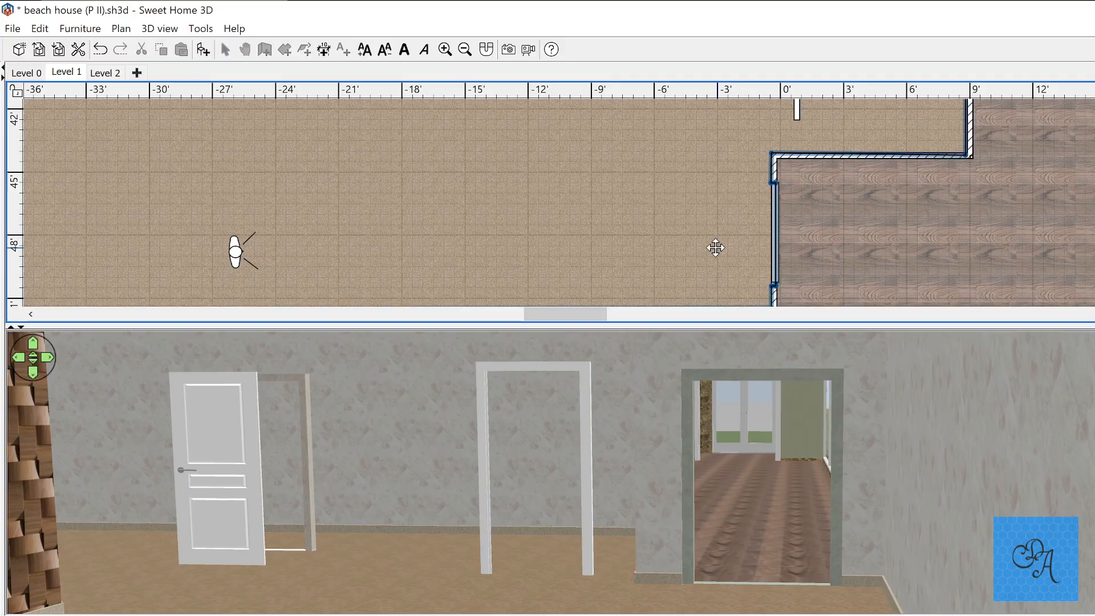
Step: Enlarge the 3D view and walk through the opening to examine how the frame sits on both sides of the wall
{"action": "left_click_drag", "start_coordinate": [731, 326], "coordinate": [743, 6]}
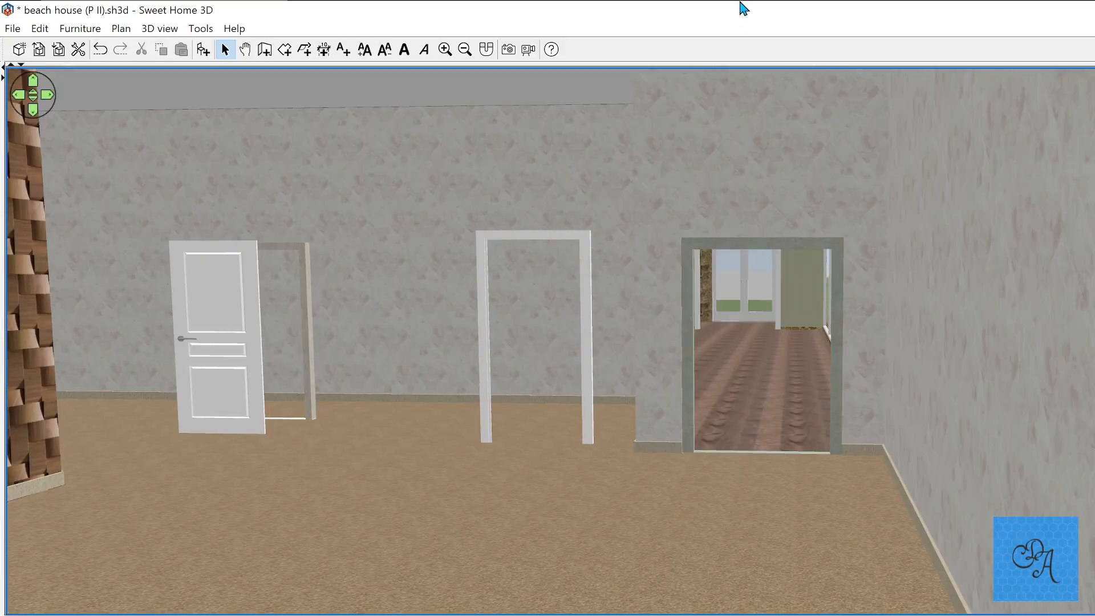
{"action": "mouse_move", "coordinate": [669, 341]}
{"action": "left_mouse_down"}
{"action": "mouse_move", "coordinate": [672, 306]}
{"action": "mouse_move", "coordinate": [675, 343]}
{"action": "mouse_move", "coordinate": [679, 333]}
{"action": "left_mouse_up"}
{"action": "scroll", "coordinate": [670, 308], "scroll_direction": "up", "scroll_amount": 6}
{"action": "scroll", "coordinate": [679, 334], "scroll_direction": "up", "scroll_amount": 10}
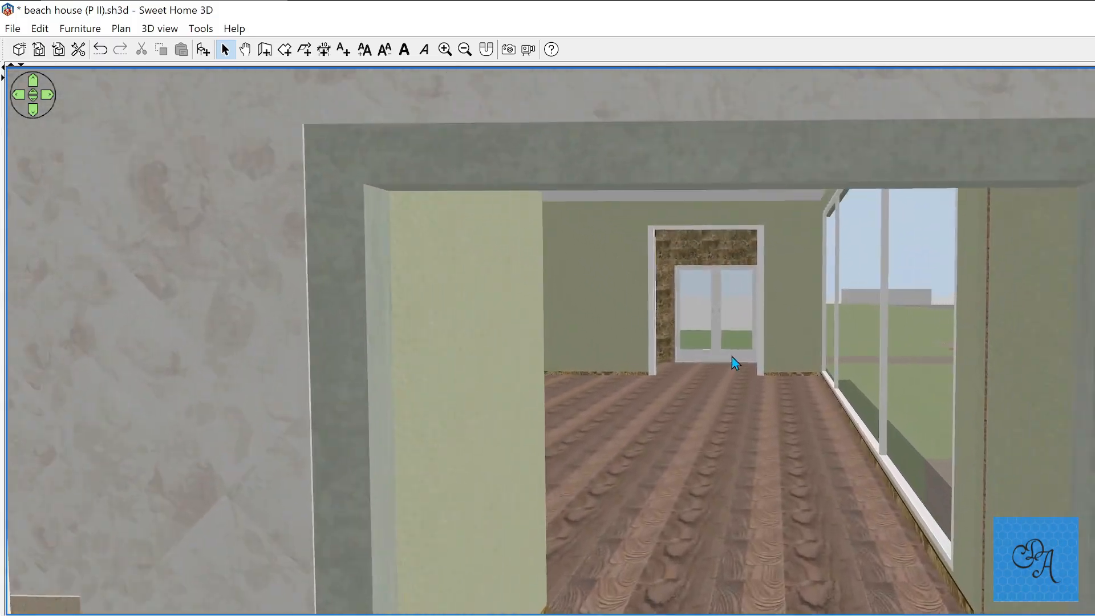
{"action": "scroll", "coordinate": [730, 357], "scroll_direction": "up", "scroll_amount": 10}
{"action": "left_click_drag", "start_coordinate": [768, 357], "coordinate": [392, 343]}
{"action": "left_click_drag", "start_coordinate": [596, 342], "coordinate": [489, 374]}
{"action": "scroll", "coordinate": [499, 347], "scroll_direction": "down", "scroll_amount": 10}
{"action": "scroll", "coordinate": [719, 381], "scroll_direction": "down", "scroll_amount": 6}
{"action": "left_click_drag", "start_coordinate": [717, 379], "coordinate": [676, 331]}
{"action": "scroll", "coordinate": [706, 368], "scroll_direction": "up", "scroll_amount": 2}
{"action": "scroll", "coordinate": [707, 369], "scroll_direction": "up", "scroll_amount": 6}
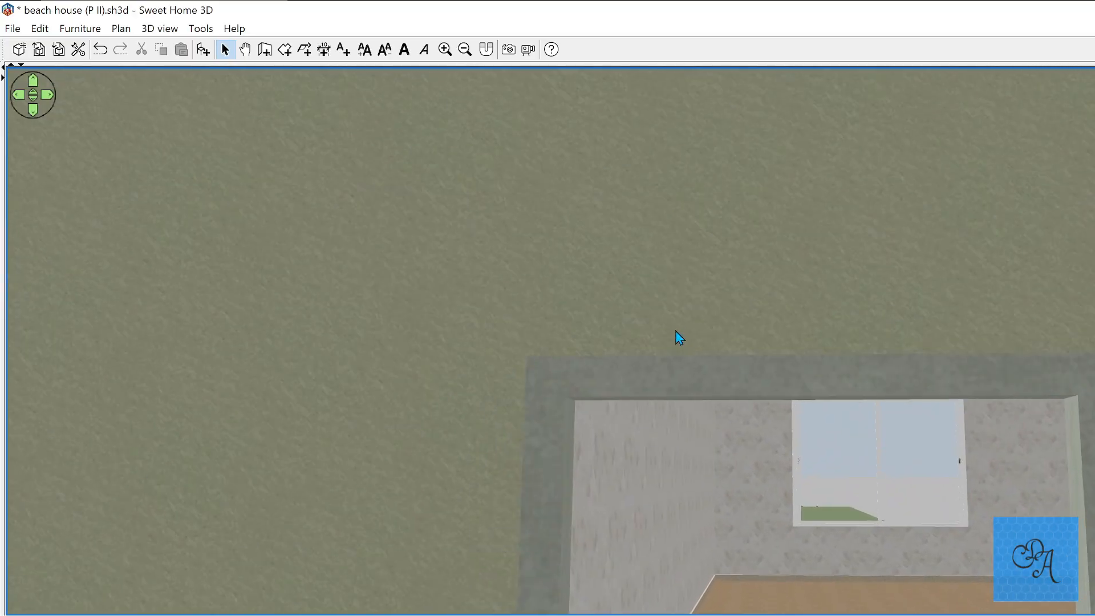
{"action": "left_click_drag", "start_coordinate": [537, 344], "coordinate": [386, 343]}
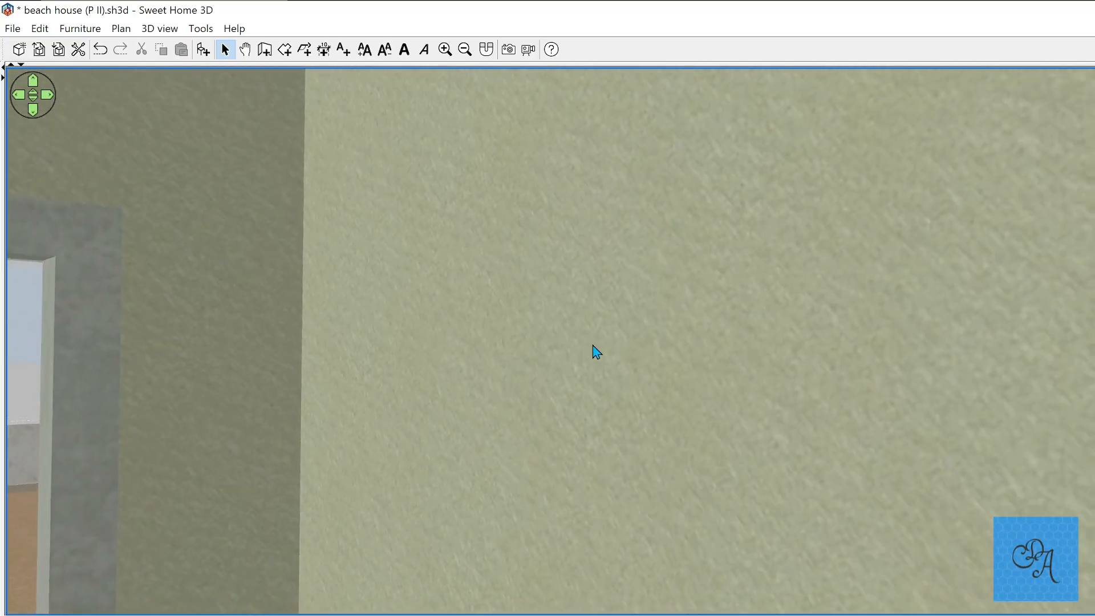
{"action": "left_click_drag", "start_coordinate": [593, 343], "coordinate": [504, 347]}
{"action": "scroll", "coordinate": [489, 377], "scroll_direction": "down", "scroll_amount": 8}
{"action": "left_click_drag", "start_coordinate": [721, 384], "coordinate": [675, 331]}
{"action": "scroll", "coordinate": [706, 369], "scroll_direction": "up", "scroll_amount": 6}
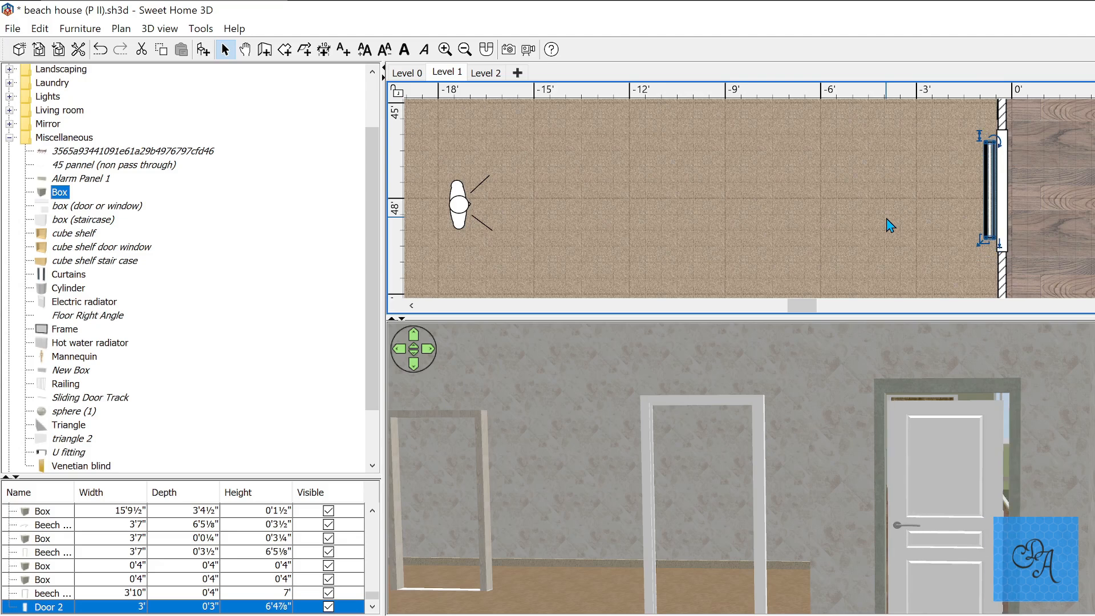
Step: Nudge the separate door panel right into the frame's opening
{"action": "key", "text": "Right"}
{"action": "key", "text": "Right"}
{"action": "key", "text": "Right"}
{"action": "key", "text": "Right"}
{"action": "key", "text": "Right"}
{"action": "key", "text": "Right"}
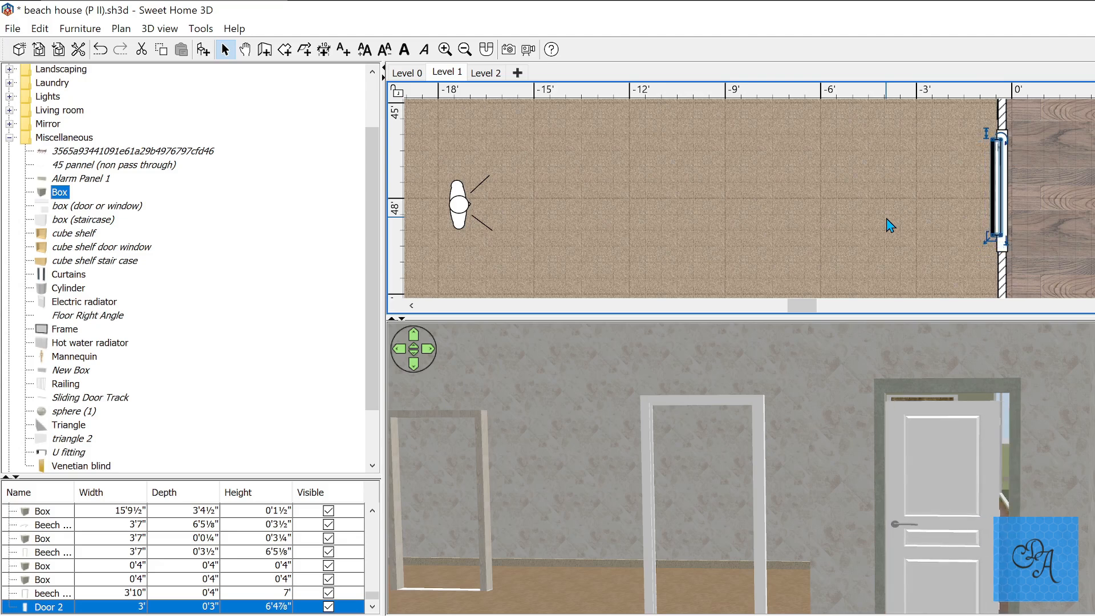
Step: Widen the door panel to 3'4" and increase its height to 6'8" to fill the frame
{"action": "left_click_drag", "start_coordinate": [986, 235], "coordinate": [992, 247]}
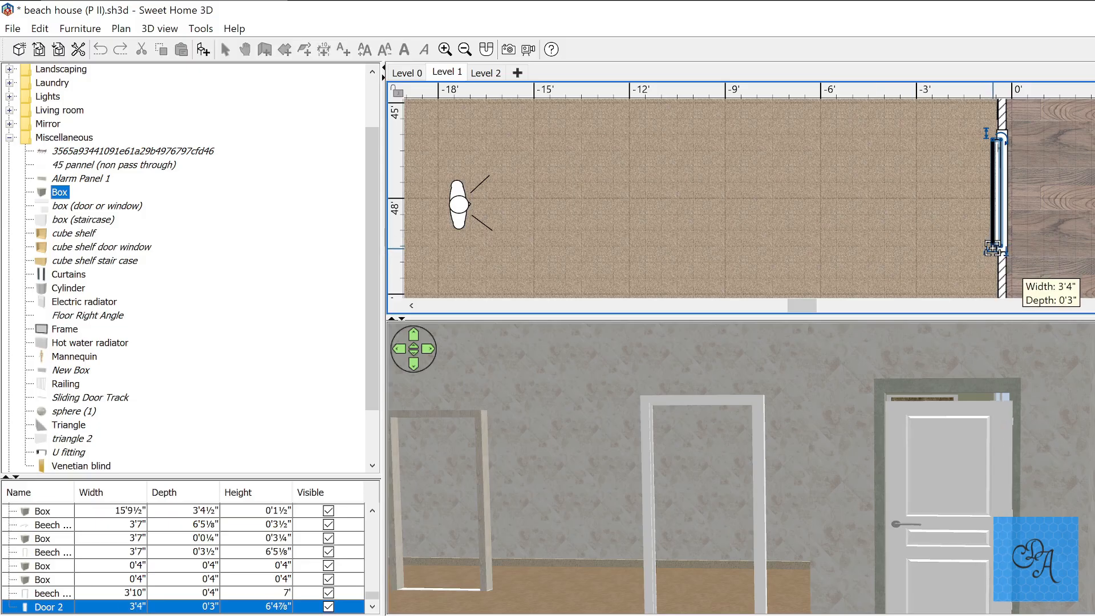
{"action": "scroll", "coordinate": [972, 245], "scroll_direction": "up", "scroll_amount": 3}
{"action": "left_click_drag", "start_coordinate": [991, 198], "coordinate": [990, 191]}
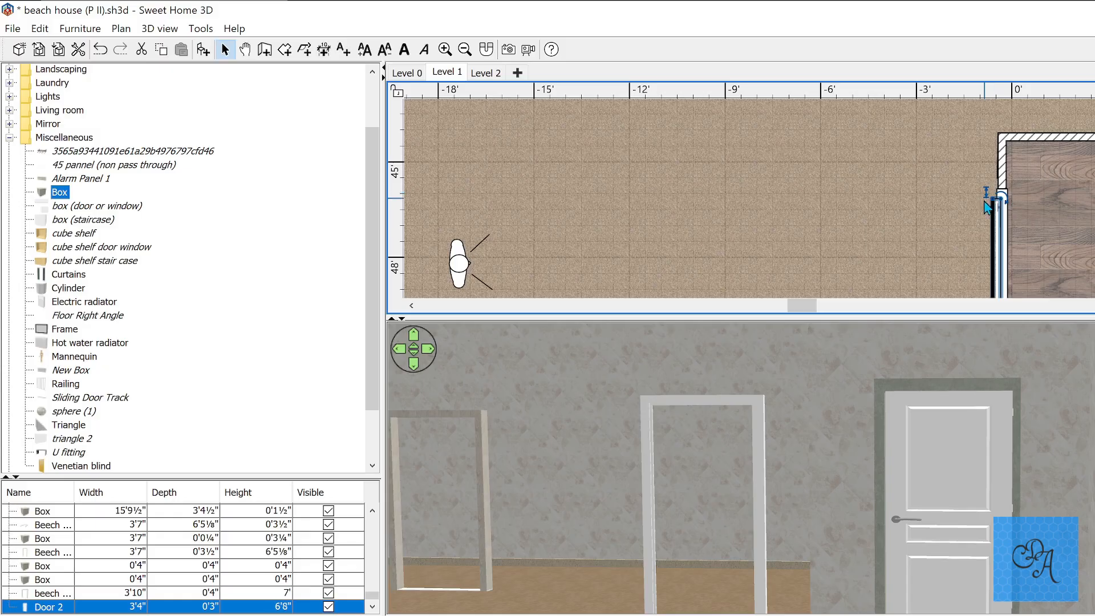
Step: Swing the door panel open into the tan-floored room and reduce its height to 6'7½"
{"action": "scroll", "coordinate": [1003, 211], "scroll_direction": "down", "scroll_amount": 2, "text": "ctrl"}
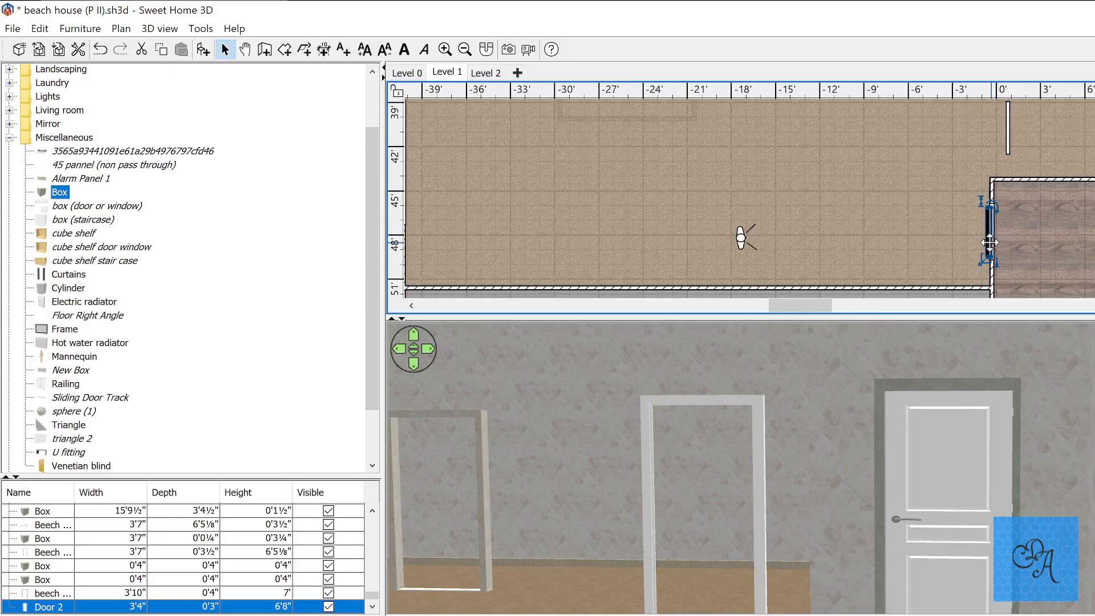
{"action": "left_click_drag", "start_coordinate": [993, 206], "coordinate": [883, 256]}
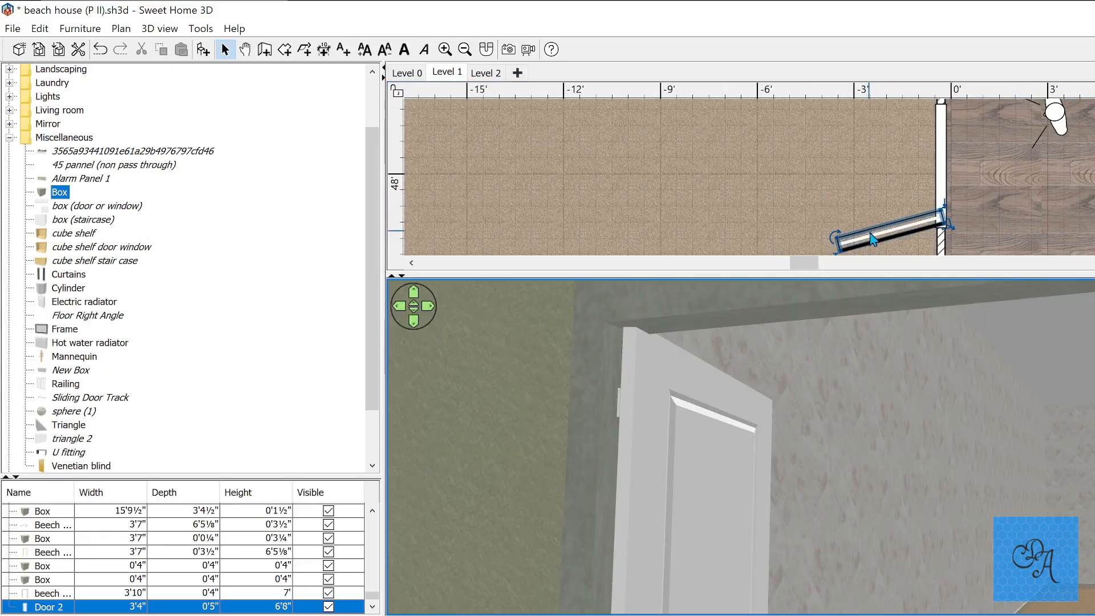
{"action": "scroll", "coordinate": [861, 218], "scroll_direction": "up", "scroll_amount": 3, "text": "ctrl"}
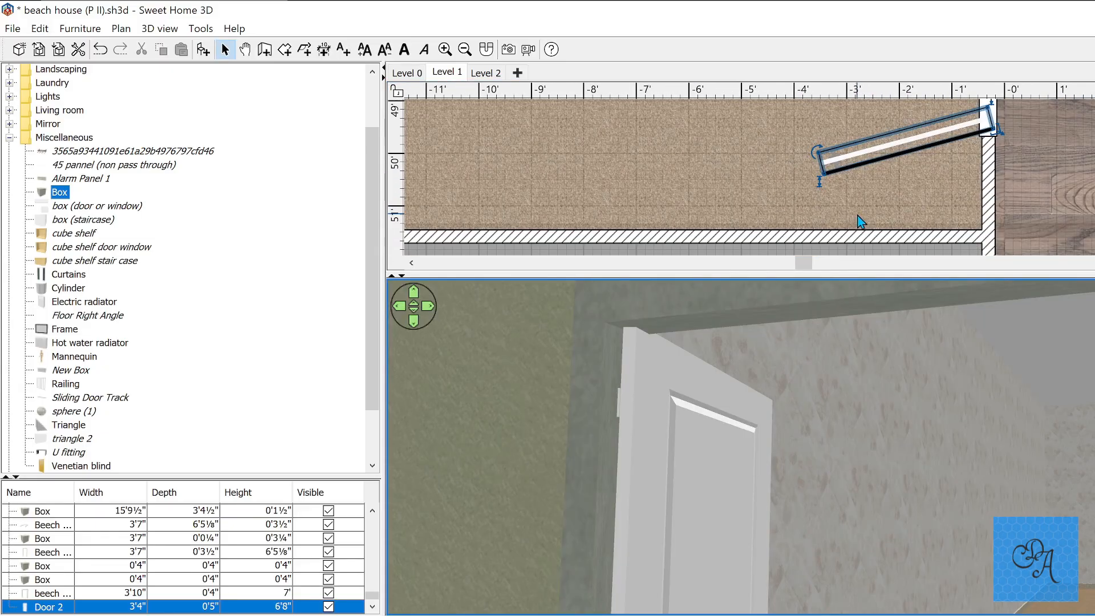
{"action": "scroll", "coordinate": [819, 147], "scroll_direction": "up", "scroll_amount": 3, "text": "ctrl"}
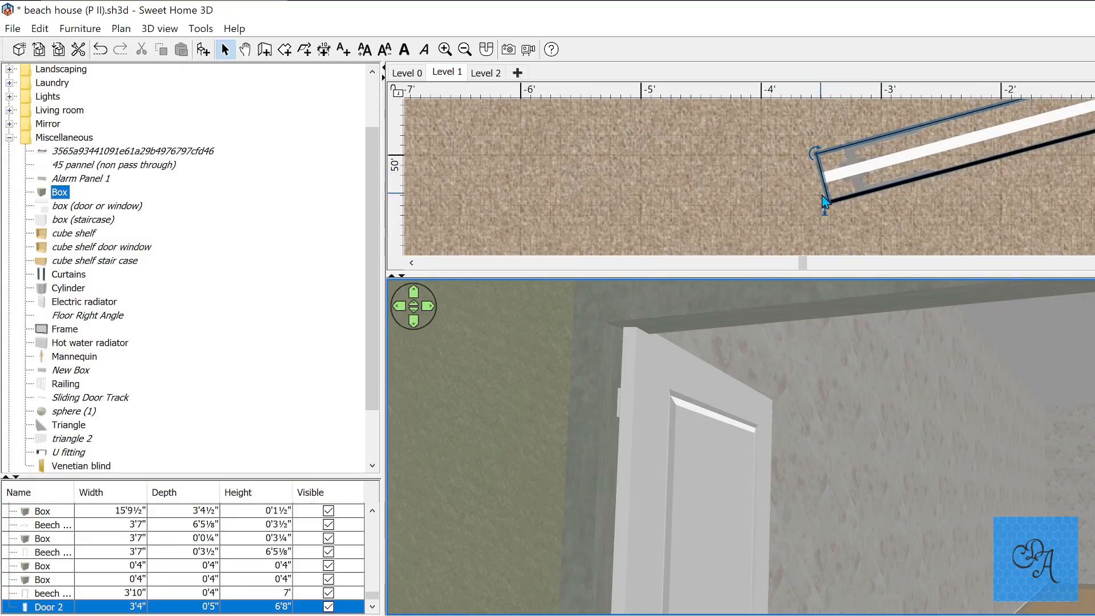
{"action": "left_click_drag", "start_coordinate": [828, 204], "coordinate": [826, 210]}
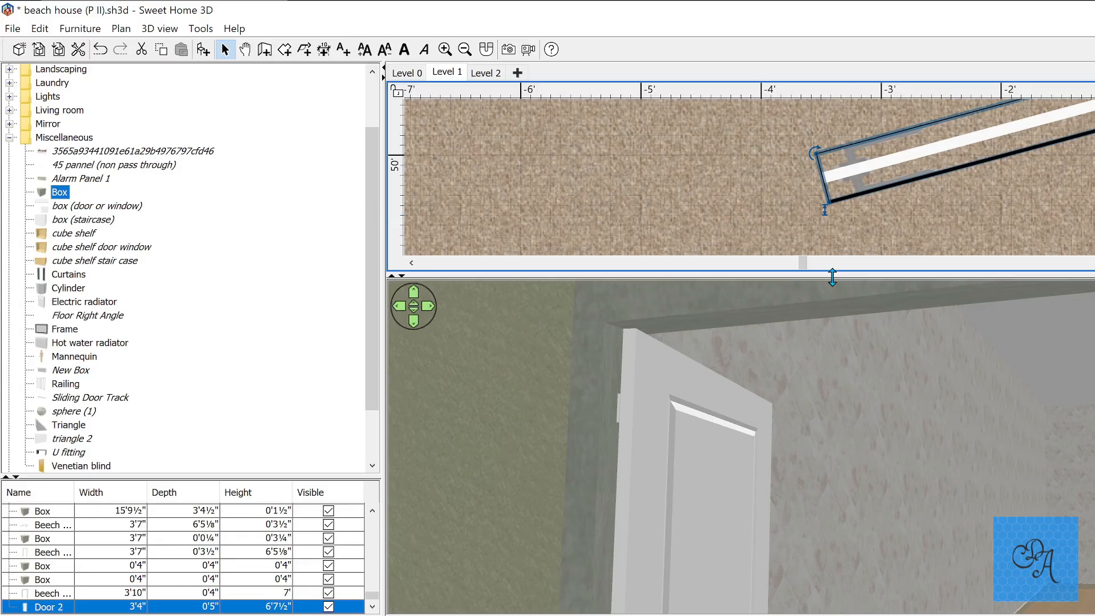
Step: Enlarge the 3D view over the whole window and examine the open door panel within its frame
{"action": "left_click_drag", "start_coordinate": [832, 277], "coordinate": [955, 8]}
{"action": "left_click_drag", "start_coordinate": [964, 570], "coordinate": [948, 605]}
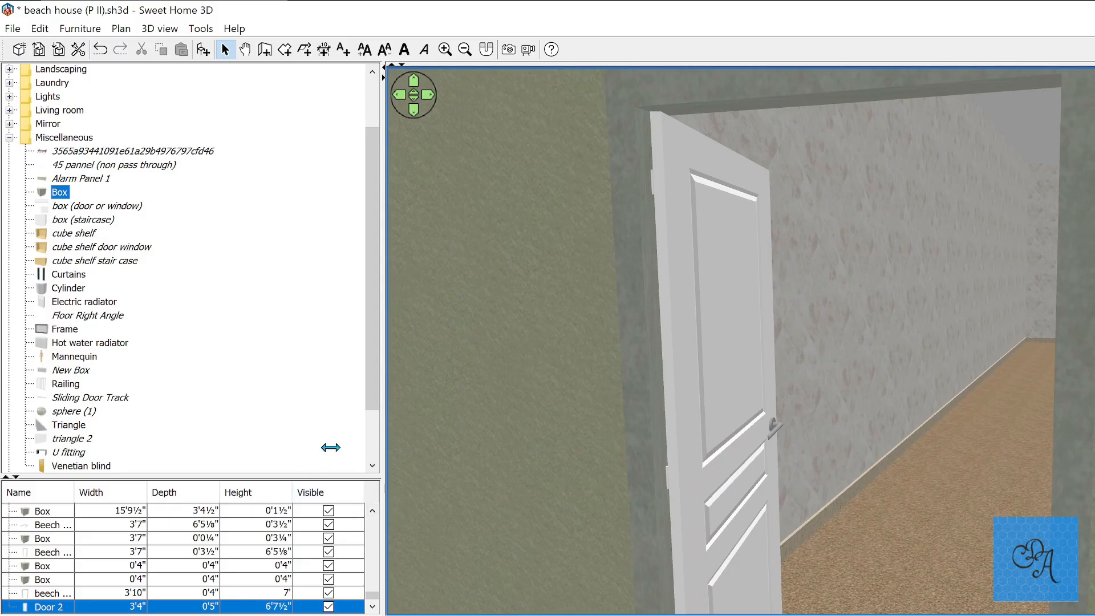
{"action": "left_click_drag", "start_coordinate": [382, 449], "coordinate": [4, 438]}
{"action": "left_click_drag", "start_coordinate": [303, 398], "coordinate": [423, 373]}
{"action": "key", "text": "Down"}
{"action": "left_click_drag", "start_coordinate": [399, 440], "coordinate": [313, 410]}
{"action": "key", "text": "Up"}
{"action": "key", "text": "Up"}
{"action": "key", "text": "Down"}
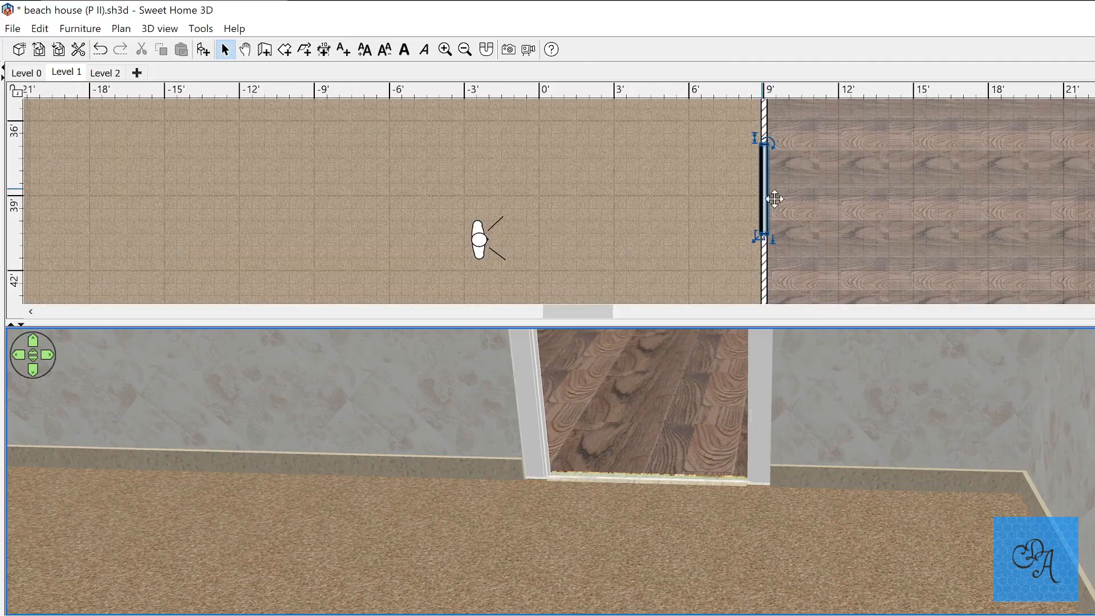
Step: Raise the white frame set in the wall to an elevation of 0'0½" and bring it back down toward the floor
{"action": "scroll", "coordinate": [795, 233], "scroll_direction": "up", "scroll_amount": 5}
{"action": "scroll", "coordinate": [770, 248], "scroll_direction": "up", "scroll_amount": 3}
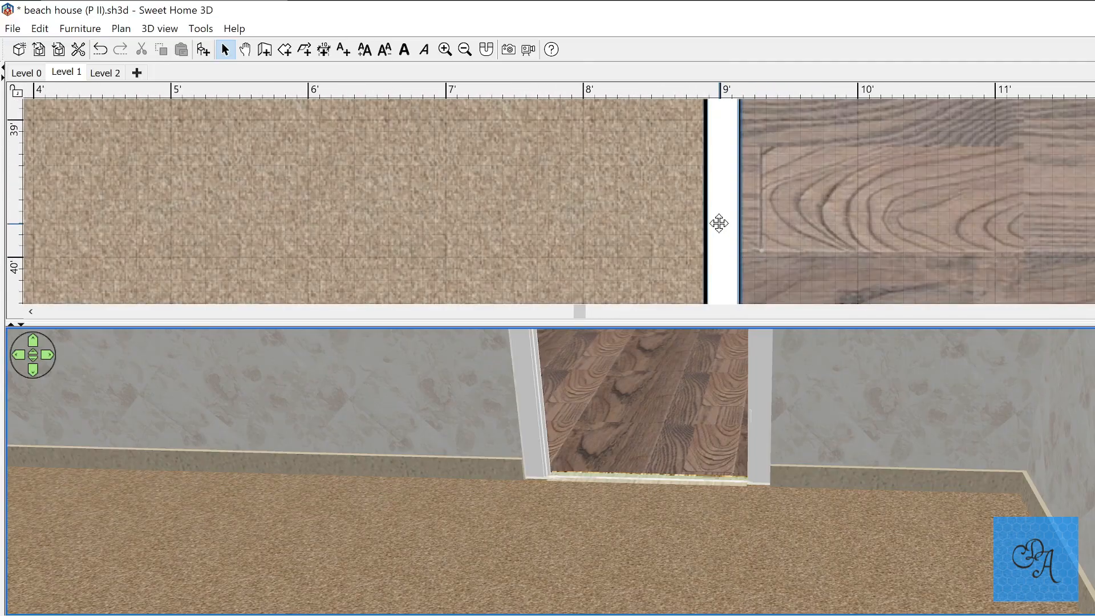
{"action": "scroll", "coordinate": [718, 225], "scroll_direction": "down", "scroll_amount": 3}
{"action": "scroll", "coordinate": [748, 153], "scroll_direction": "up", "scroll_amount": 2}
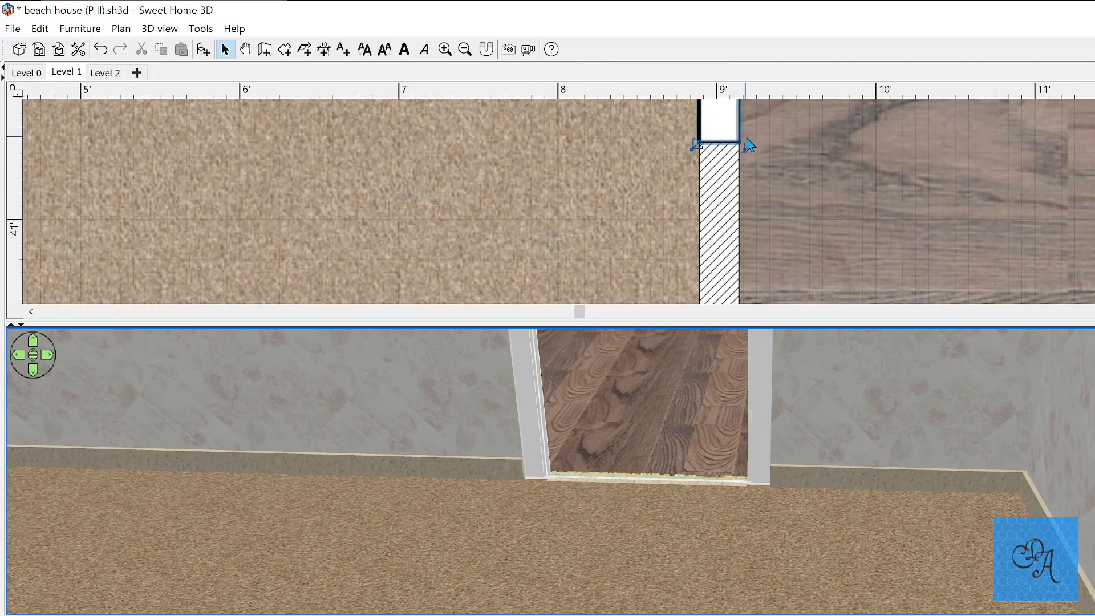
{"action": "left_click", "coordinate": [738, 147]}
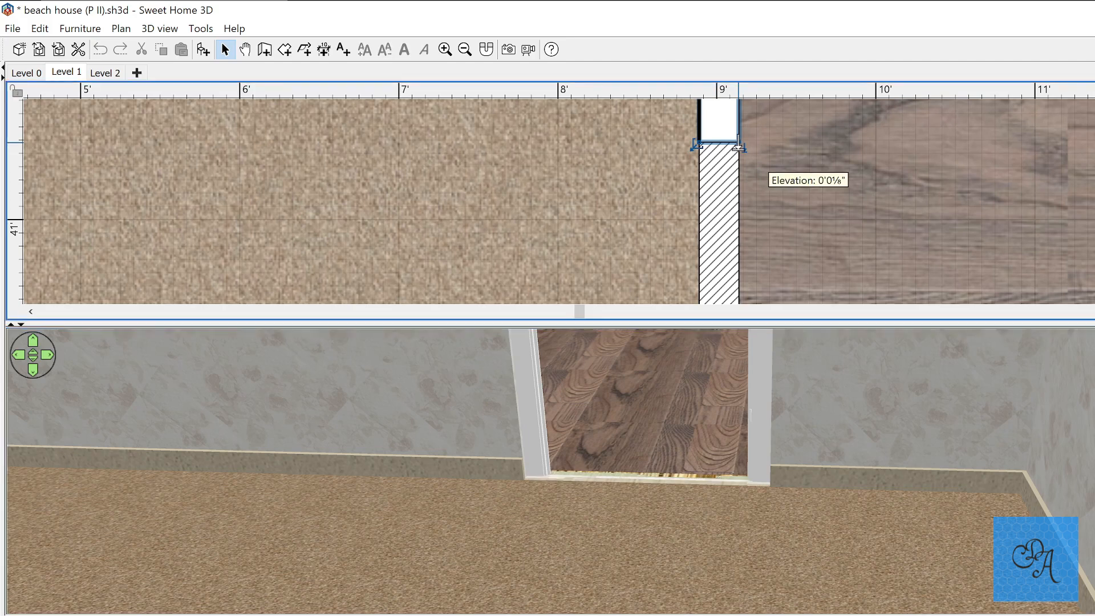
{"action": "left_click_drag", "start_coordinate": [737, 146], "coordinate": [737, 145]}
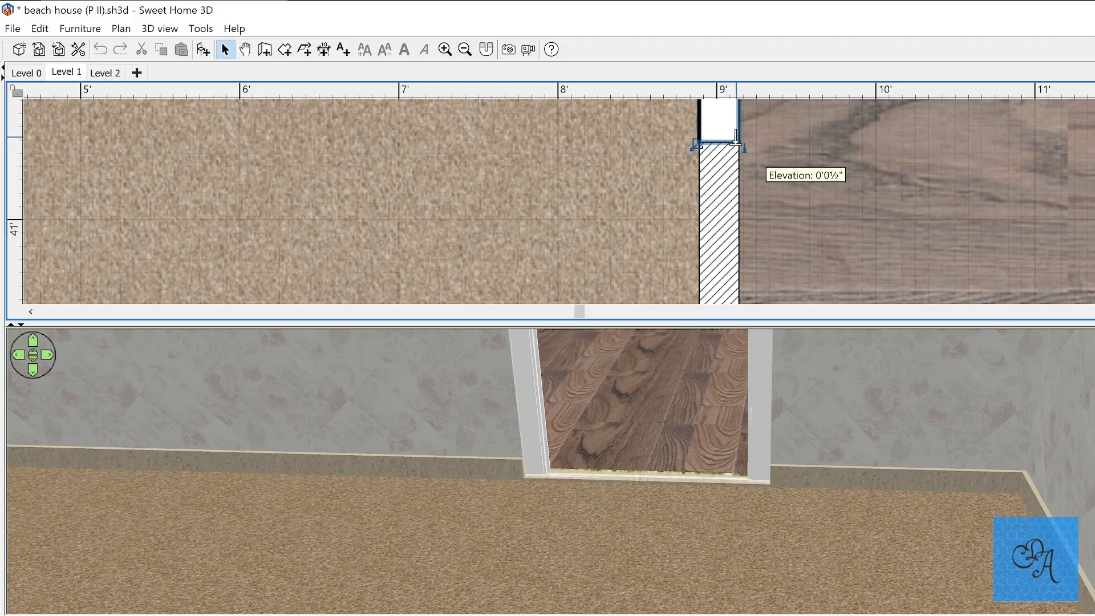
{"action": "left_click_drag", "start_coordinate": [735, 143], "coordinate": [735, 148]}
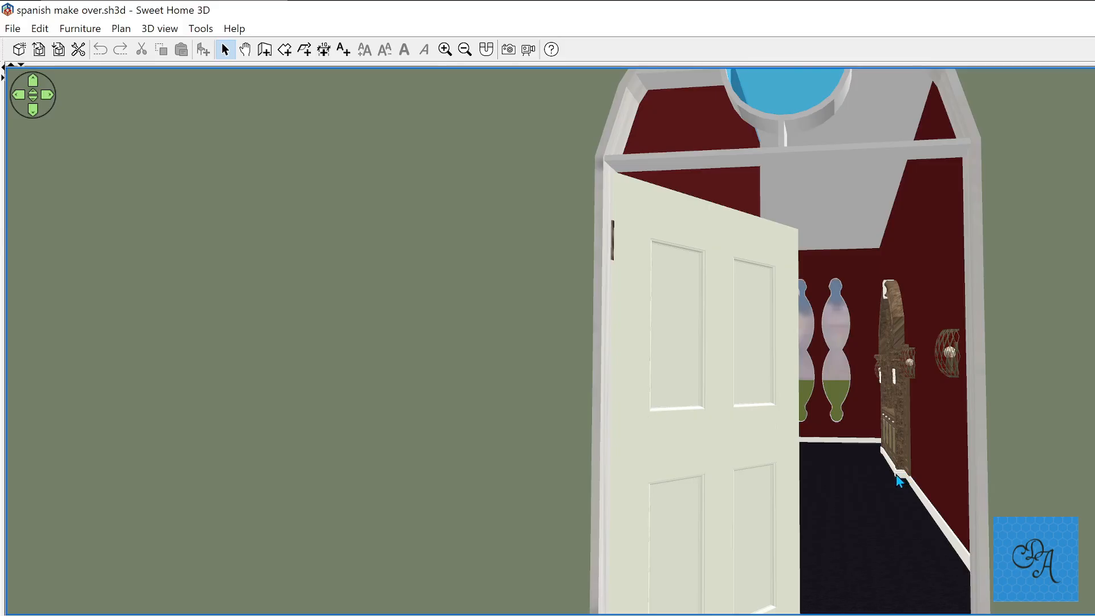
Step: Walk through the Spanish makeover house in the 3D view and examine its custom doors and arched frames
{"action": "left_click_drag", "start_coordinate": [958, 488], "coordinate": [1094, 471]}
{"action": "key", "text": "Up"}
{"action": "key", "text": "Up"}
{"action": "key", "text": "Up"}
{"action": "key", "text": "Up"}
{"action": "key", "text": "Up"}
{"action": "key", "text": "Up"}
{"action": "key", "text": "Up"}
{"action": "key", "text": "Up"}
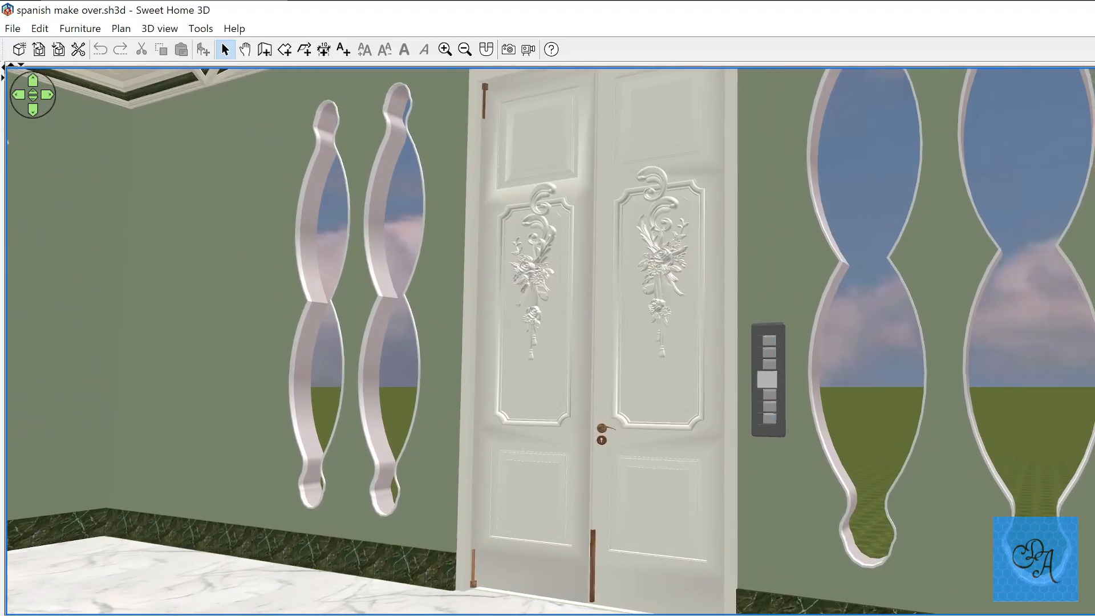
{"action": "key", "text": "Up"}
{"action": "key", "text": "Up"}
{"action": "key", "text": "Up"}
{"action": "key", "text": "Up"}
{"action": "key", "text": "Up"}
{"action": "key", "text": "Up"}
{"action": "key", "text": "Up"}
{"action": "key", "text": "Up"}
{"action": "left_click_drag", "start_coordinate": [954, 454], "coordinate": [916, 439]}
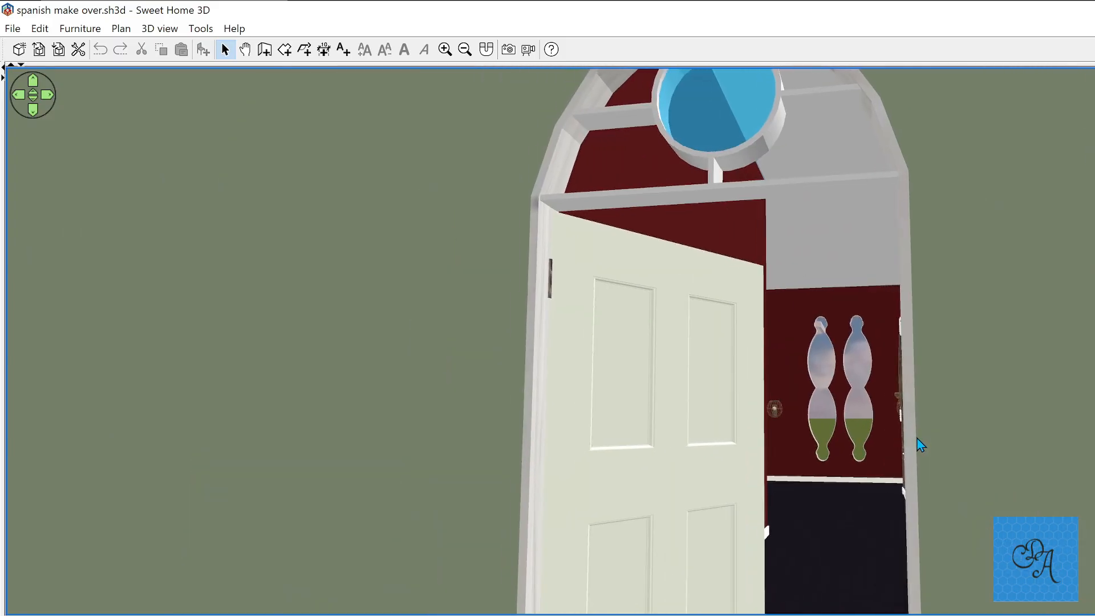